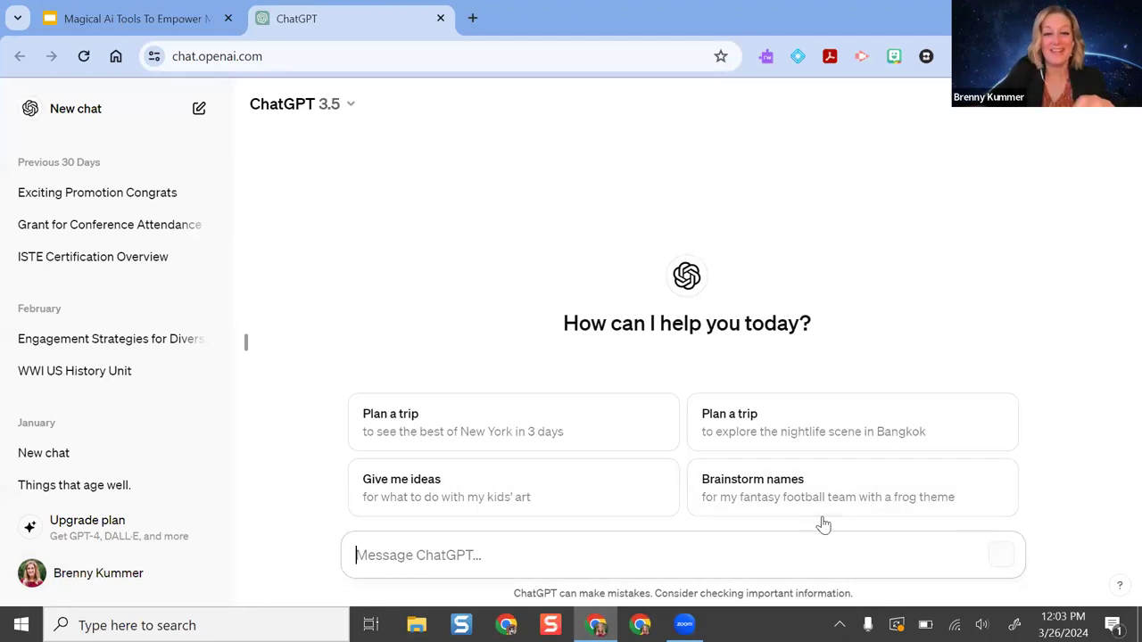
- Submit the prompt "Help me plan a unit on ancient Chinese dynasties for 4 weeks"
type("Help")
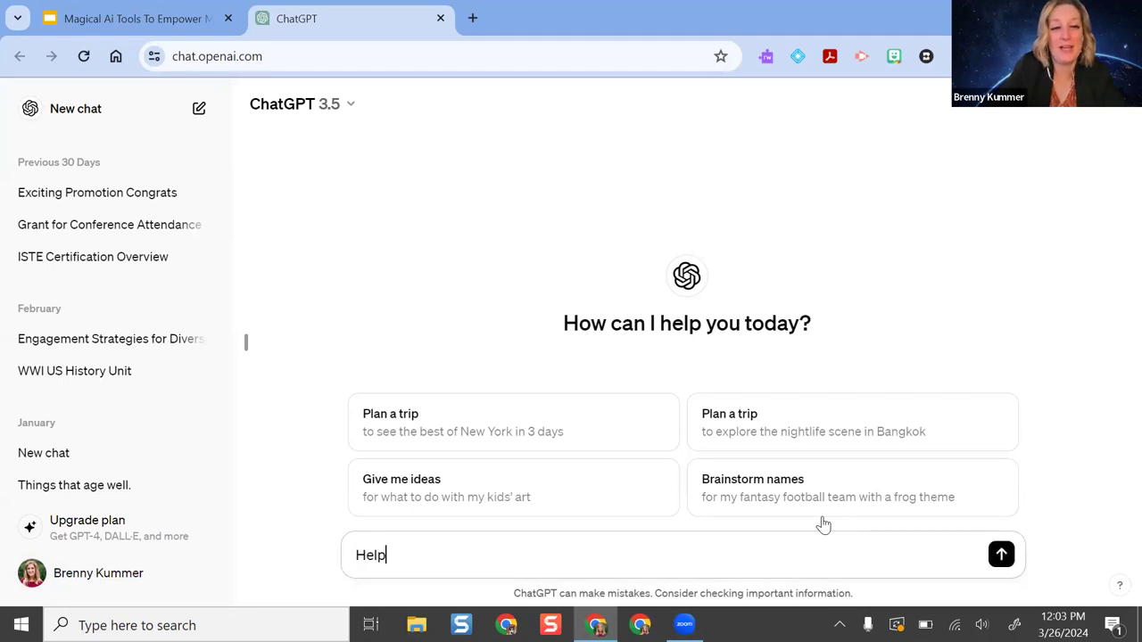
type(" me plan a unit on ancient Chinese dyan")
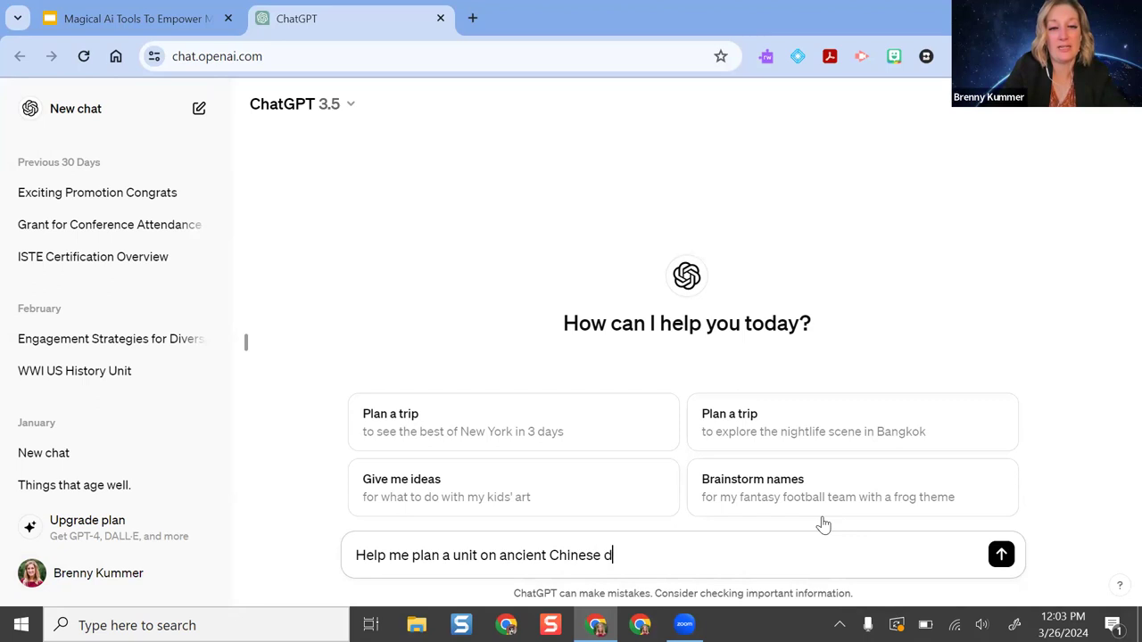
key("BackSpace")
key("BackSpace")
type("nasties for 4 weeks")
key("Return")
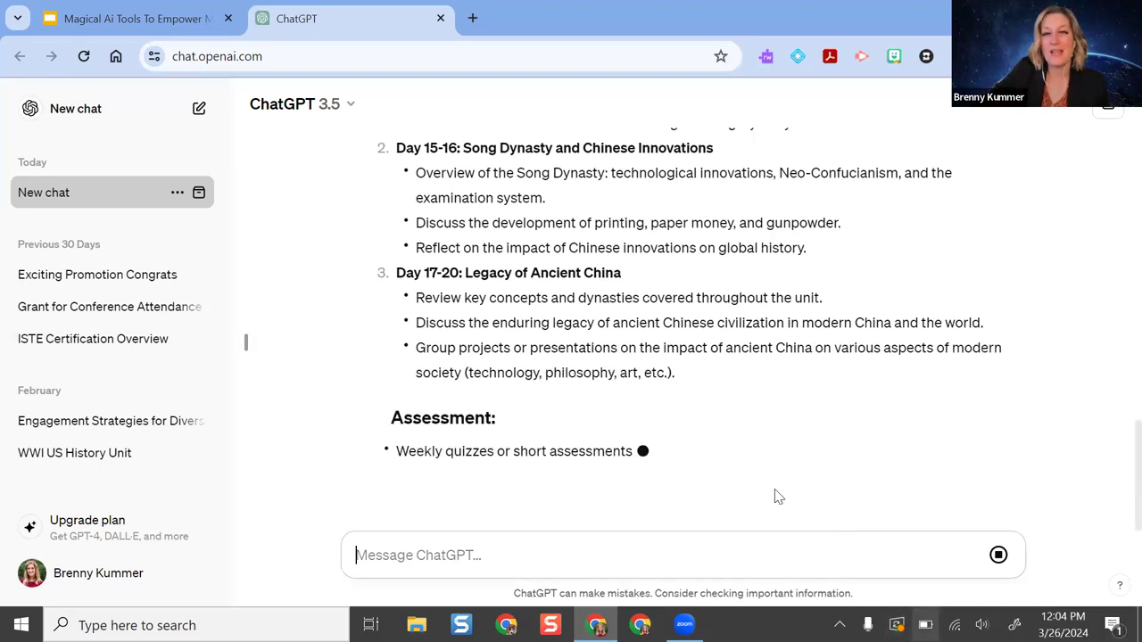
- Review the generated unit plan from Week 1 through its assessment and additional resources
scroll(602, 417, "up", 20)
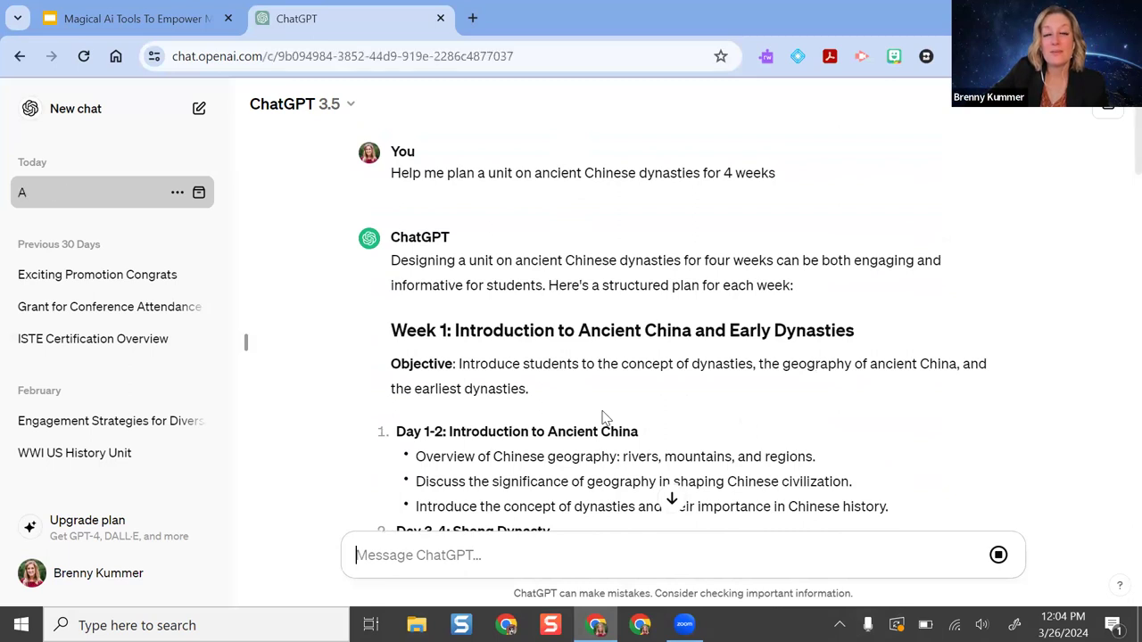
scroll(603, 415, "down", 1)
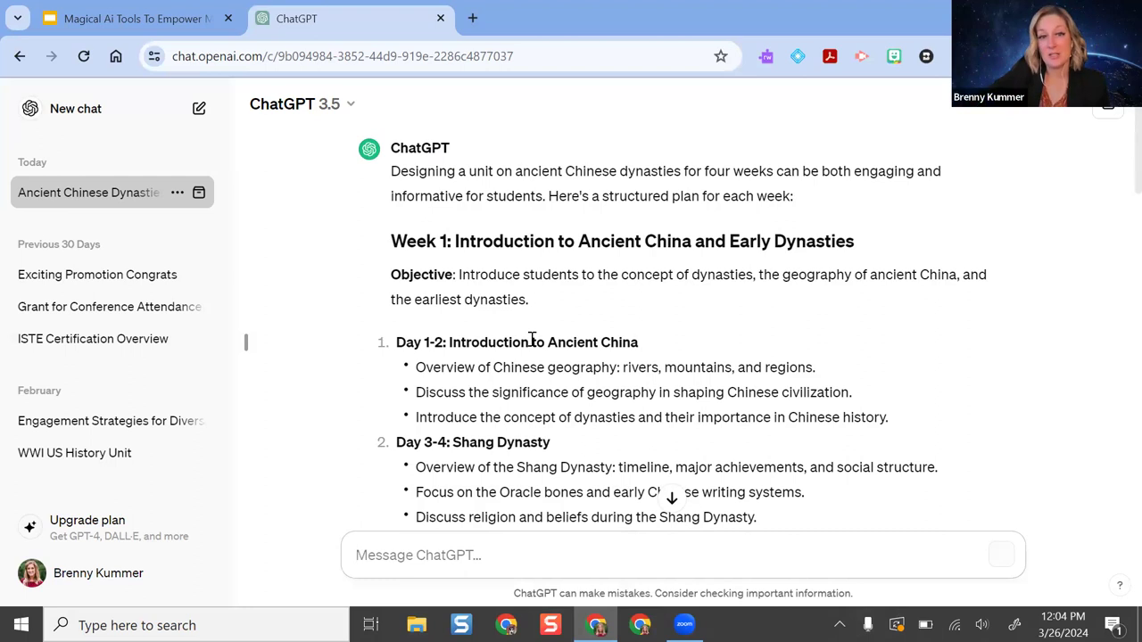
scroll(560, 327, "down", 1)
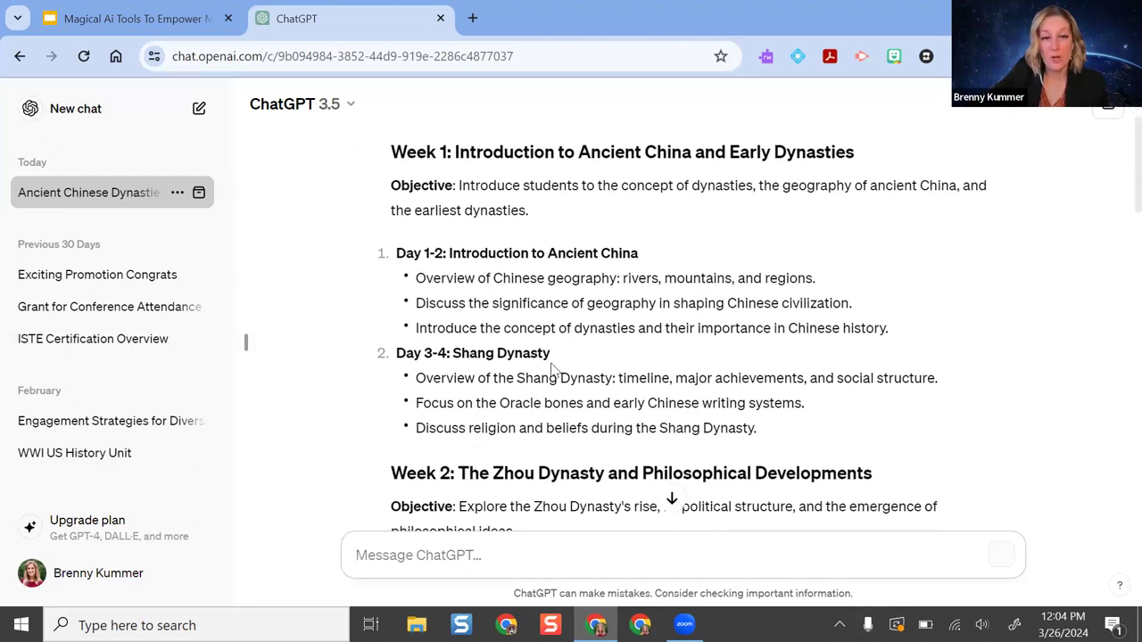
scroll(553, 367, "down", 3)
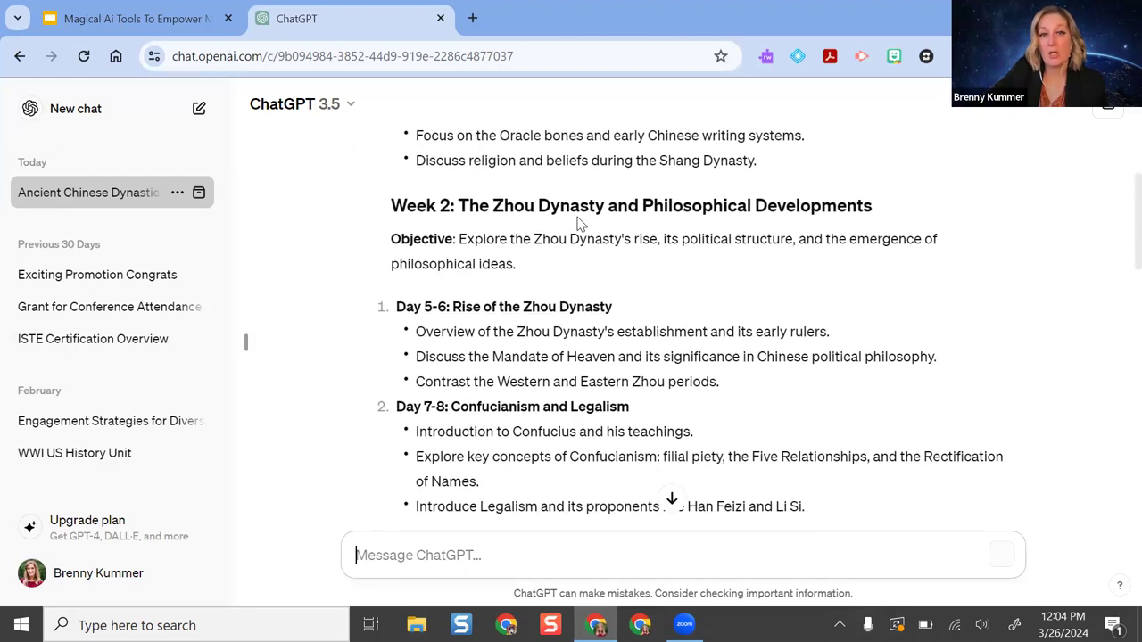
scroll(577, 223, "down", 10)
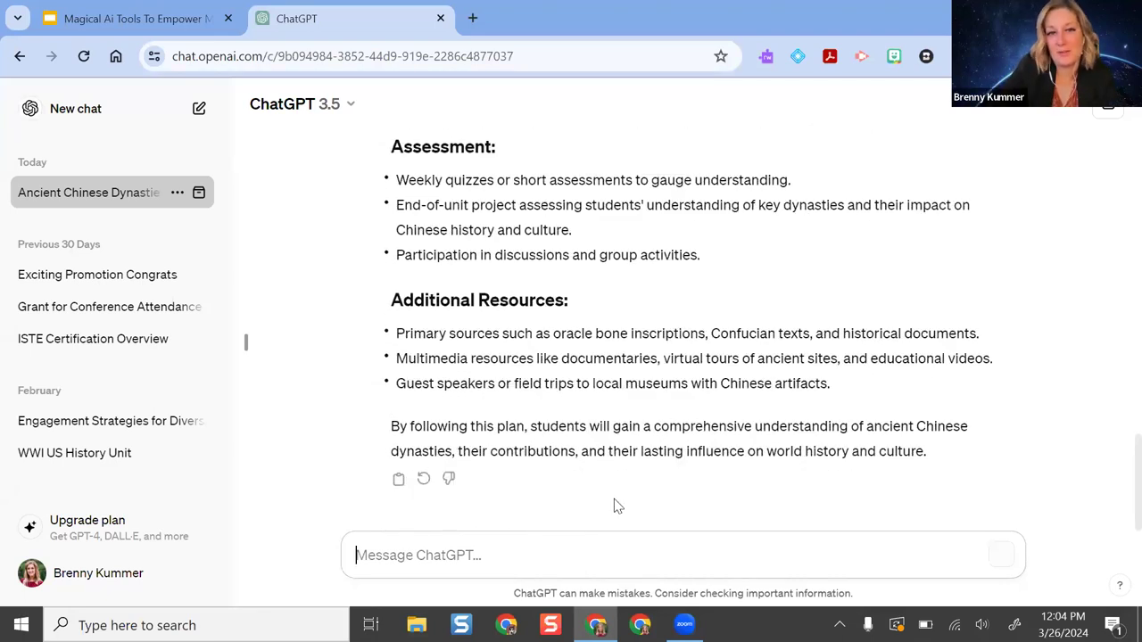
- Submit the follow-up "Help me create a 7th grade social studies group discussion activity related to an ancient Chinese dynasty, like the Ming dynasty"
type("CAn you")
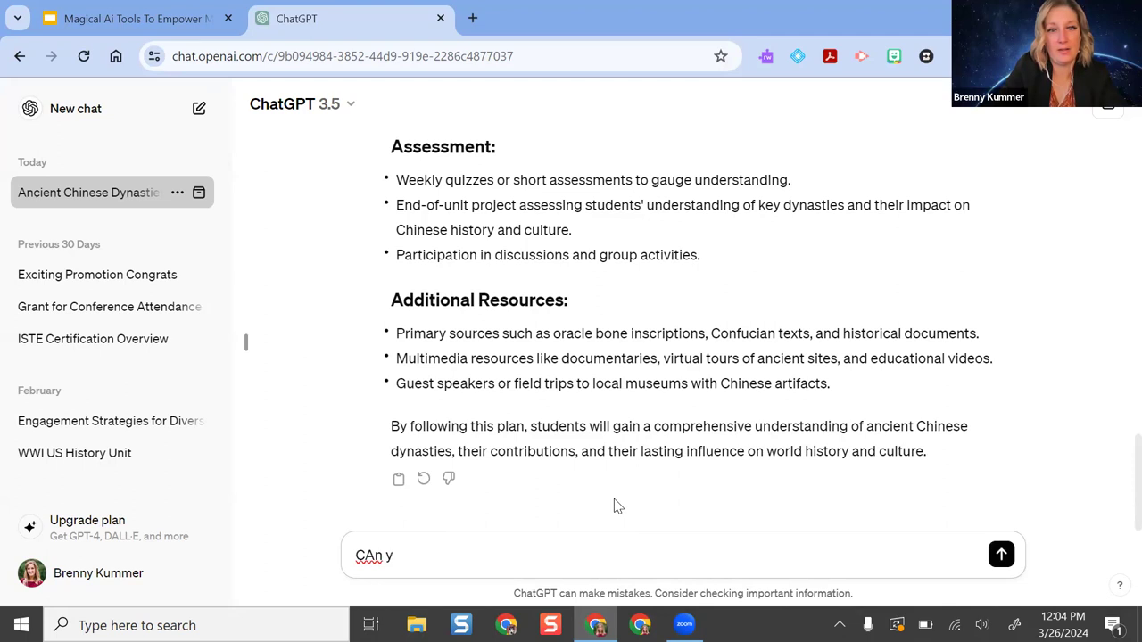
key("BackSpace")
type("Hel pme")
key("BackSpace")
key("BackSpace")
key("BackSpace")
key("BackSpace")
type("p me create a ")
type("7th grade soci")
type("al sutid")
type("tudi")
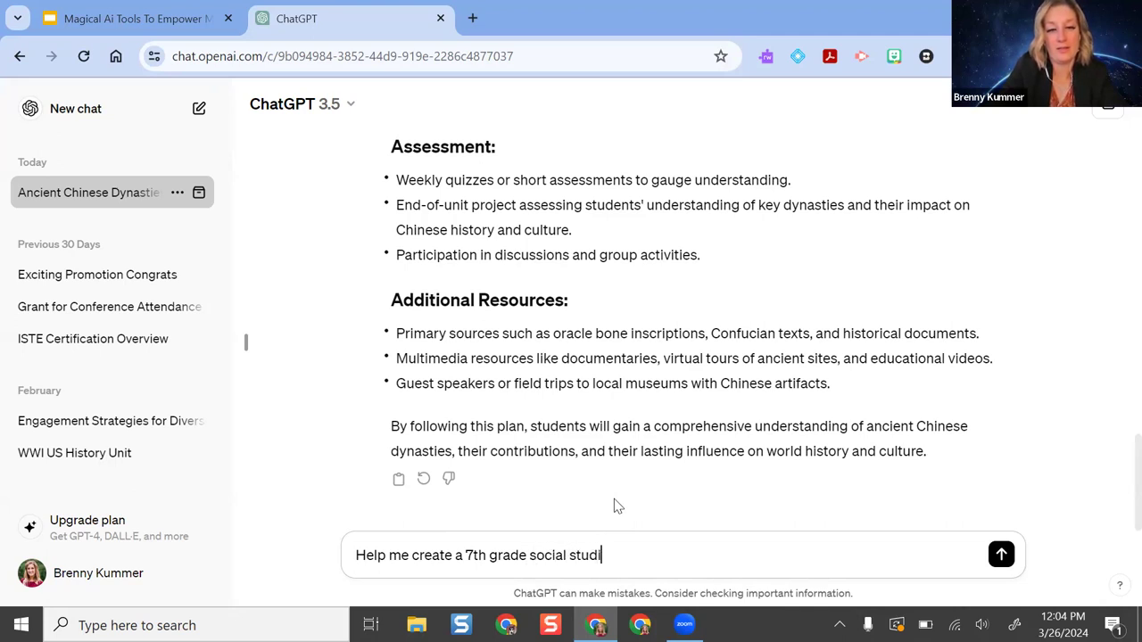
type("es group discus")
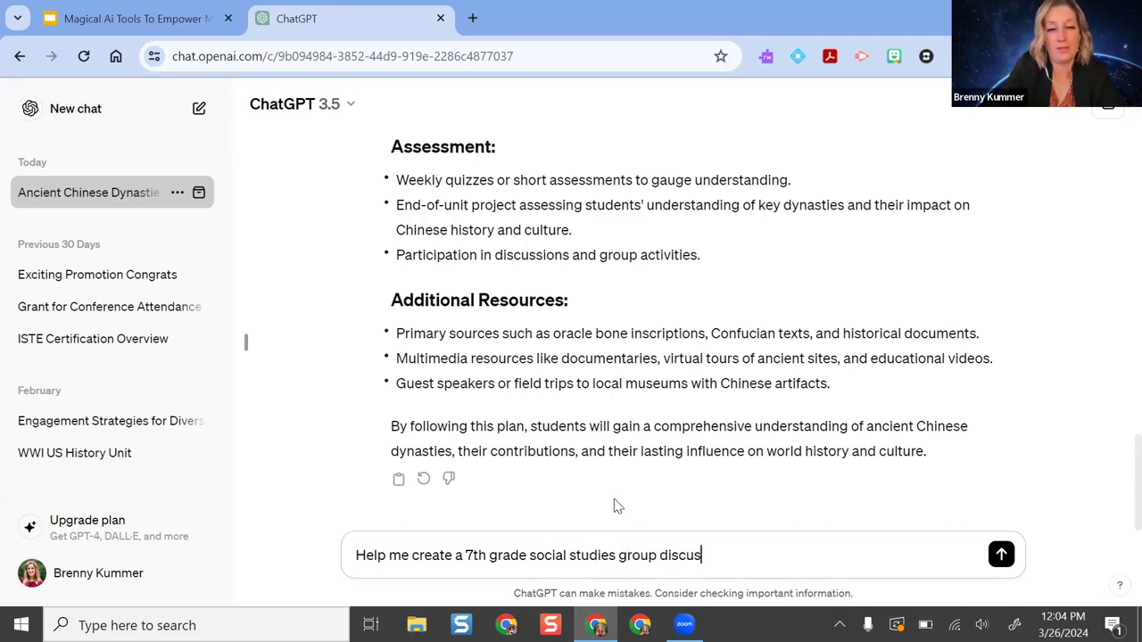
type("sion activity related to an ")
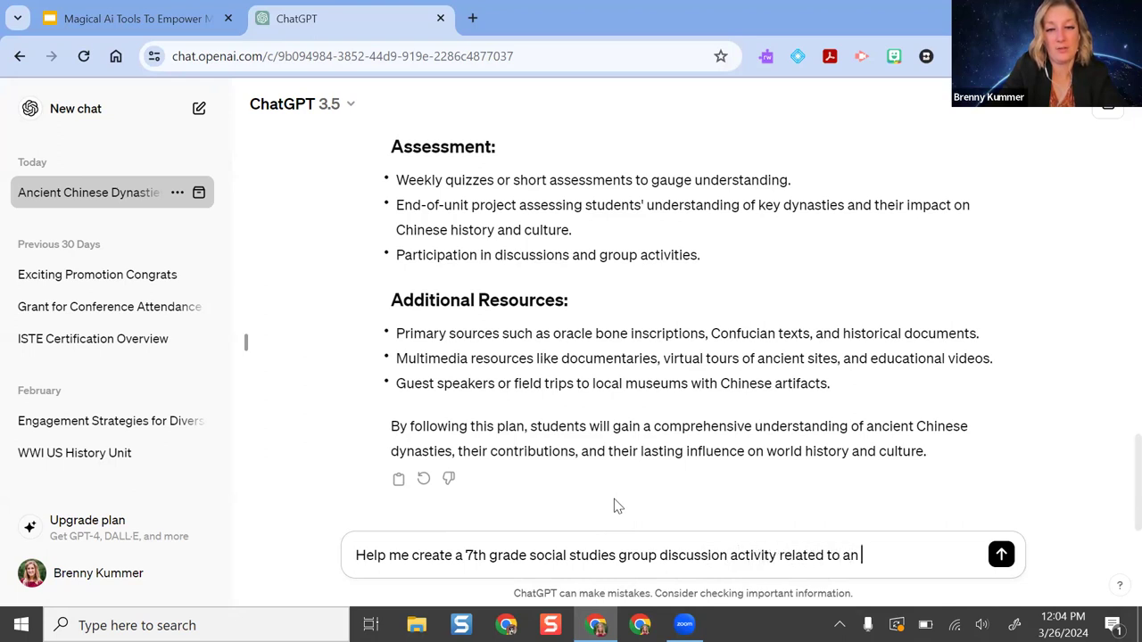
type("ancient Chinese dy")
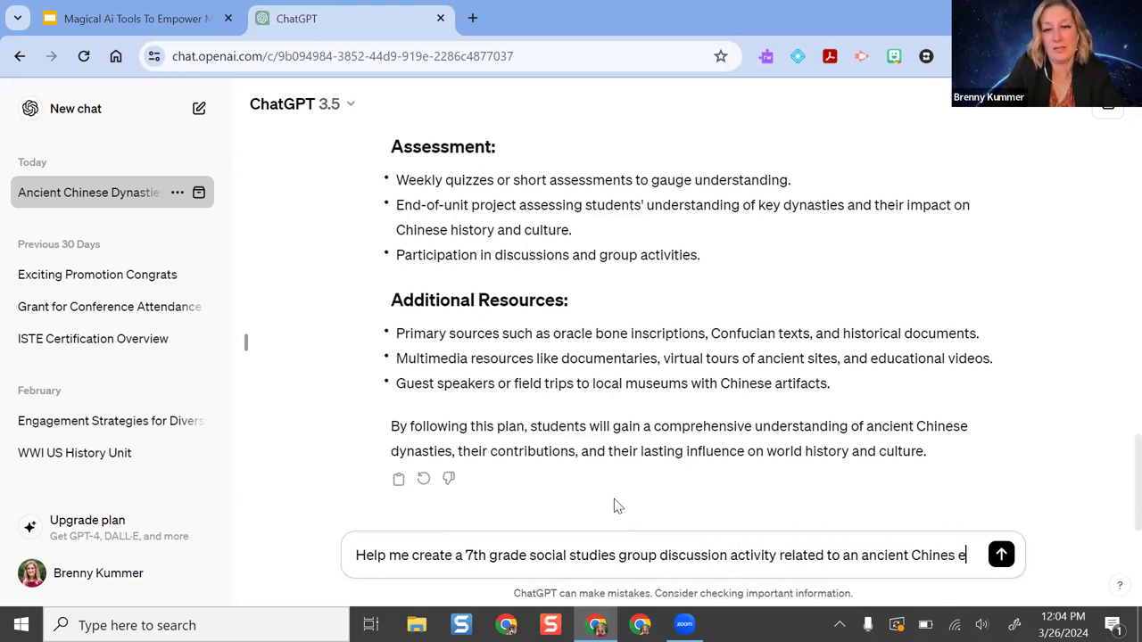
key("BackSpace")
key("BackSpace")
key("BackSpace")
type("nya")
key("BackSpace")
key("BackSpace")
key("BackSpace")
type("dynastie.")
key("BackSpace")
key("BackSpace")
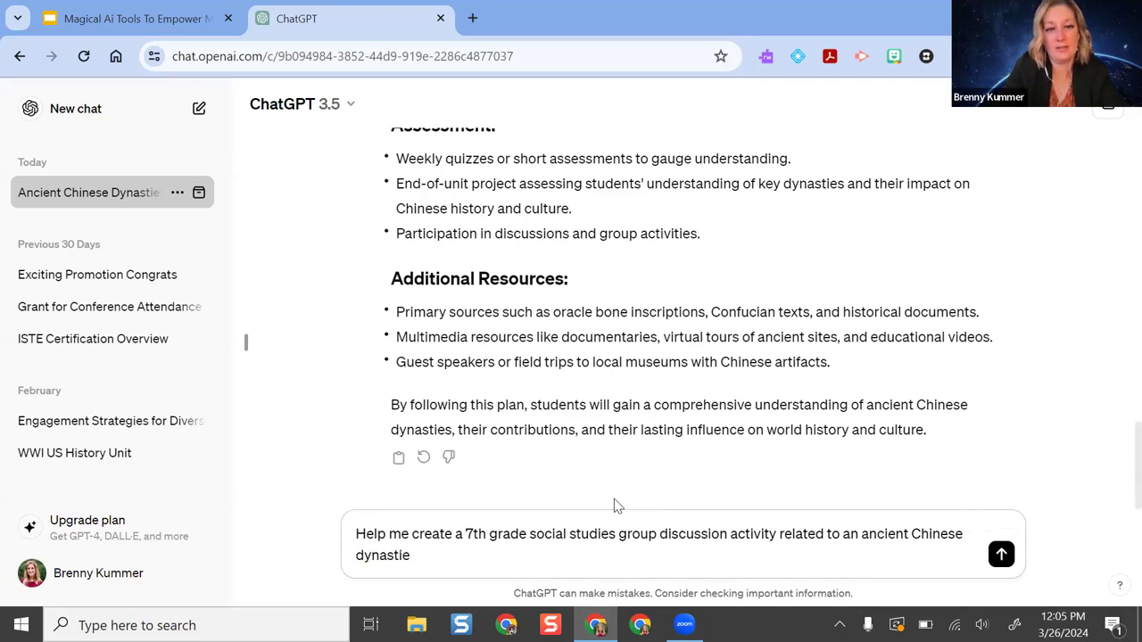
type(", like the Ming dynasty")
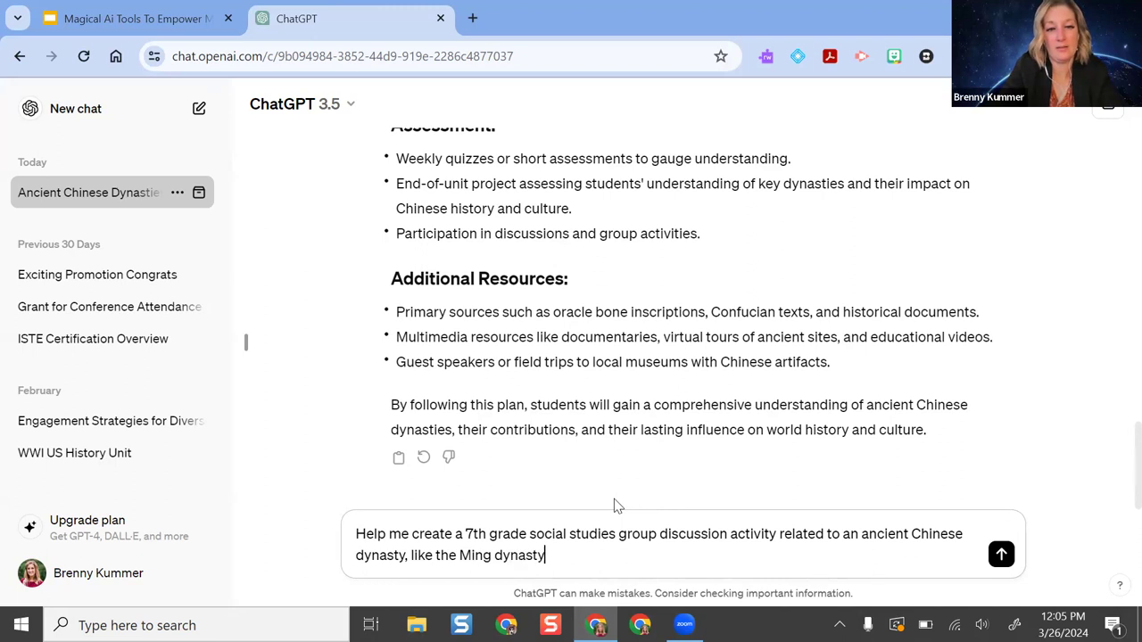
key("Return")
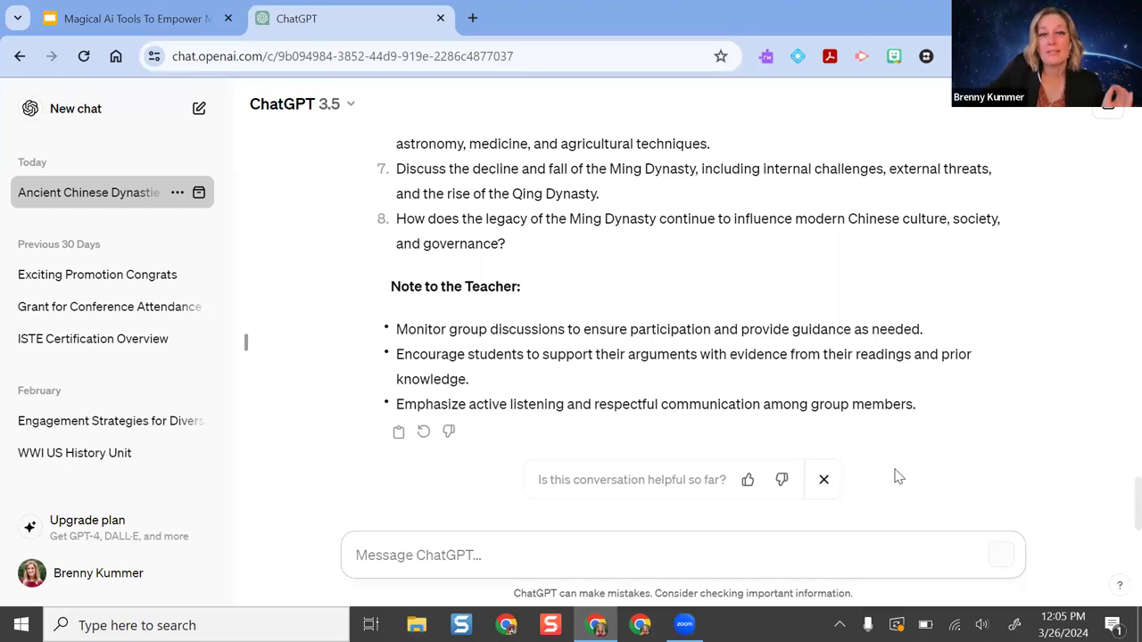
- Dismiss the conversation feedback request and review the Ming Dynasty activity's discussion questions, instructions and materials
scroll(731, 382, "up", 5)
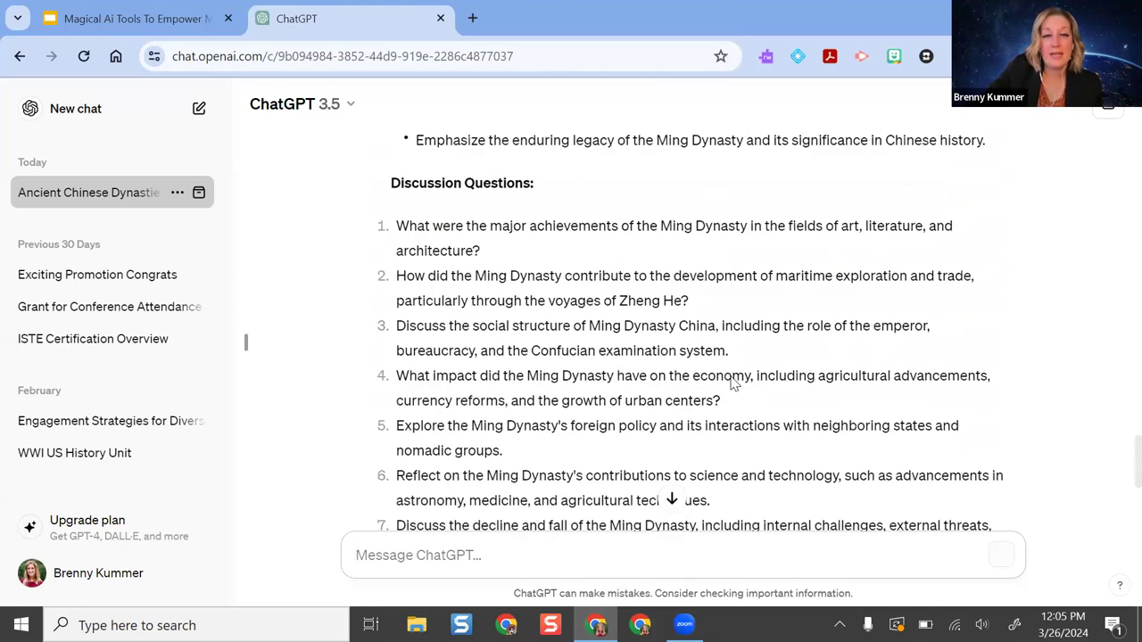
scroll(803, 407, "down", 5)
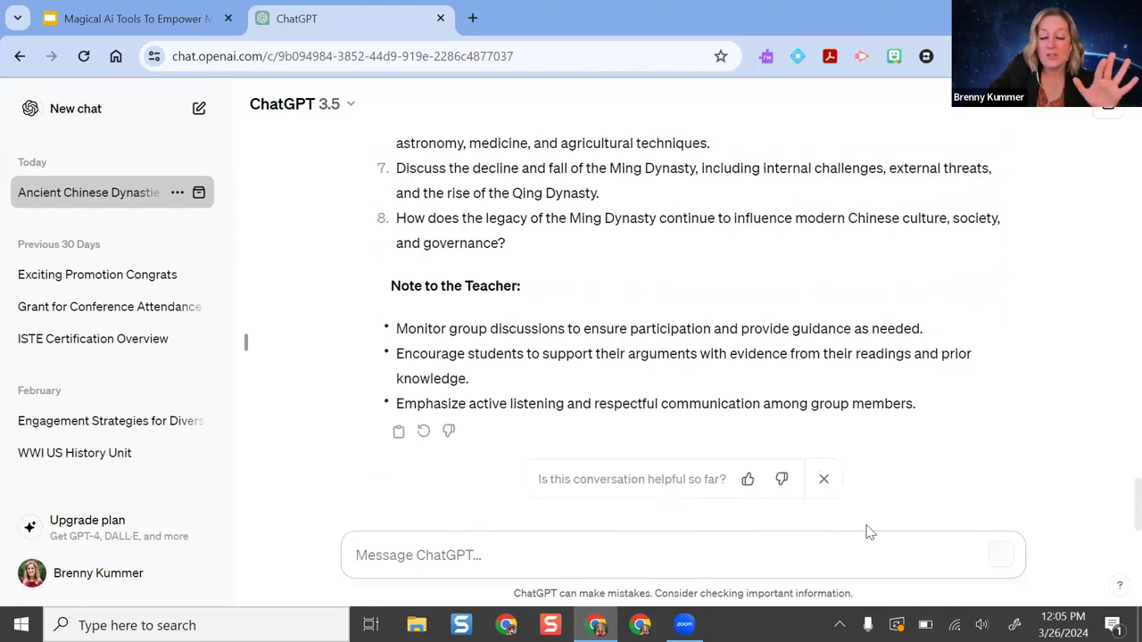
left_click(823, 479)
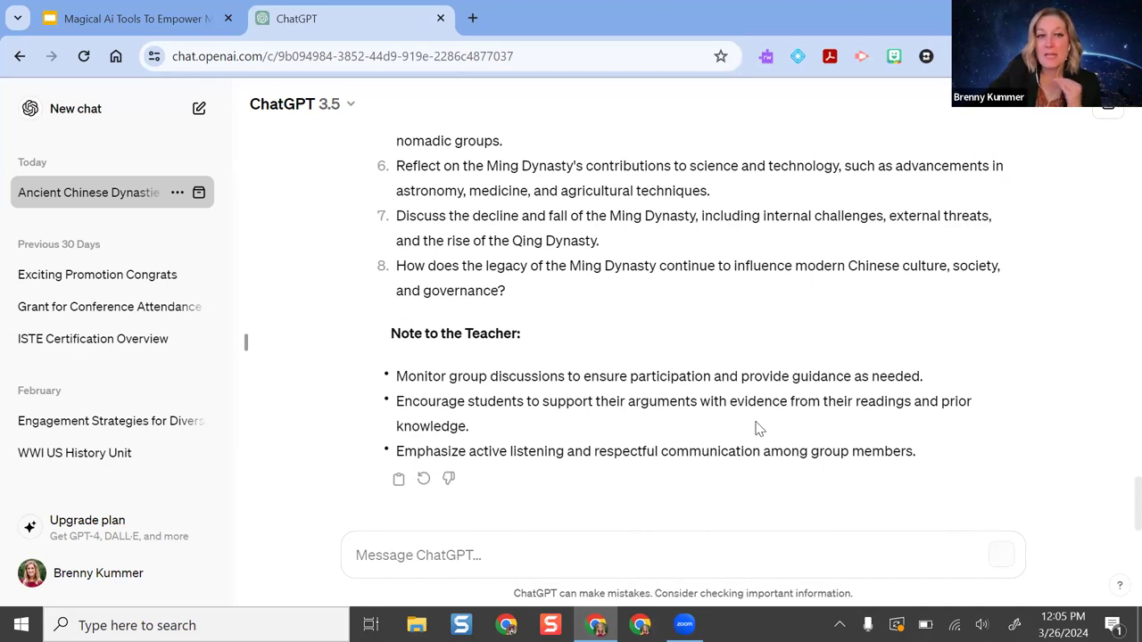
scroll(746, 323, "up", 10)
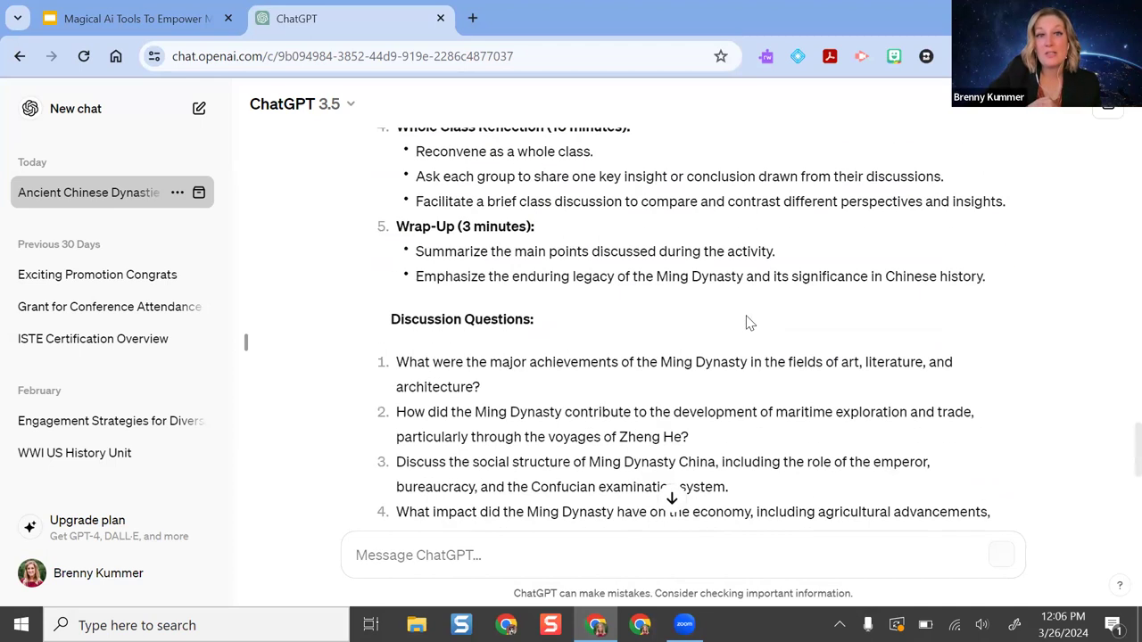
scroll(747, 323, "up", 4)
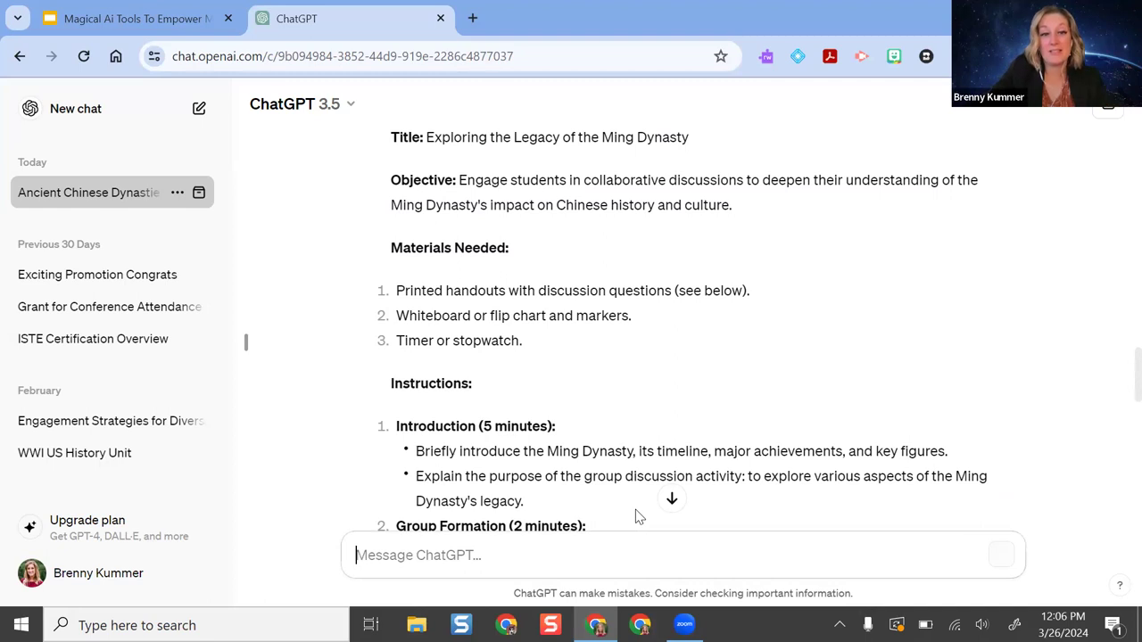
- Submit the follow-up "can you translate this into Spanish?" for the discussion activity
type("can you tan")
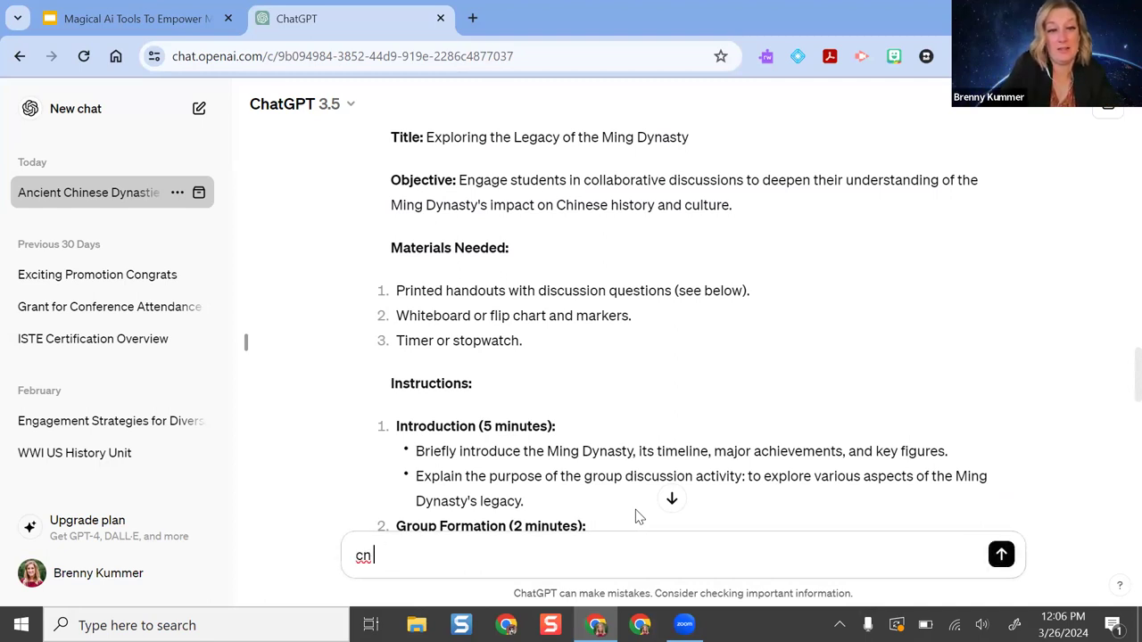
type("ranslate this itn")
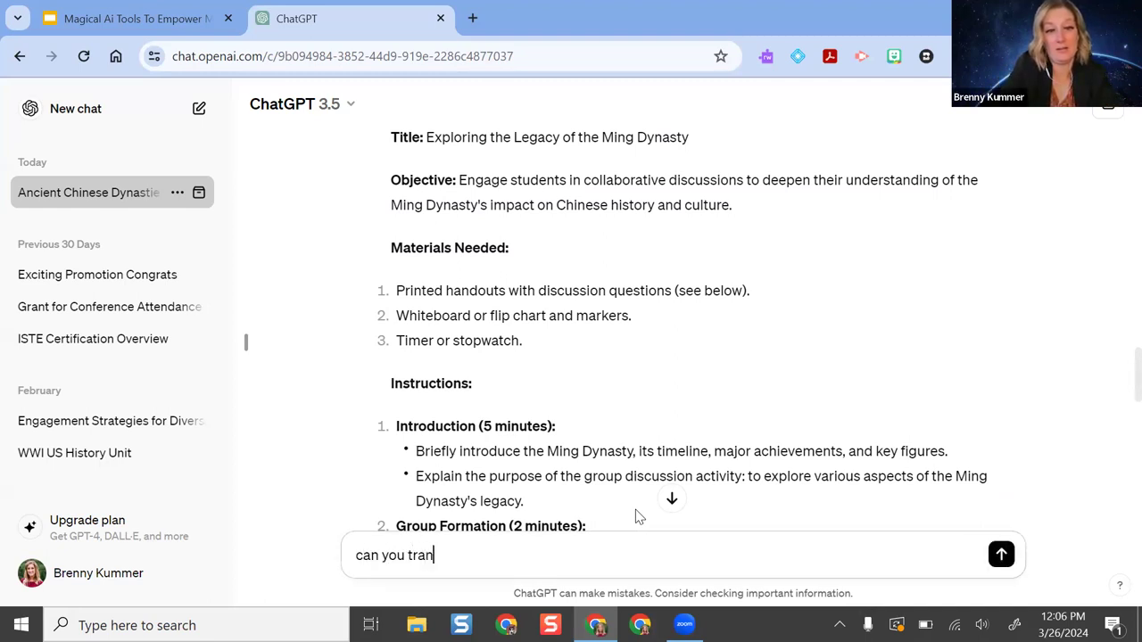
type("nto Spanish?")
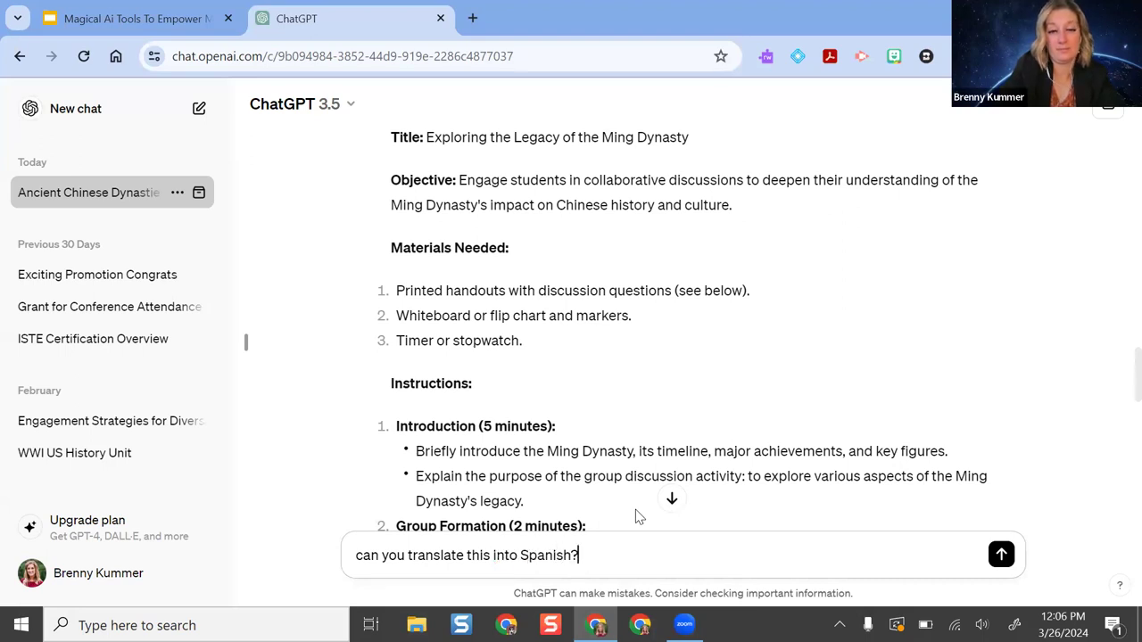
key("Return")
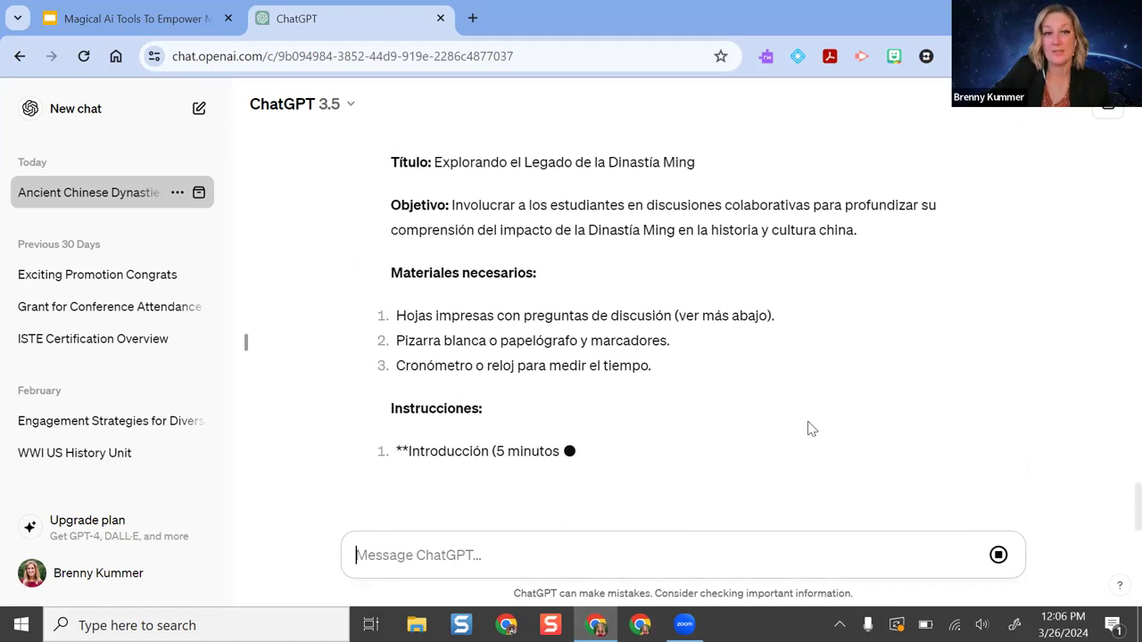
- Compare the original English activity with the end of its Spanish translation, and return to the Magical Ai Tools presentation
scroll(814, 426, "up", 4)
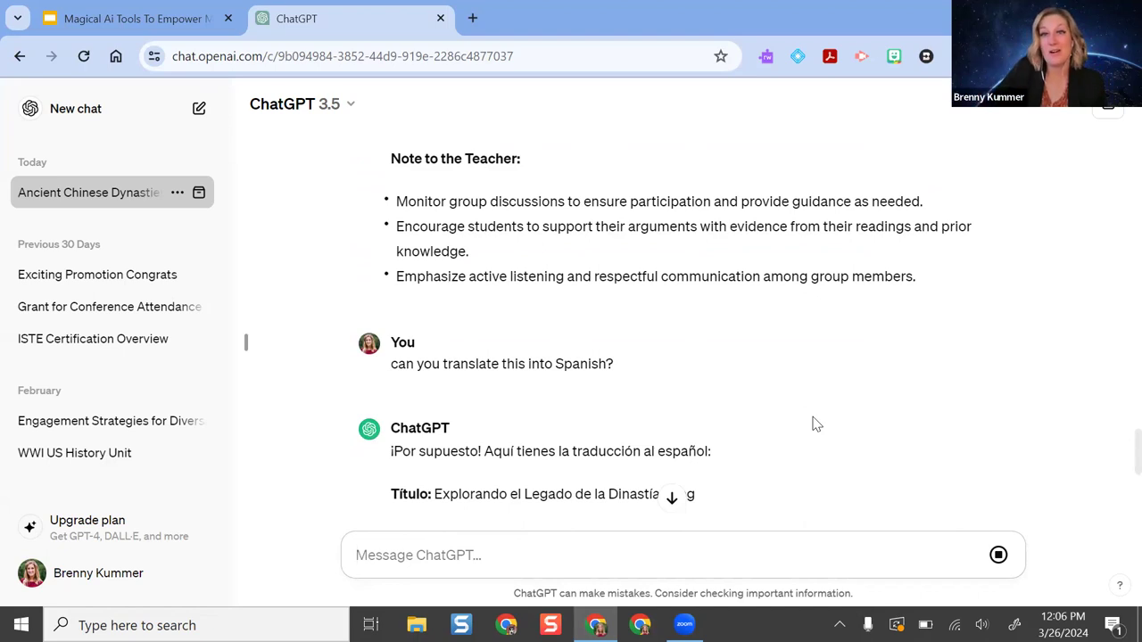
scroll(813, 425, "up", 4)
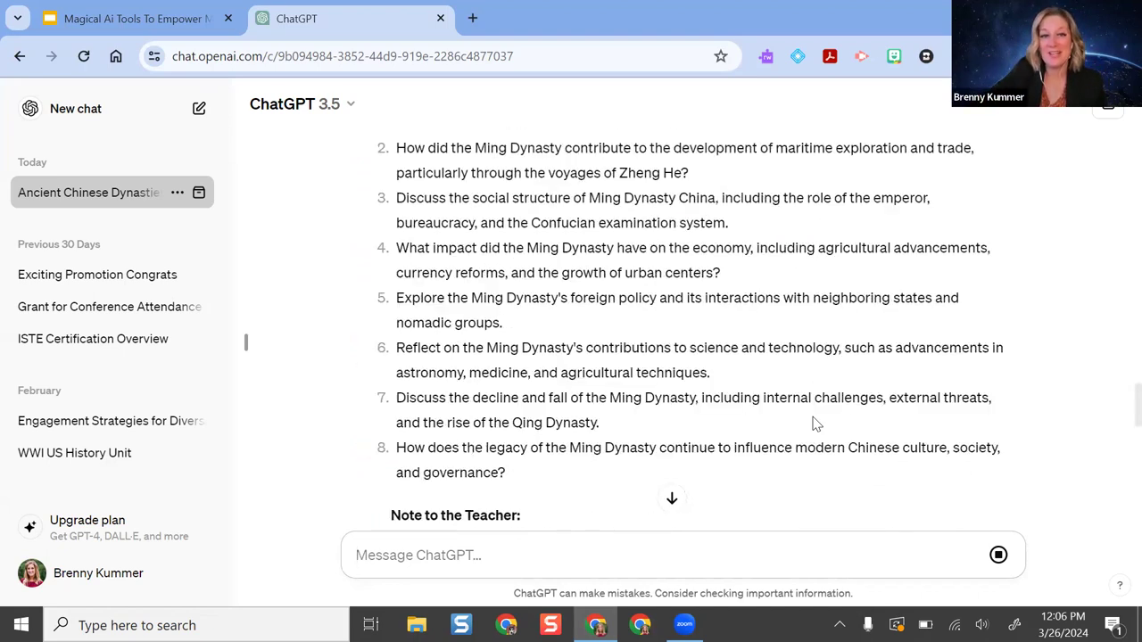
scroll(813, 425, "up", 3)
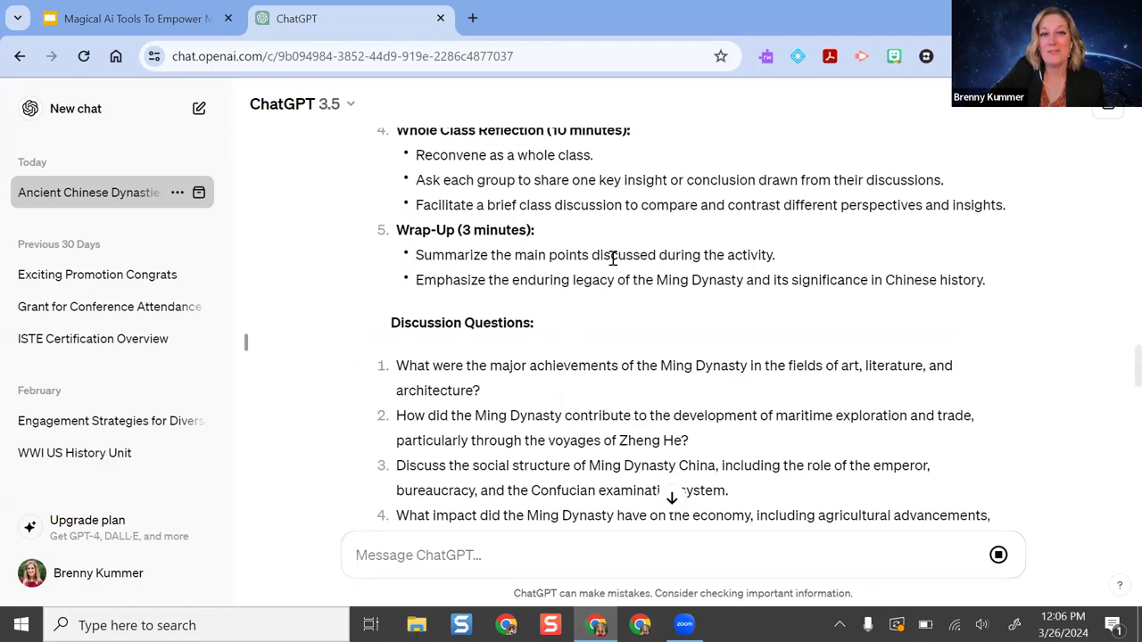
scroll(613, 259, "up", 2)
scroll(612, 259, "up", 6)
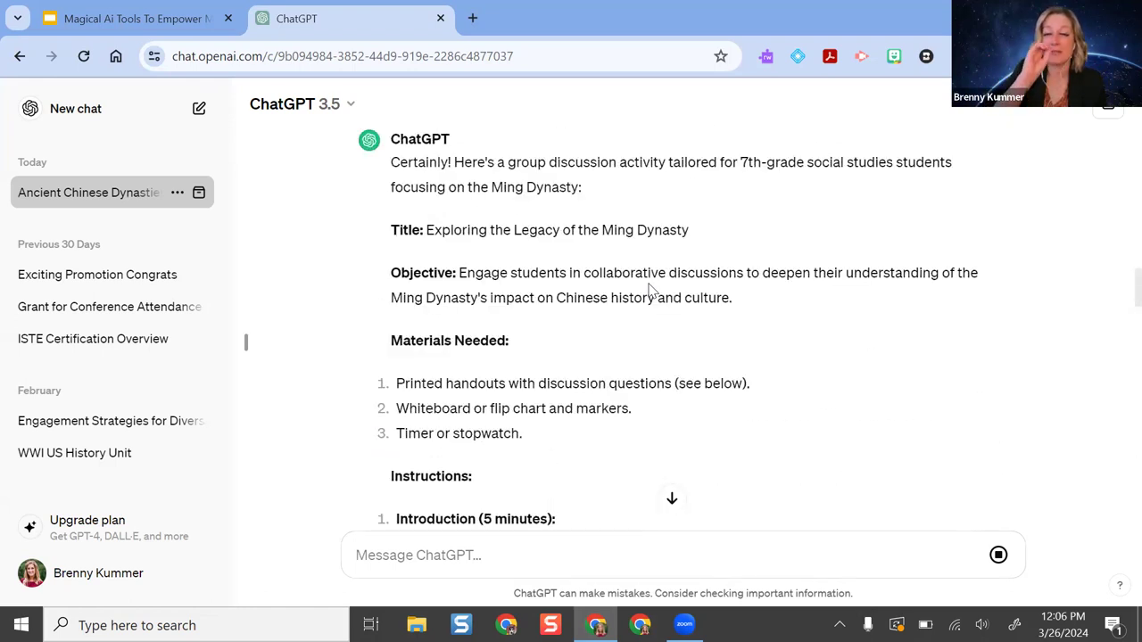
scroll(658, 273, "down", 15)
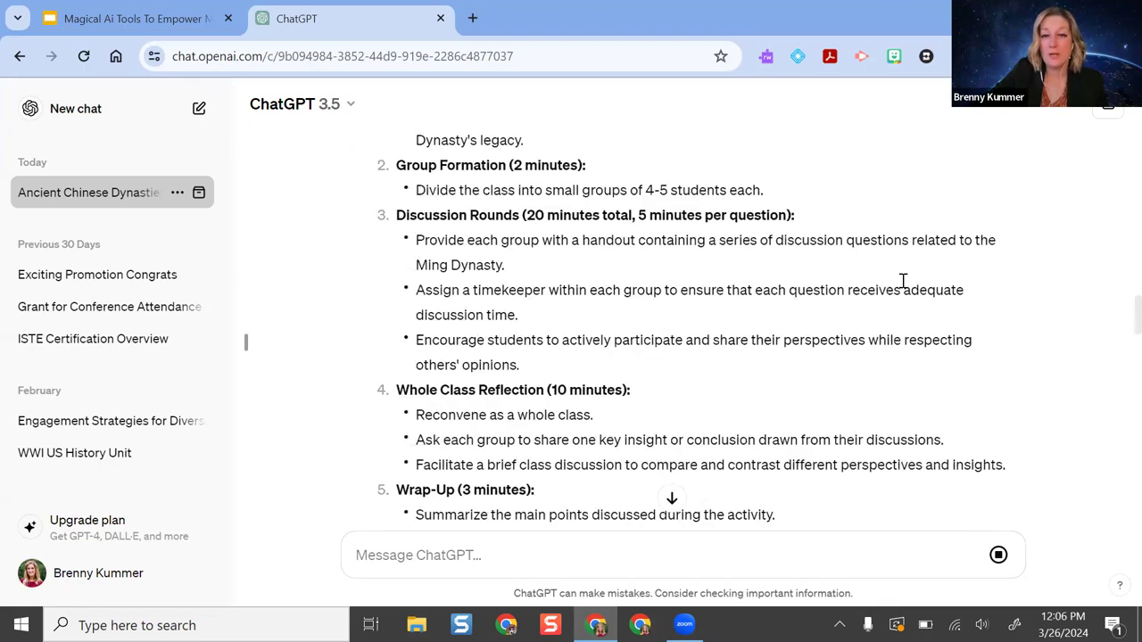
left_click(671, 498)
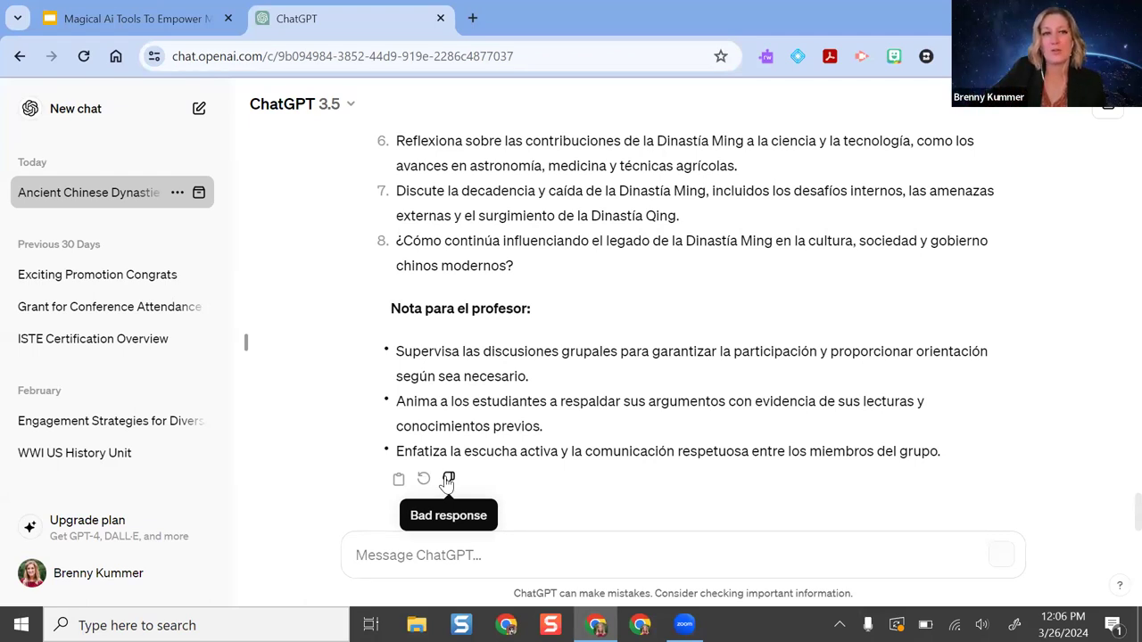
left_click(183, 18)
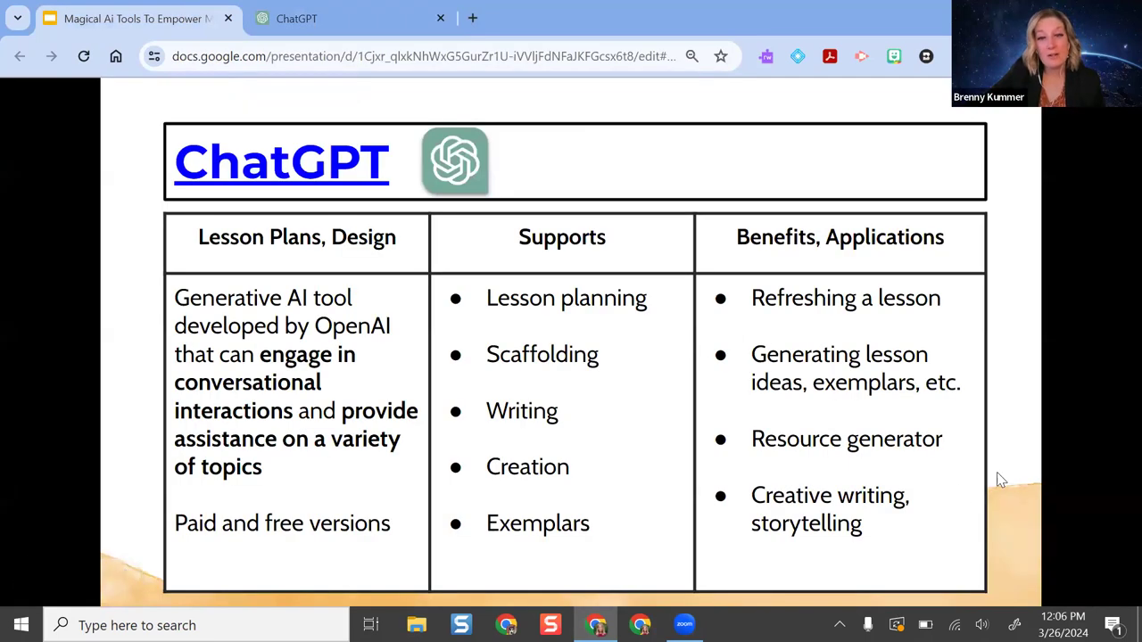
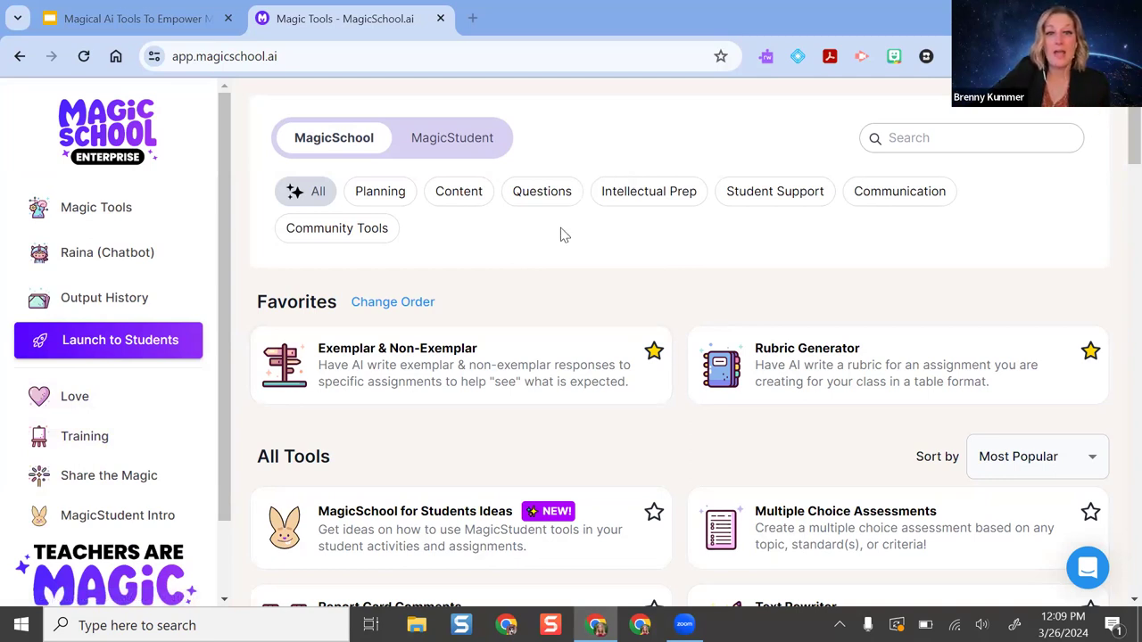
- Browse the favorites and the most popular teacher tools in MagicSchool's All Tools list
scroll(571, 298, "down", 1)
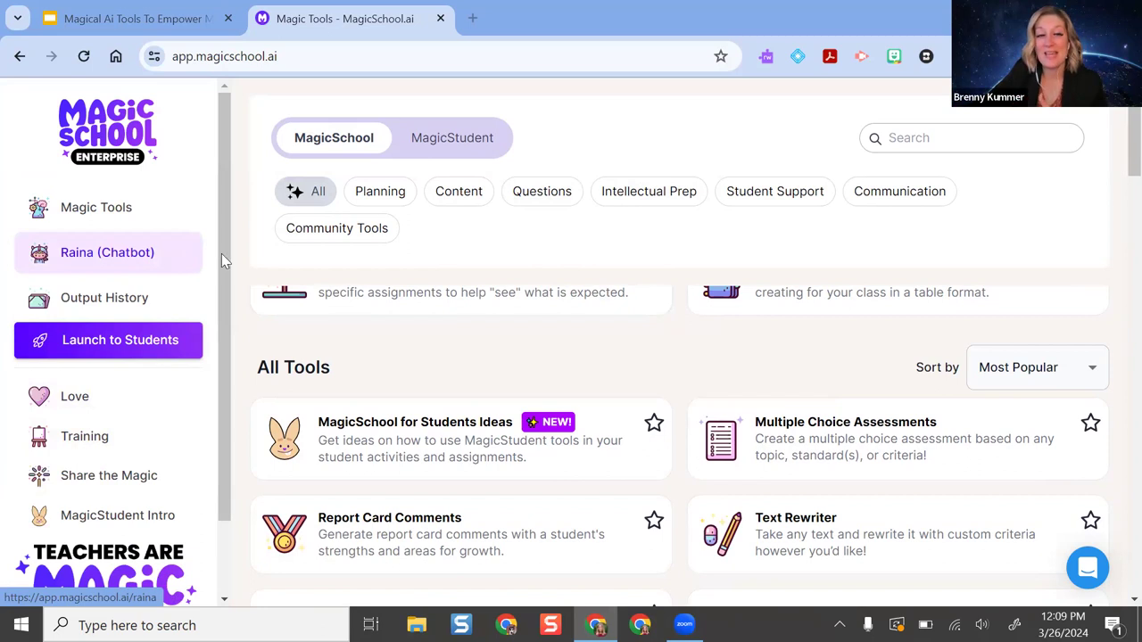
scroll(379, 250, "up", 1)
scroll(381, 251, "down", 2)
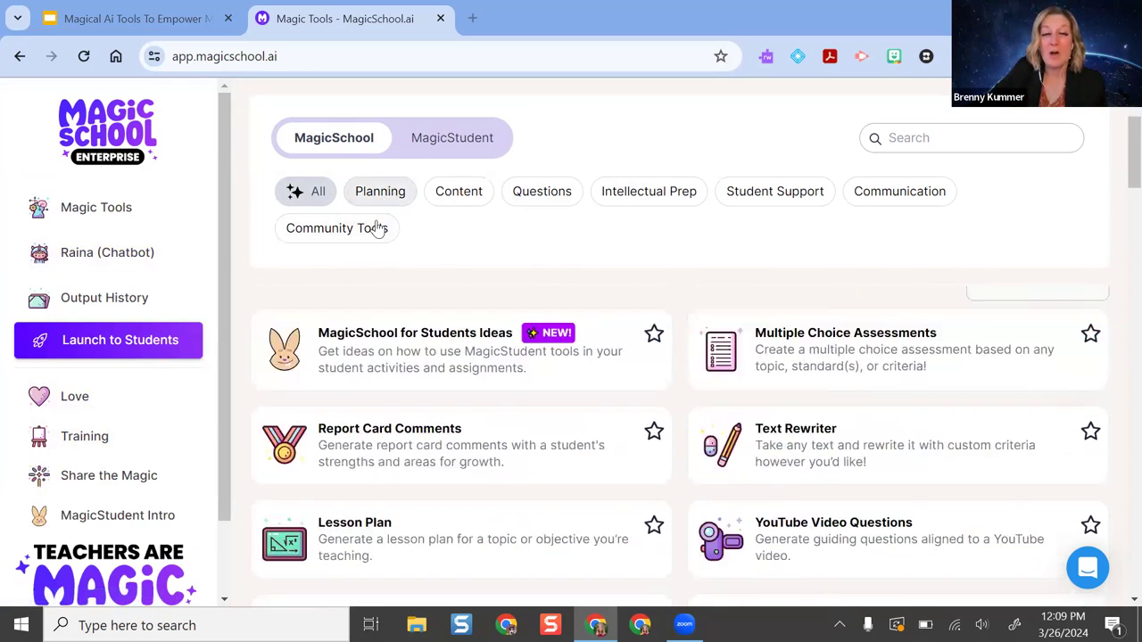
- Look further through the unfiltered teacher tools, including Informational Texts, Rubric Generator and IEP Generator
scroll(813, 387, "down", 2)
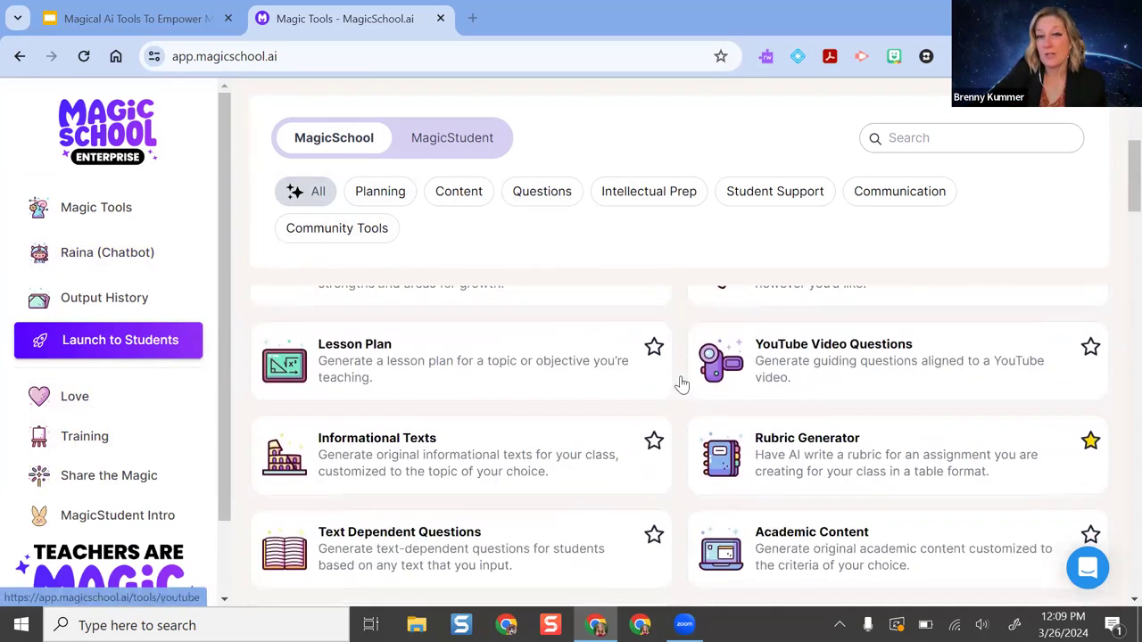
scroll(767, 402, "down", 1)
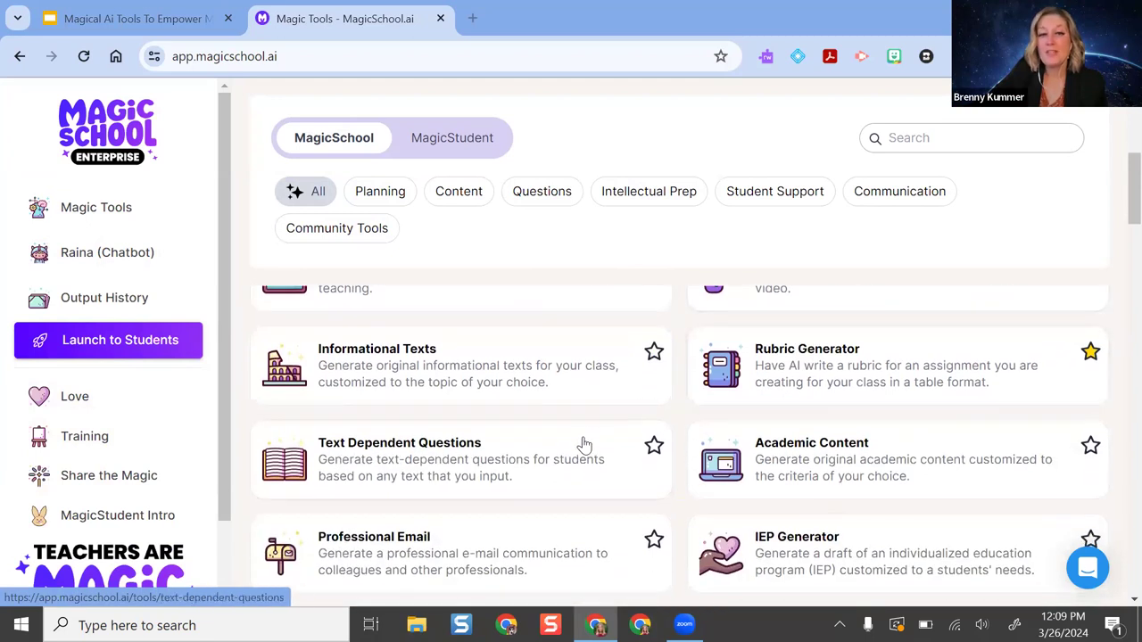
scroll(810, 441, "up", 1)
scroll(588, 280, "up", 4)
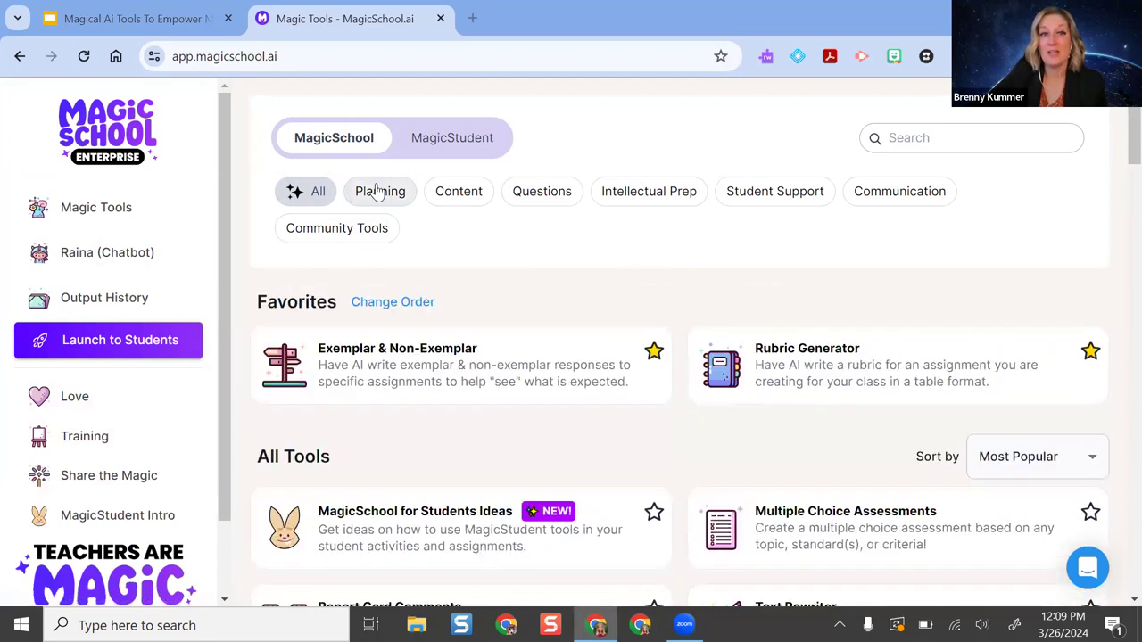
- Filter the teacher tools to the Planning category and look through its lesson and unit planning tools
left_click(378, 192)
scroll(767, 348, "down", 2)
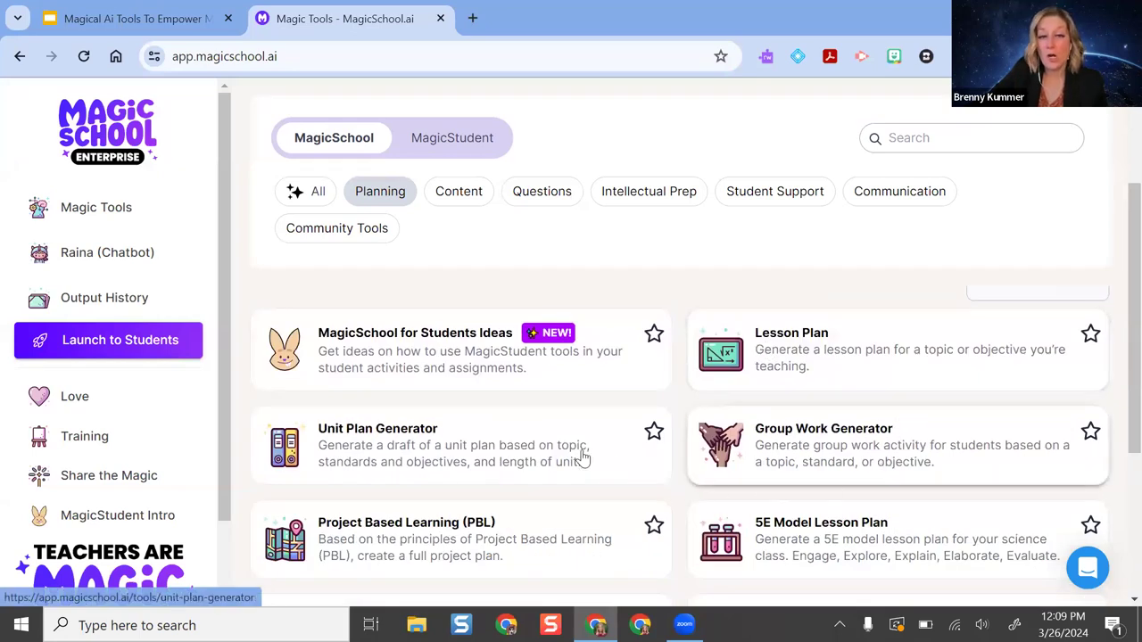
scroll(580, 453, "down", 1)
scroll(579, 454, "down", 3)
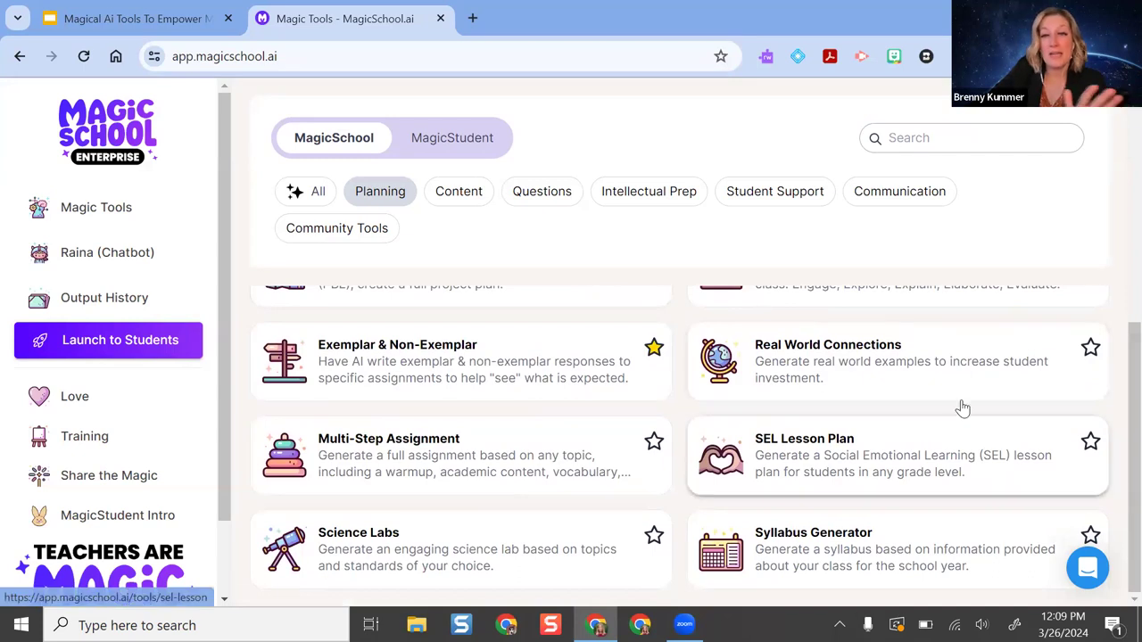
- Show only the Content tools and examine entries such as Choice Board, YouTube Video Summarizer and Decodable Texts
left_click(464, 192)
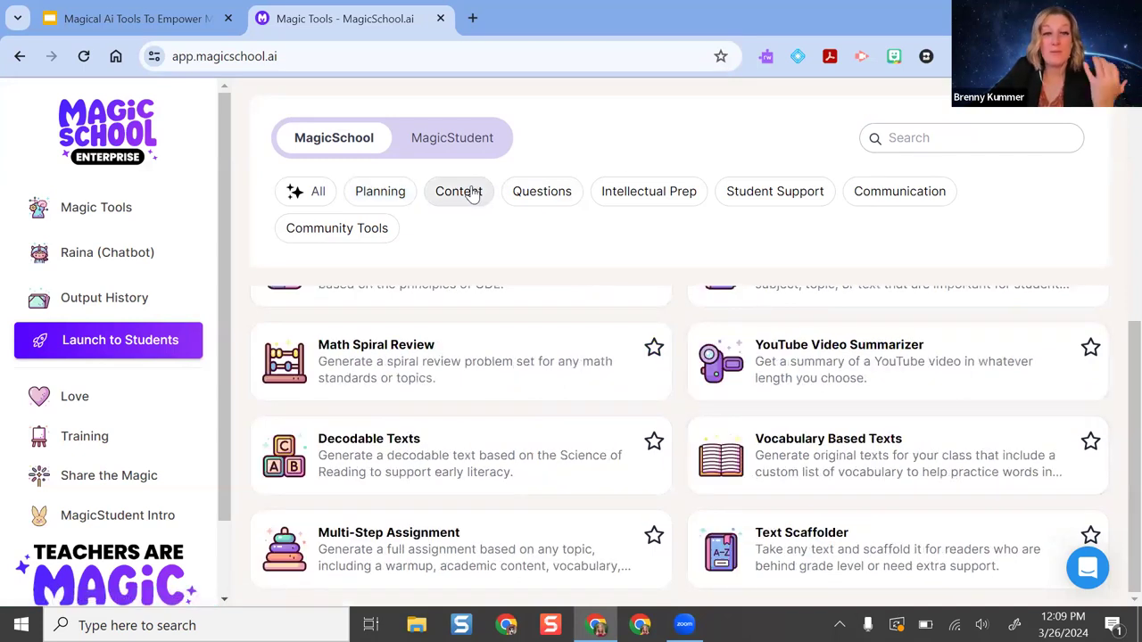
scroll(535, 285, "up", 2)
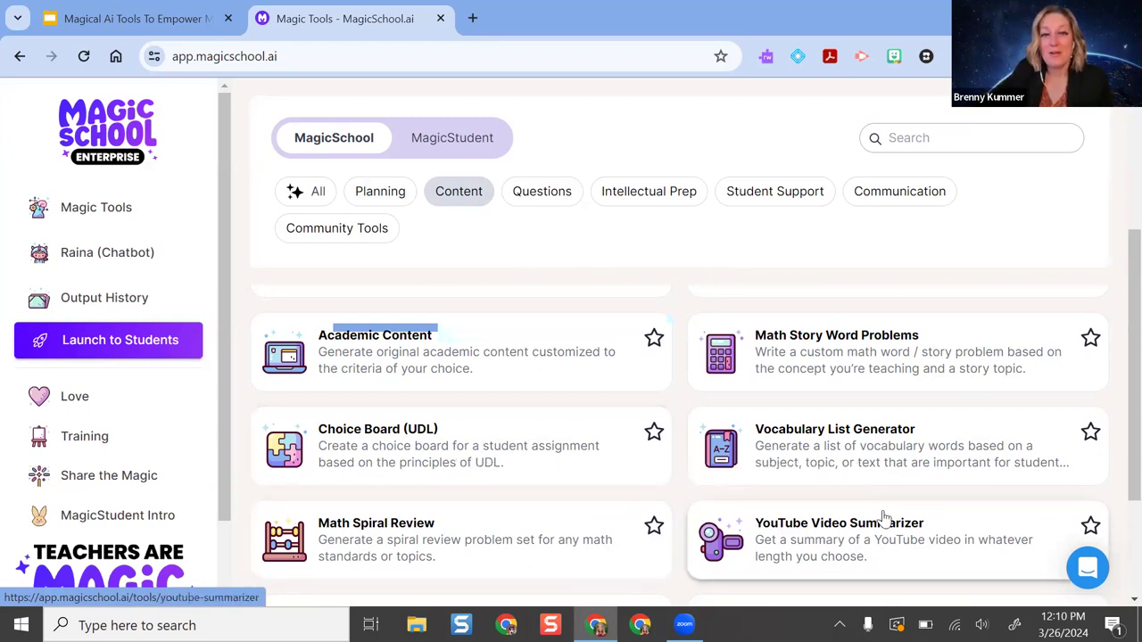
scroll(816, 368, "down", 2)
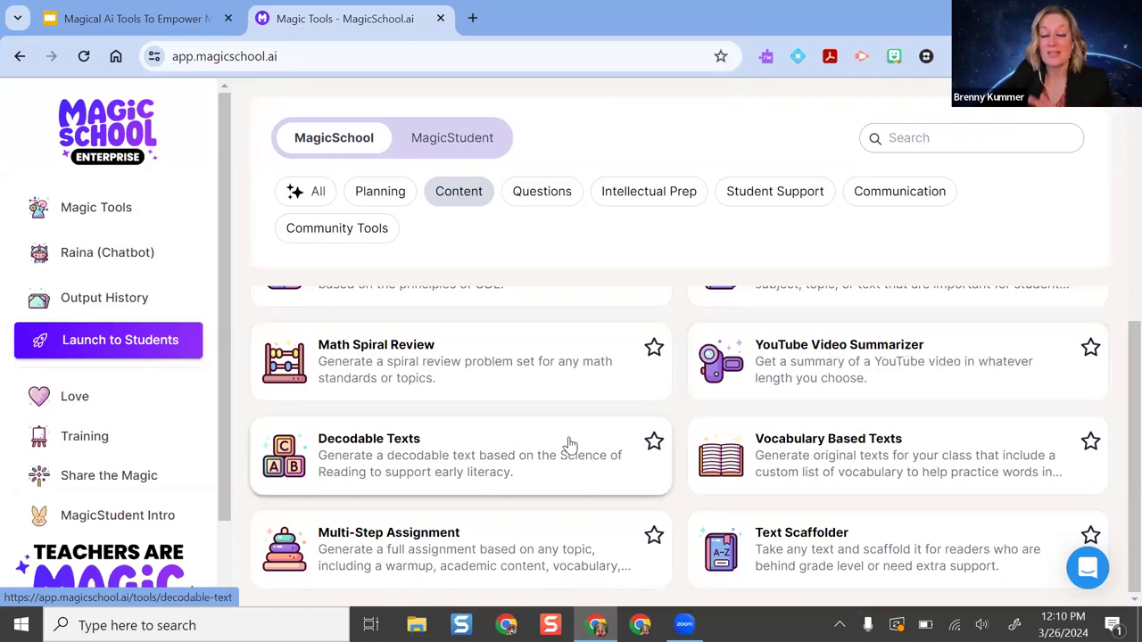
- Switch to the Questions category and look over its assessment and question-generating tools
left_click(571, 198)
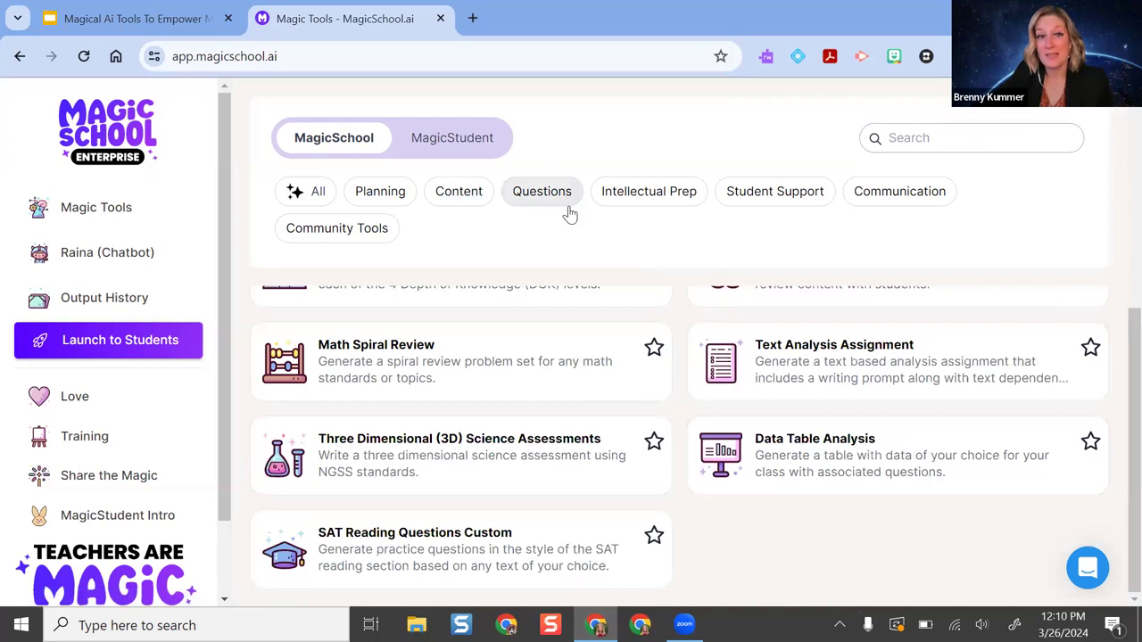
scroll(736, 442, "up", 2)
scroll(744, 437, "up", 3)
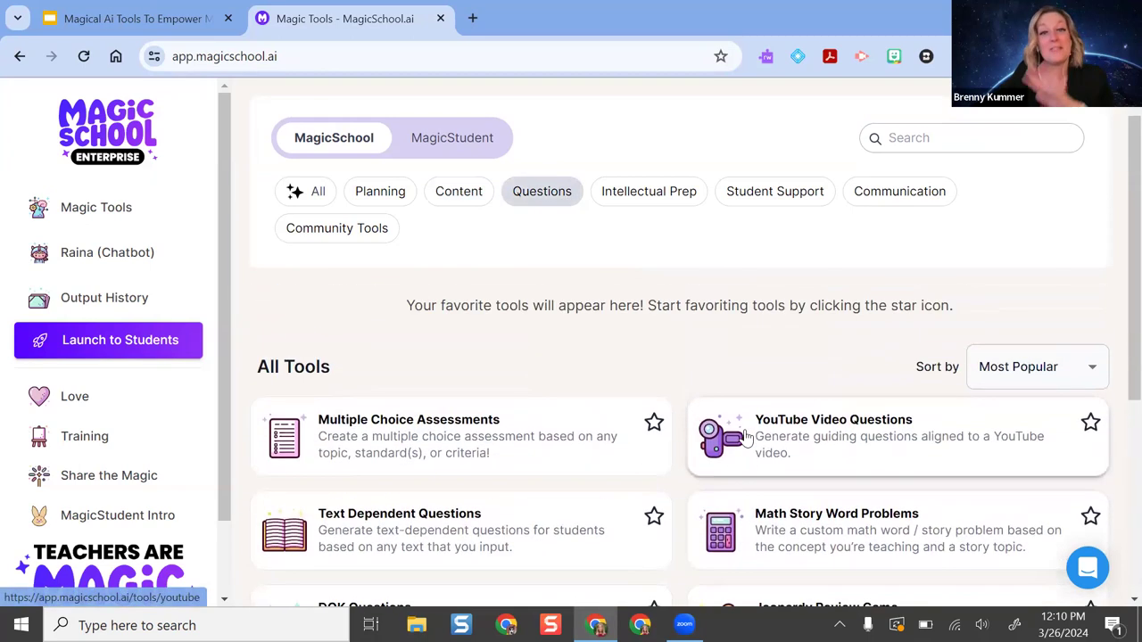
- Filter the tools to Intellectual Prep and browse them from Standards Unpacker to AI-Resistant Assignments
left_click(665, 196)
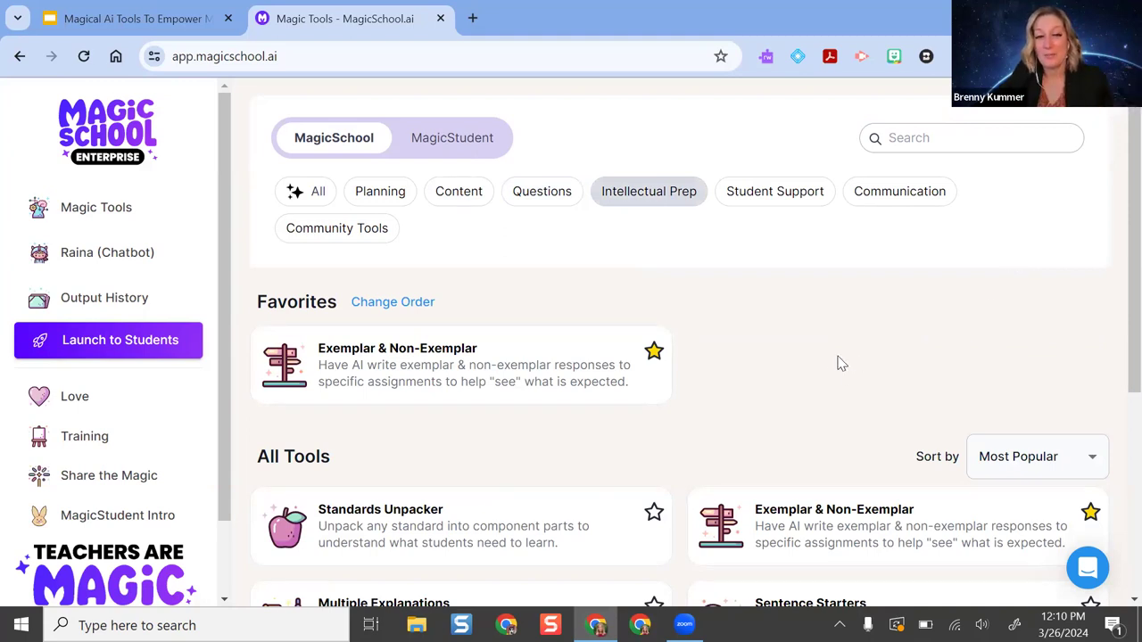
scroll(836, 362, "down", 2)
scroll(867, 408, "down", 1)
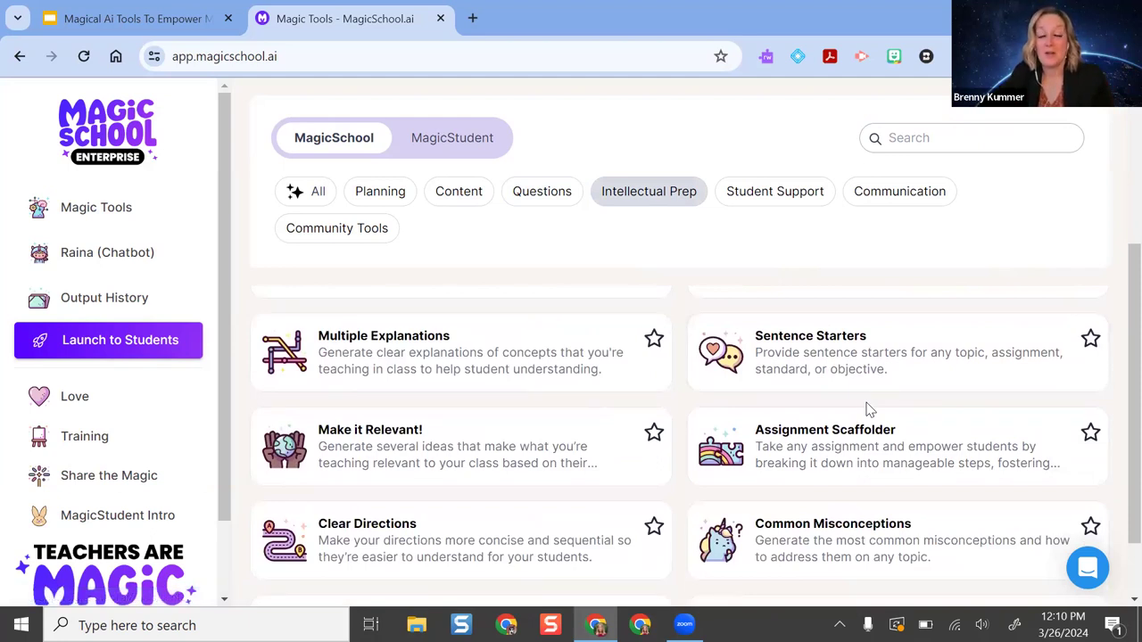
scroll(803, 419, "down", 1)
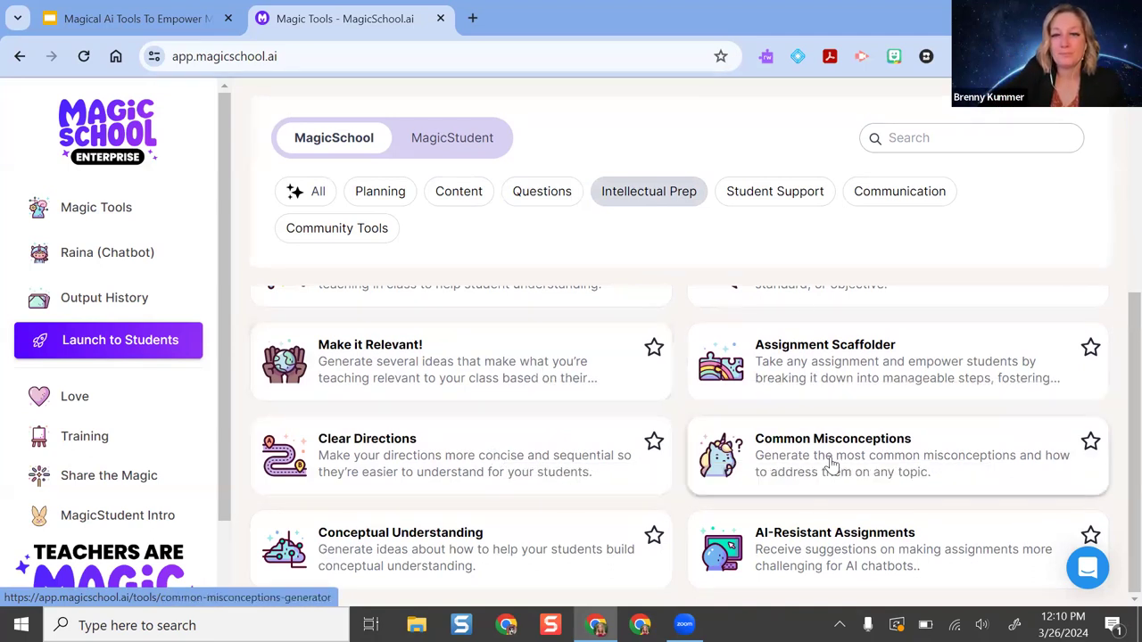
- Display the Student Support tools and review the IEP, text leveling, behavior and scaffolding options
left_click(787, 198)
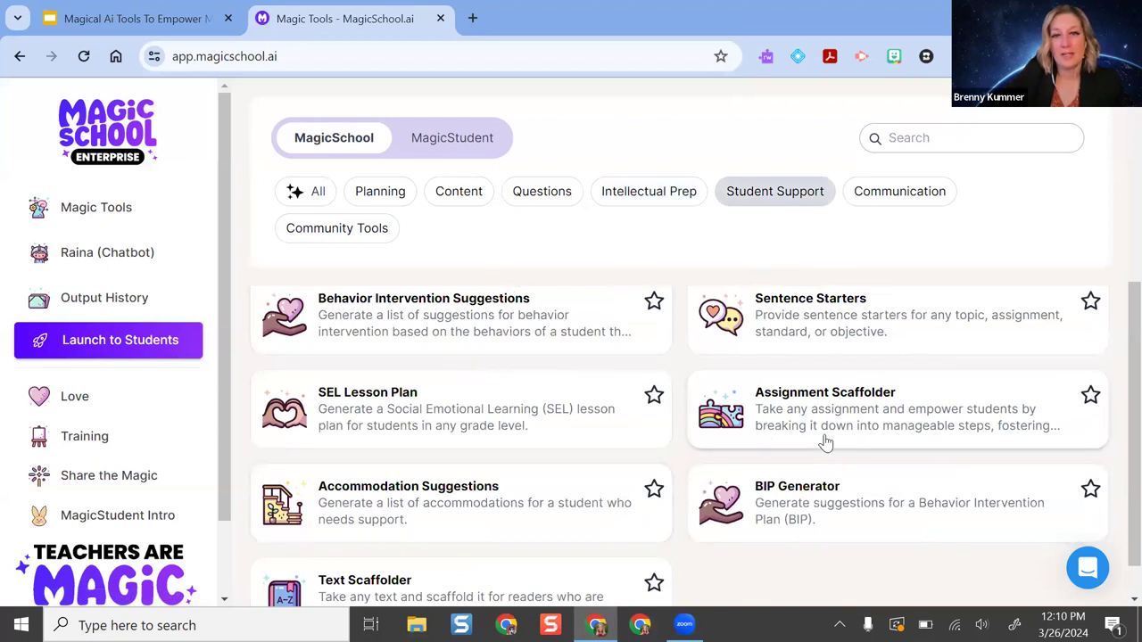
scroll(962, 531, "up", 3)
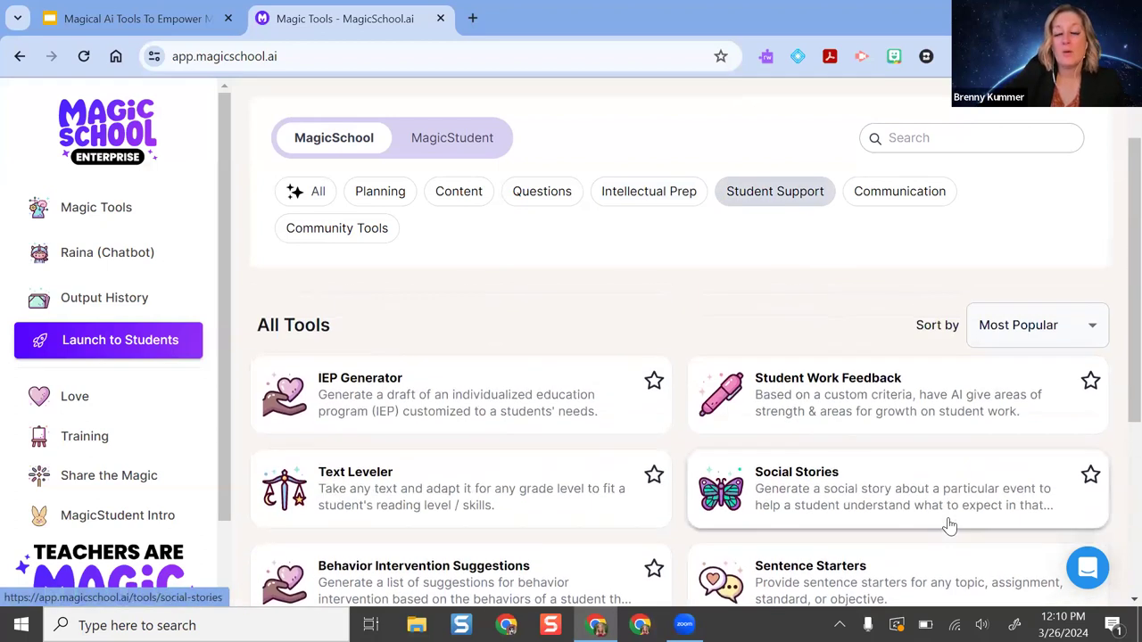
scroll(950, 526, "up", 1)
scroll(950, 527, "down", 2)
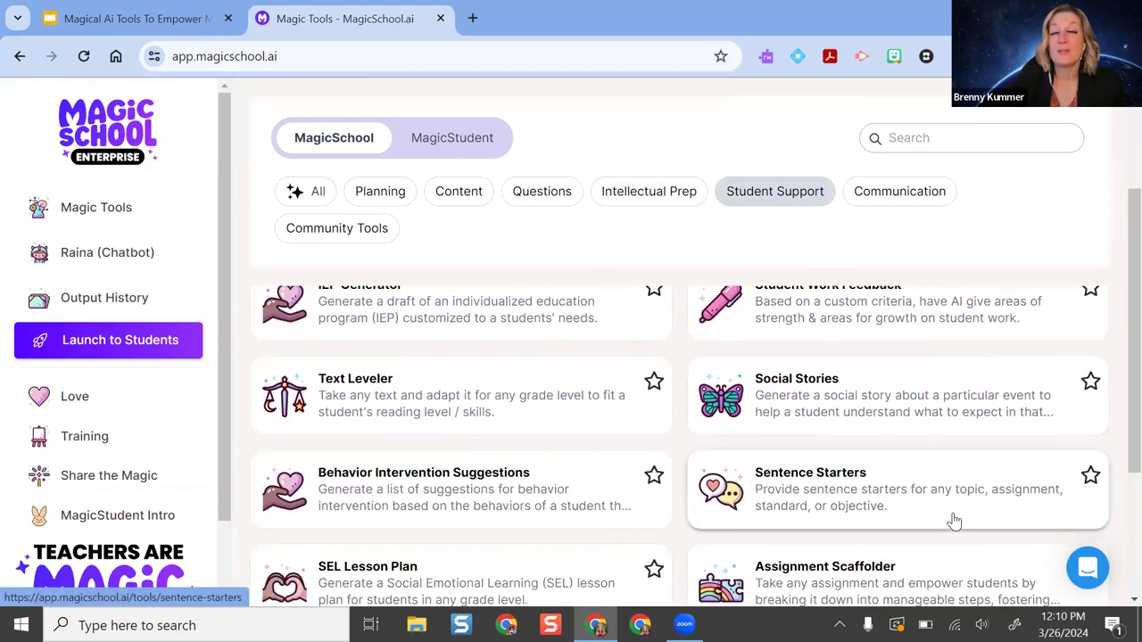
scroll(953, 520, "down", 2)
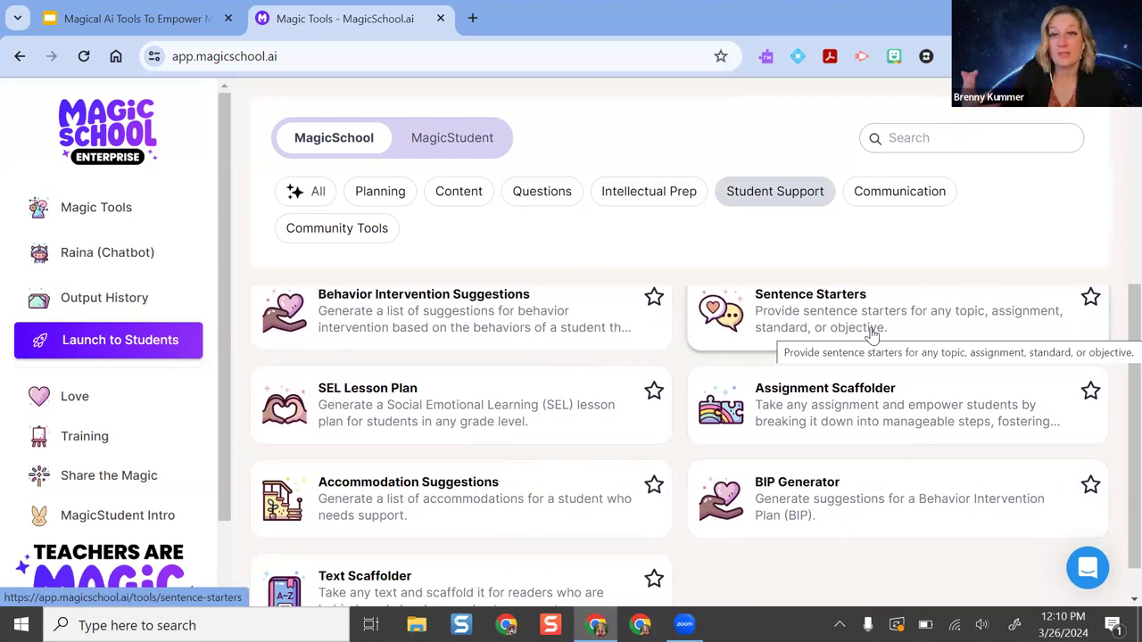
- Switch to the Communication category and browse its e-mail, newsletter, recommendation letter and text editing tools
left_click(865, 195)
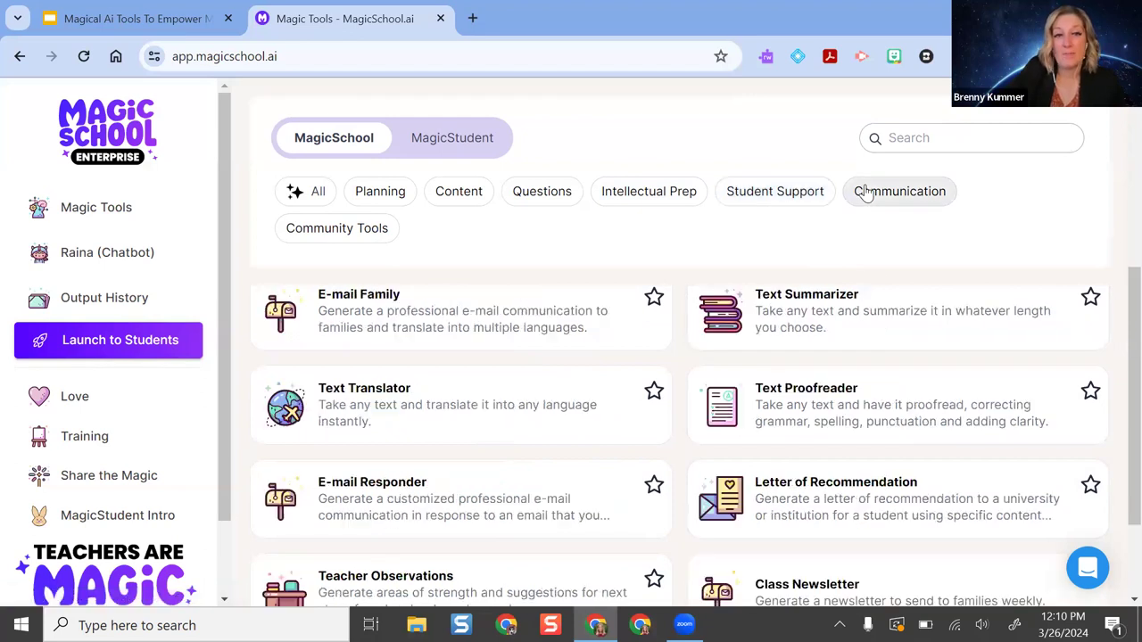
scroll(803, 437, "down", 1)
scroll(791, 415, "down", 1)
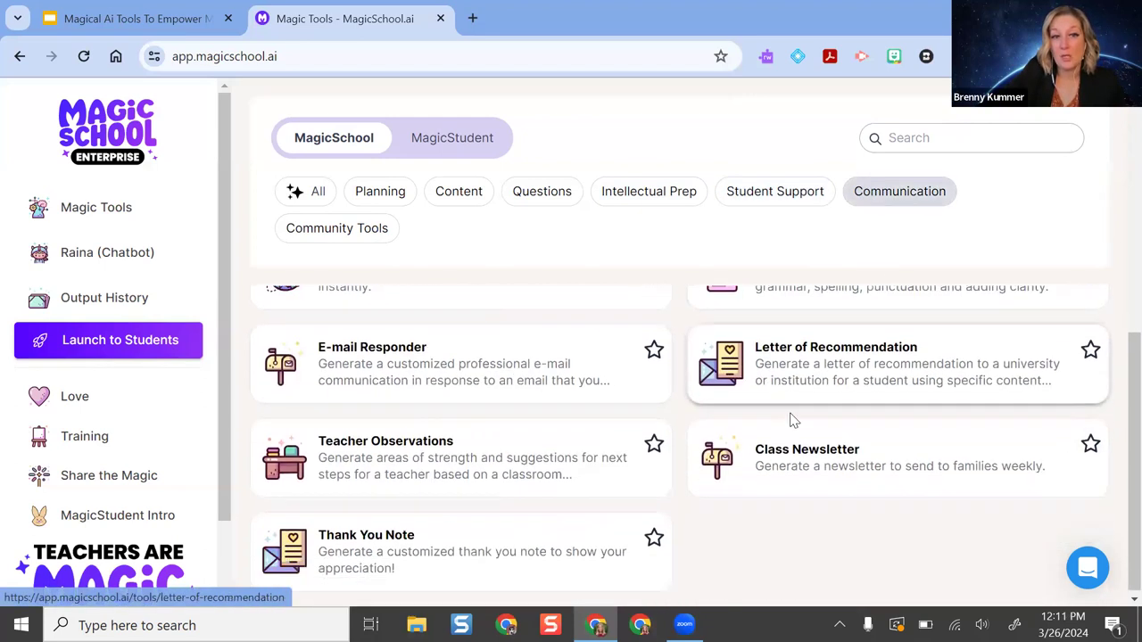
scroll(914, 546, "up", 5)
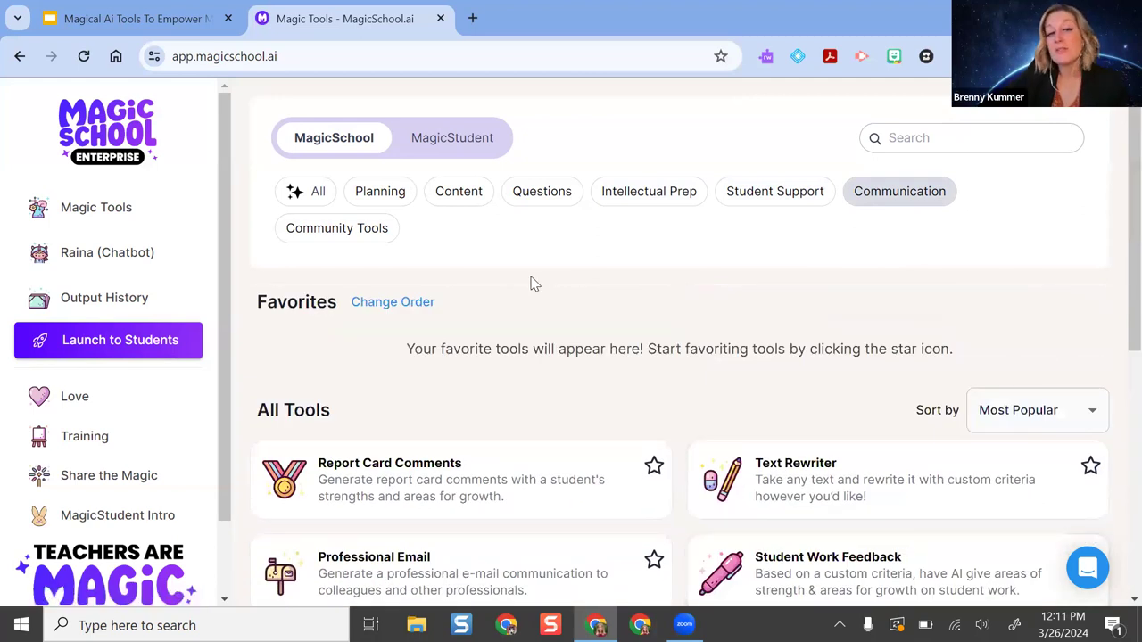
- Use the Text Rewriter with its exemplar passage to generate a version that is half as long
left_click(778, 487)
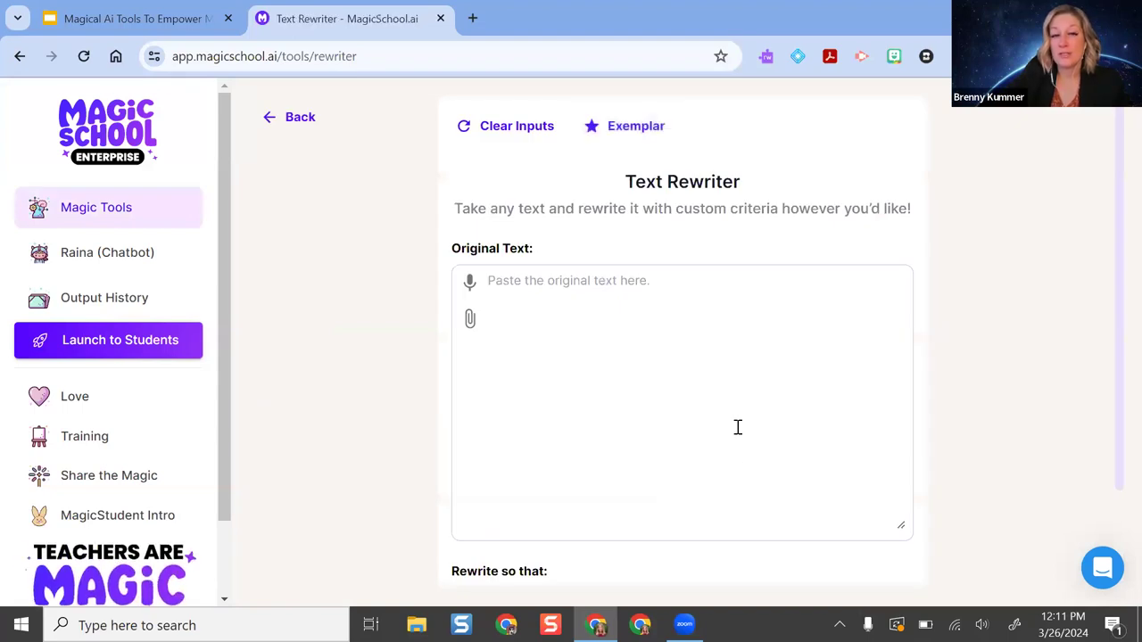
left_click(659, 130)
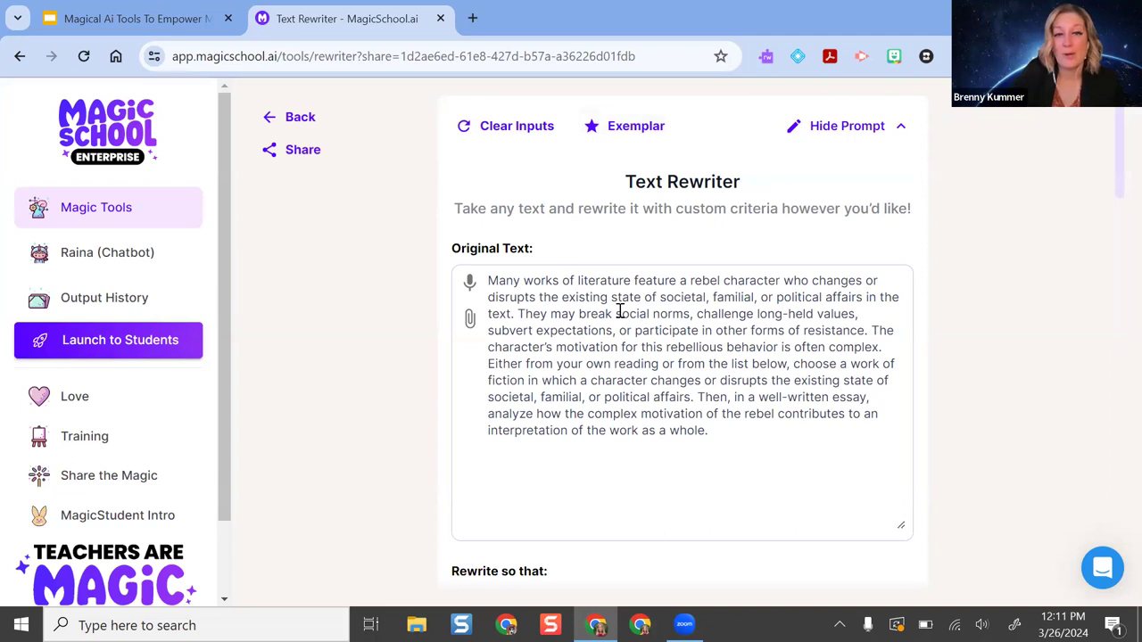
scroll(738, 393, "down", 1)
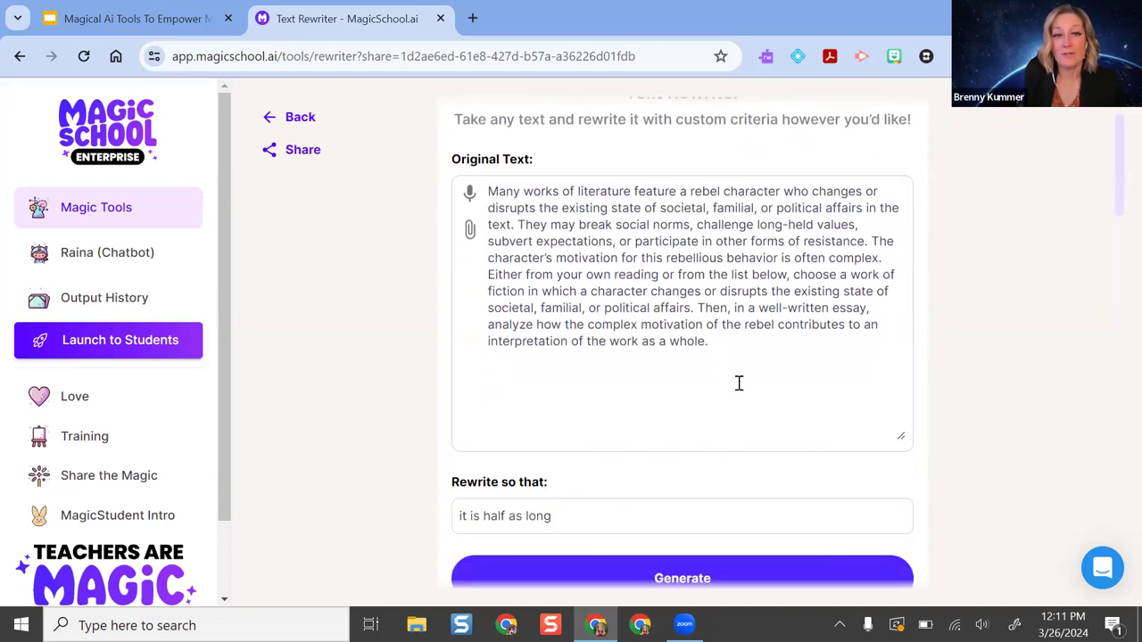
scroll(739, 383, "down", 1)
left_click(649, 486)
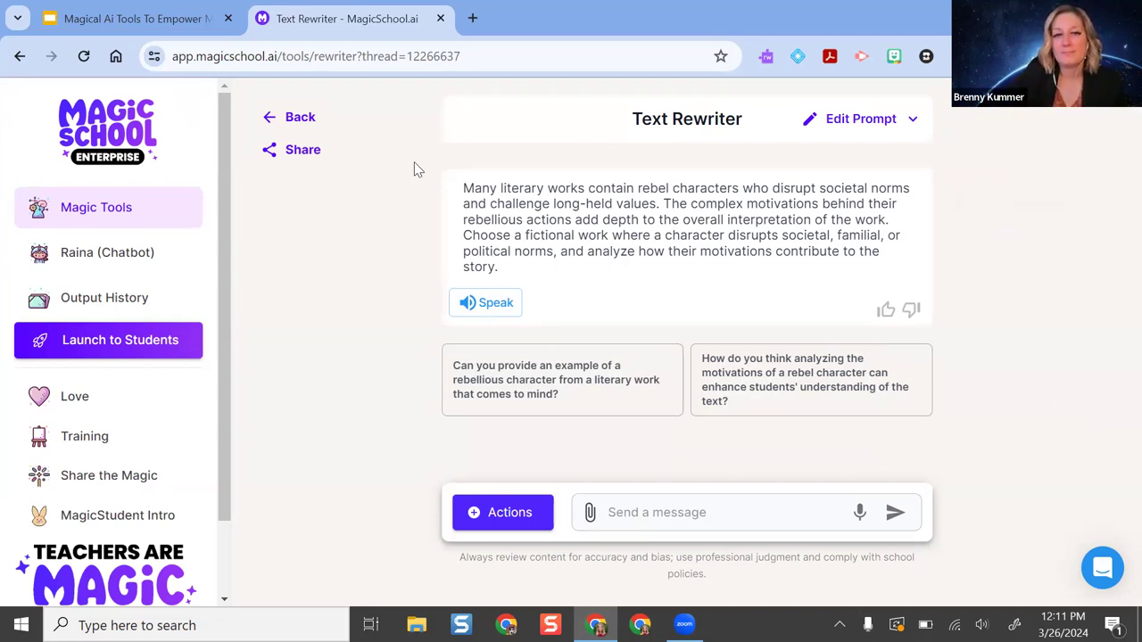
- Review the rewritten passage and its follow-up options, and reopen the prompt for editing
mouse_move(504, 199)
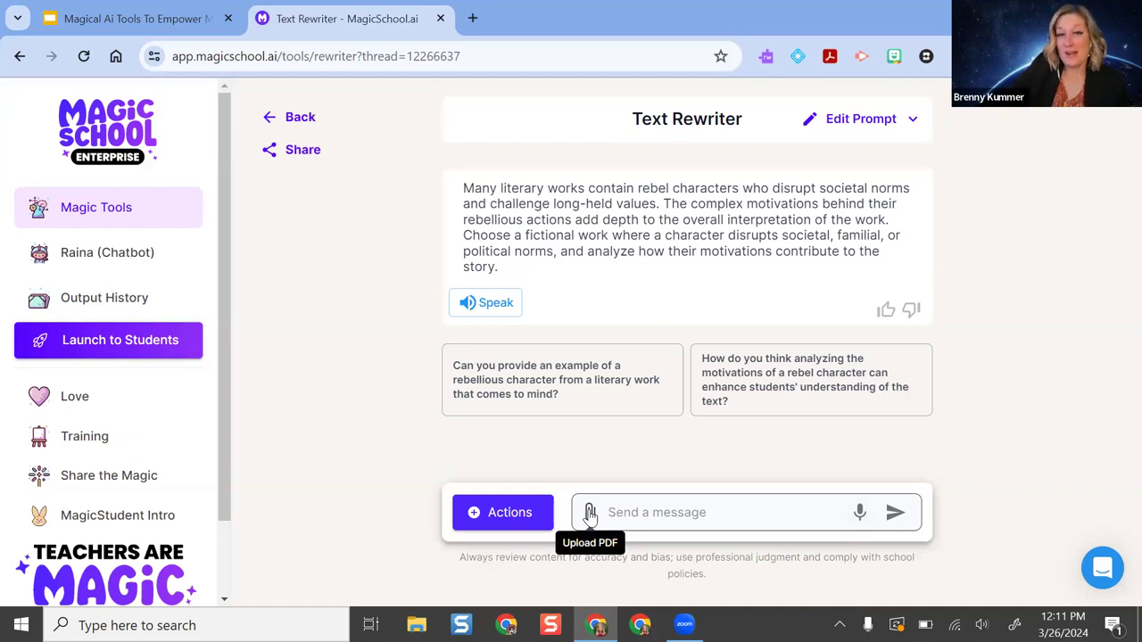
mouse_move(928, 268)
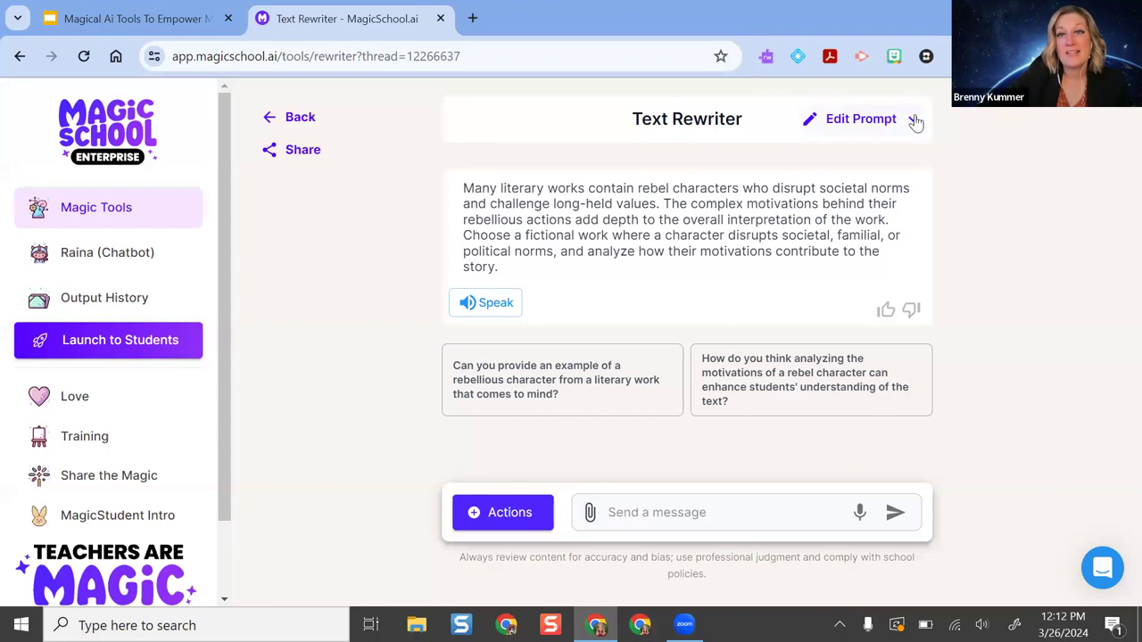
left_click(885, 141)
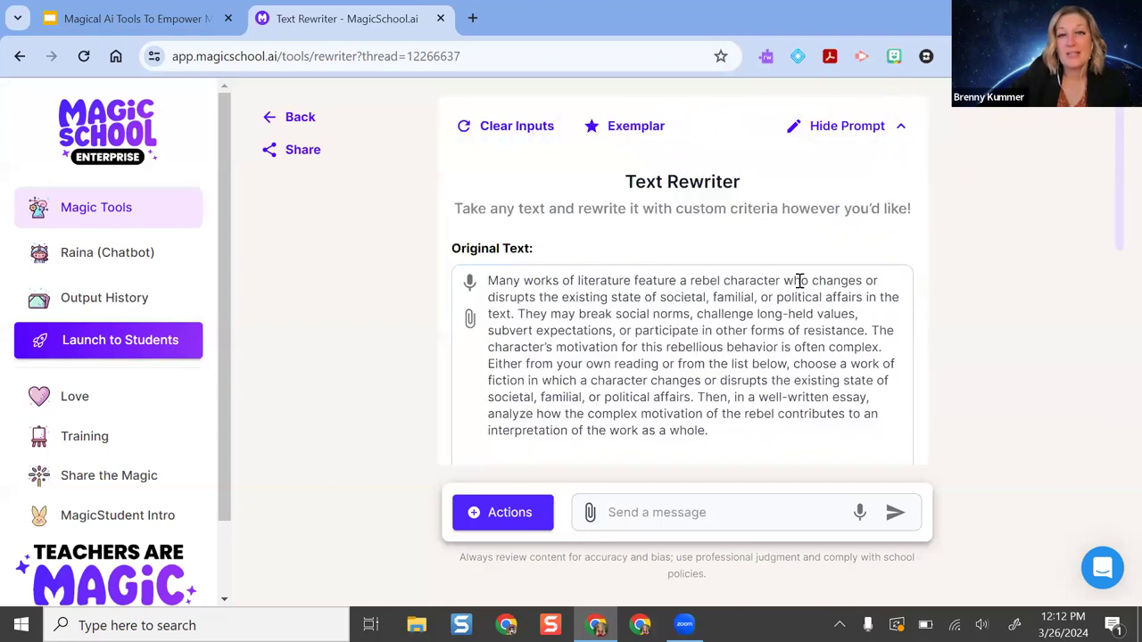
- Return to the full teacher tool list and look over the remaining entries of the site navigation
left_click(288, 117)
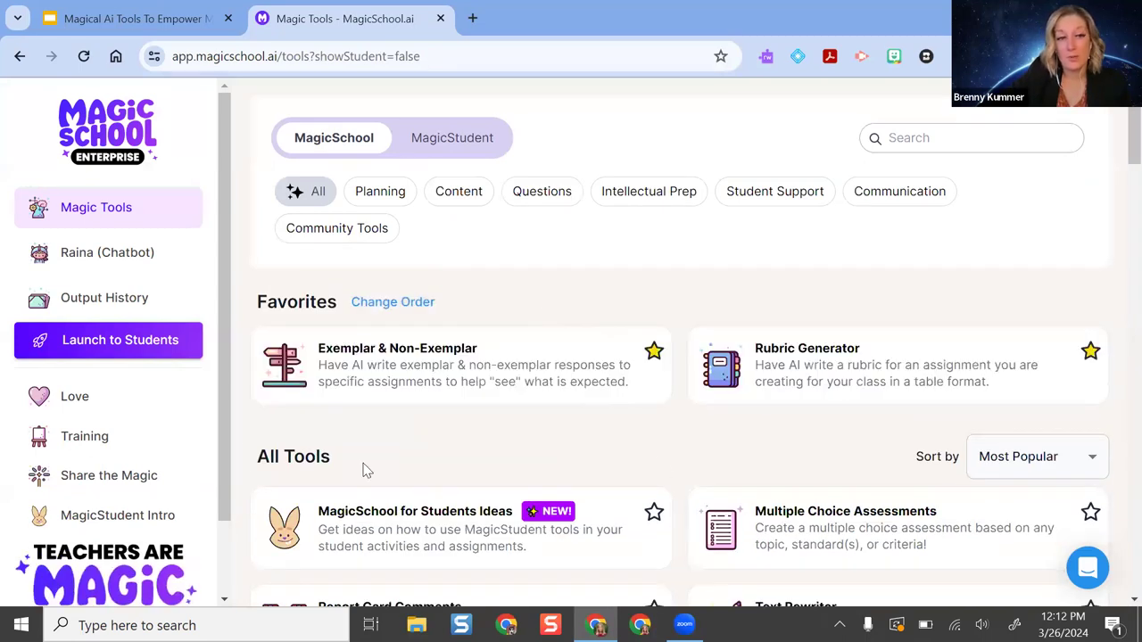
scroll(109, 450, "down", 1)
scroll(629, 307, "down", 1)
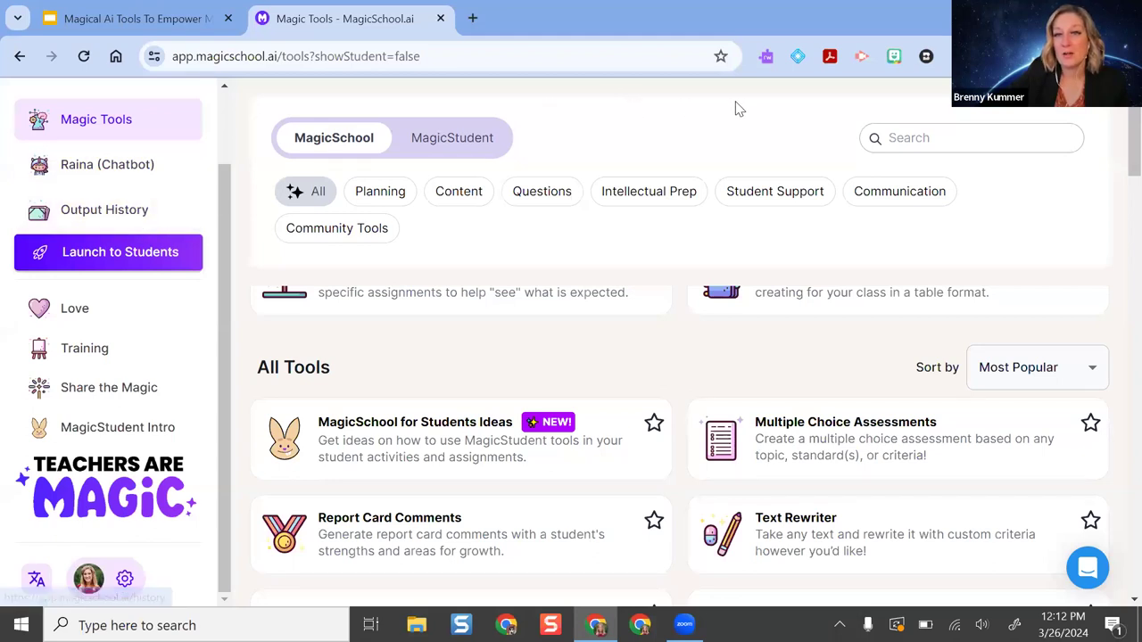
- Switch to the MagicStudent tools and browse the student list from Raina for Students to Joke Creator and Study Bot
left_click(452, 140)
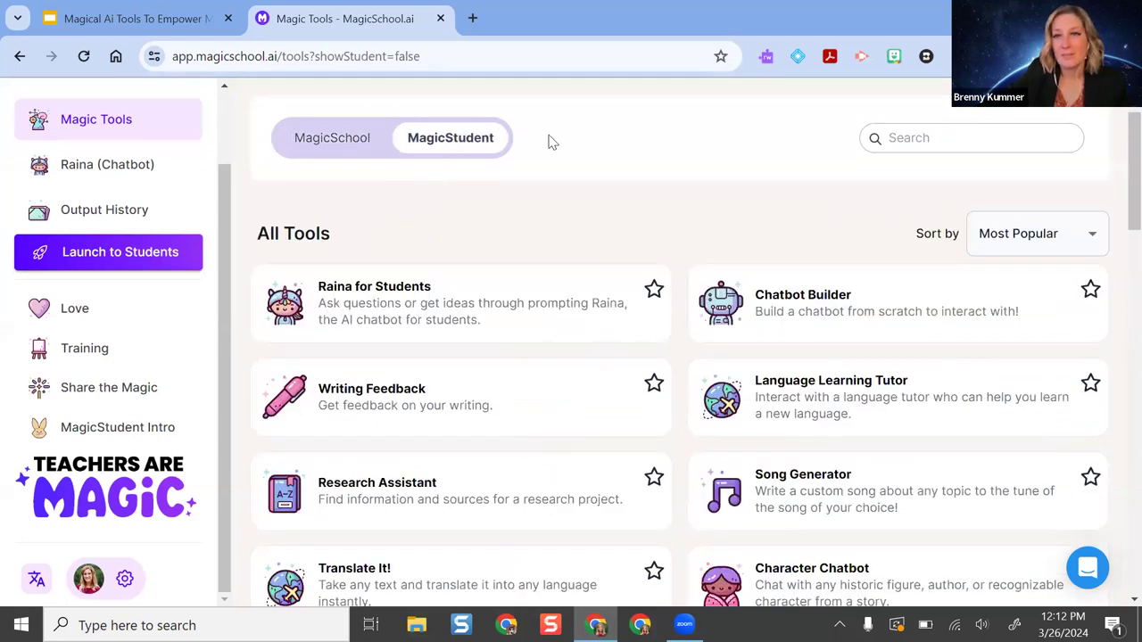
scroll(714, 178, "down", 1)
scroll(716, 156, "up", 1)
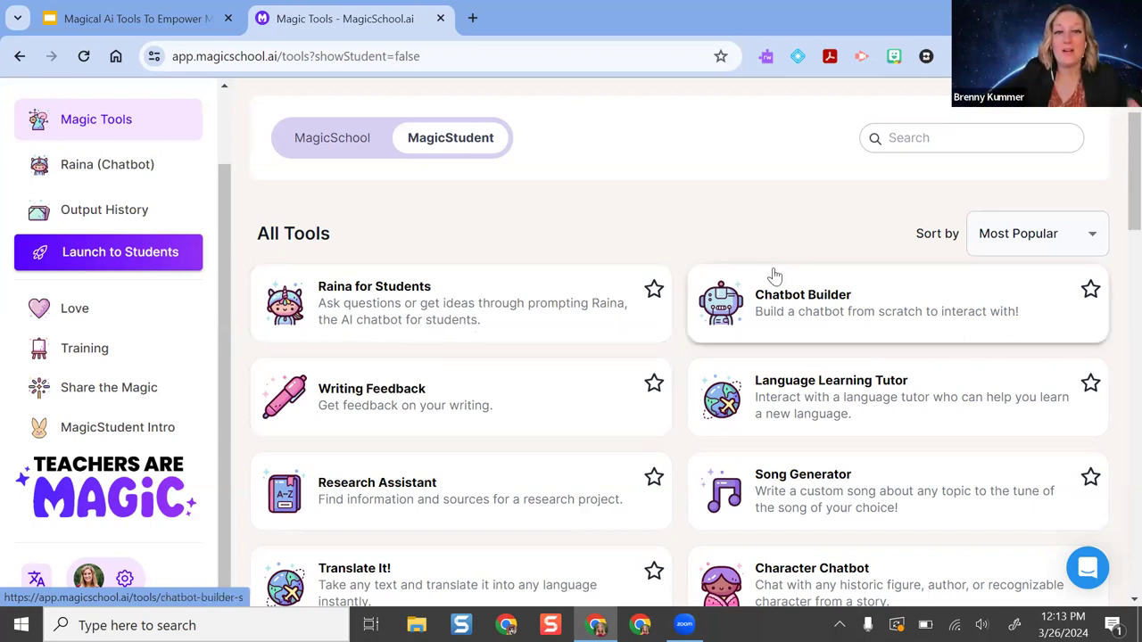
scroll(838, 334, "down", 3)
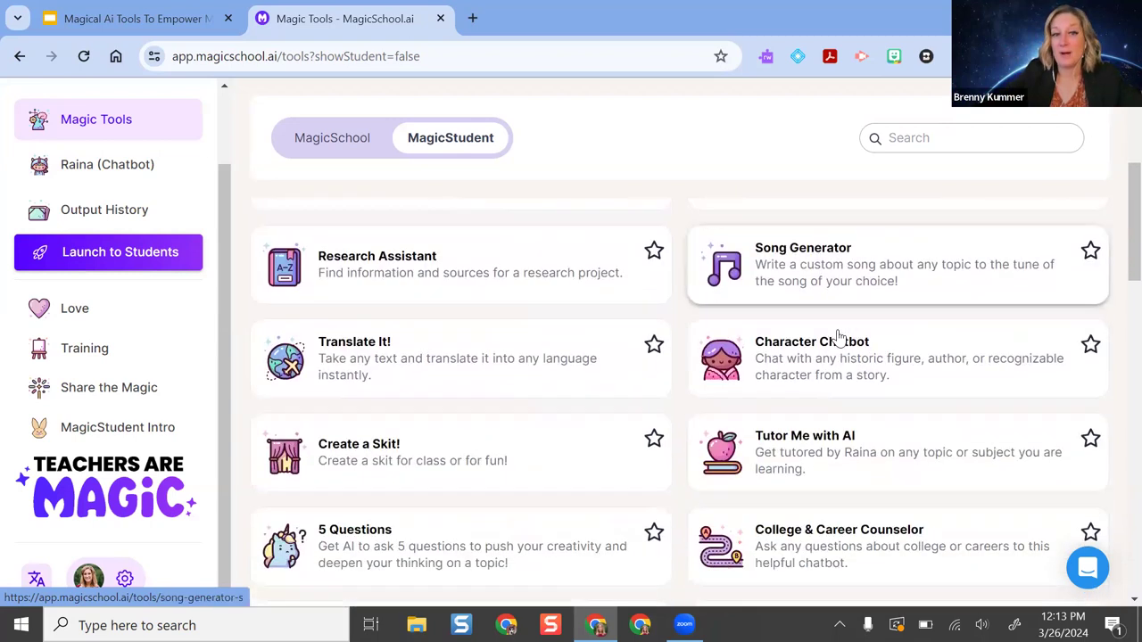
scroll(875, 437, "down", 2)
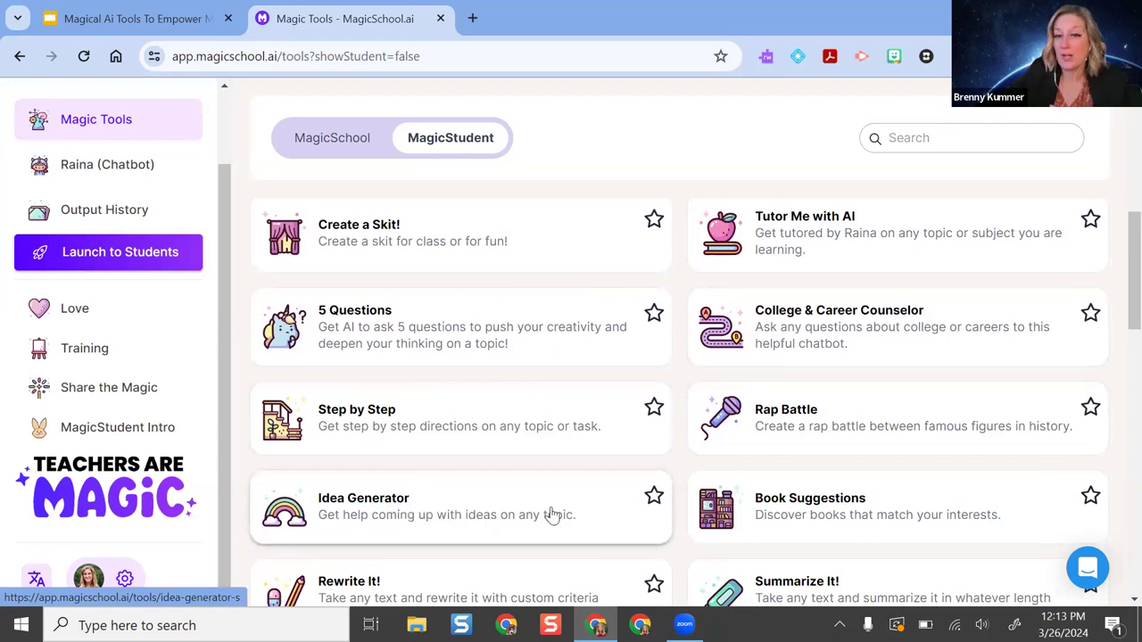
scroll(553, 514, "down", 3)
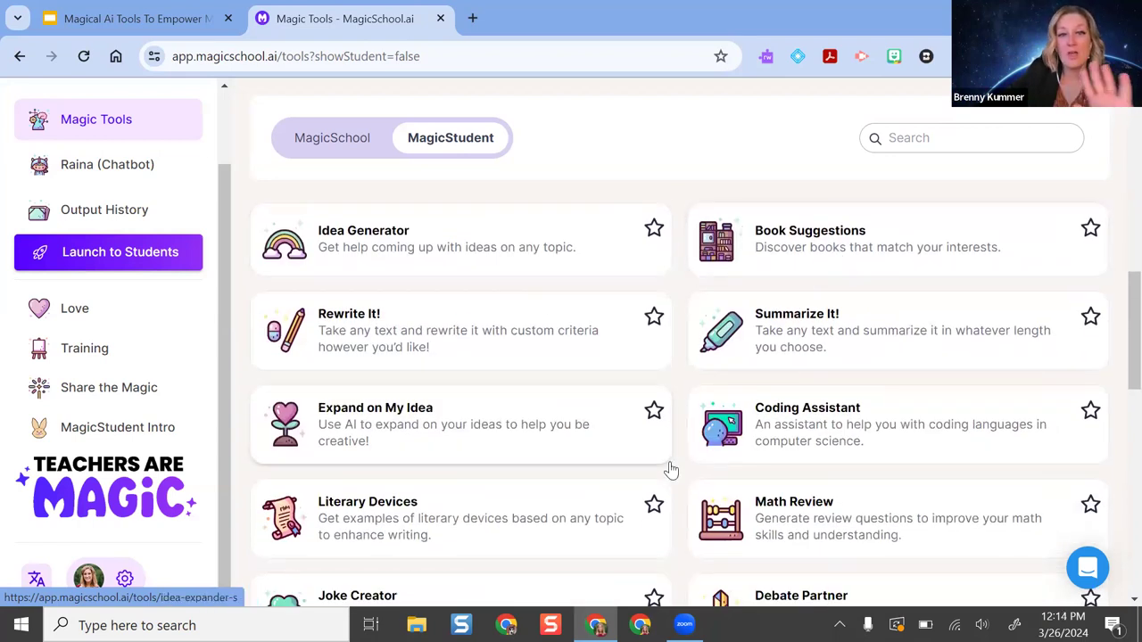
scroll(713, 446, "down", 3)
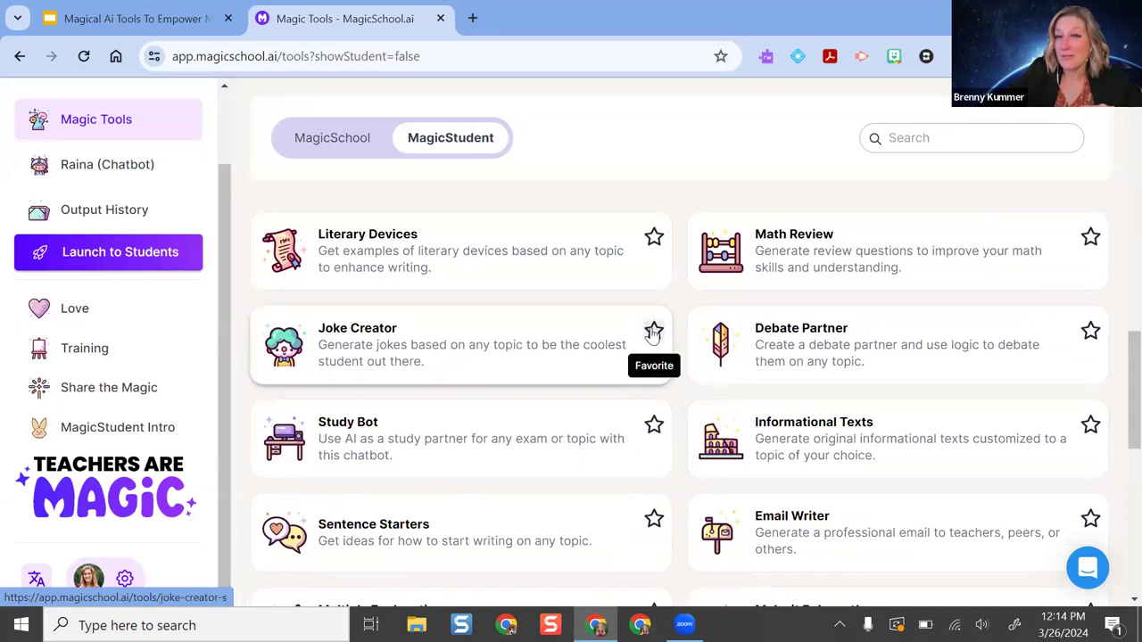
- Open the Language Learning Tutor from the MagicStudent tools
scroll(652, 331, "up", 10)
scroll(927, 276, "down", 4)
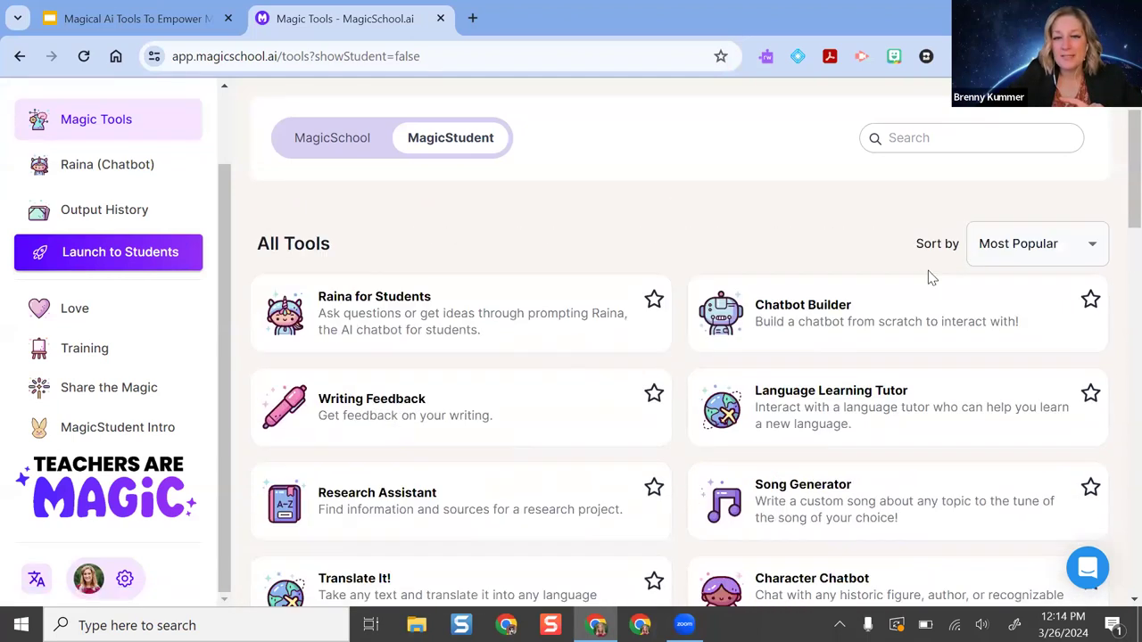
scroll(901, 285, "up", 2)
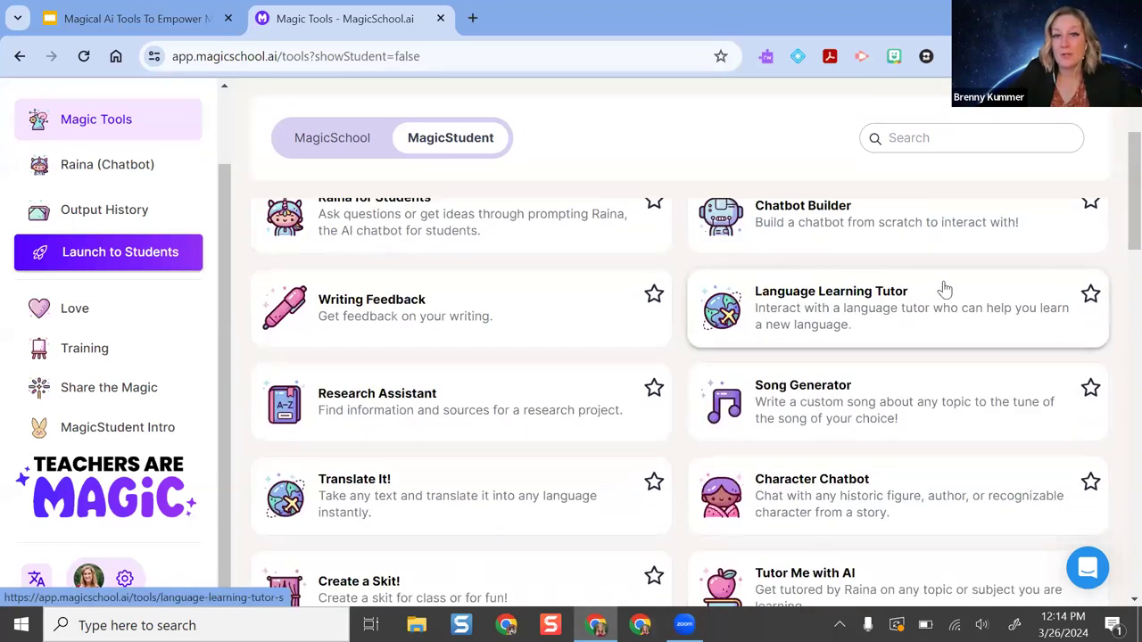
left_click(883, 317)
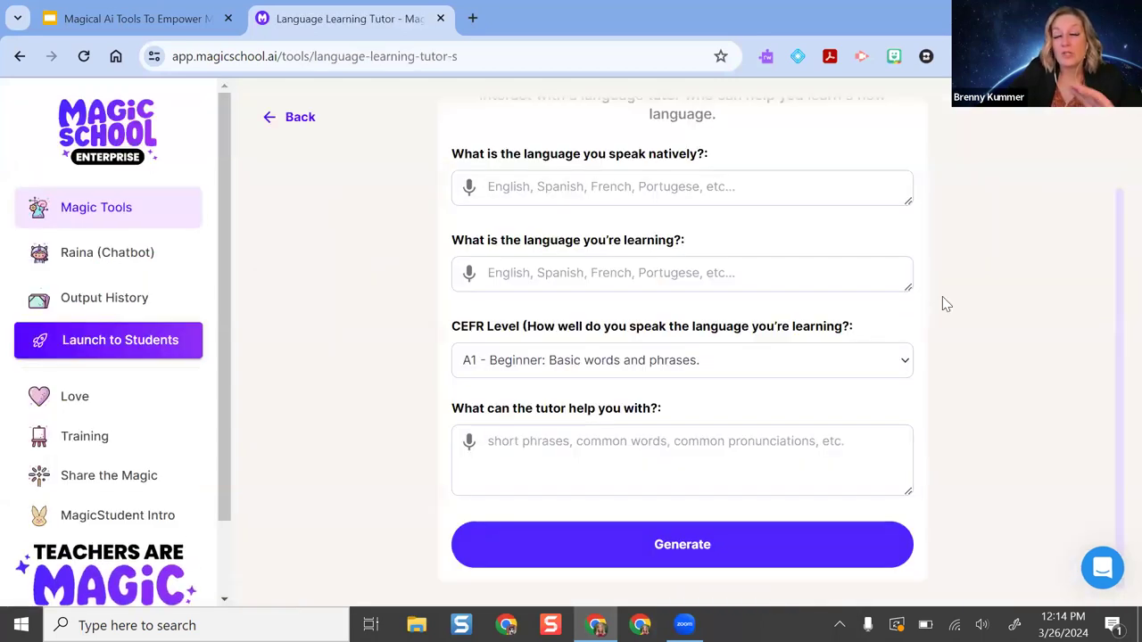
scroll(981, 300, "up", 2)
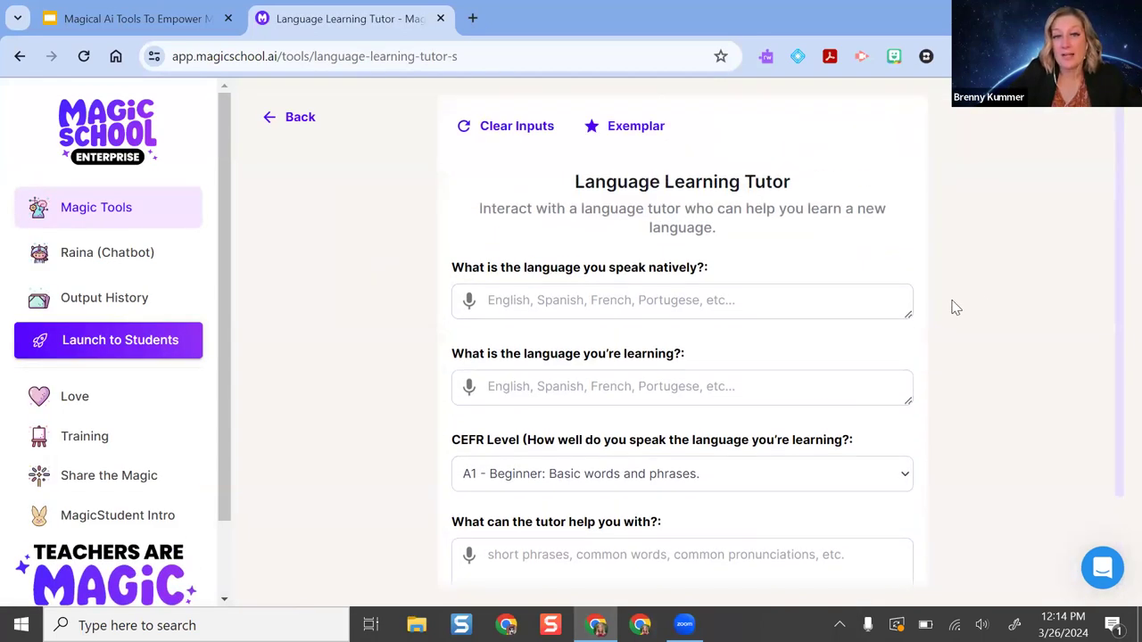
- Set the tutor's native language to Spanish, the language being learned to English, and the CEFR level to B1 - Intermediate
left_click(692, 300)
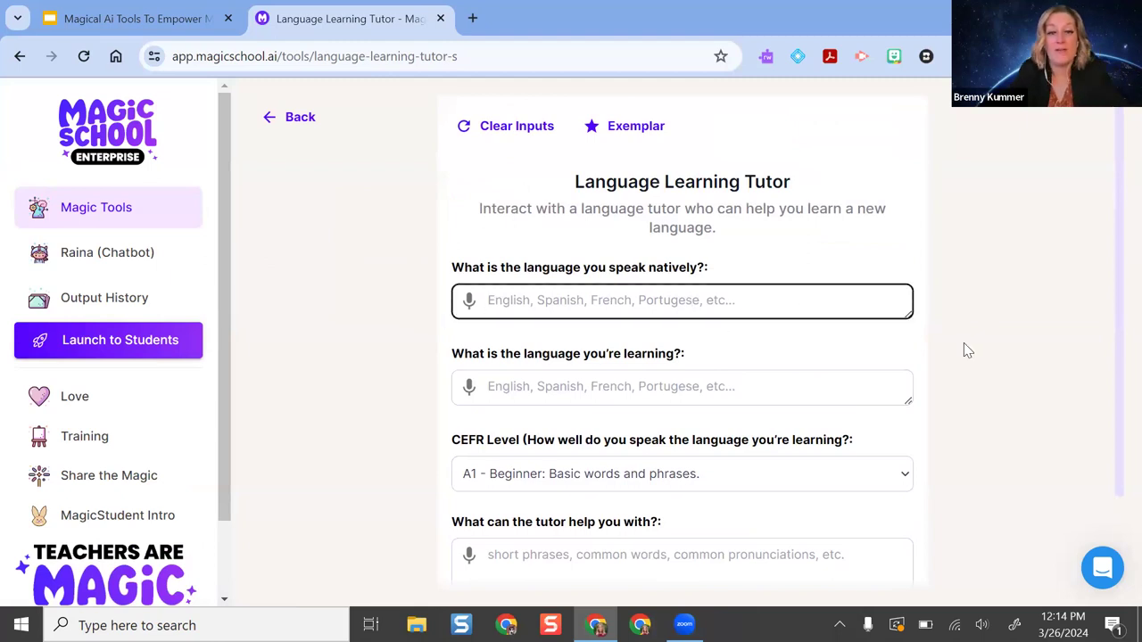
type("Spanish")
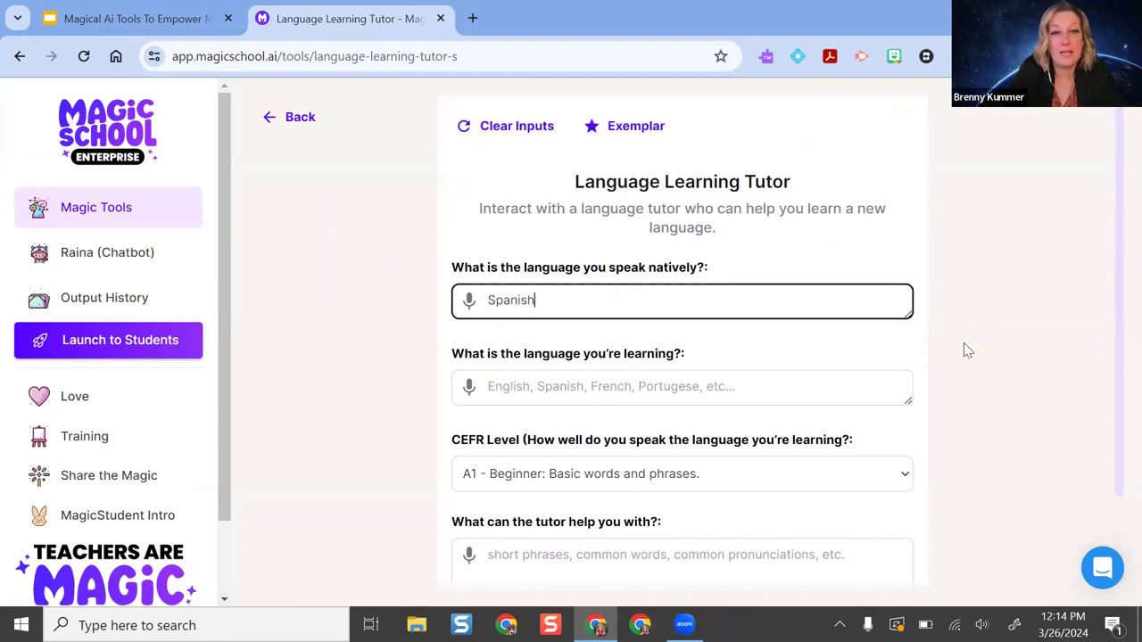
left_click(560, 388)
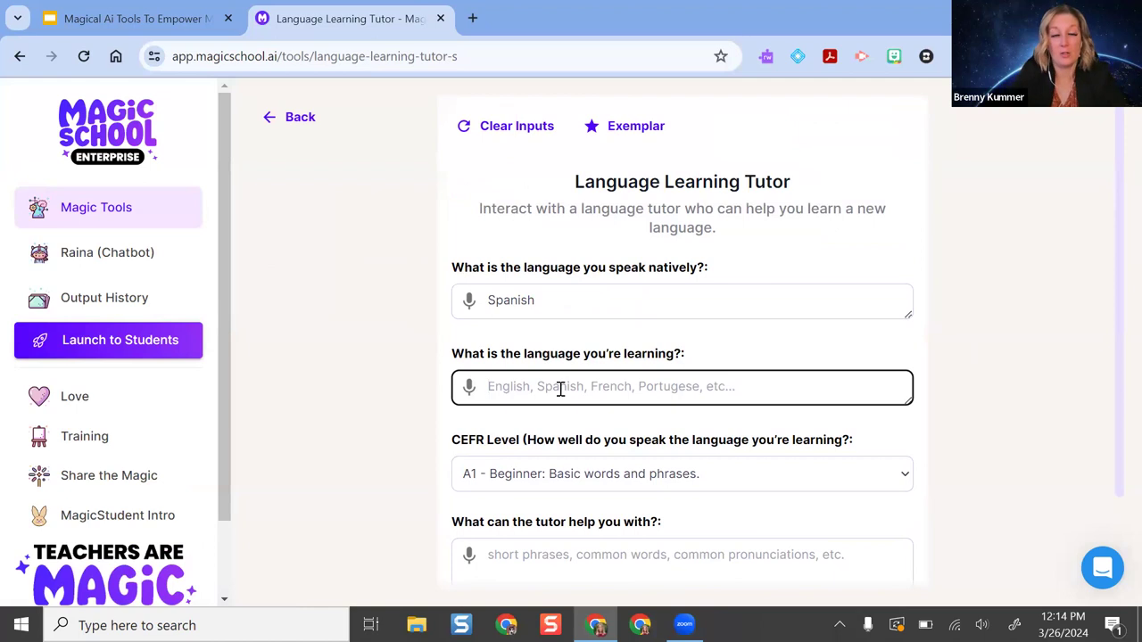
type("Engls")
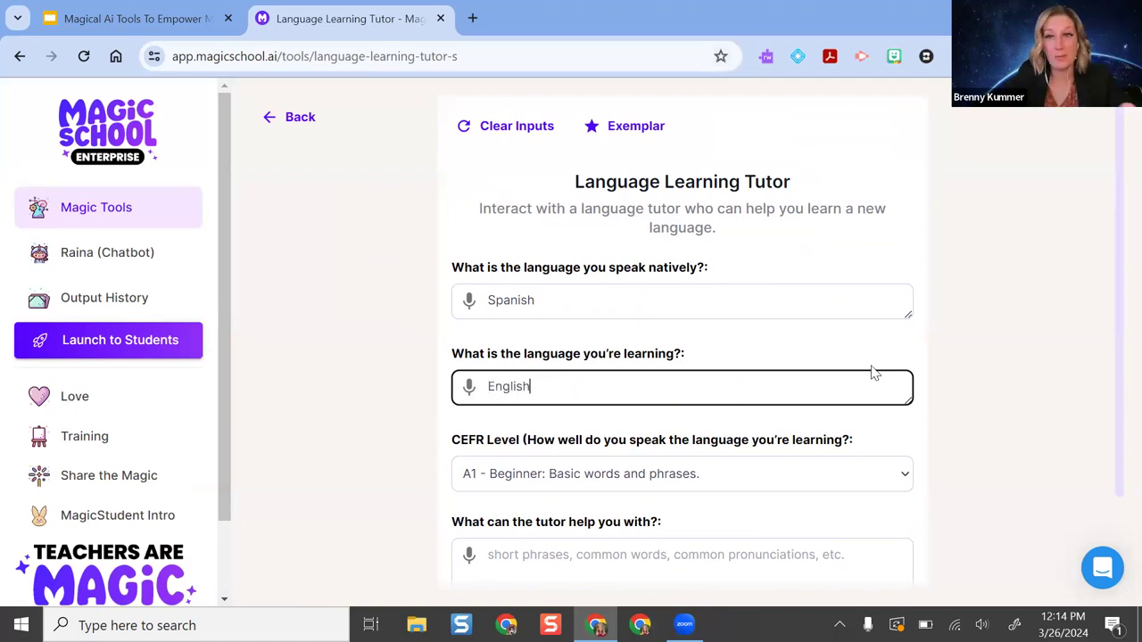
scroll(726, 181, "down", 1)
left_click(560, 360)
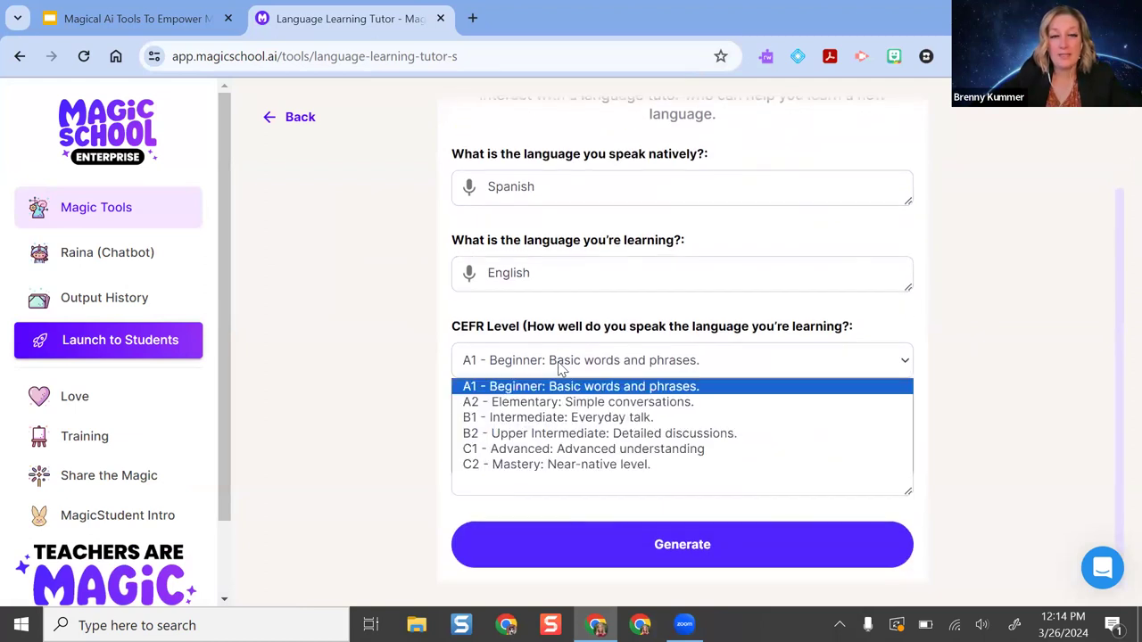
left_click(533, 420)
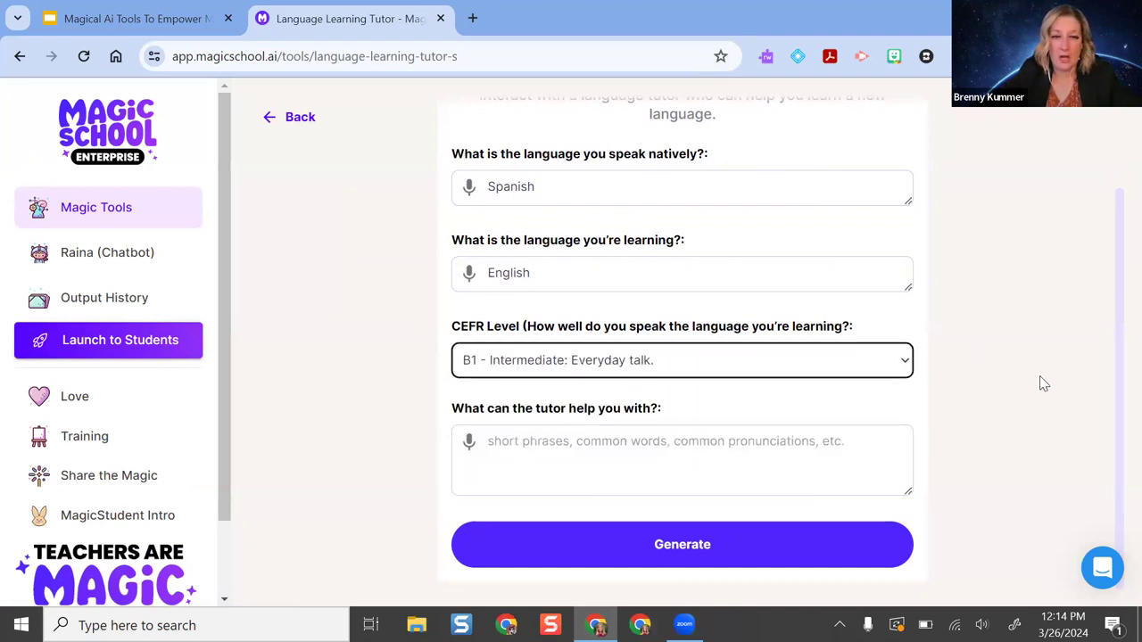
- Ask the tutor for help with "Interactions with peers" and generate the response
left_click(720, 456)
type("Sho")
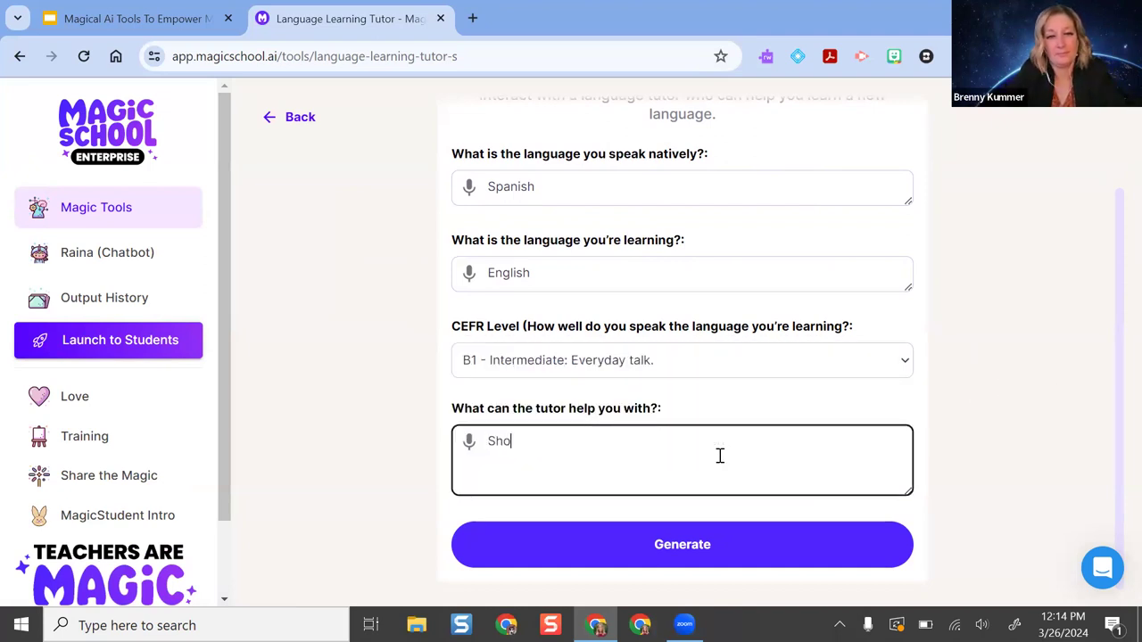
key("BackSpace")
type("Interactions with peers")
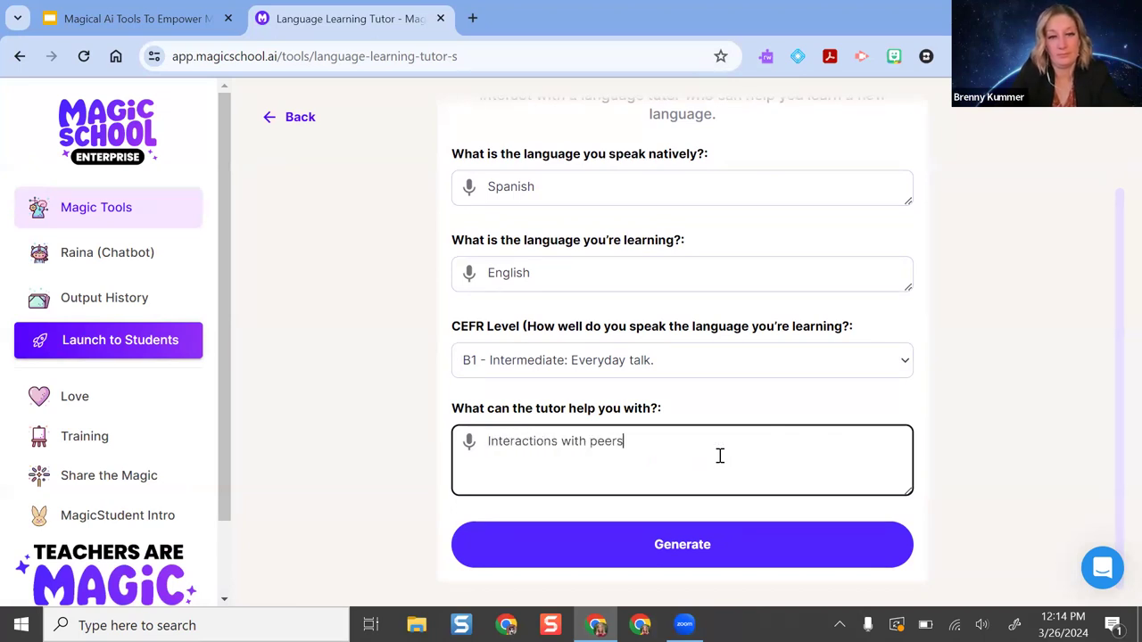
left_click(719, 512)
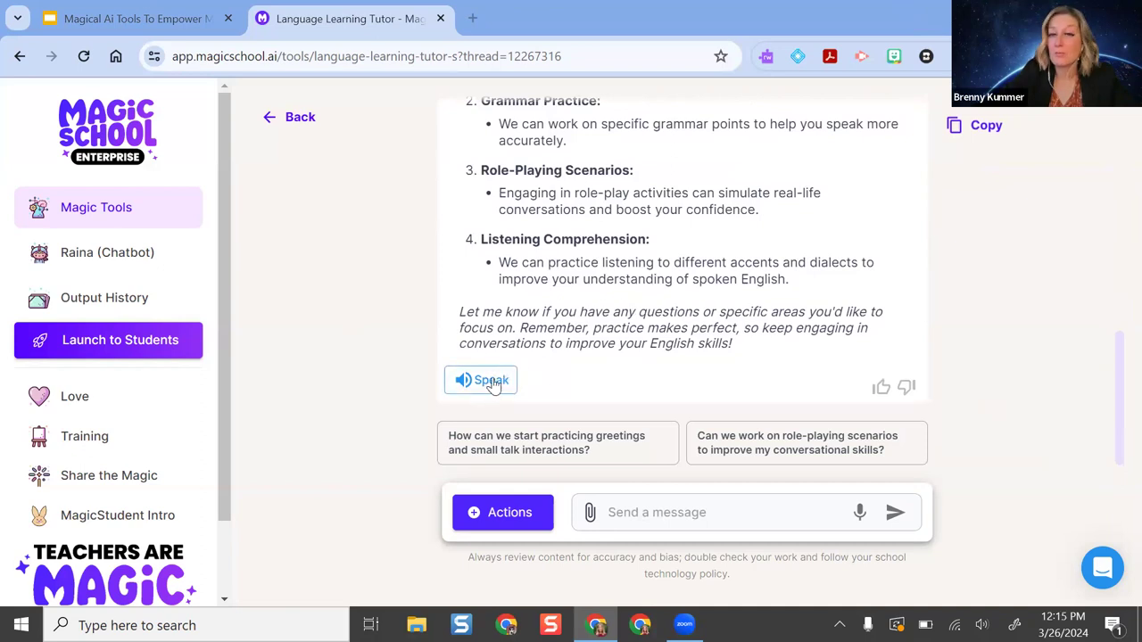
- Review the tutor's response and its follow-up actions, and reopen the prompt for editing
left_click(482, 512)
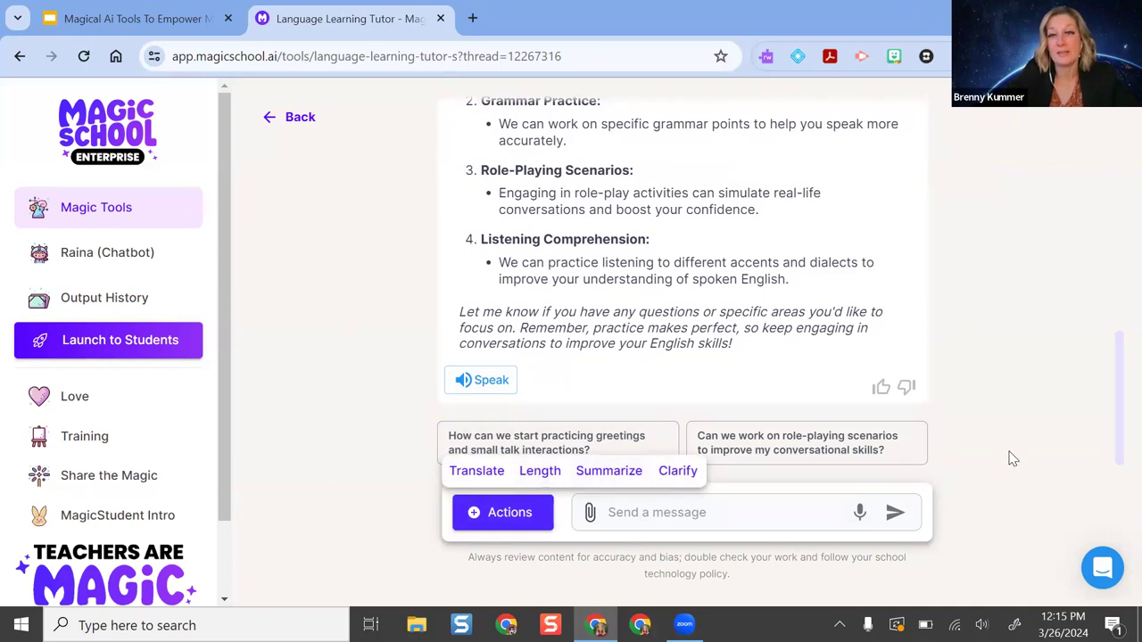
scroll(1055, 423, "up", 10)
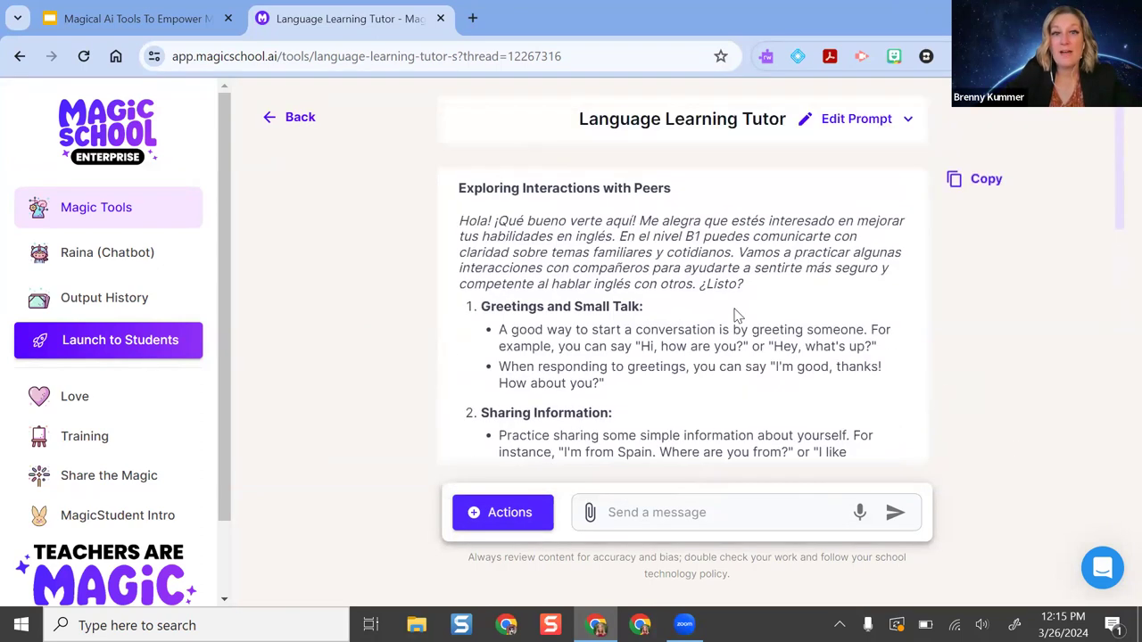
left_click(895, 120)
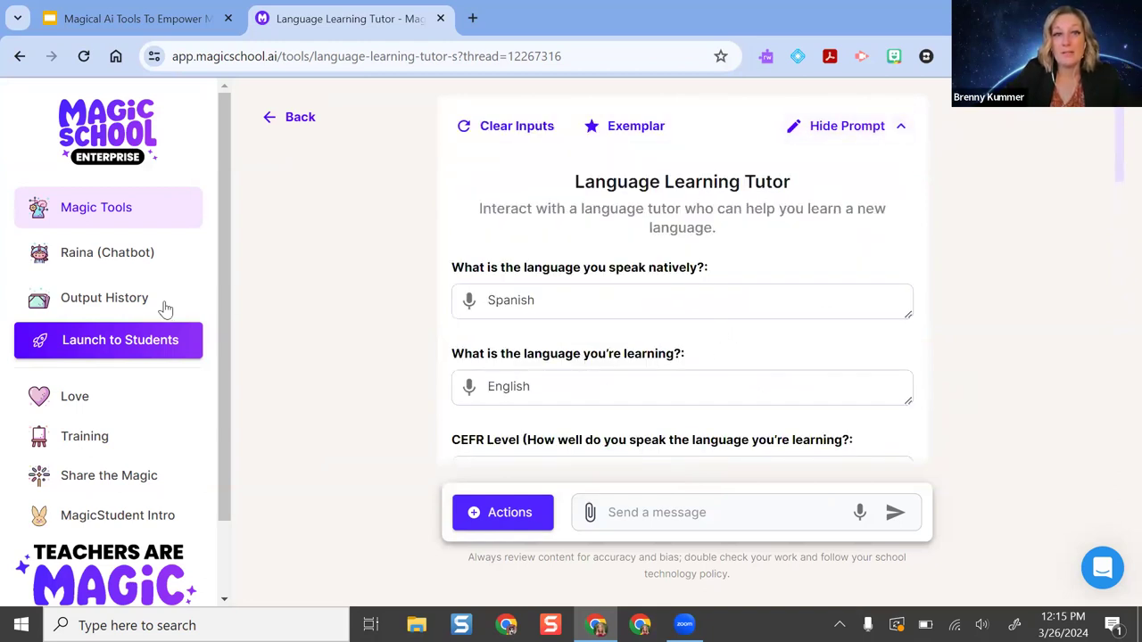
- Go to the student rooms, dismissing the introduction video, and start a new room
left_click(149, 345)
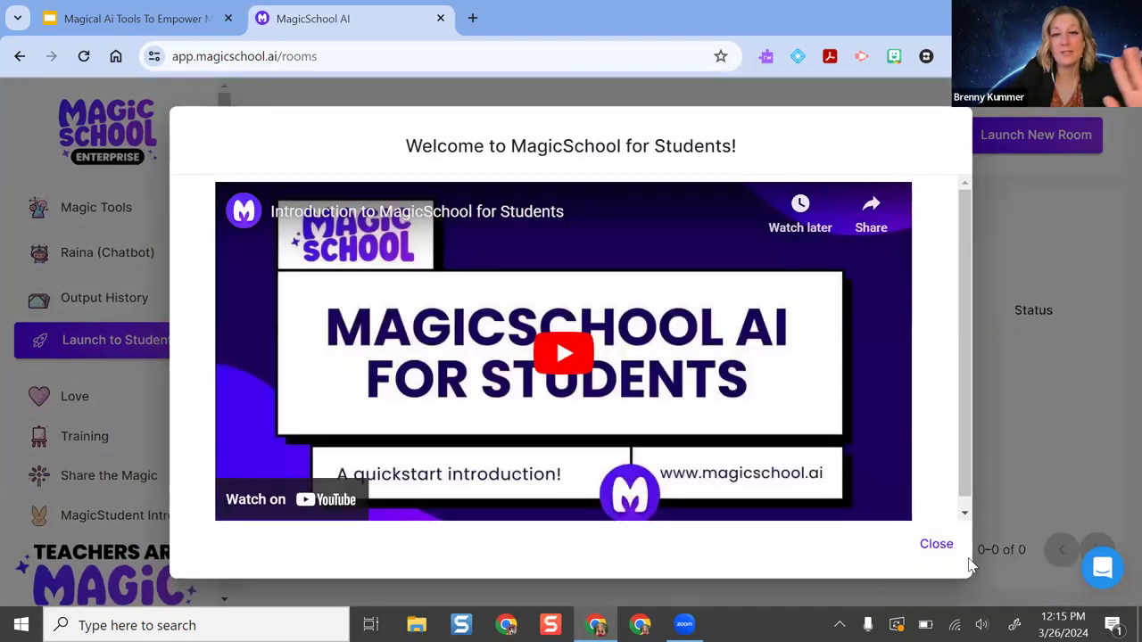
left_click(937, 546)
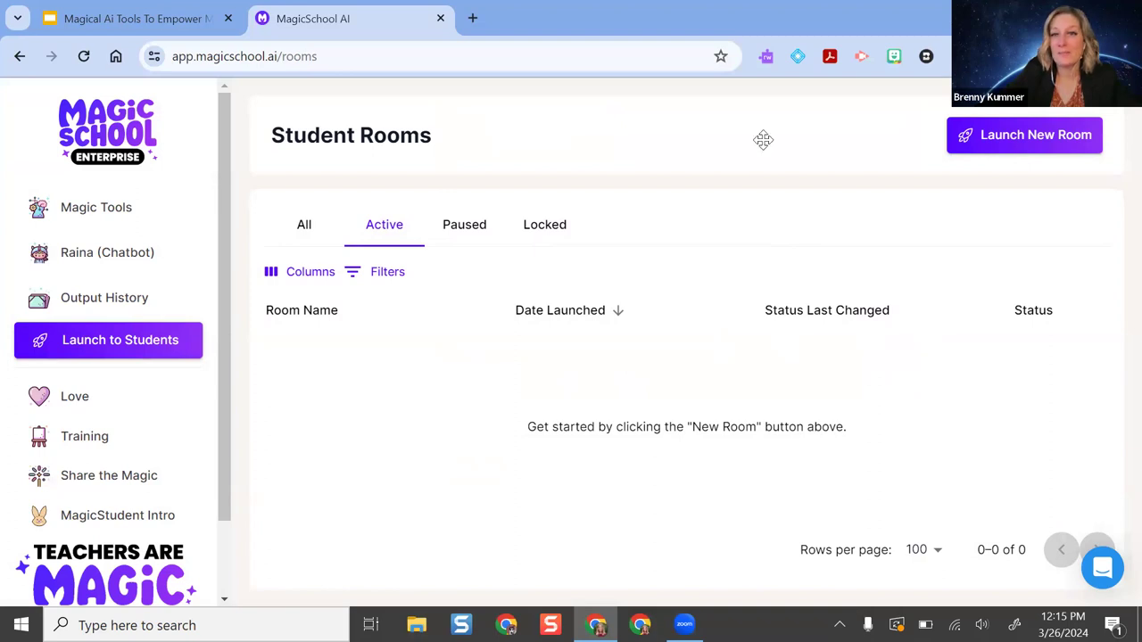
left_click(1005, 135)
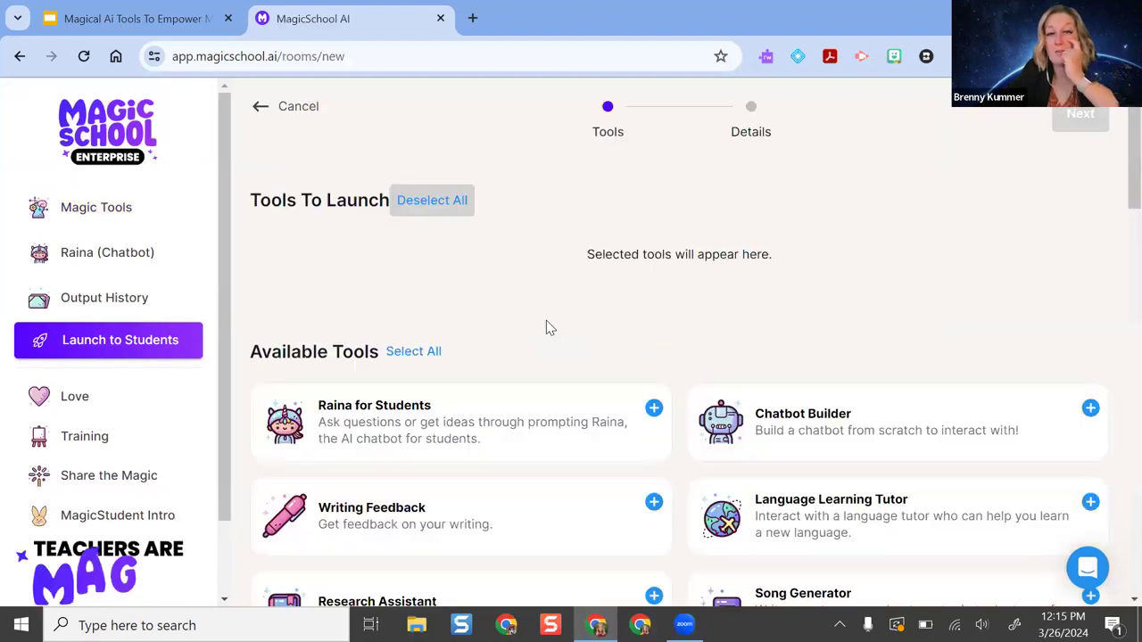
- Add the Language Learning Tutor to the tools to launch and continue to the room details
scroll(892, 486, "down", 1)
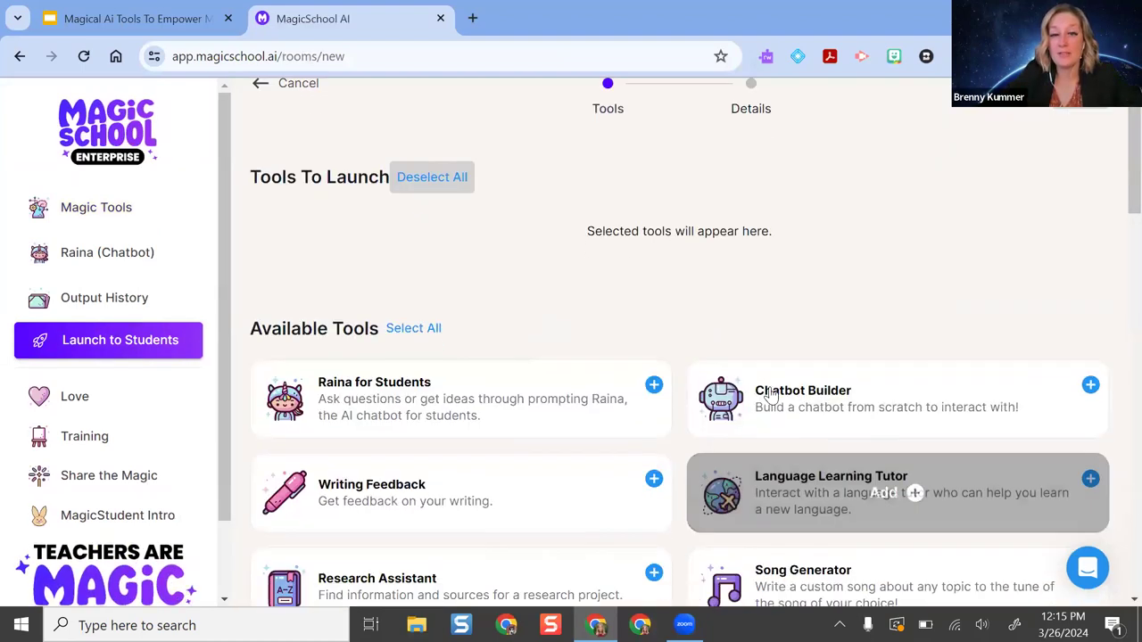
left_click(928, 419)
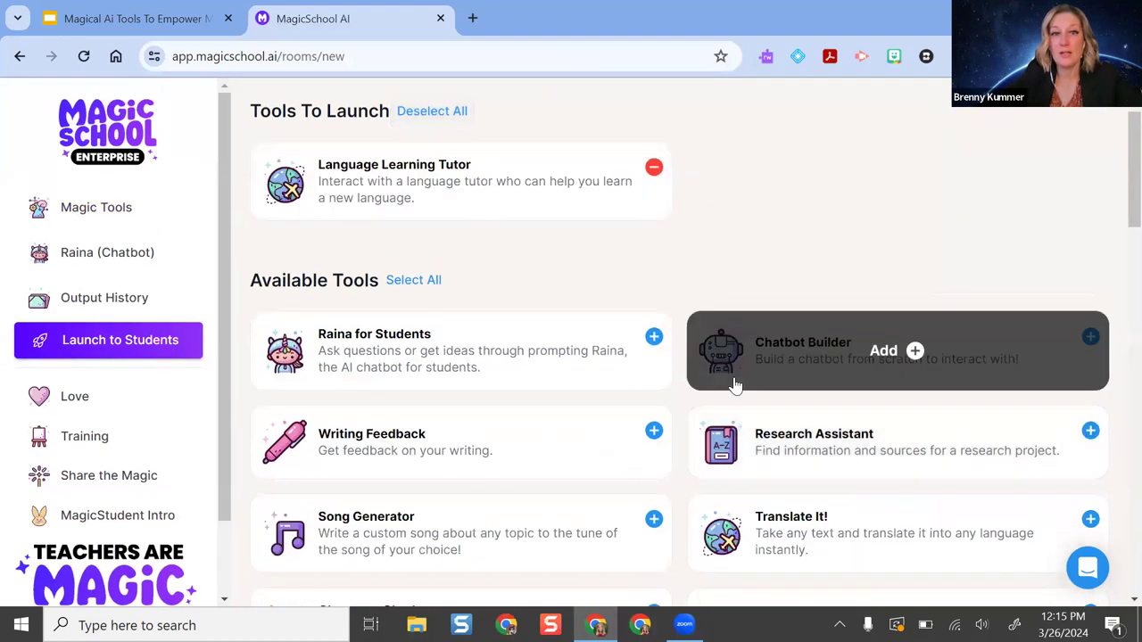
scroll(410, 268, "up", 1)
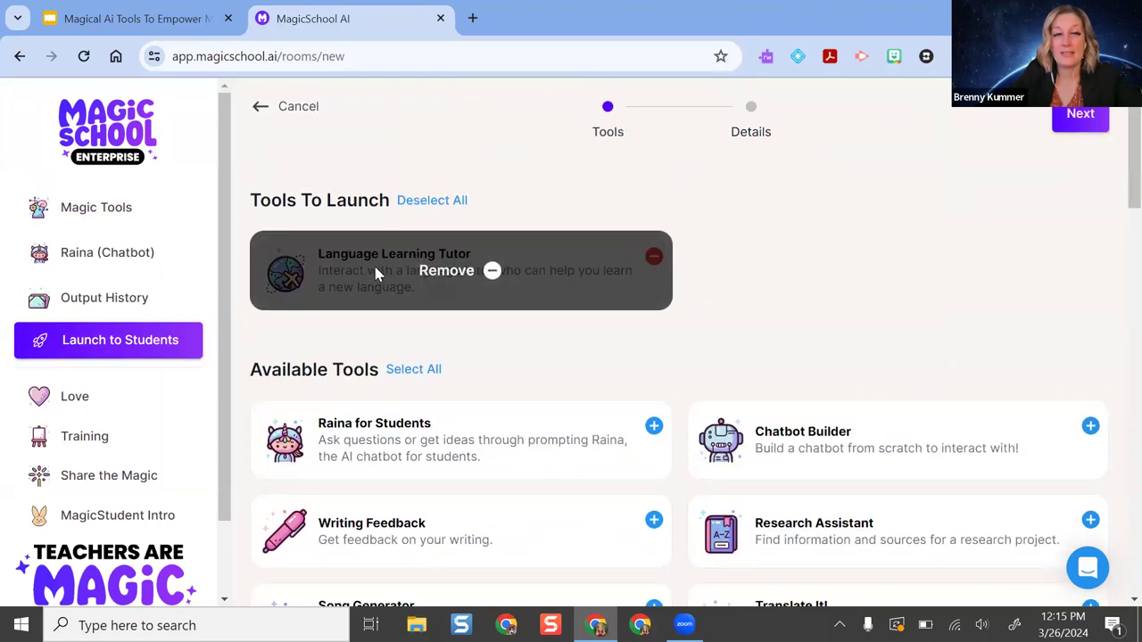
left_click(375, 274)
left_click(808, 521)
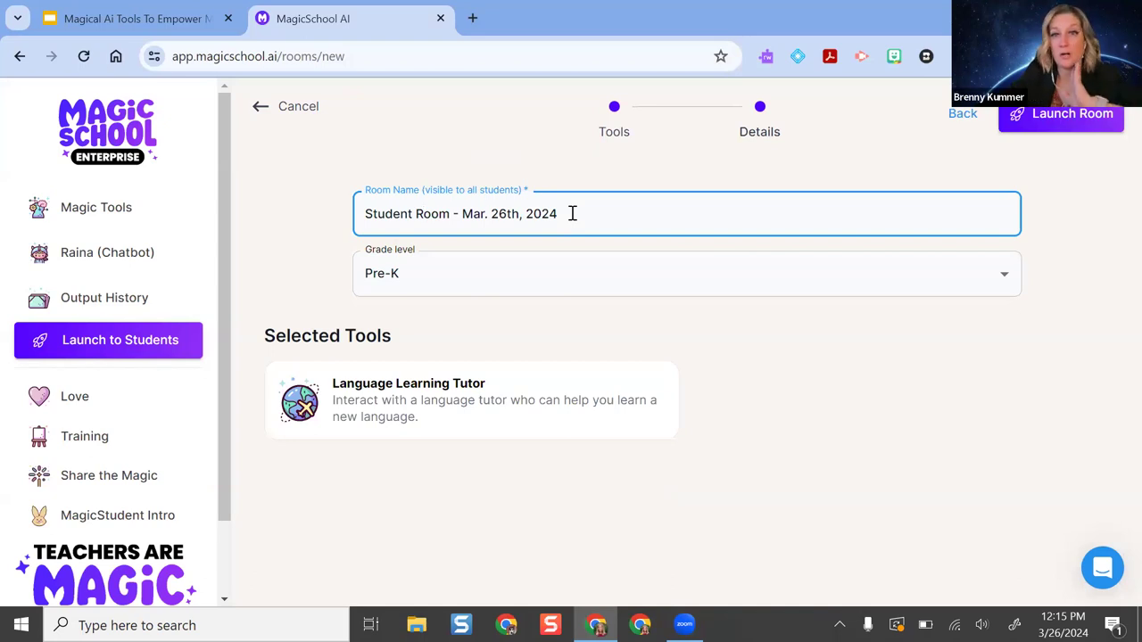
- Set the room's grade level to 7th grade and launch the room
left_click(500, 280)
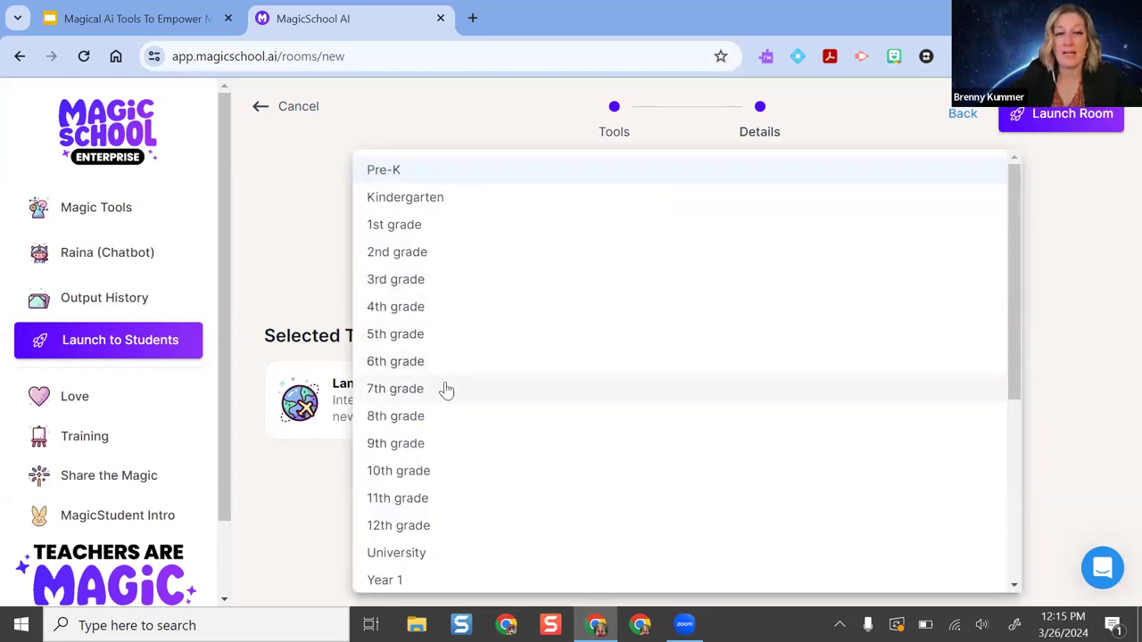
left_click(690, 408)
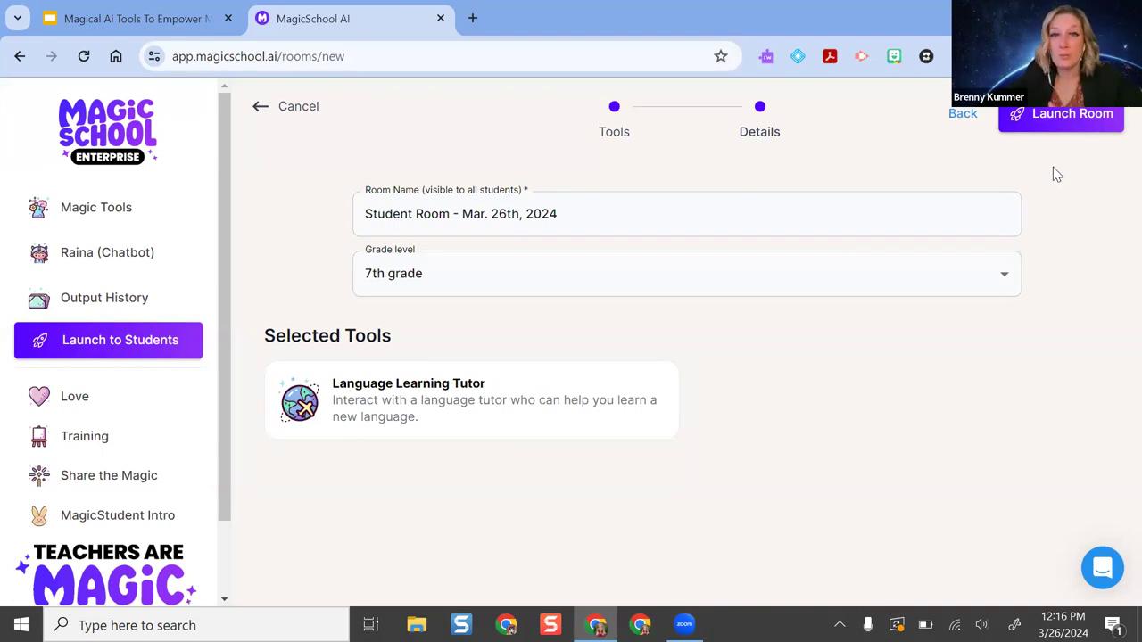
left_click(1056, 123)
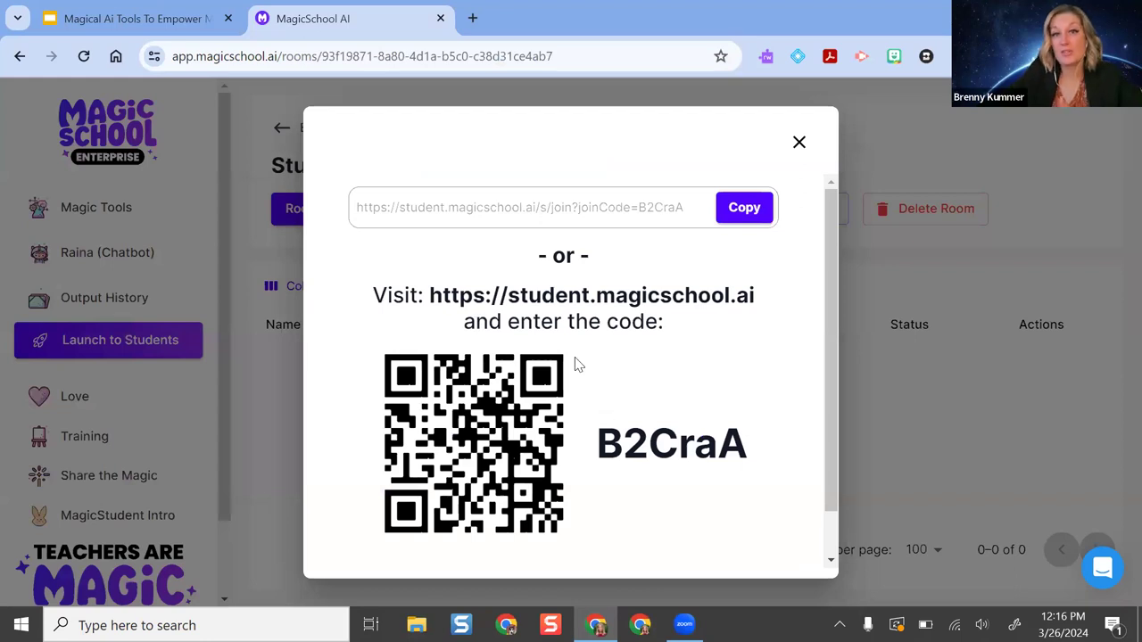
- Look over the student room's join information and its list of available tools, closing each view
scroll(625, 390, "down", 1)
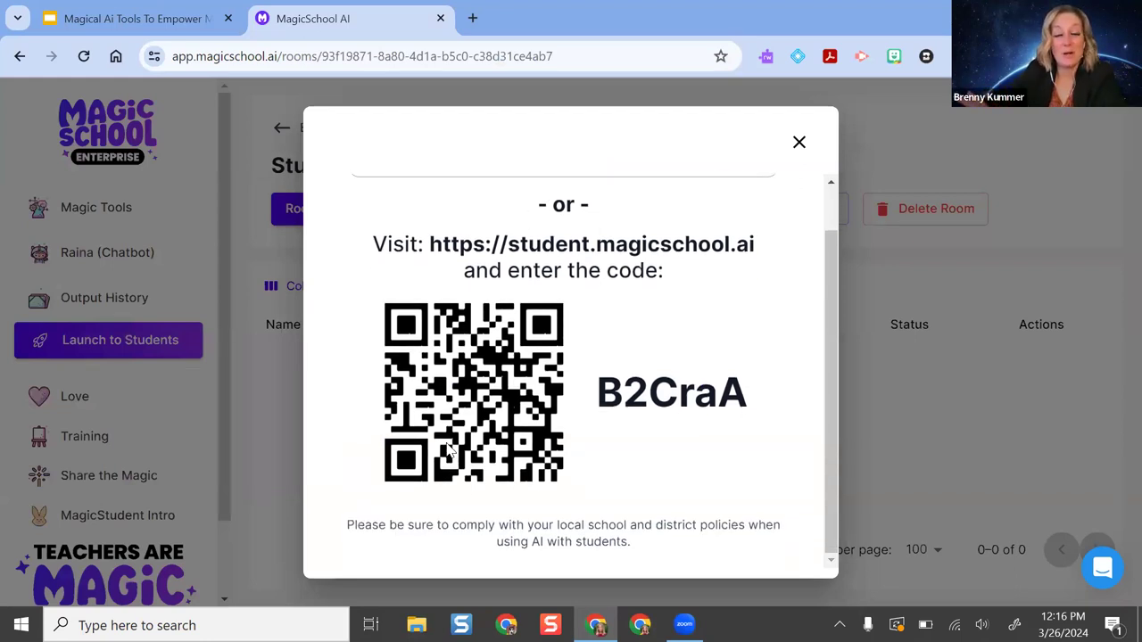
scroll(625, 437, "up", 1)
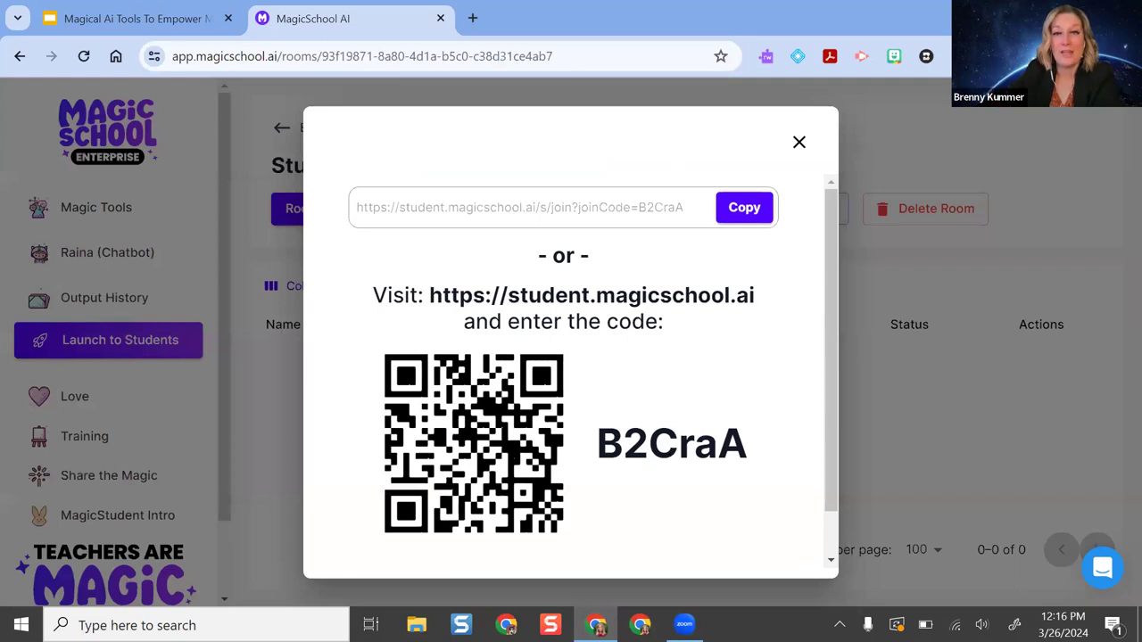
left_click(798, 143)
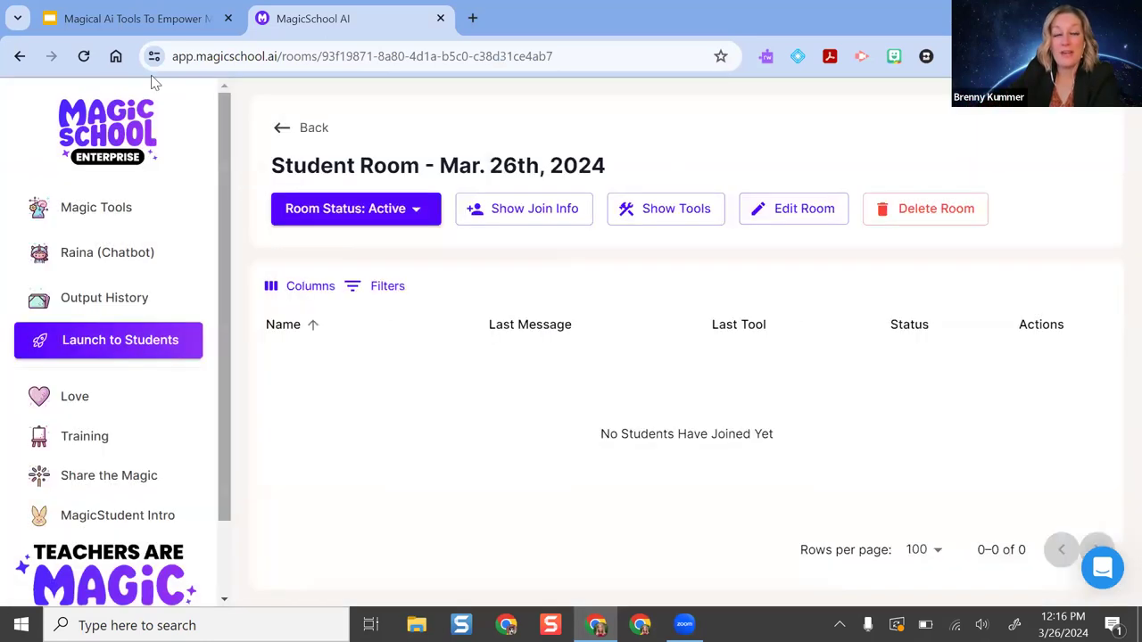
left_click(83, 55)
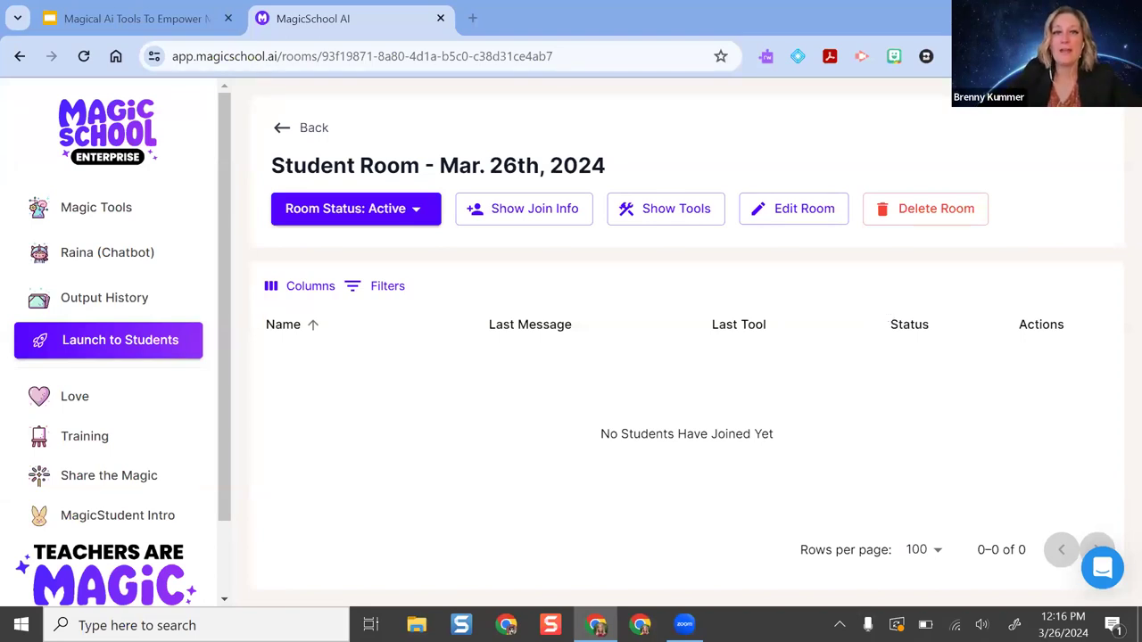
left_click(654, 210)
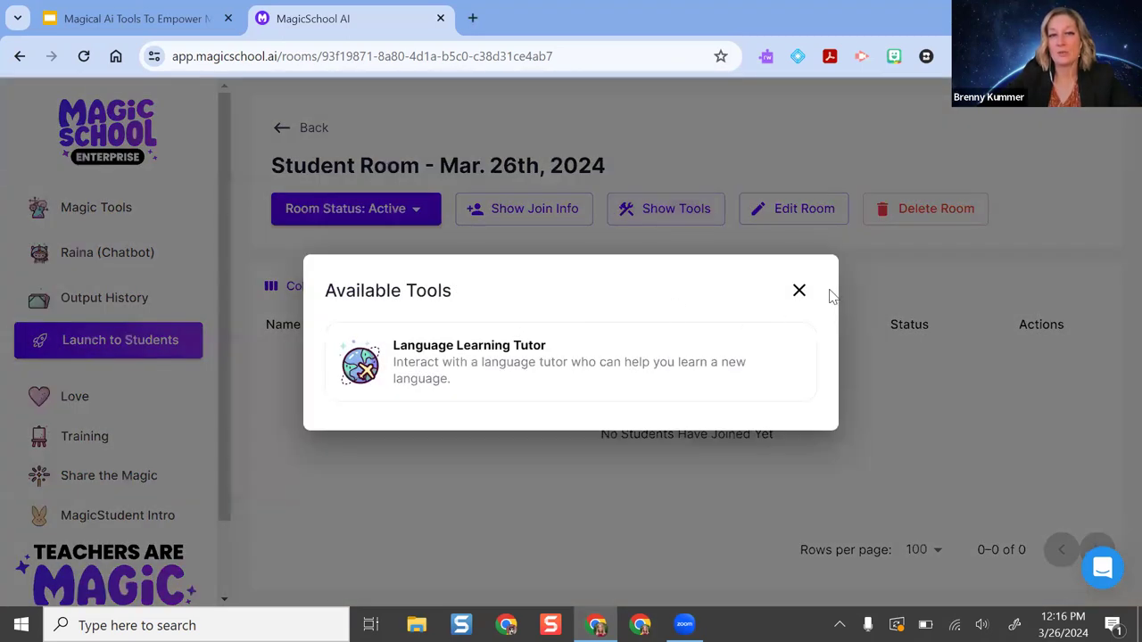
left_click(799, 292)
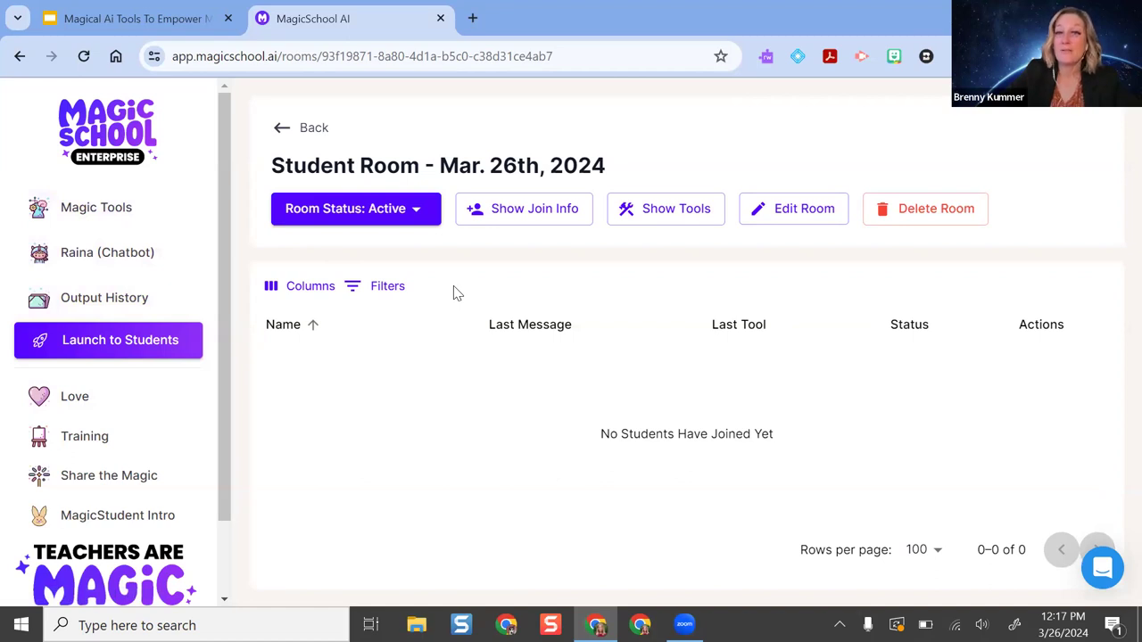
- Switch to the AI tools presentation in Google Slides and show the Almanack slide
left_click(181, 11)
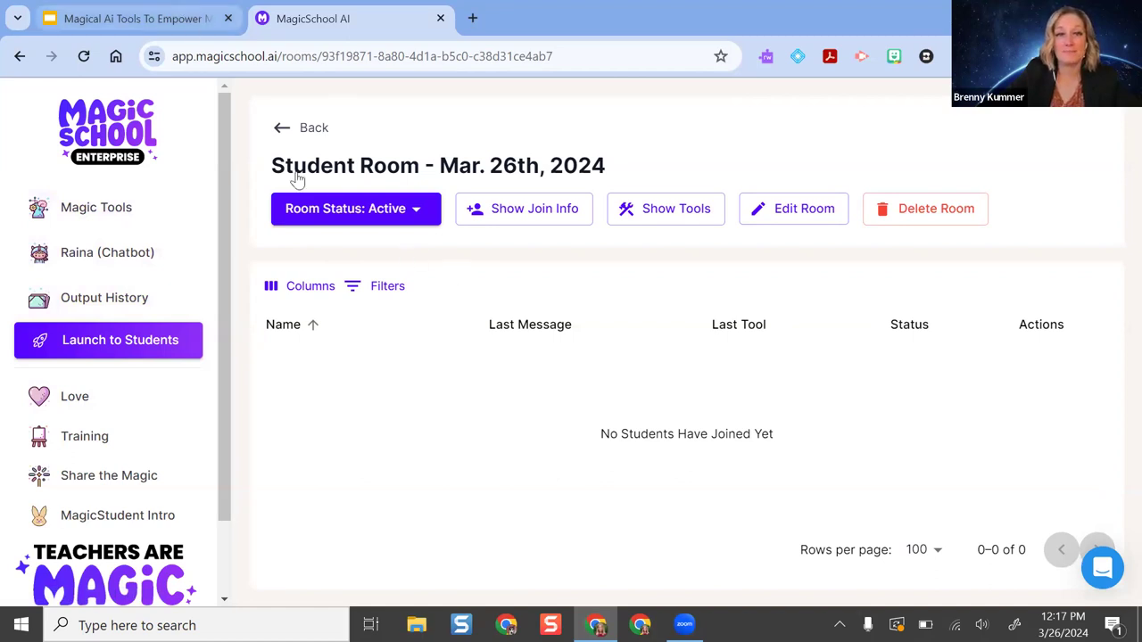
left_click(975, 348)
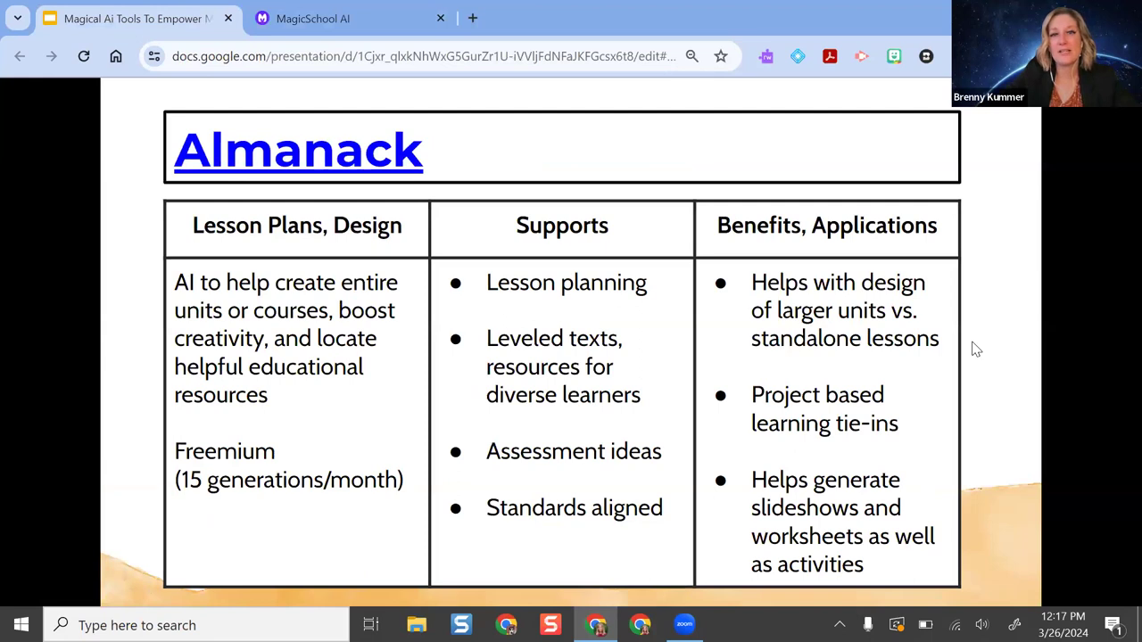
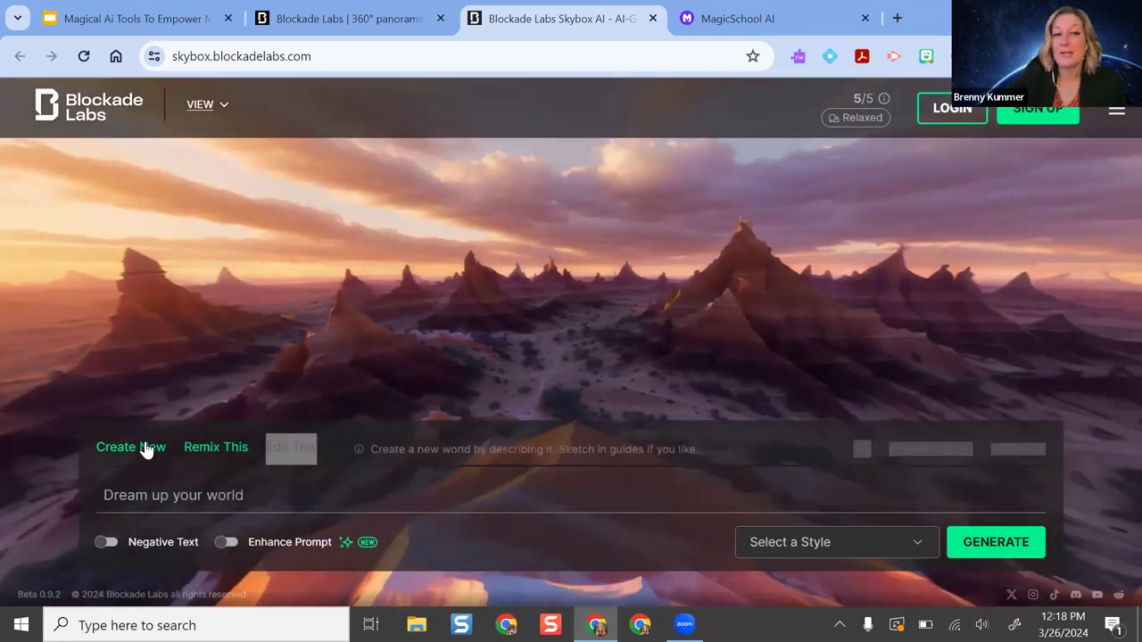
- Start a new world in Skybox AI's Create New mode and dismiss the introduction
left_click(148, 448)
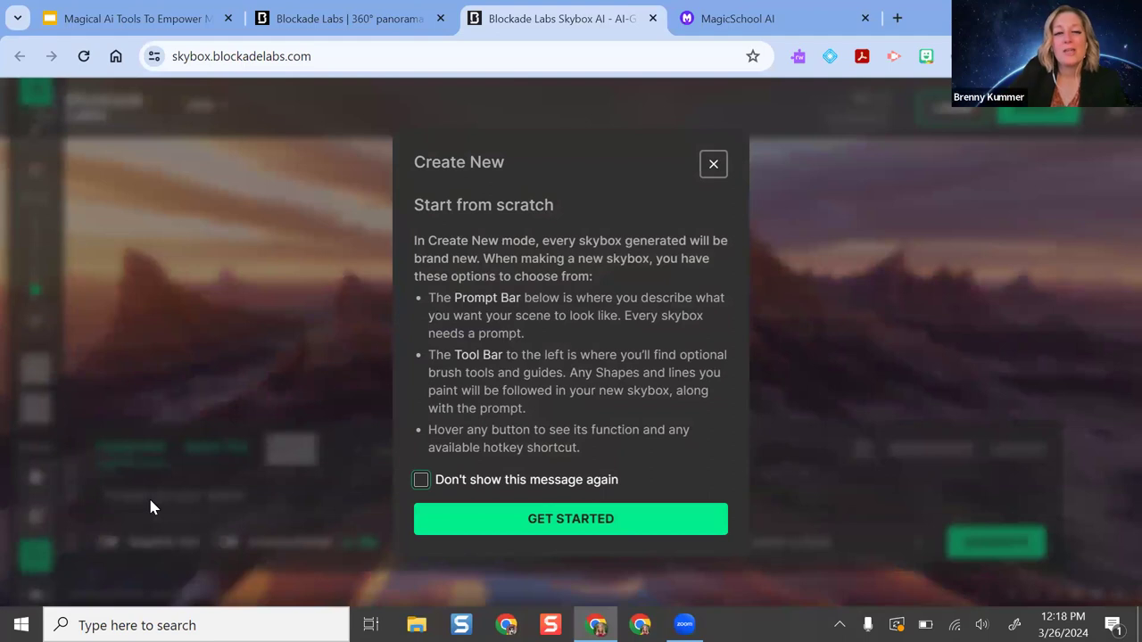
left_click(714, 163)
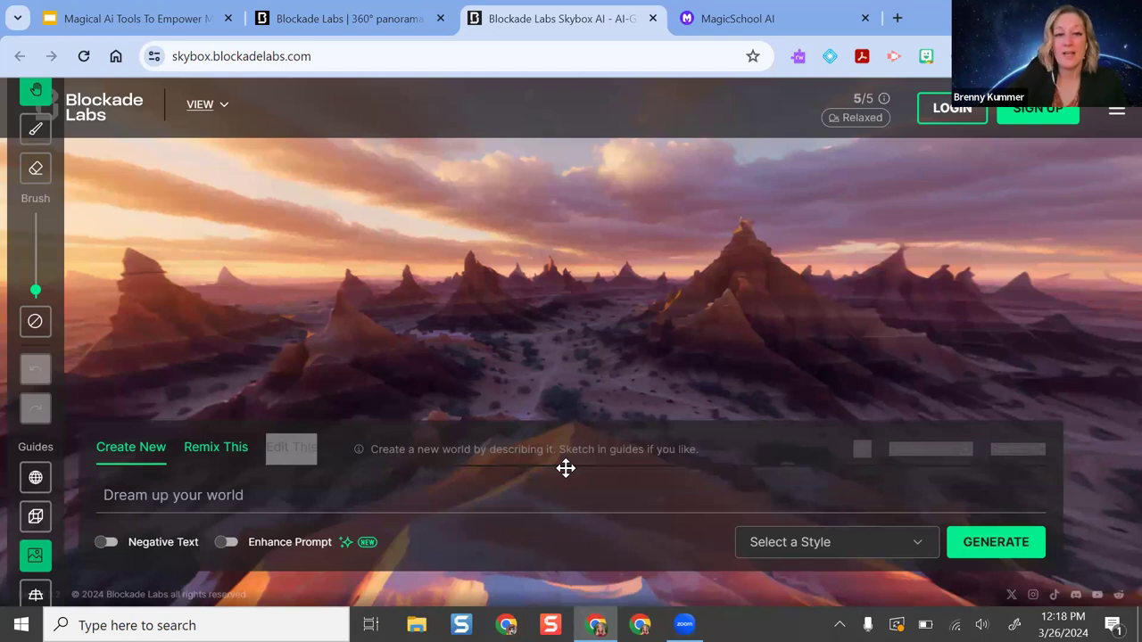
- Return to the presentation, look through the Blockade Labs example slides, and go back to the Stunning, Immersive Visuals slide
left_click(308, 13)
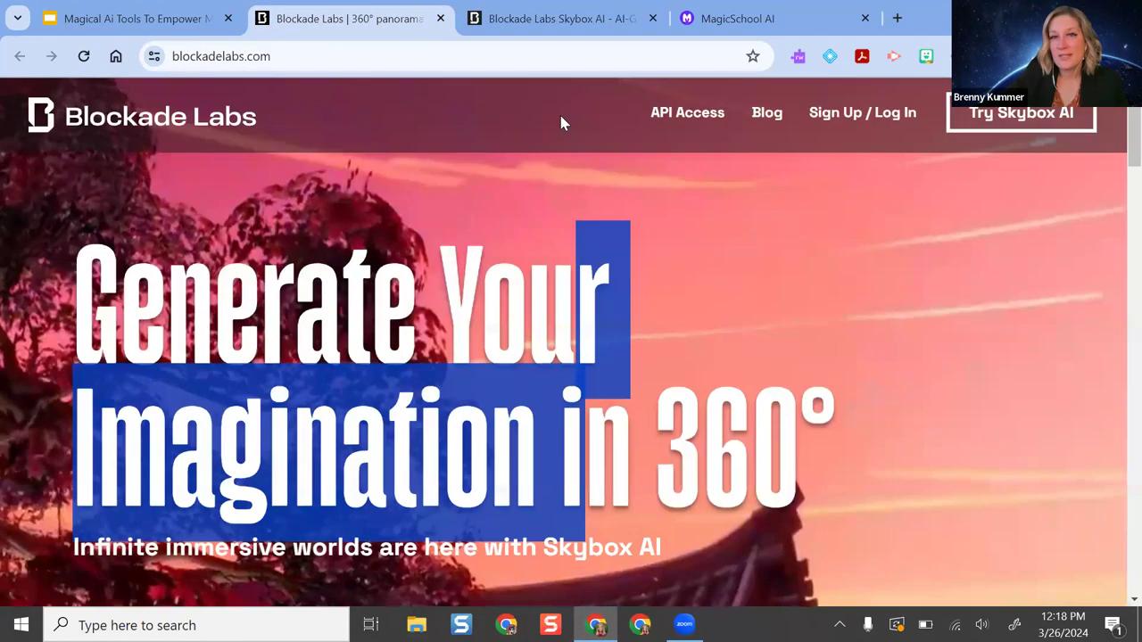
left_click(134, 18)
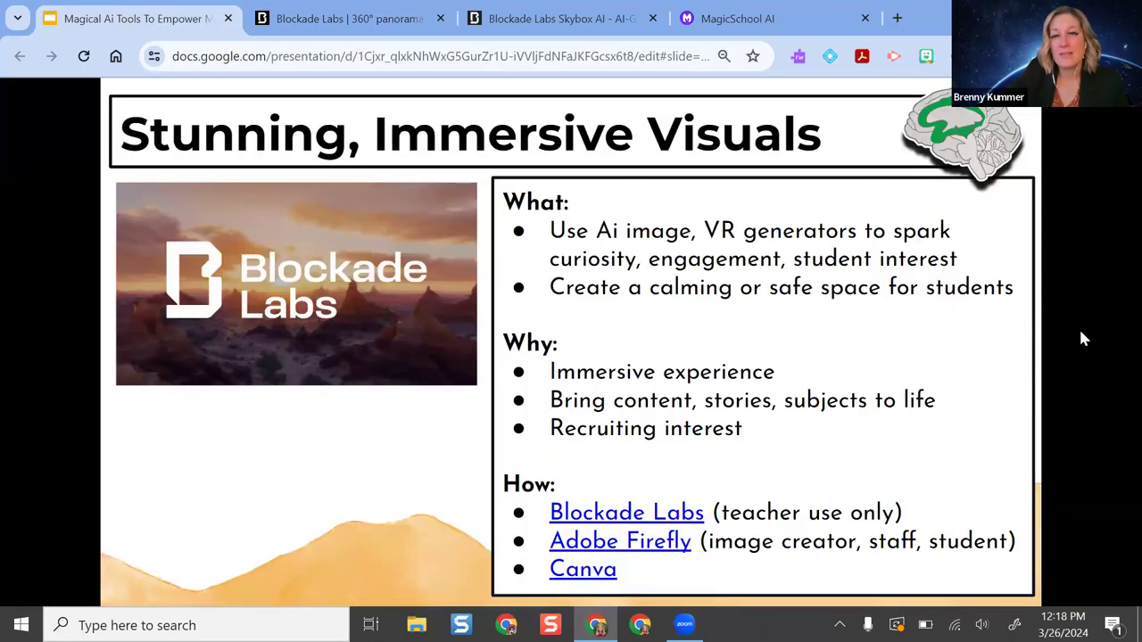
left_click(1057, 333)
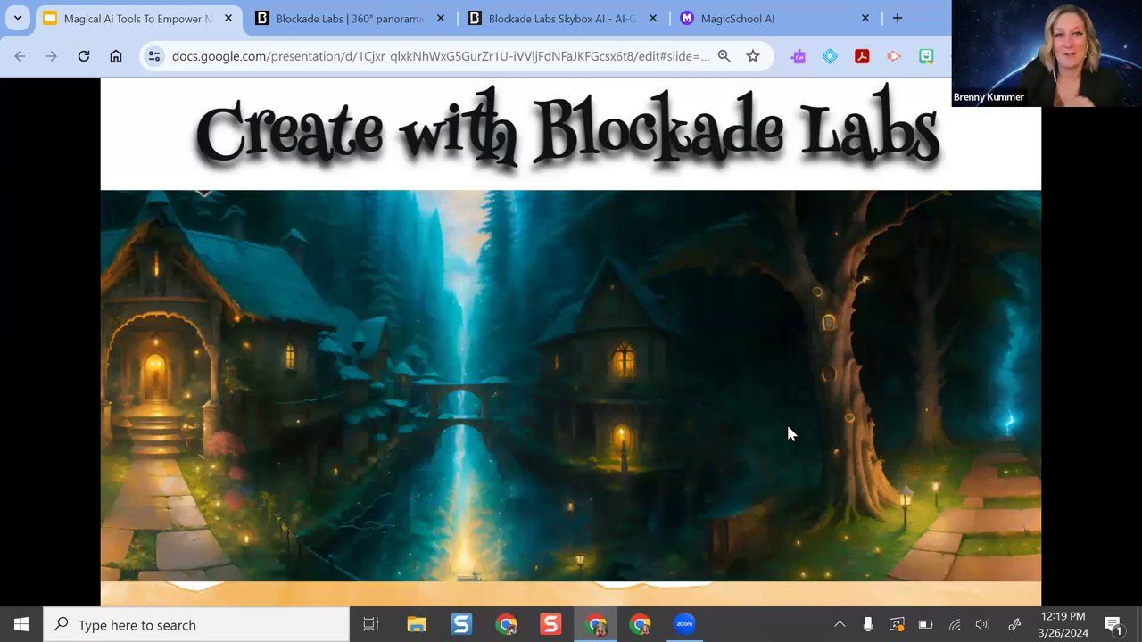
left_click(854, 435)
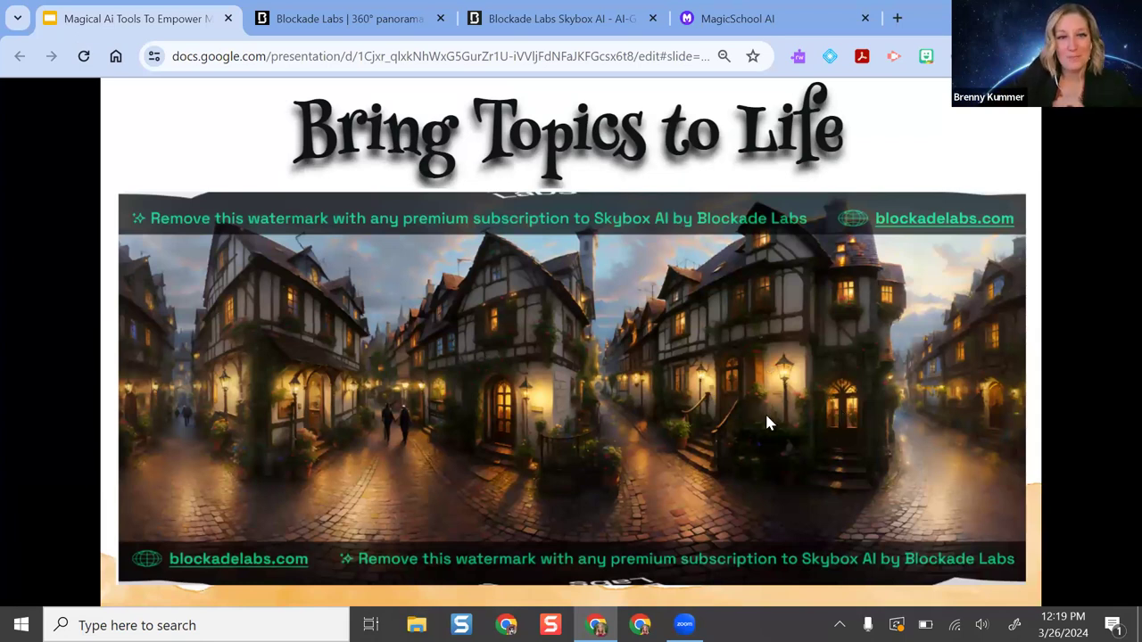
key("Right")
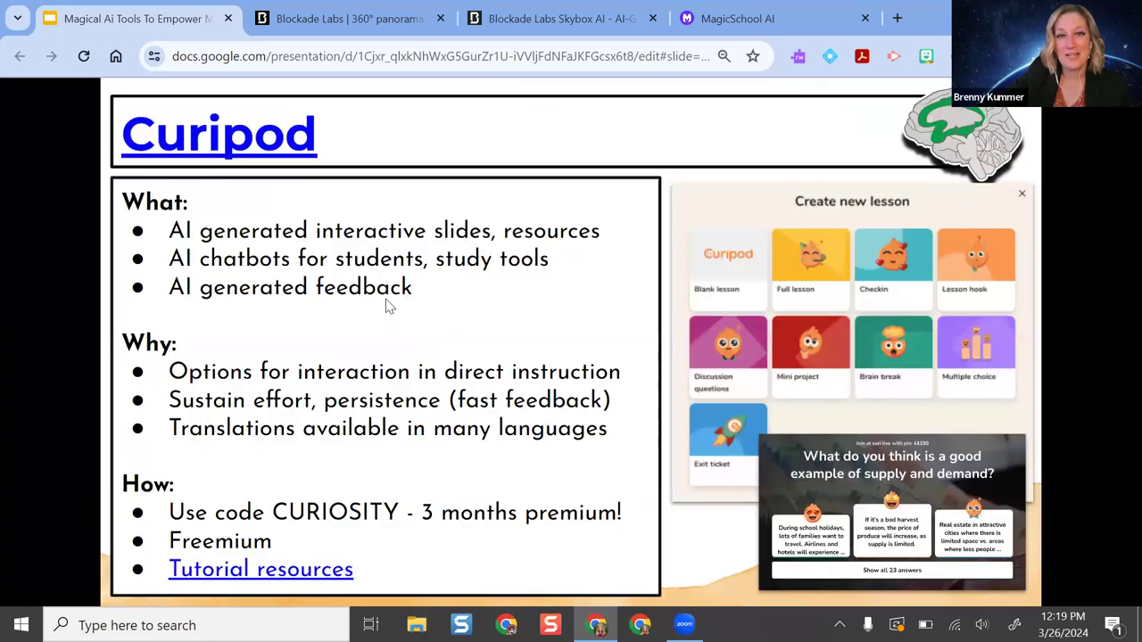
key("Left")
key("Left")
key("Right")
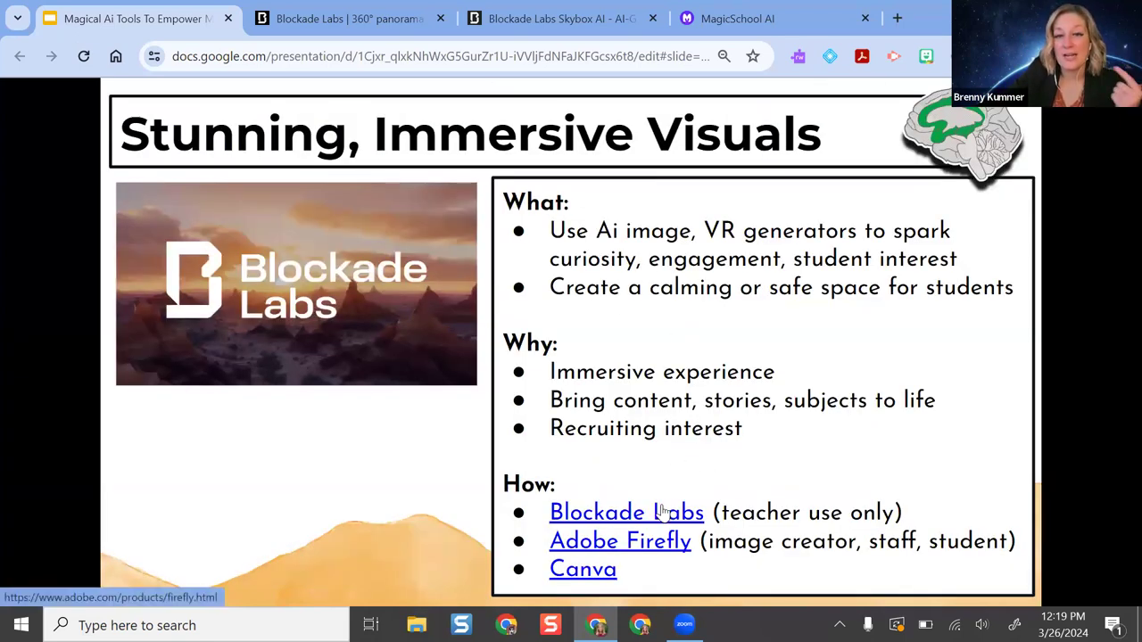
- Open the Adobe Firefly site linked on the slide and start its Text to Image generator
left_click(622, 540)
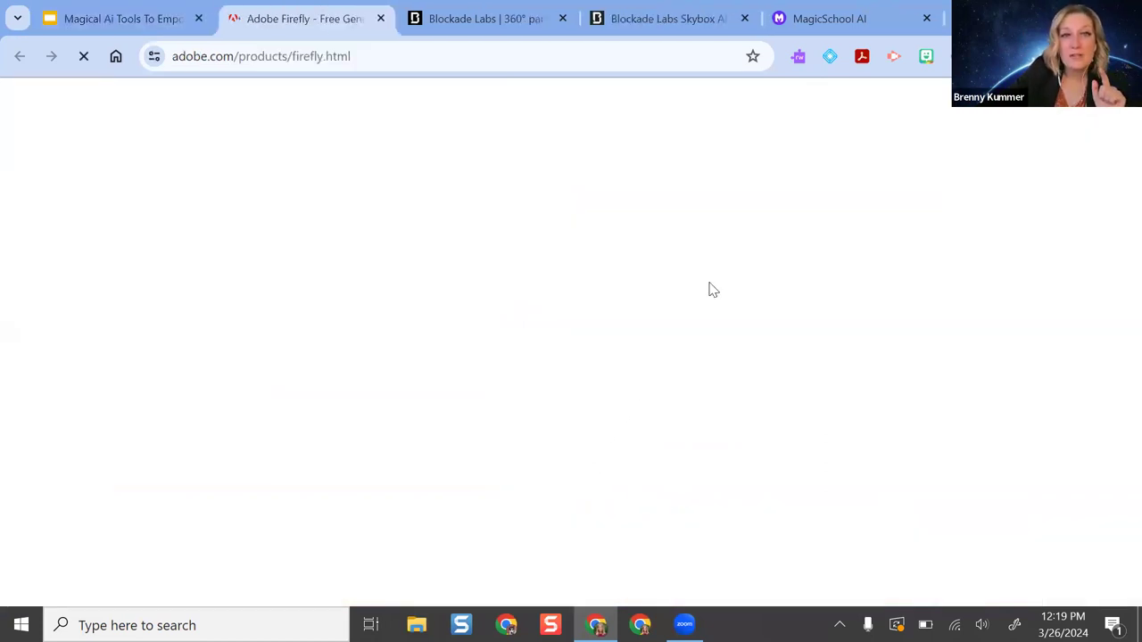
mouse_move(595, 11)
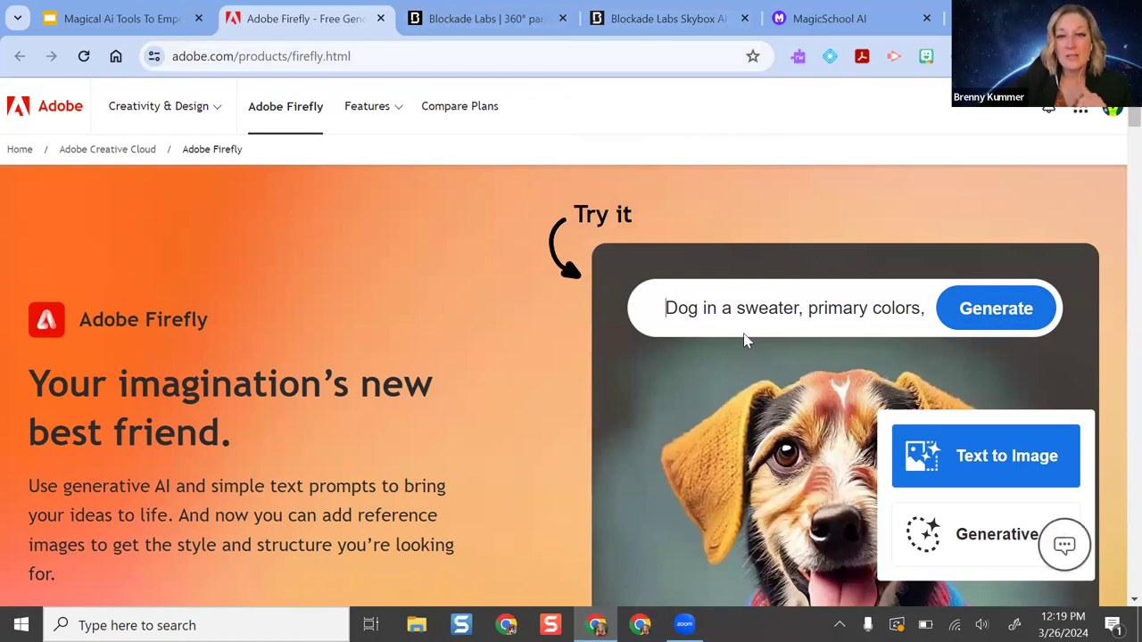
scroll(540, 248, "down", 2)
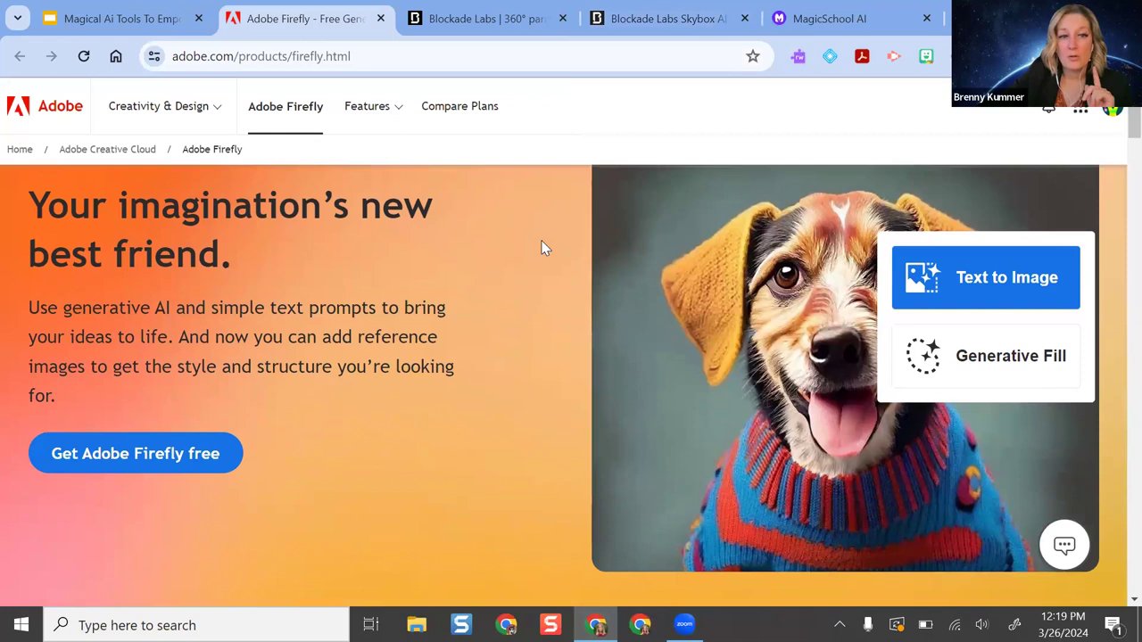
scroll(580, 214, "down", 3)
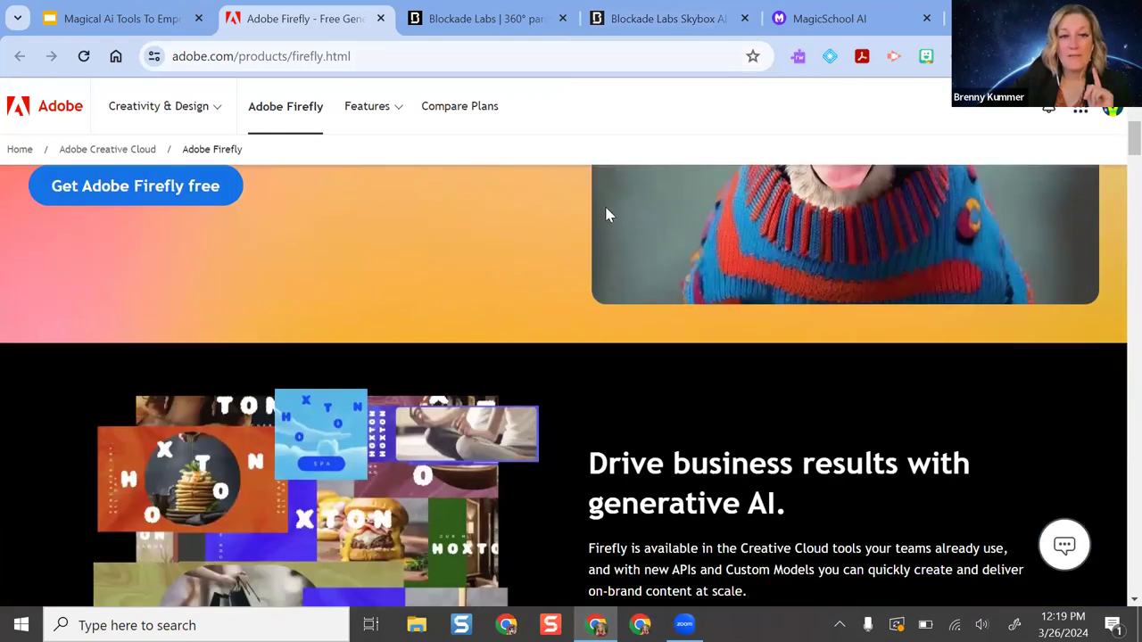
scroll(583, 319, "down", 5)
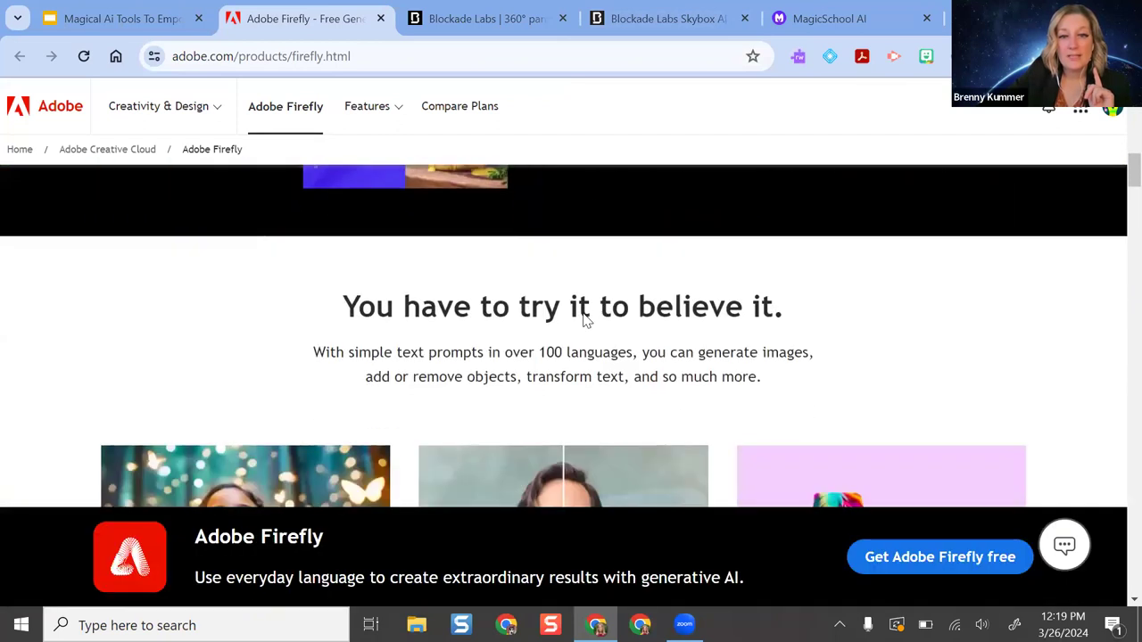
scroll(584, 319, "down", 5)
scroll(539, 242, "up", 2)
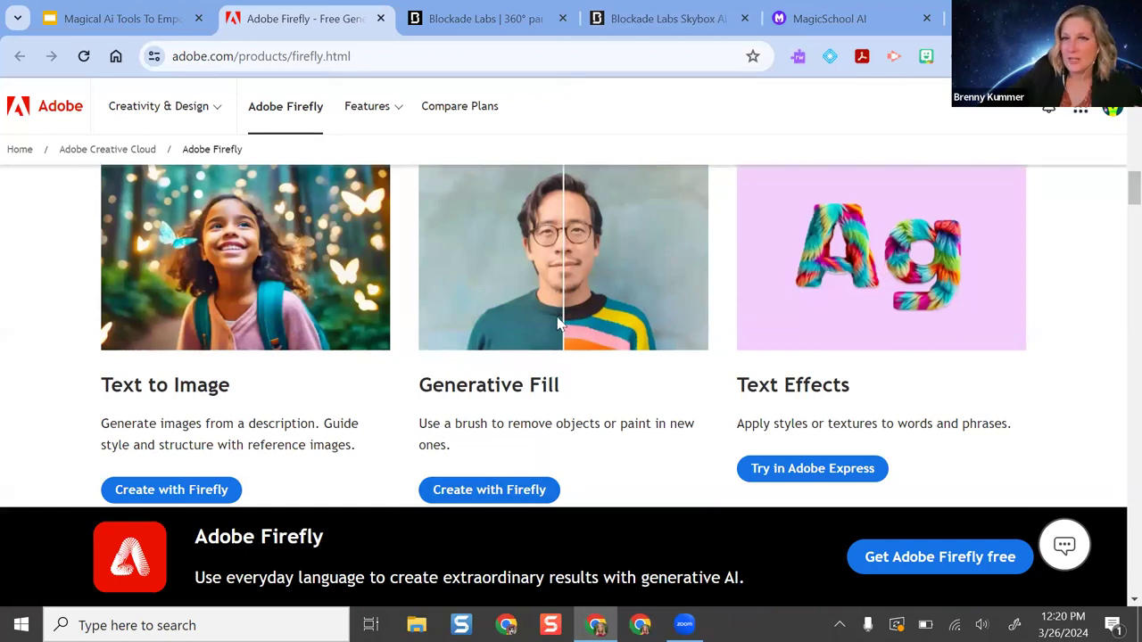
scroll(290, 350, "down", 1)
left_click(187, 403)
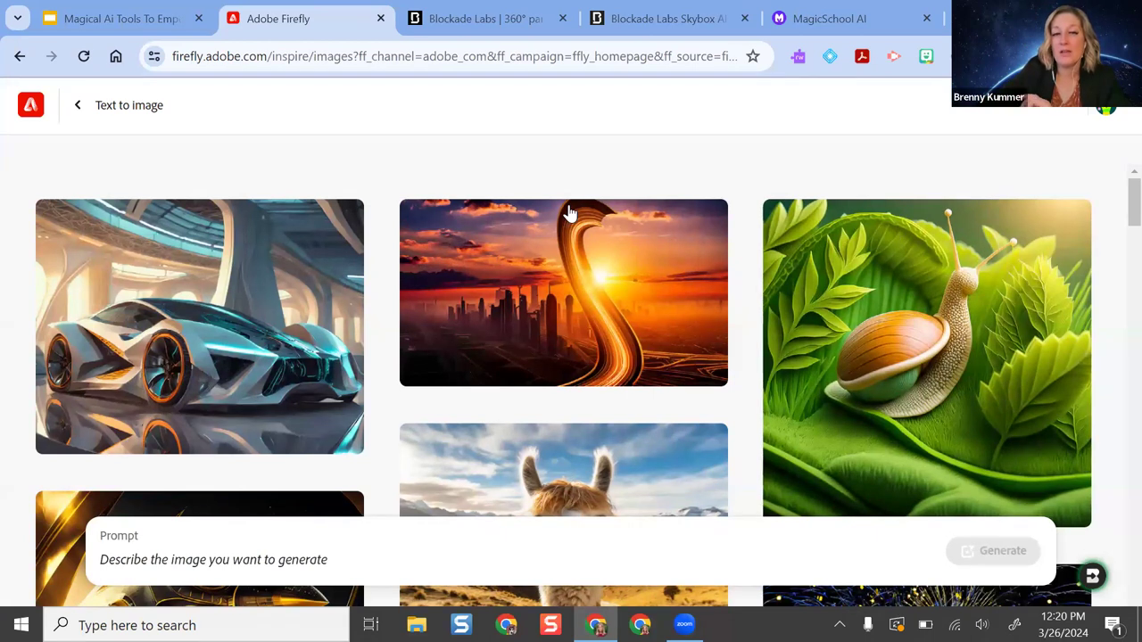
- Generate images from the prompt "a siberian husky wearing a winter coat in the himalayan mountains" and dismiss the Match structure tip
mouse_move(564, 214)
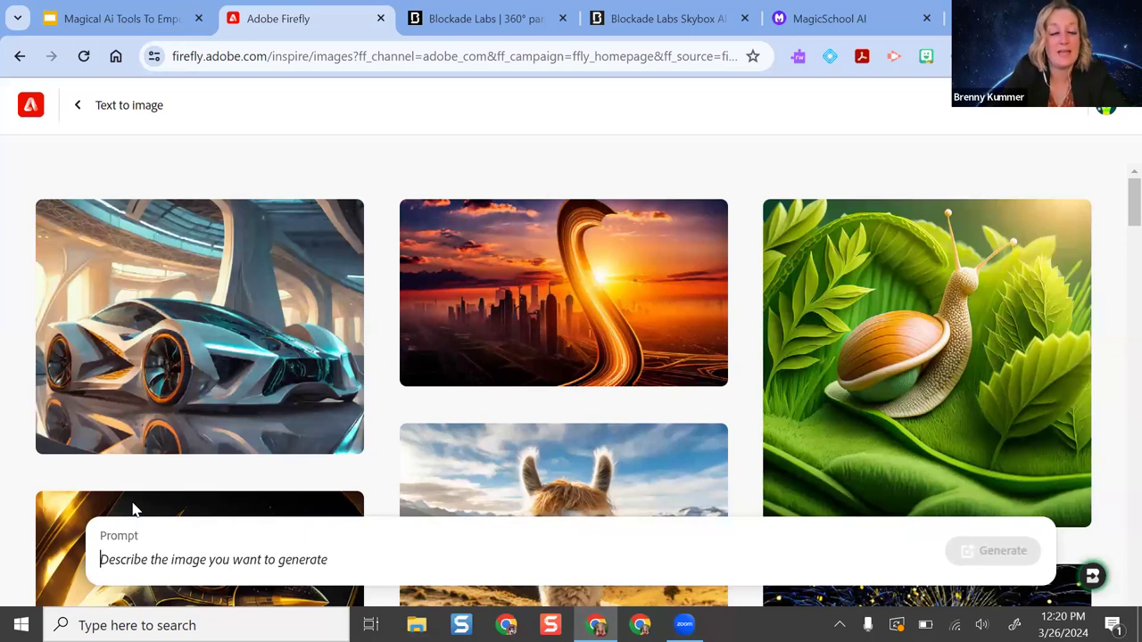
type("a siberian husky wearing a")
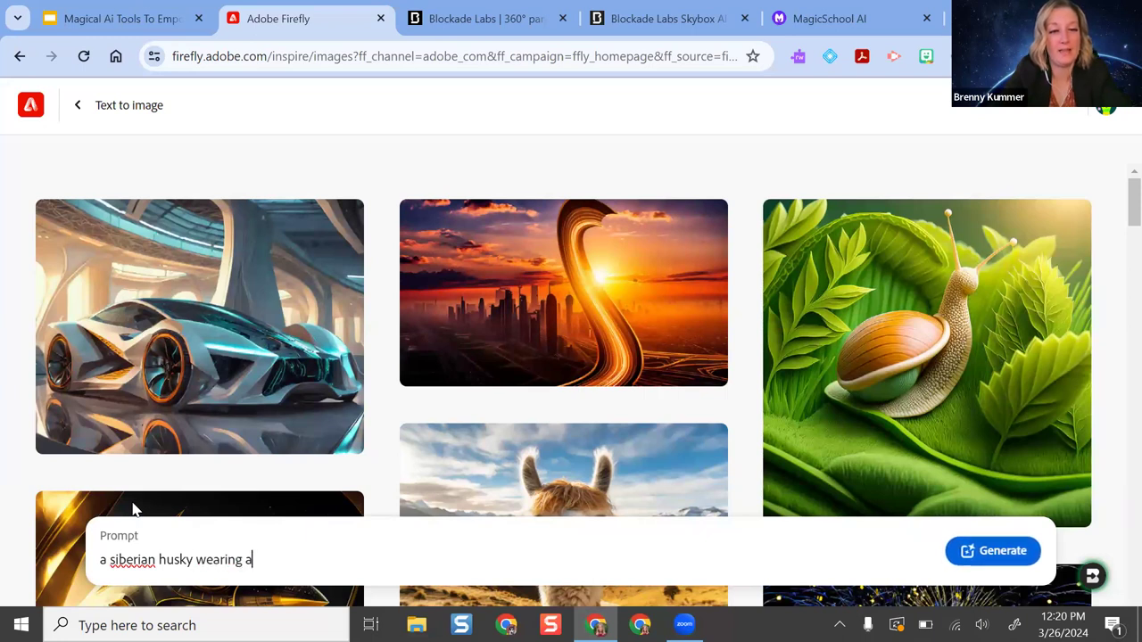
type(" rain jacket")
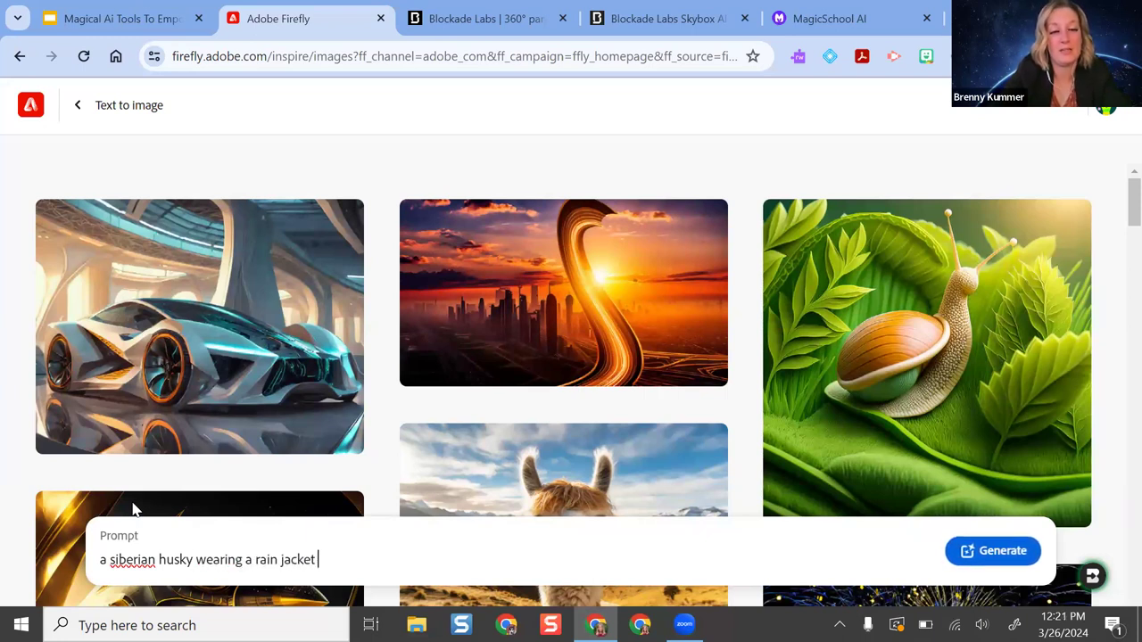
key("BackSpace")
key("BackSpace")
key("BackSpace")
key("BackSpace")
key("BackSpace")
key("BackSpace")
key("BackSpace")
key("BackSpace")
key("BackSpace")
key("BackSpace")
key("BackSpace")
type("snow")
key("BackSpace")
key("BackSpace")
key("BackSpace")
key("BackSpace")
key("BackSpace")
type("winter coat ")
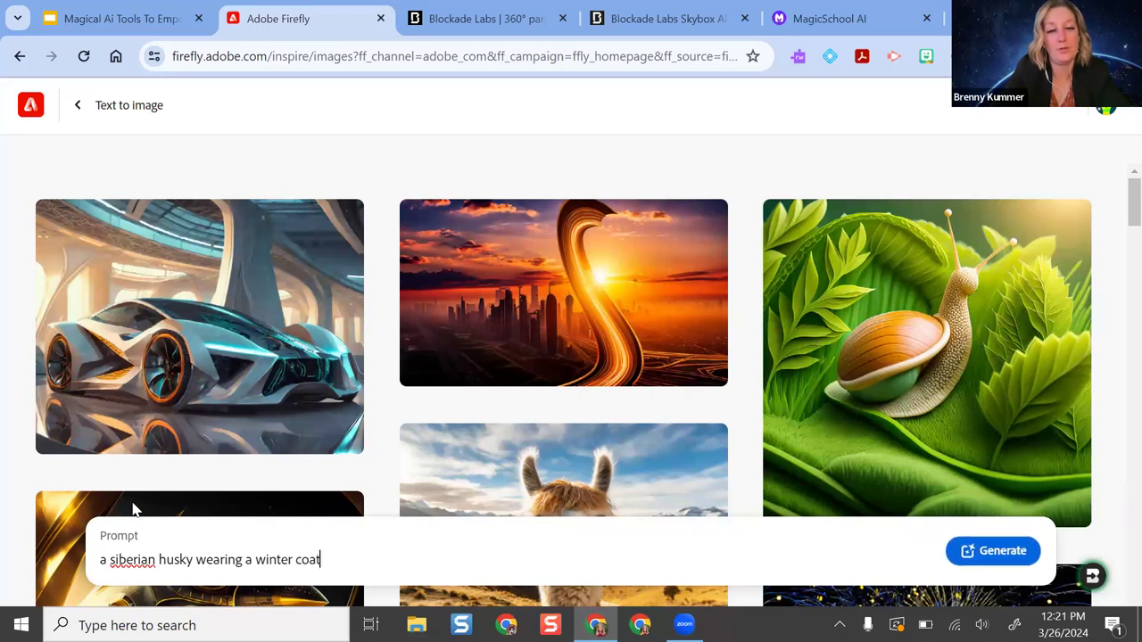
type("in the hi")
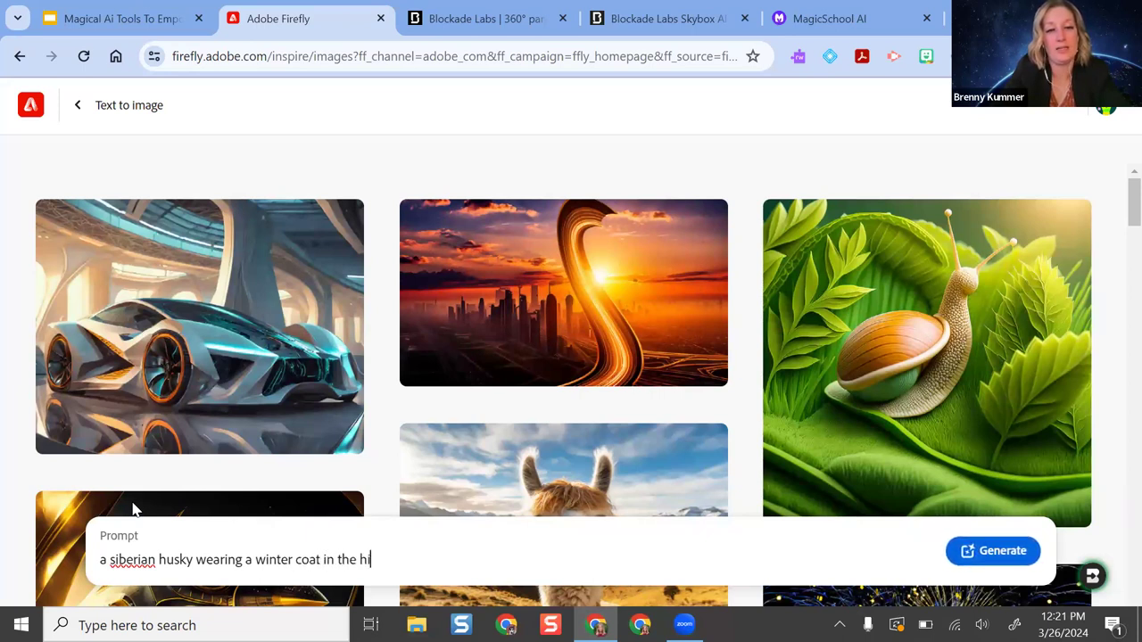
type("malayan ")
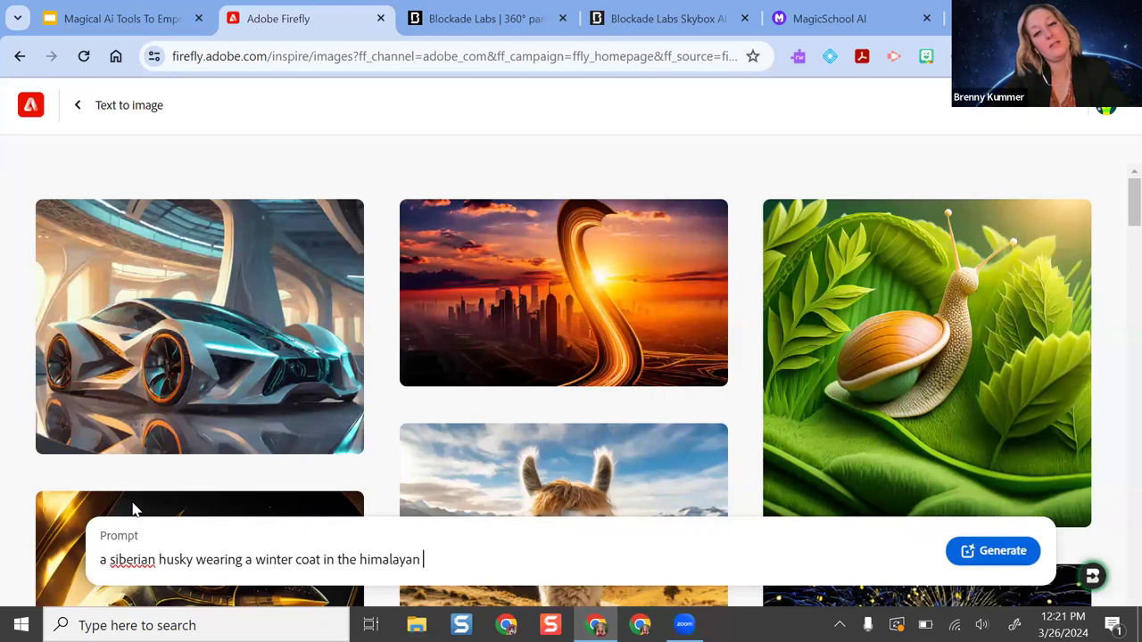
type("mountains")
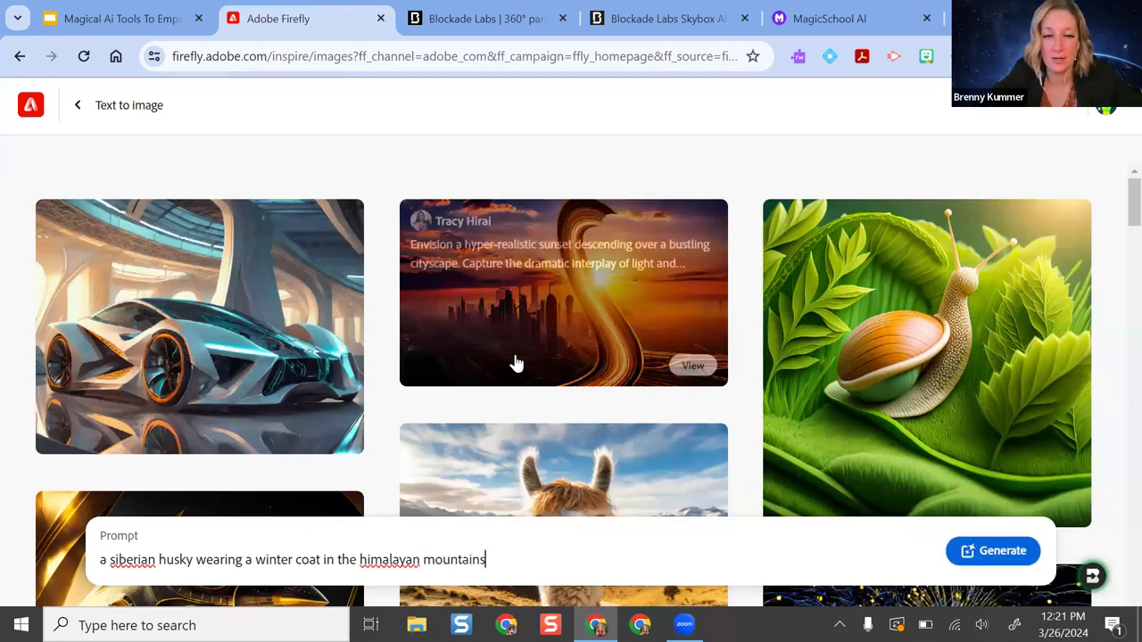
left_click(973, 550)
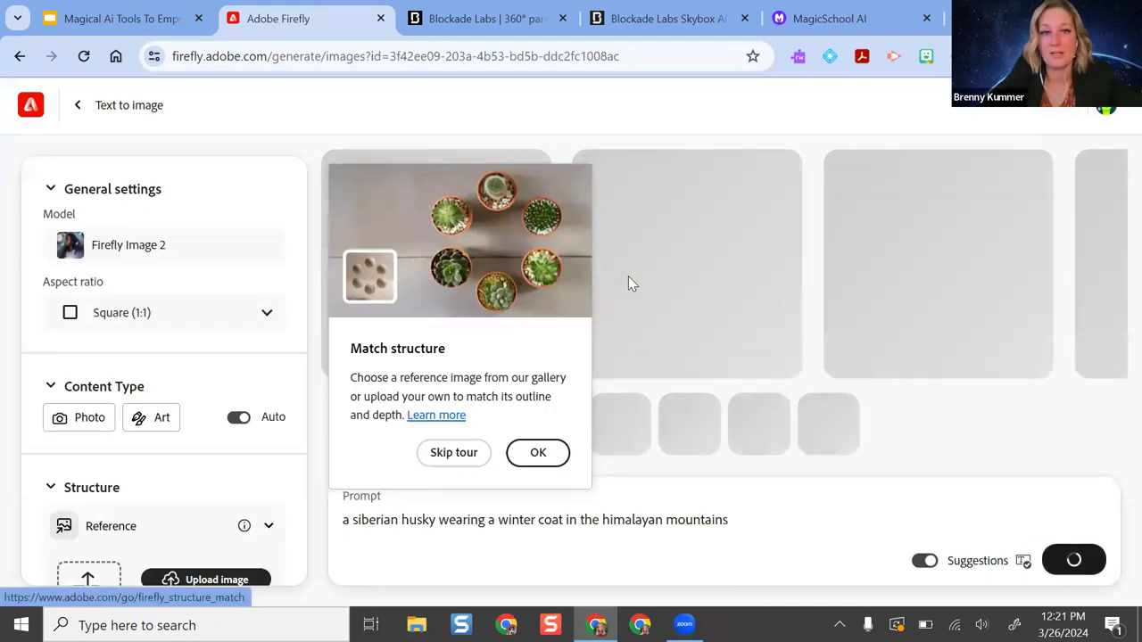
left_click(543, 452)
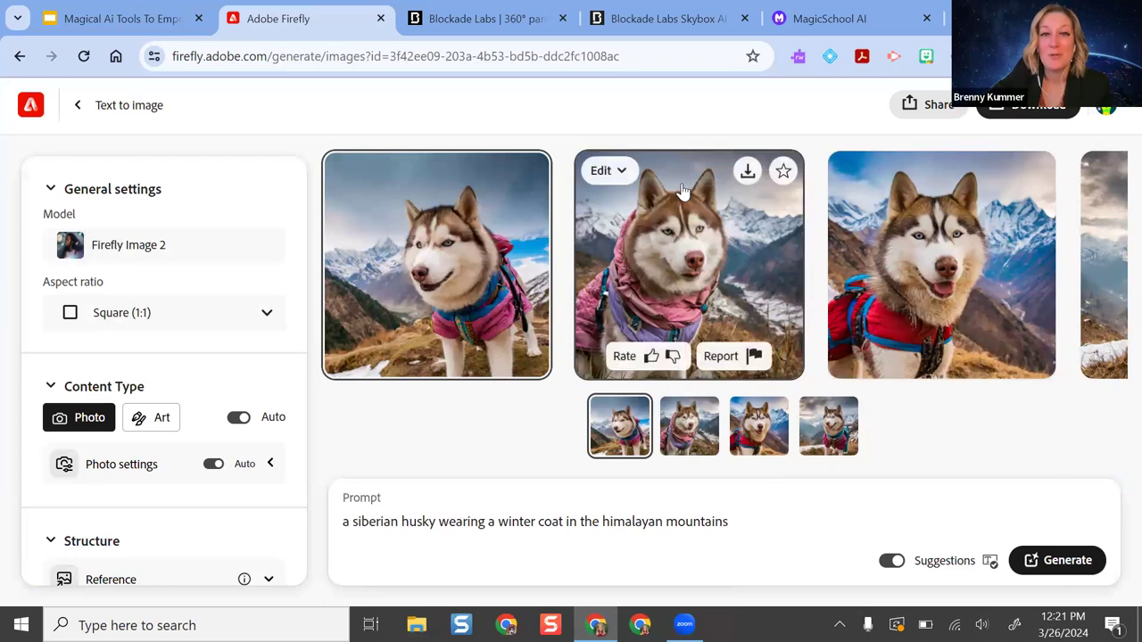
- Look over the generated husky images, their edit options, and the content type and structure reference settings
left_click(614, 171)
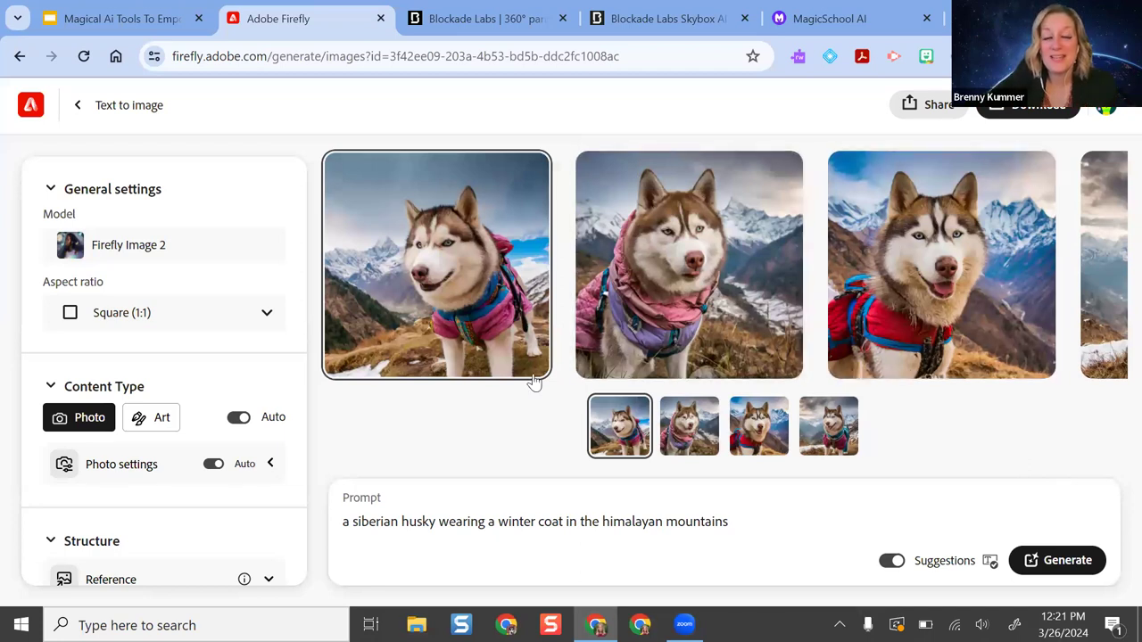
mouse_move(533, 330)
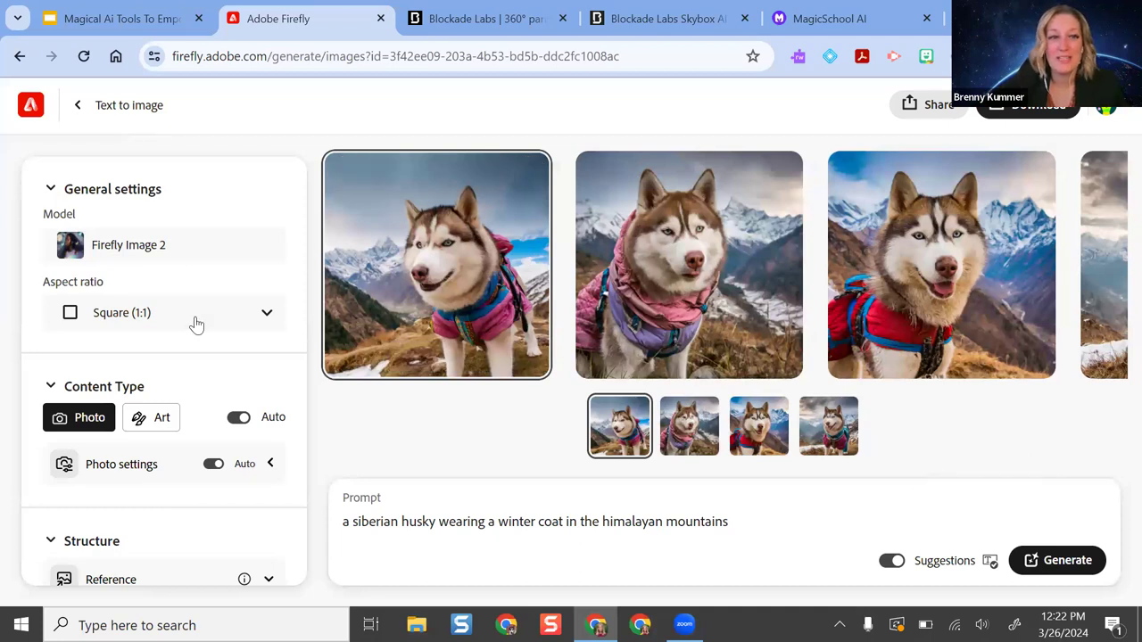
scroll(183, 259, "down", 3)
scroll(197, 308, "up", 2)
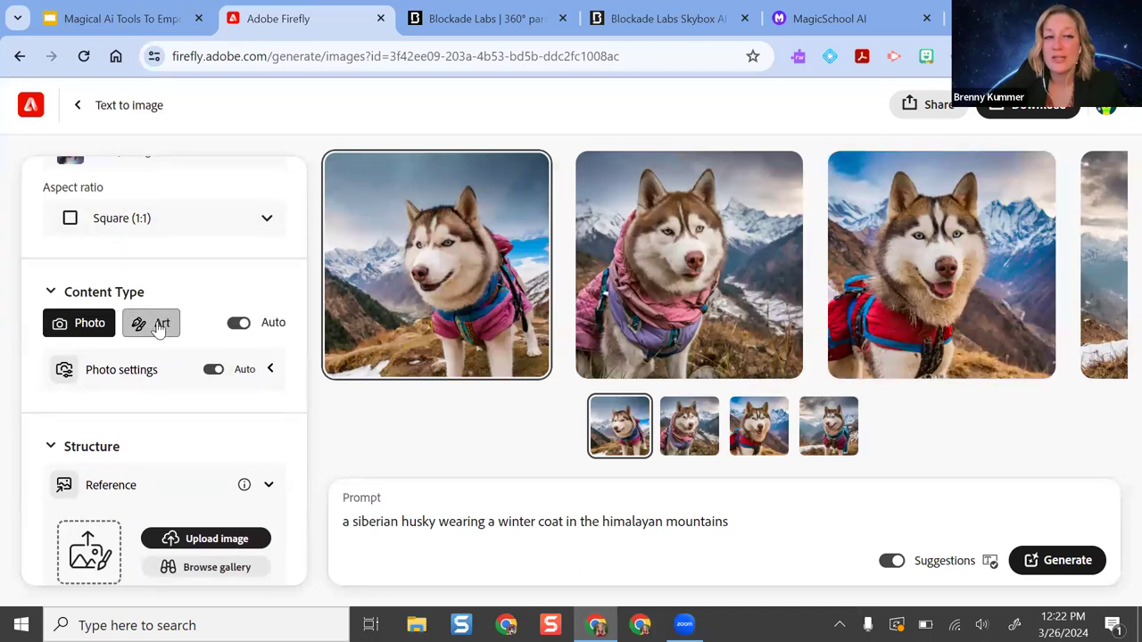
scroll(150, 330, "down", 2)
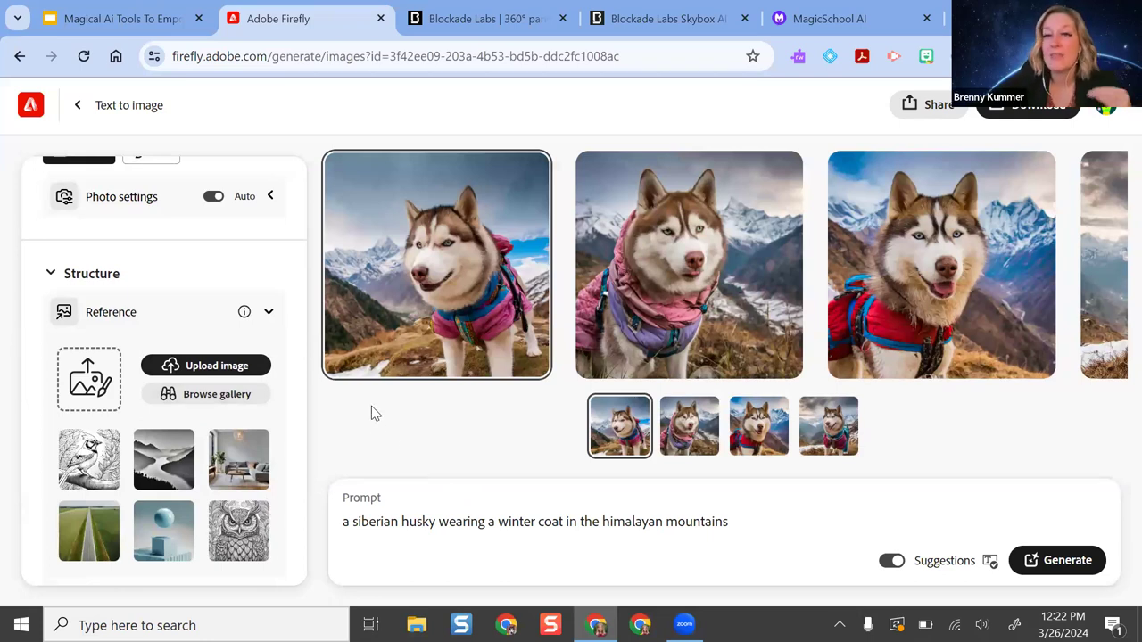
left_click(678, 432)
left_click(758, 436)
left_click(826, 437)
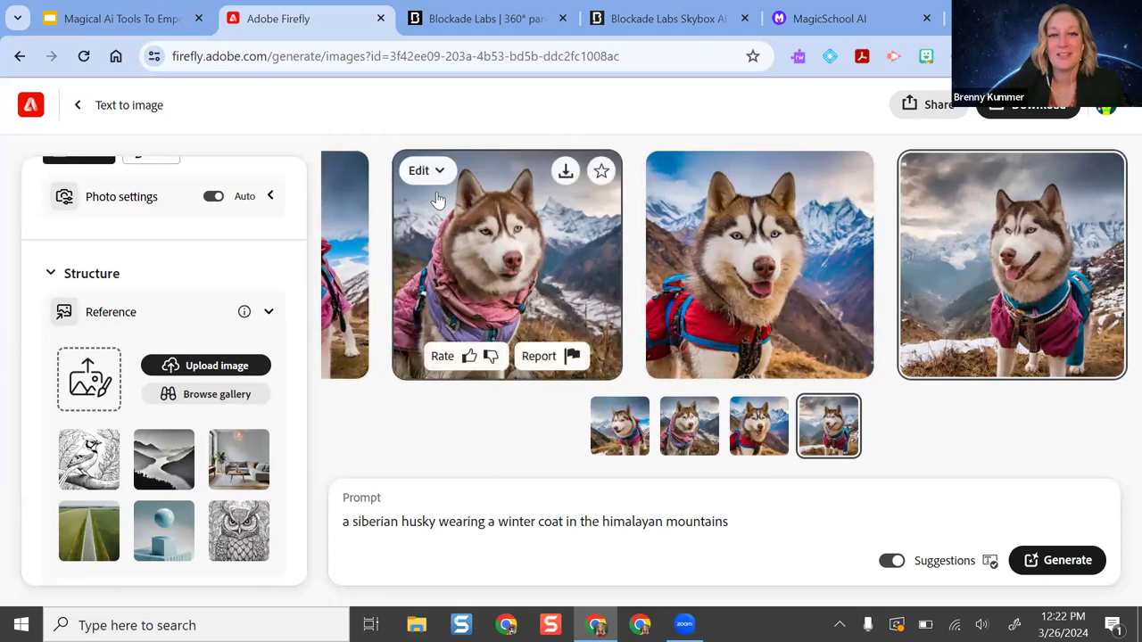
- Return to the presentation and close the Adobe Firefly, Blockade Labs, Skybox AI and MagicSchool pages
left_click(166, 13)
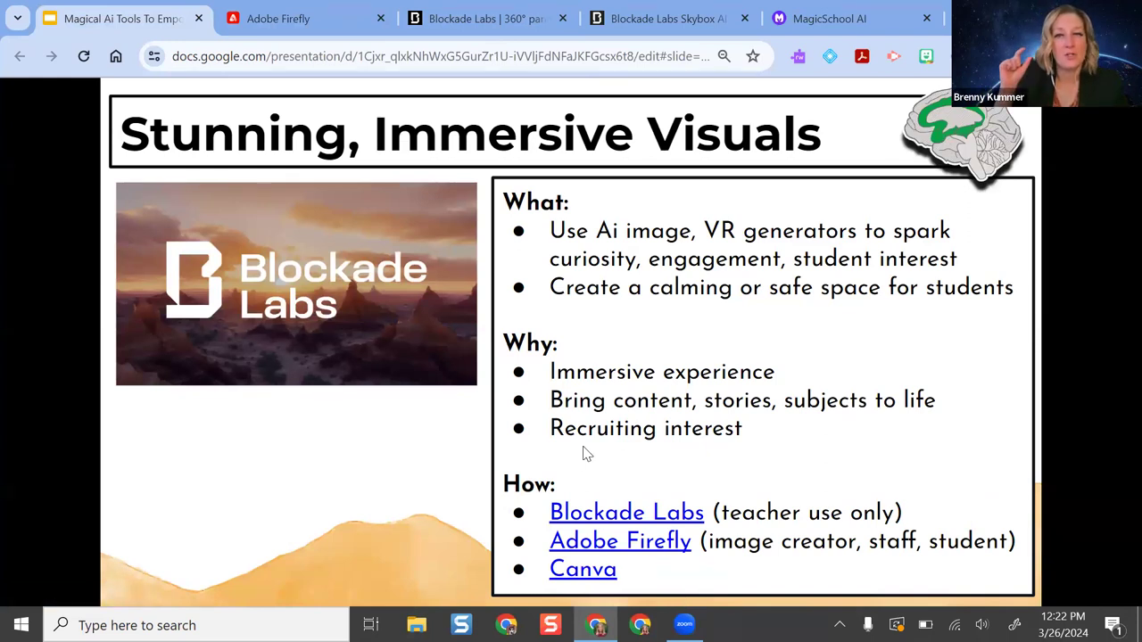
left_click(380, 21)
left_click(380, 21)
left_click(380, 22)
left_click(380, 21)
- Advance the presentation past the Blockade Labs example slides to the Curipod slide
left_click(924, 396)
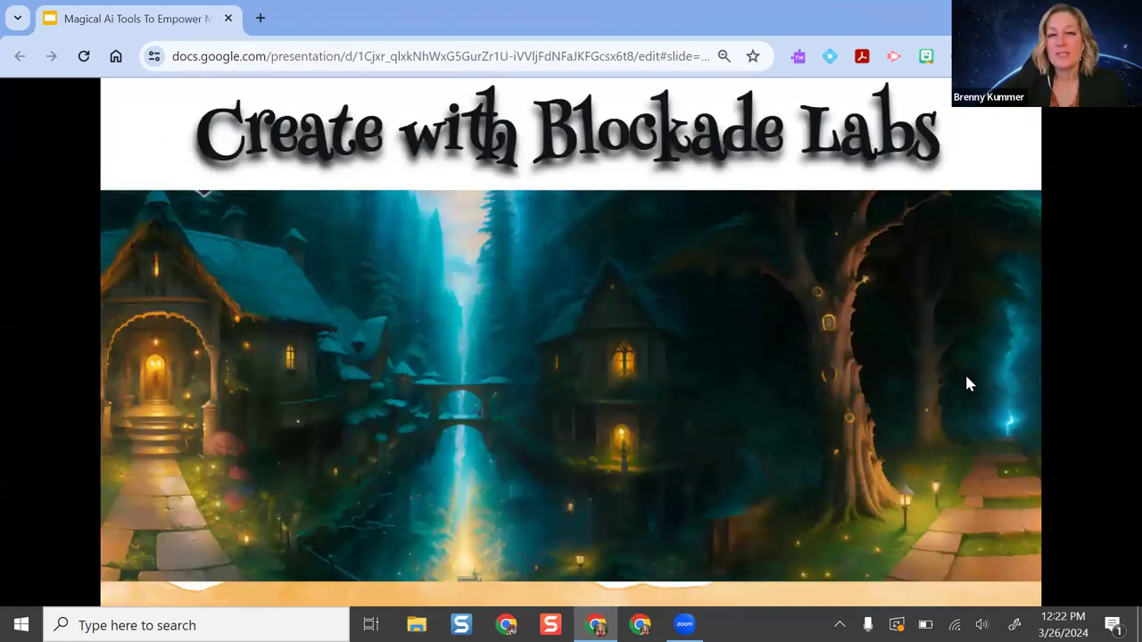
left_click(966, 377)
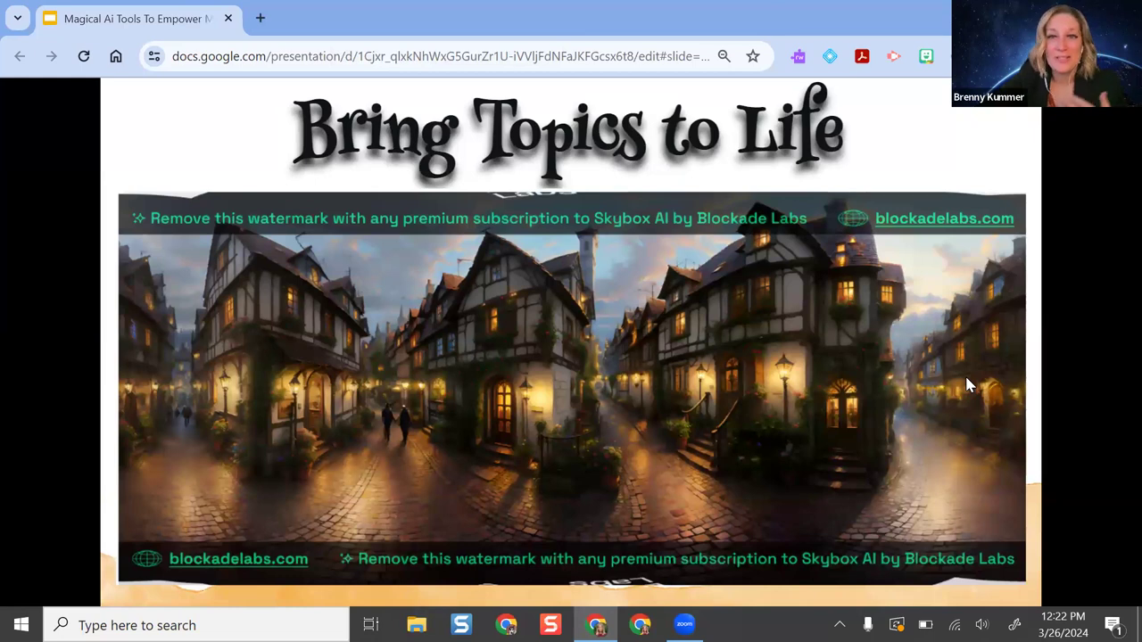
left_click(970, 385)
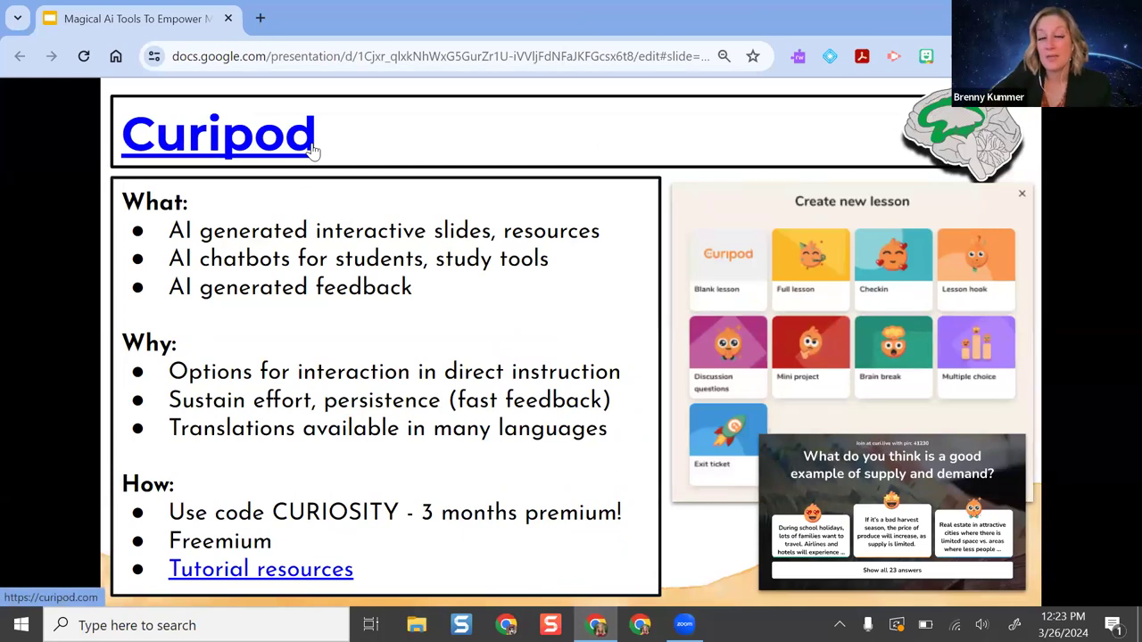
- Open the Curipod site linked on the slide and look over the lesson generators on its home page
left_click(239, 140)
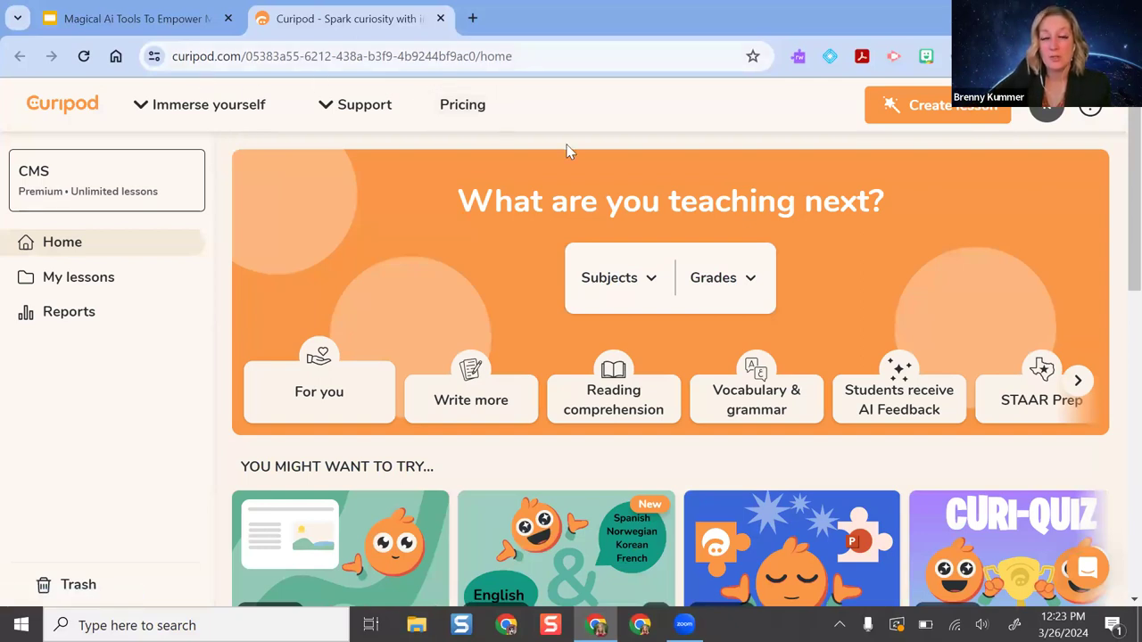
scroll(574, 178, "down", 1)
scroll(576, 181, "down", 1)
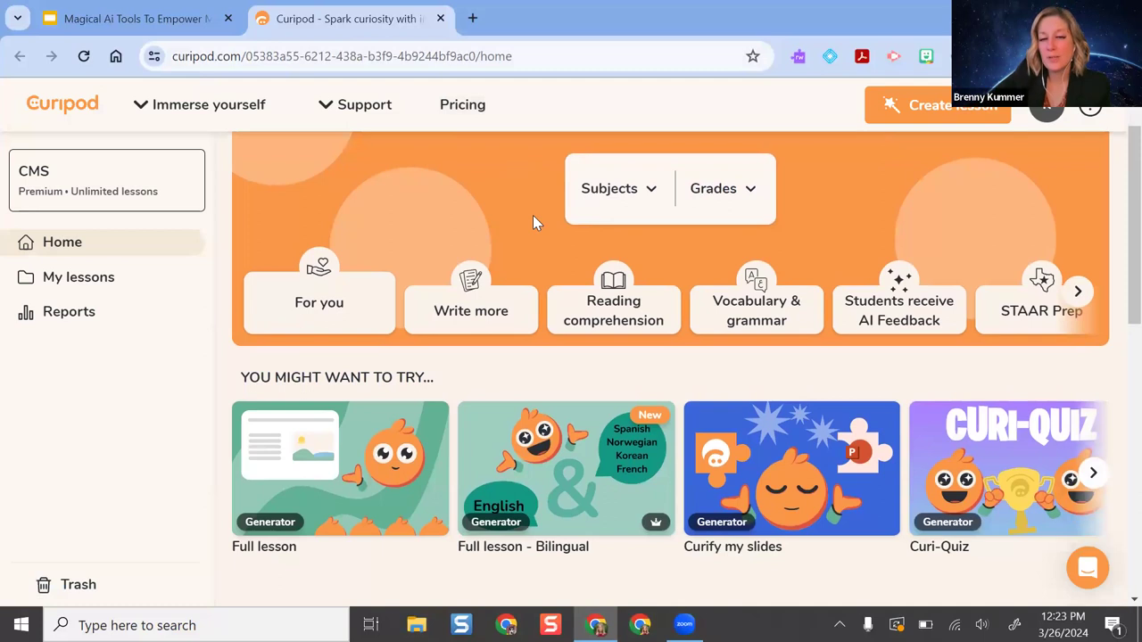
- Look over the suggested generators, recent generators and teaching categories on the Curipod home page
scroll(533, 215, "down", 1)
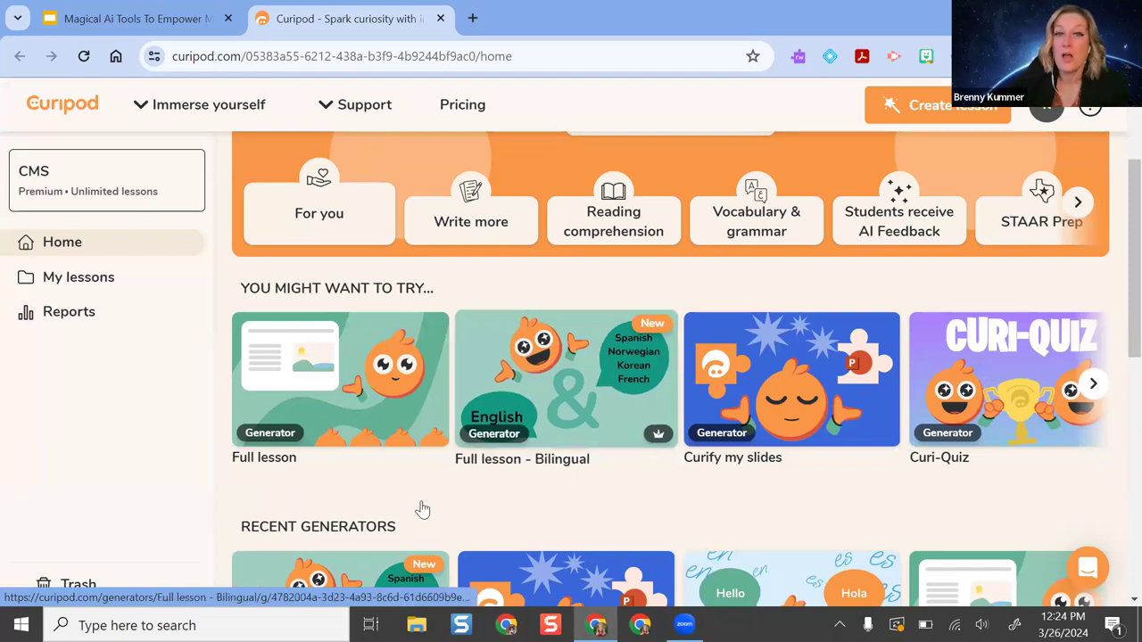
scroll(502, 230, "up", 2)
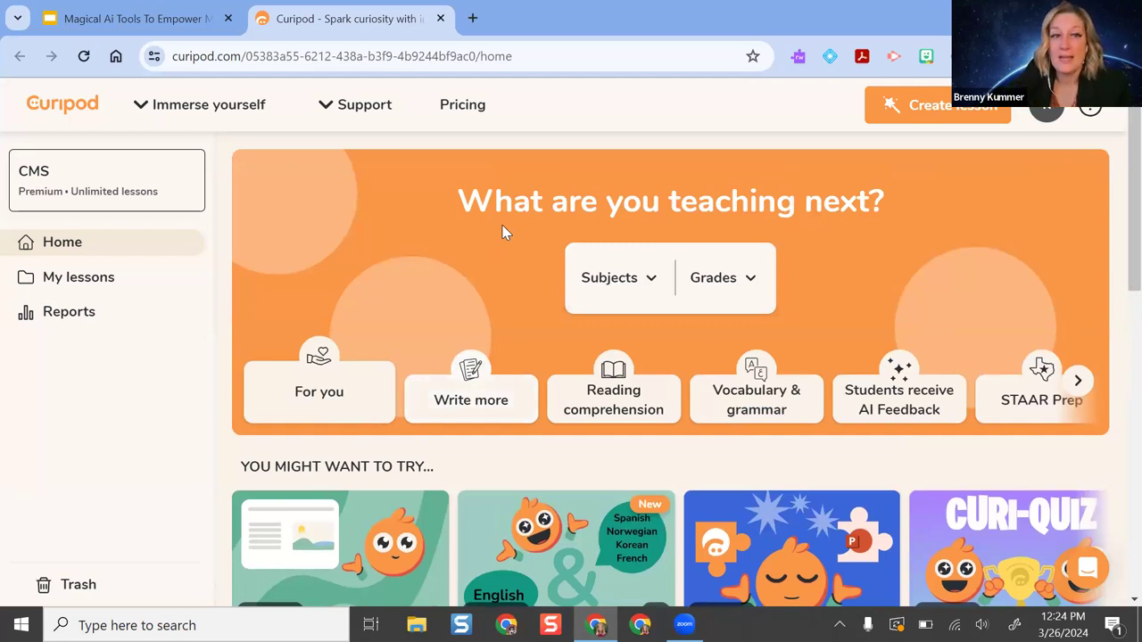
scroll(533, 340, "down", 1)
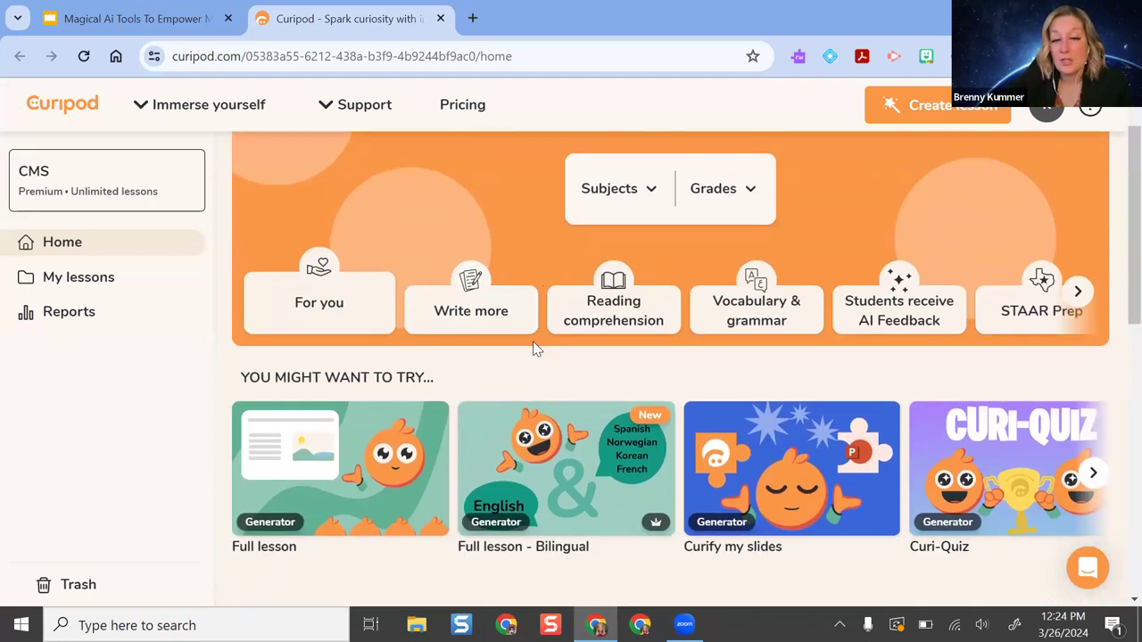
scroll(527, 303, "down", 1)
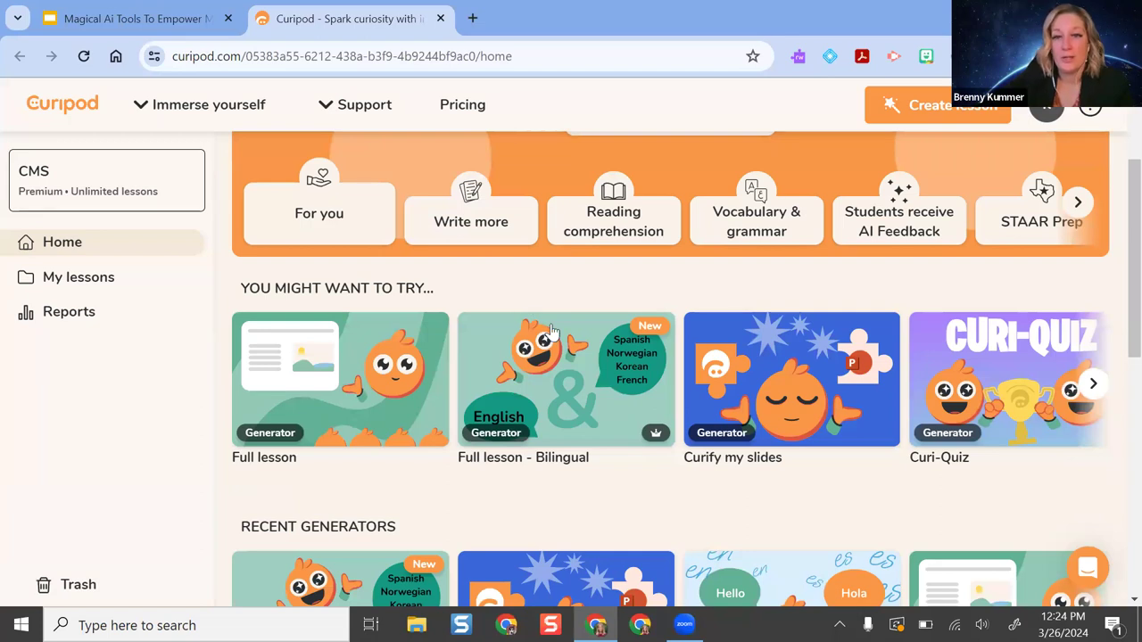
scroll(655, 306, "down", 1)
scroll(656, 306, "down", 4)
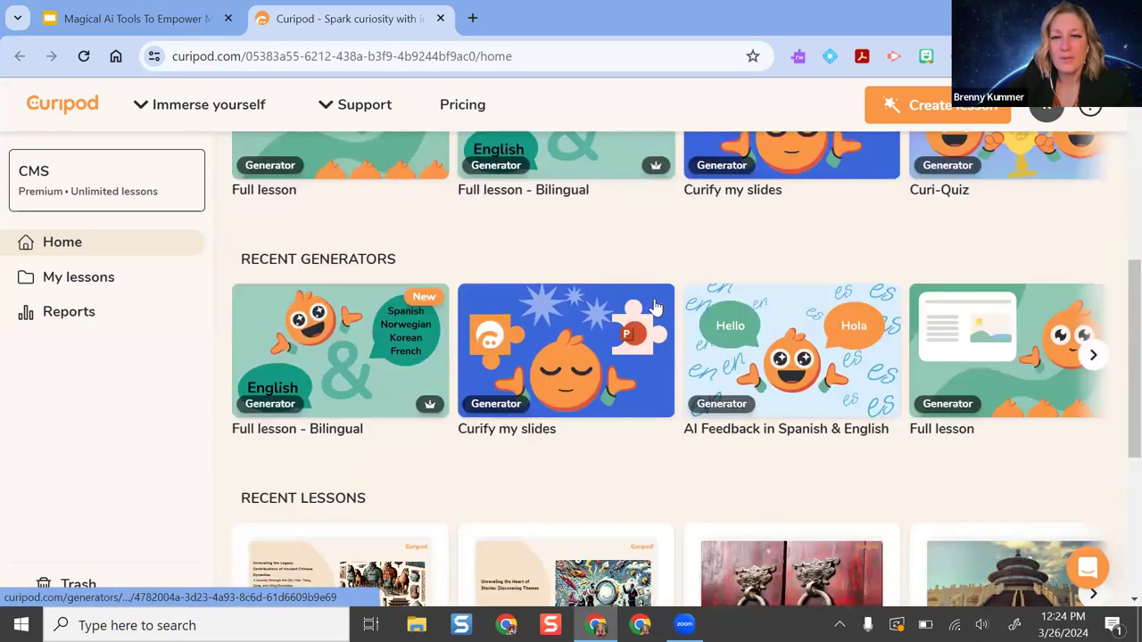
scroll(509, 178, "up", 3)
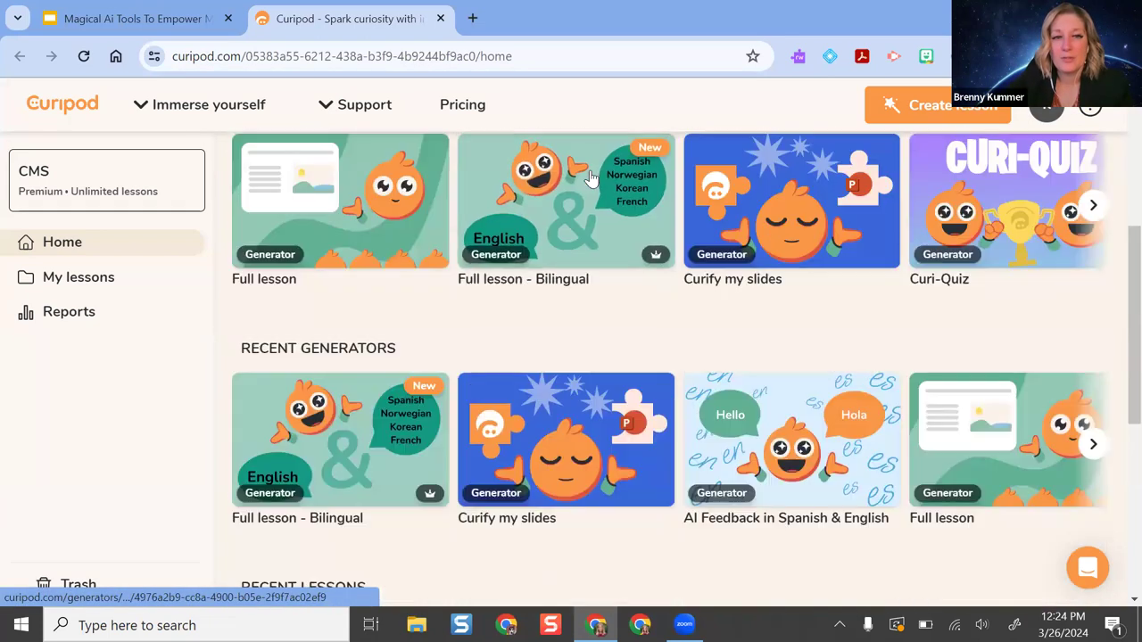
scroll(513, 186, "up", 1)
scroll(514, 189, "down", 2)
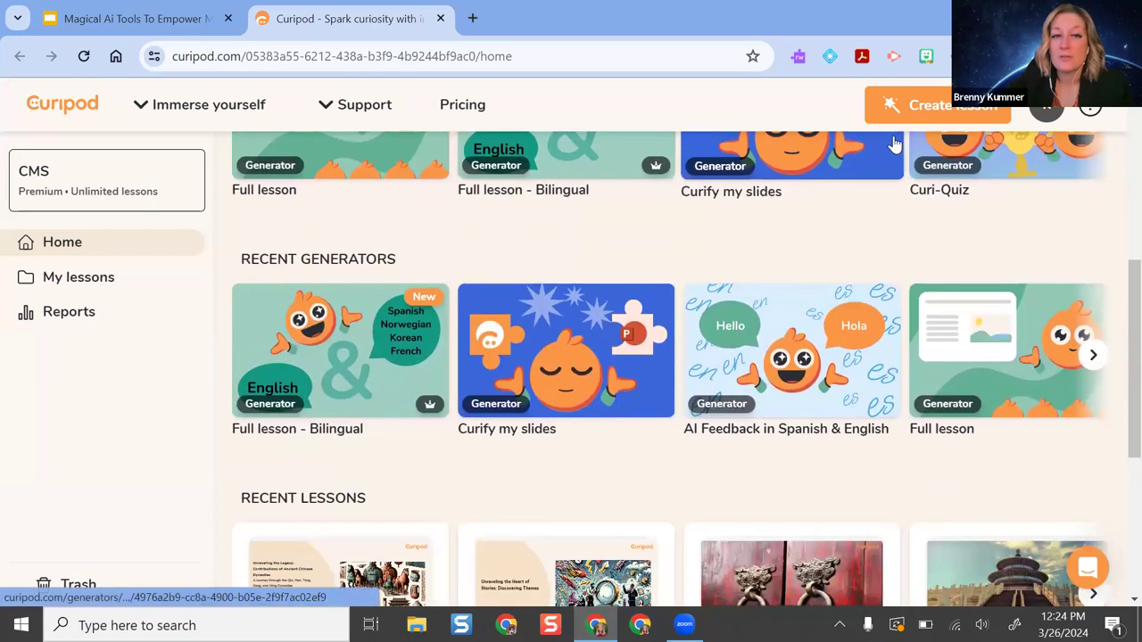
scroll(566, 332, "up", 2)
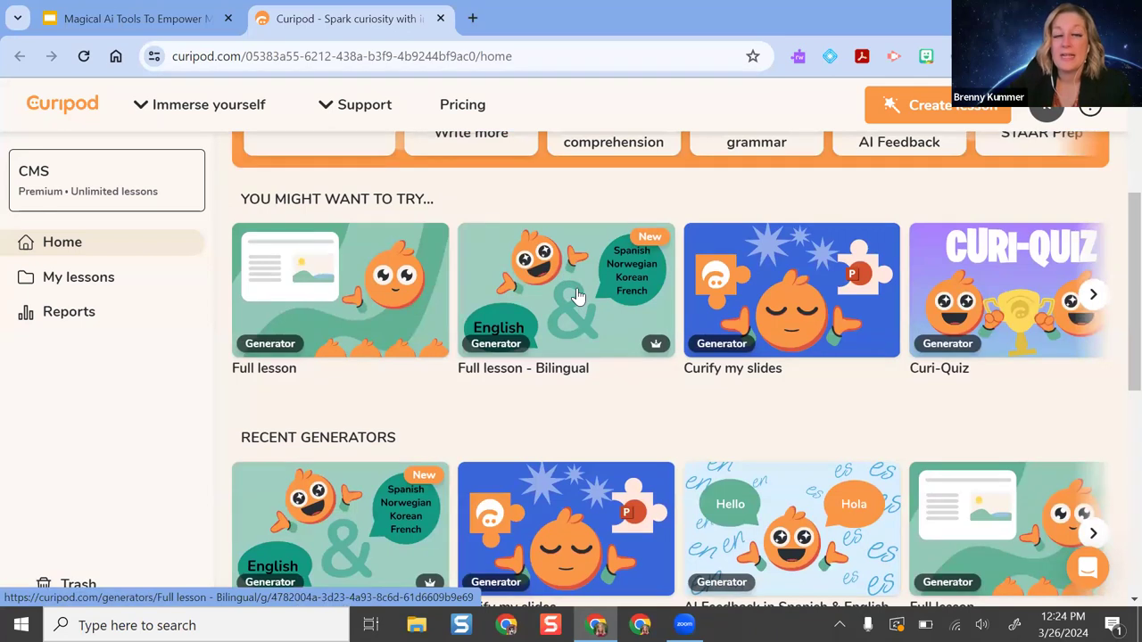
- Open the Full lesson - Bilingual generator and set its grade to 7th
left_click(577, 296)
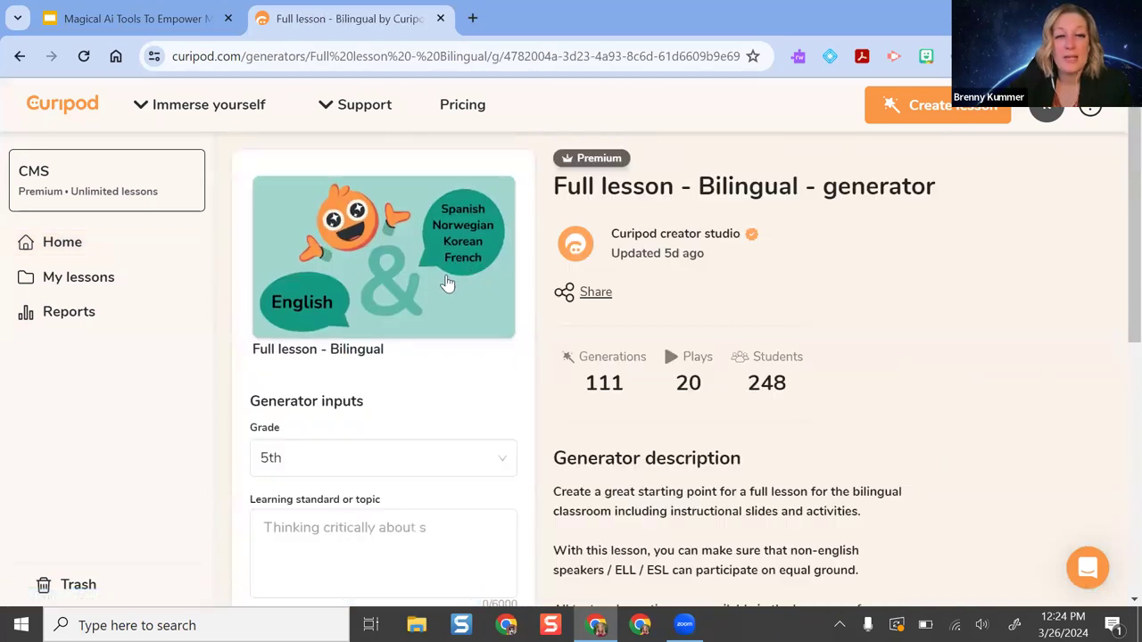
scroll(345, 347, "down", 1)
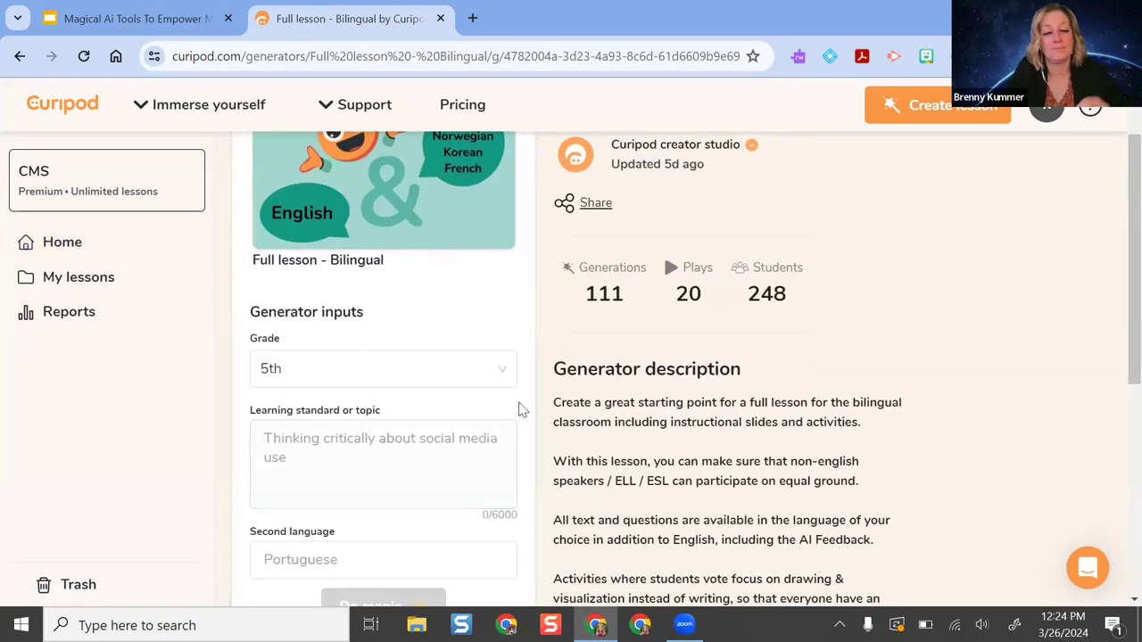
left_click(339, 366)
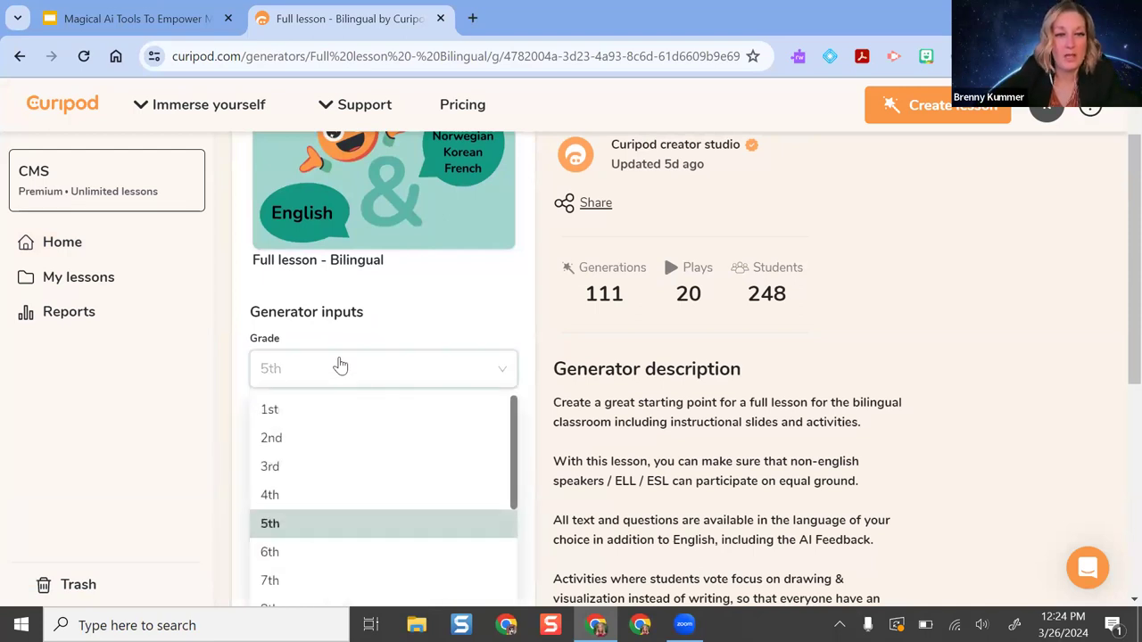
scroll(305, 505, "down", 1)
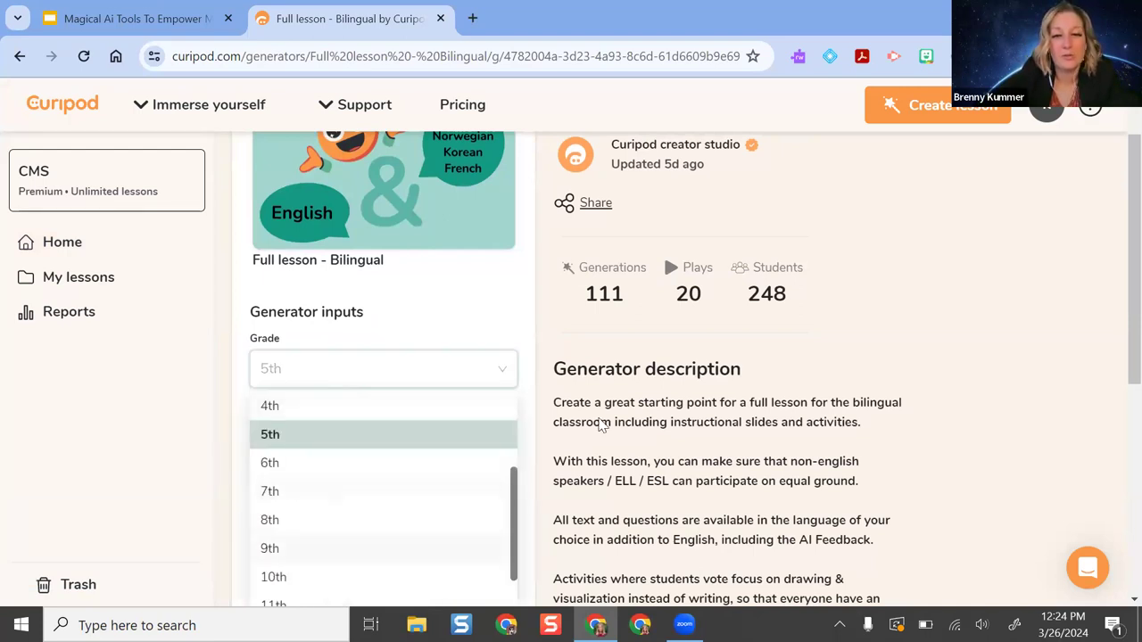
scroll(303, 507, "down", 1)
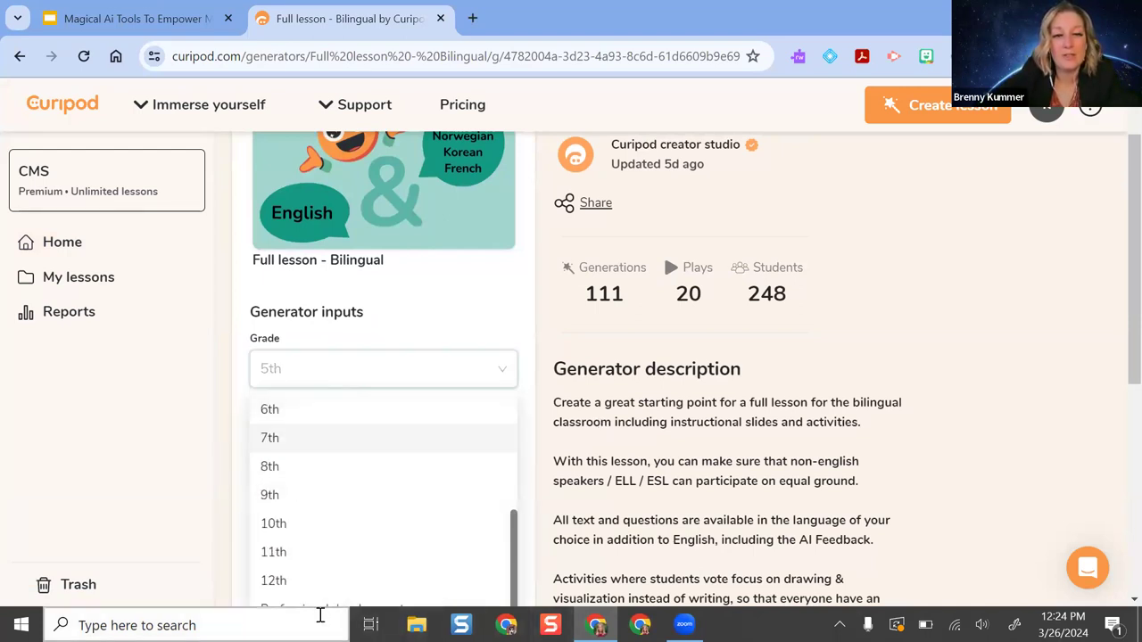
left_click(273, 439)
- Enter "The contributions of ancient Chinese dynasties." as the learning standard or topic
left_click(349, 456)
type("The contibu")
key("BackSpace")
key("BackSpace")
key("BackSpace")
type("ributions of the")
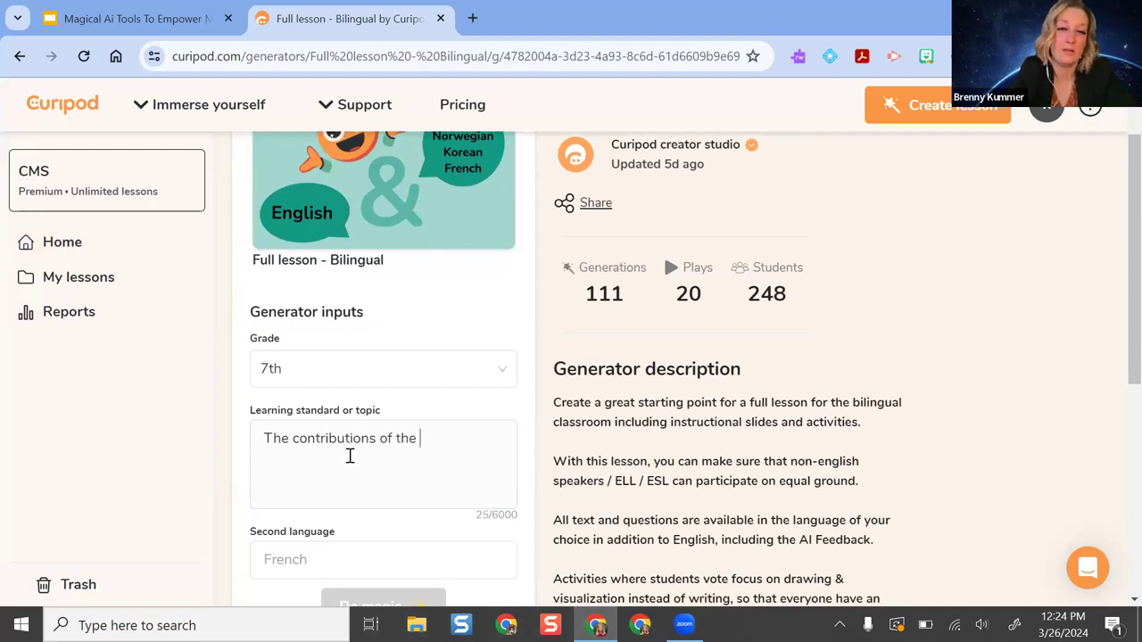
key("BackSpace")
key("BackSpace")
key("BackSpace")
key("BackSpace")
type("ancient Chinese")
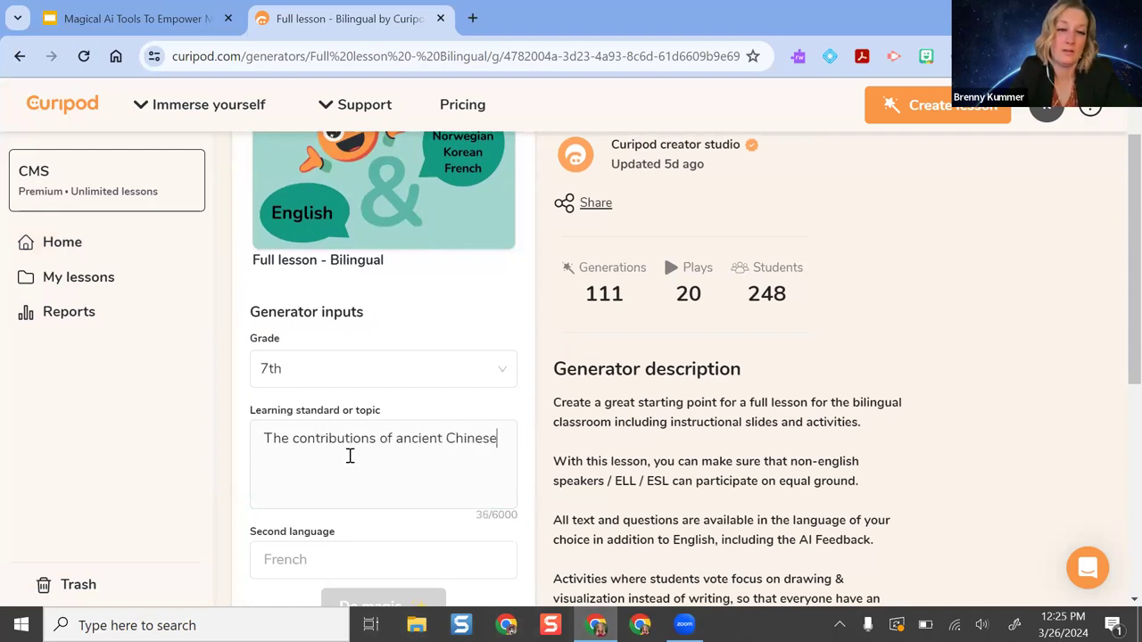
type(" dynasties.")
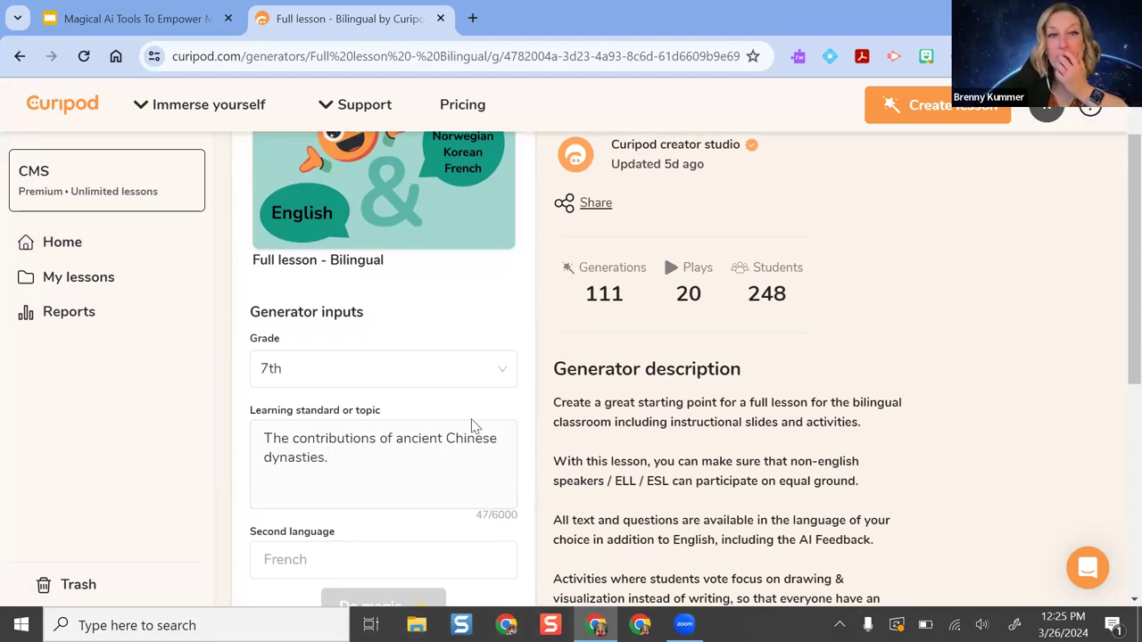
- Set the second language to Spanish and generate the bilingual lesson
scroll(469, 428, "down", 2)
left_click(361, 382)
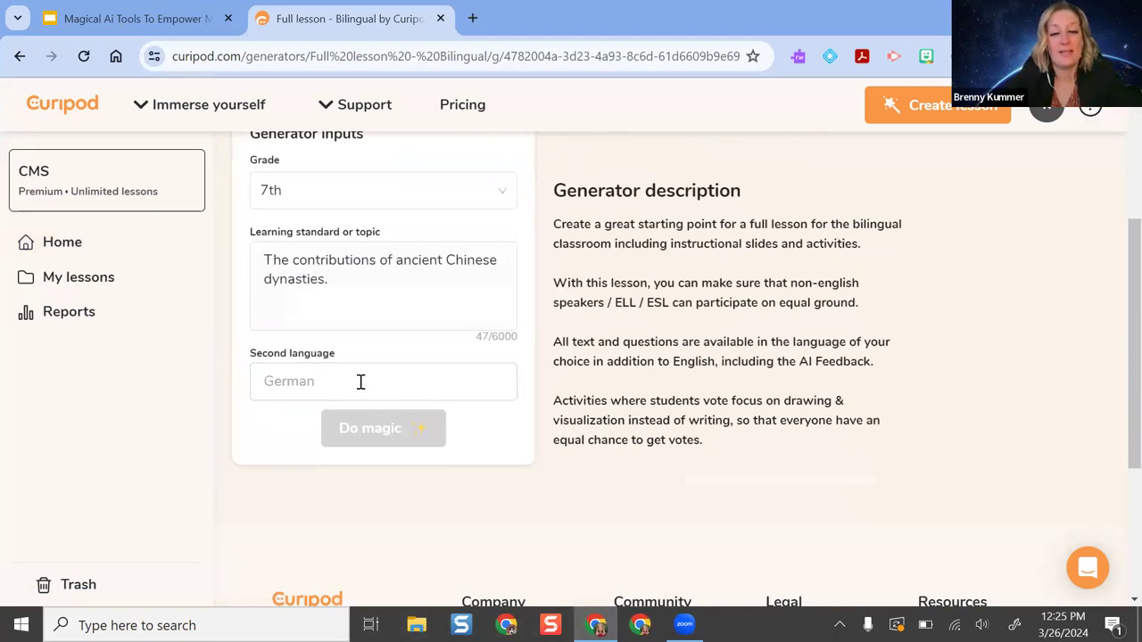
type("Spanish")
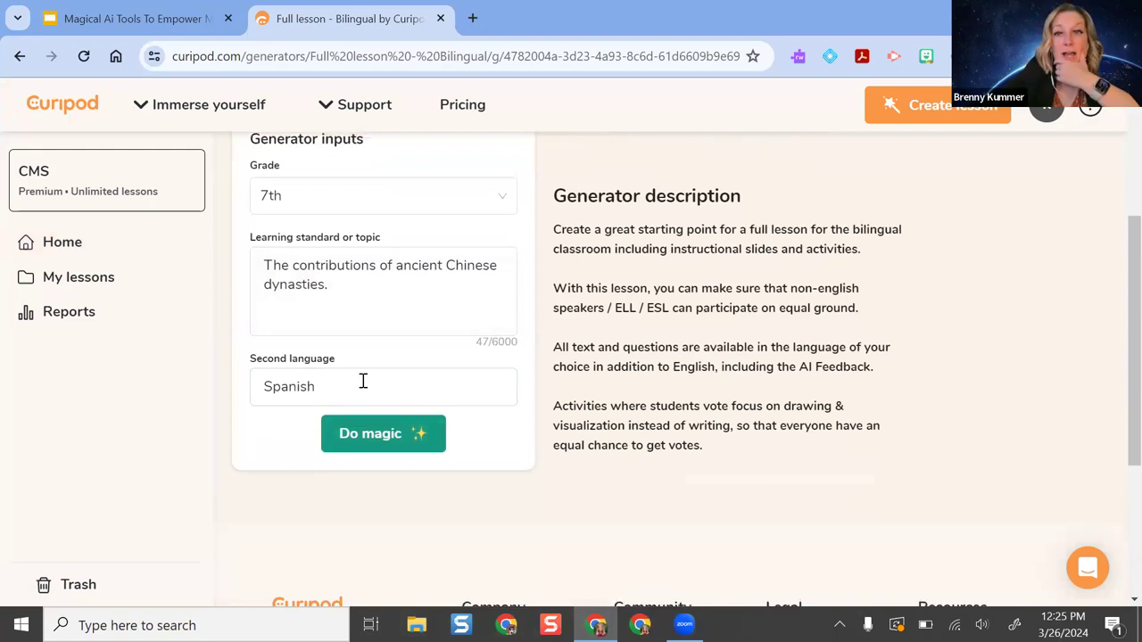
scroll(361, 382, "up", 1)
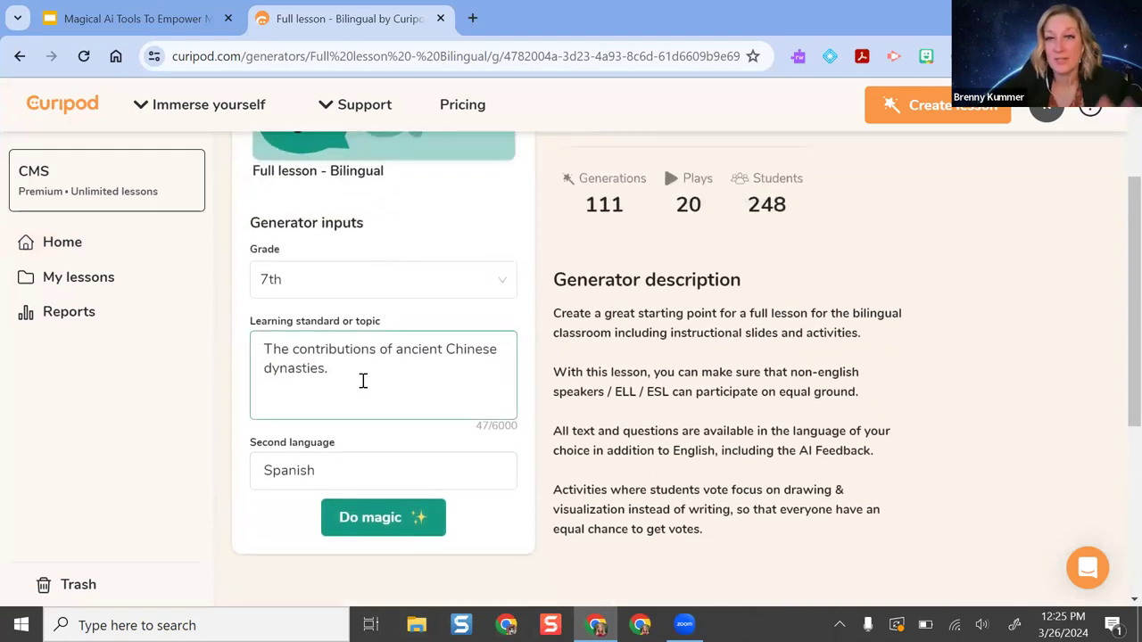
left_click(401, 517)
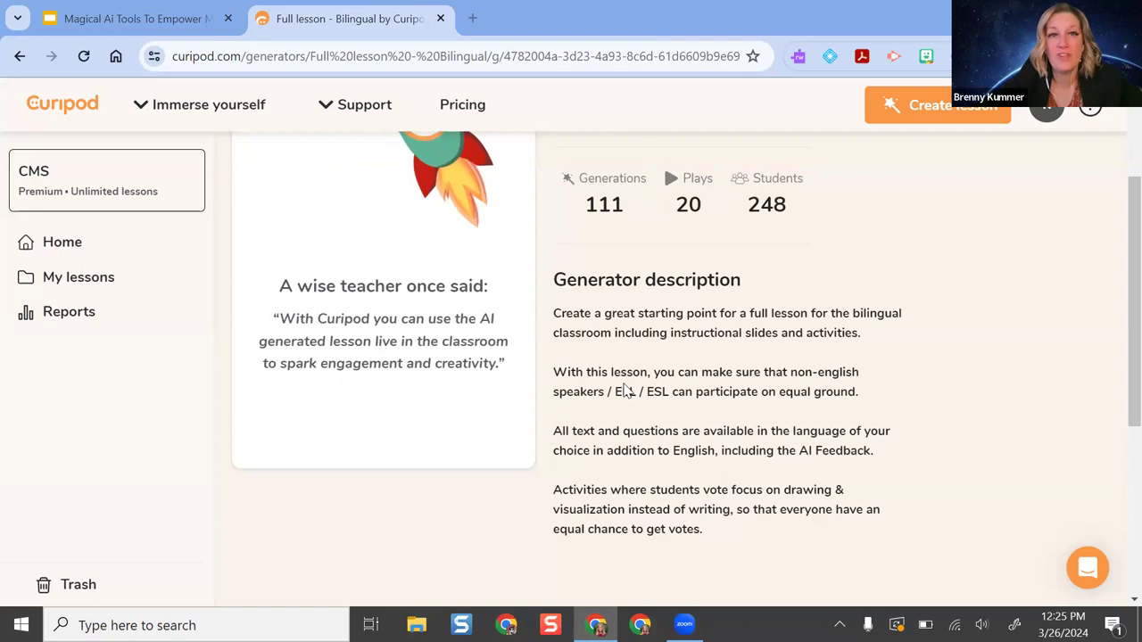
- Open Curipod in a new browser tab and view the Curify my slides generator's inputs and description
left_click(473, 25)
type("curipod")
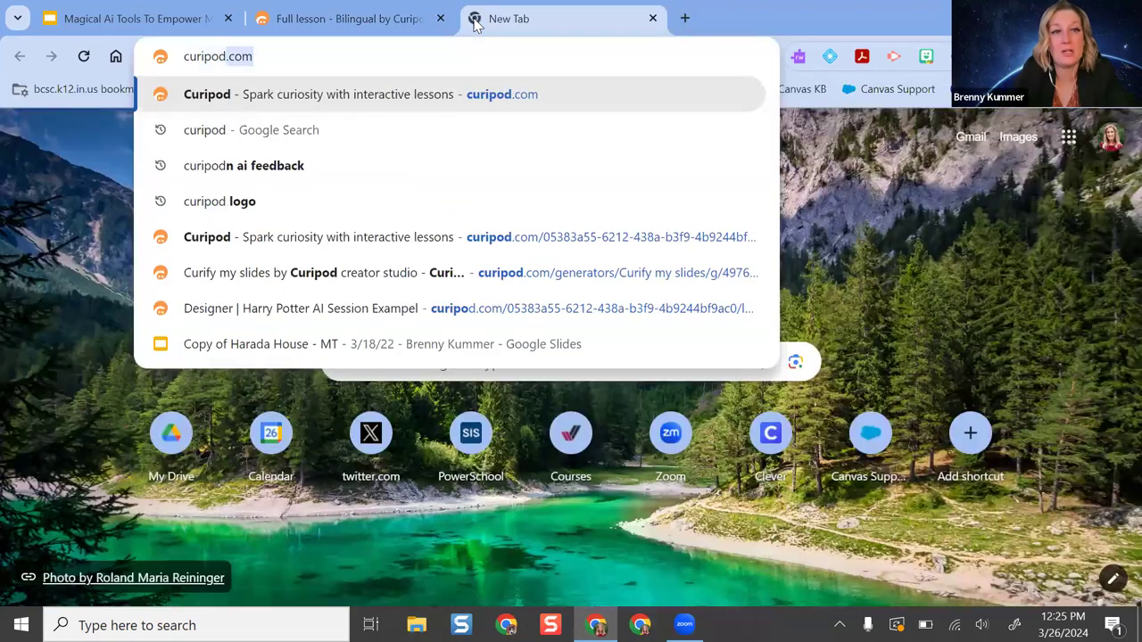
key("Return")
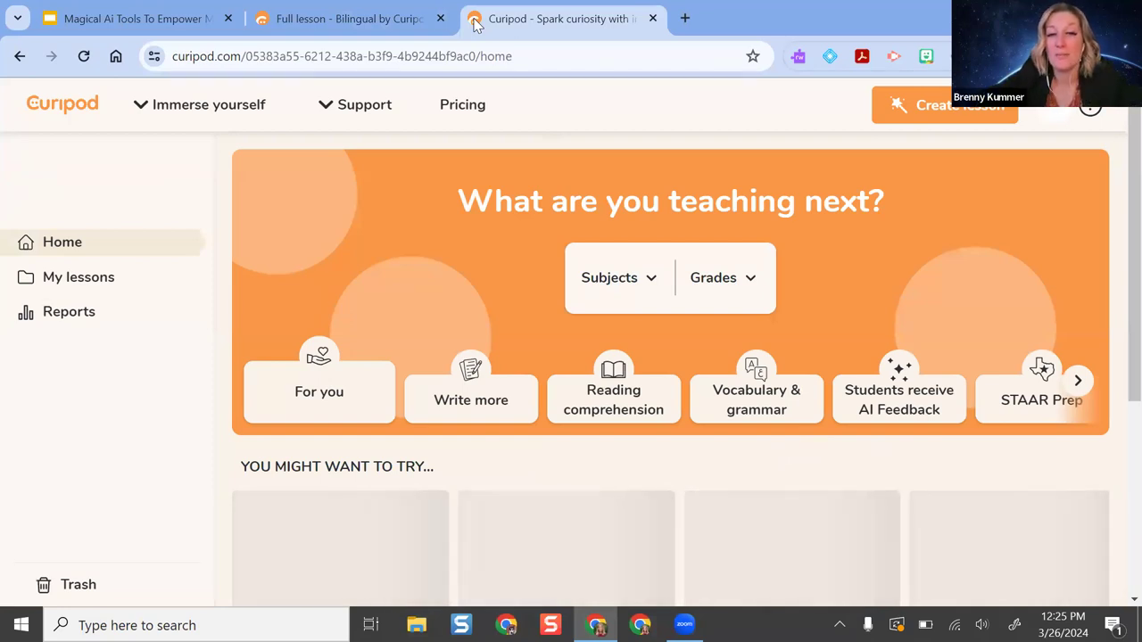
scroll(596, 281, "down", 2)
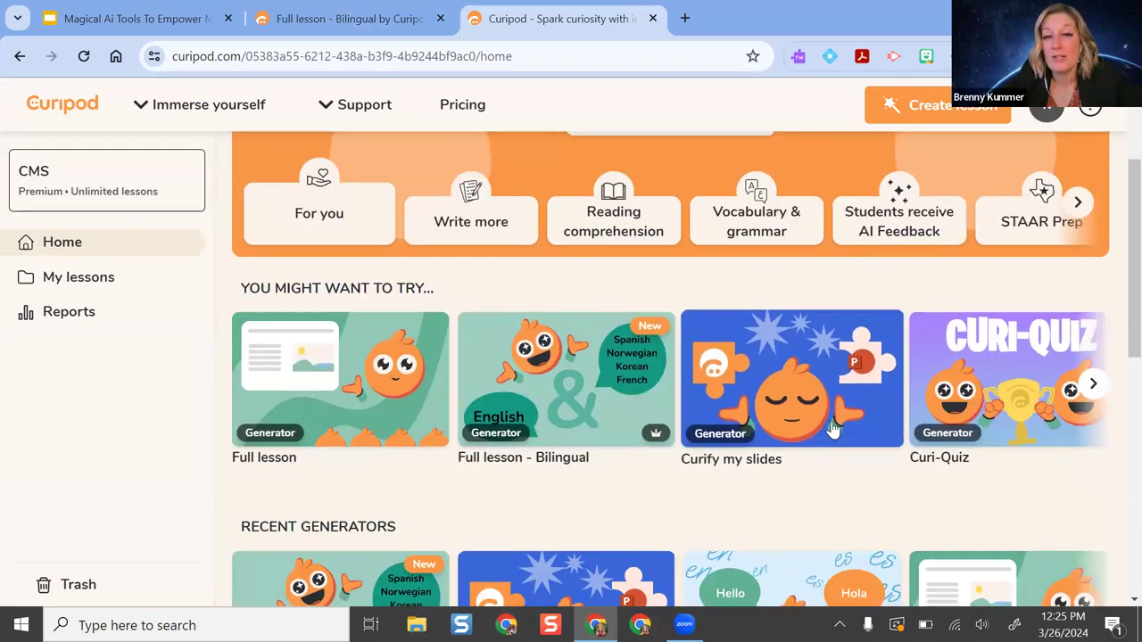
left_click(783, 401)
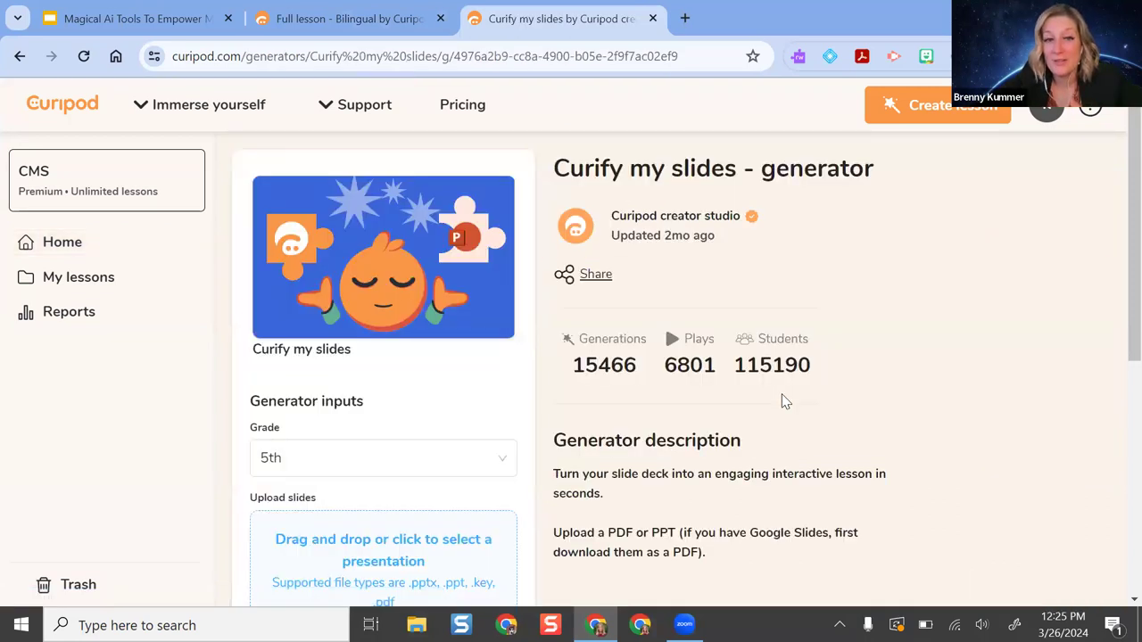
scroll(852, 434, "down", 1)
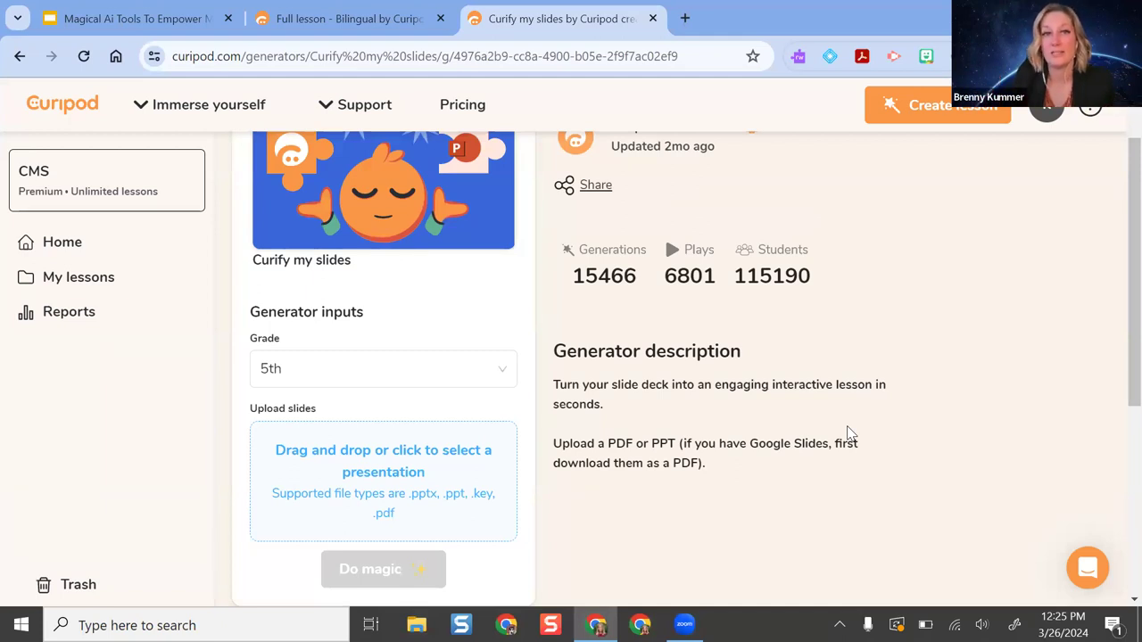
scroll(528, 415, "up", 1)
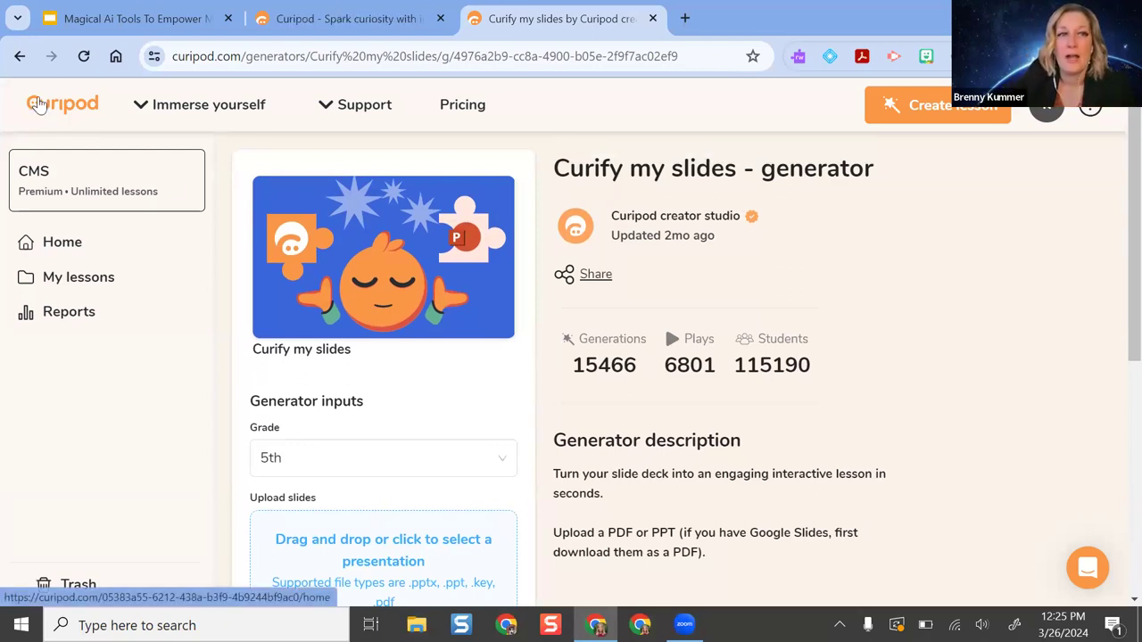
- Return to the Curipod home page and browse through the suggested generators, from Curify my slides to Infer the country
left_click(21, 57)
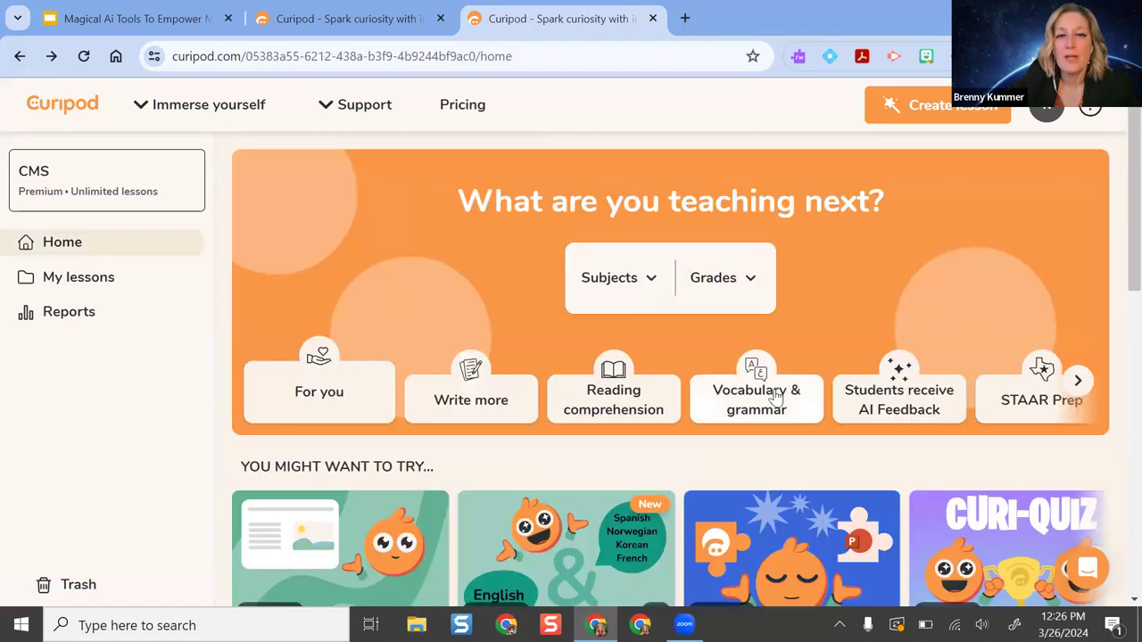
scroll(702, 382, "down", 2)
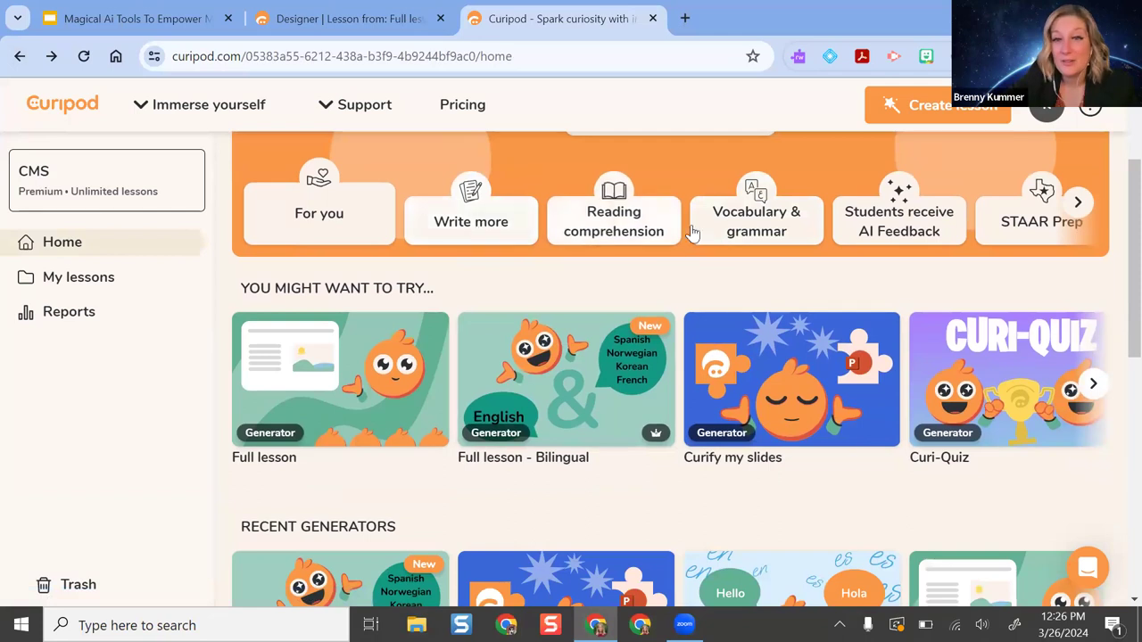
scroll(914, 301, "down", 2)
scroll(1102, 292, "up", 1)
left_click(1096, 294)
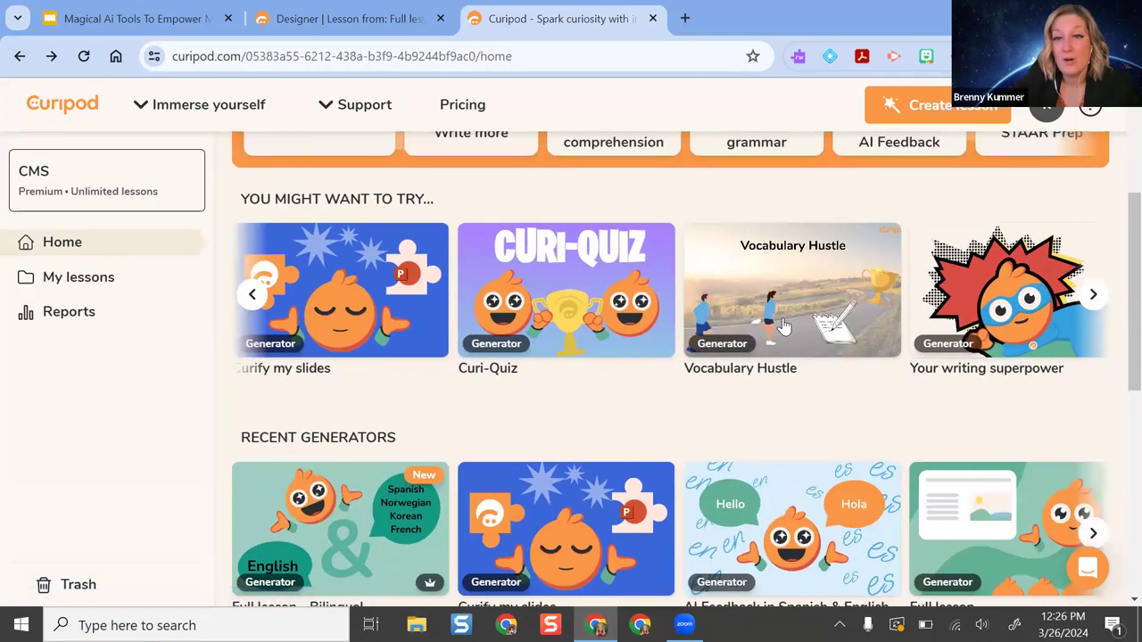
left_click(1092, 295)
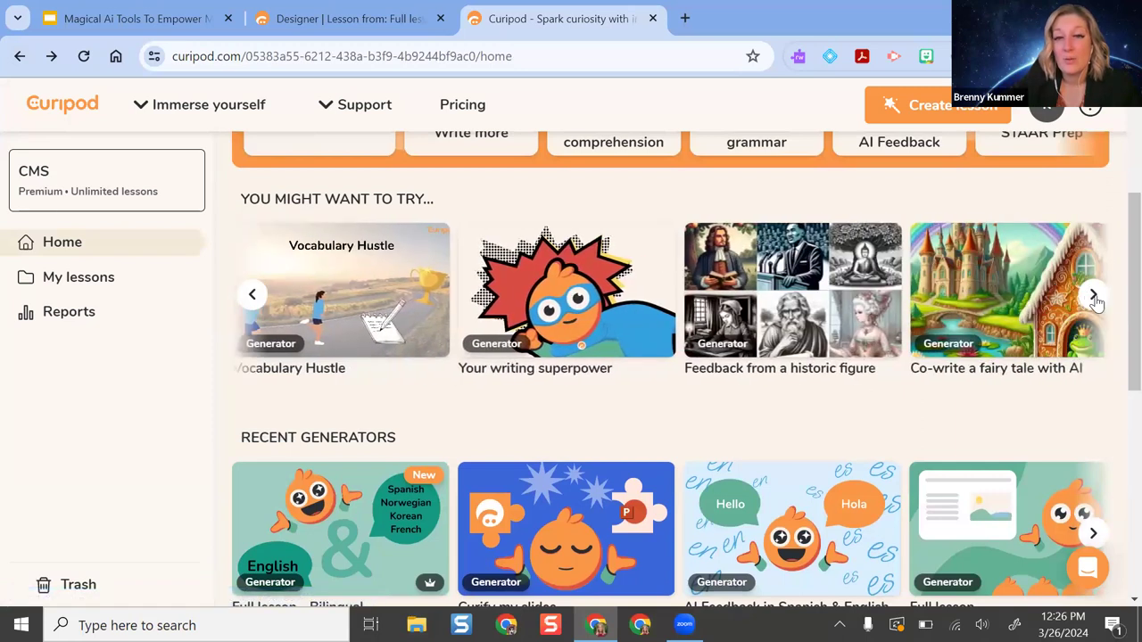
left_click(1090, 305)
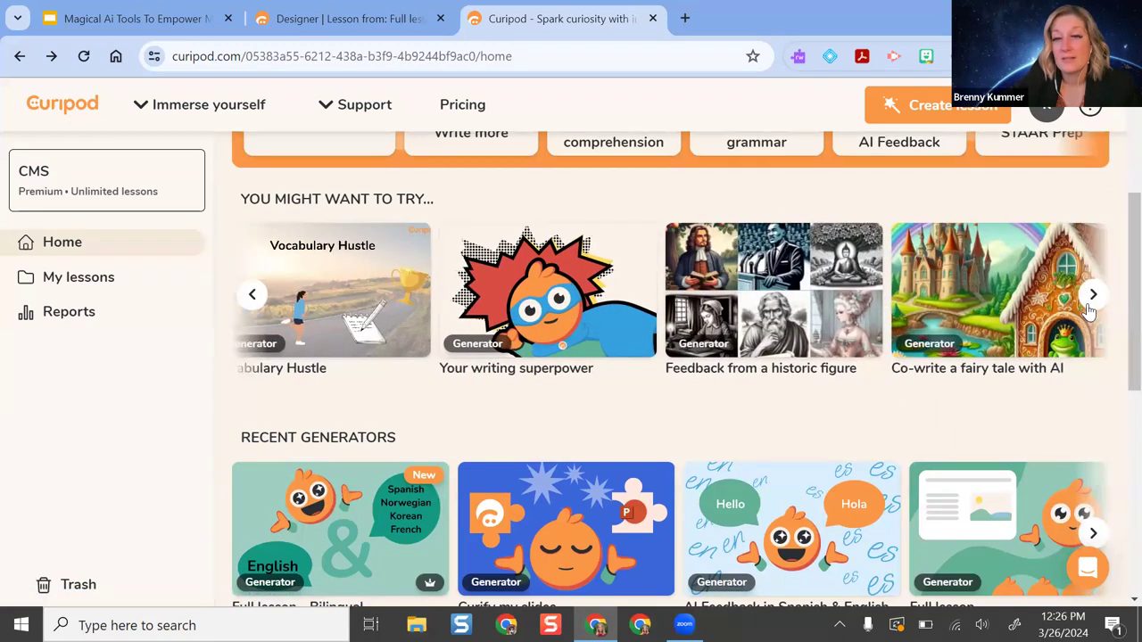
left_click(1090, 303)
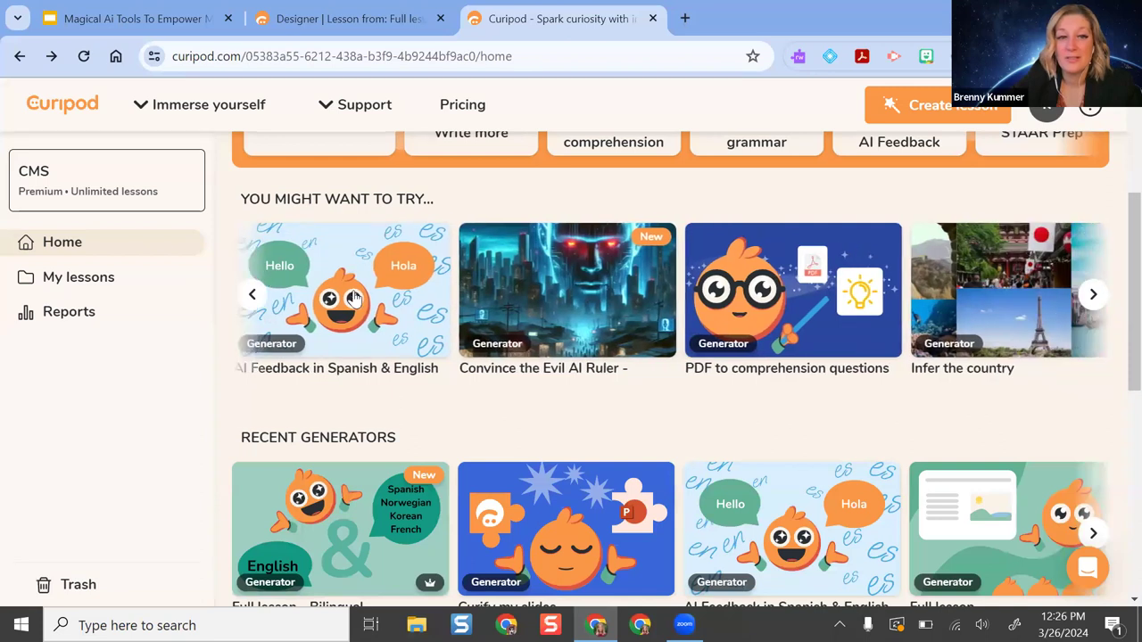
- Look over the recent lessons and recent reports on the home page
scroll(1057, 286, "down", 1)
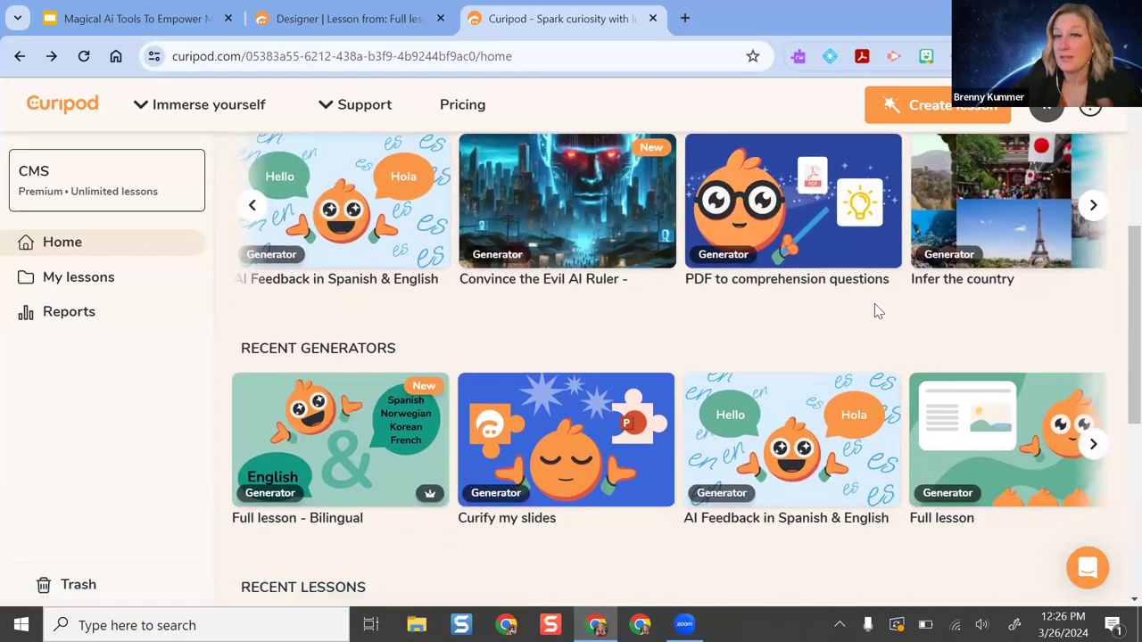
scroll(879, 301, "down", 4)
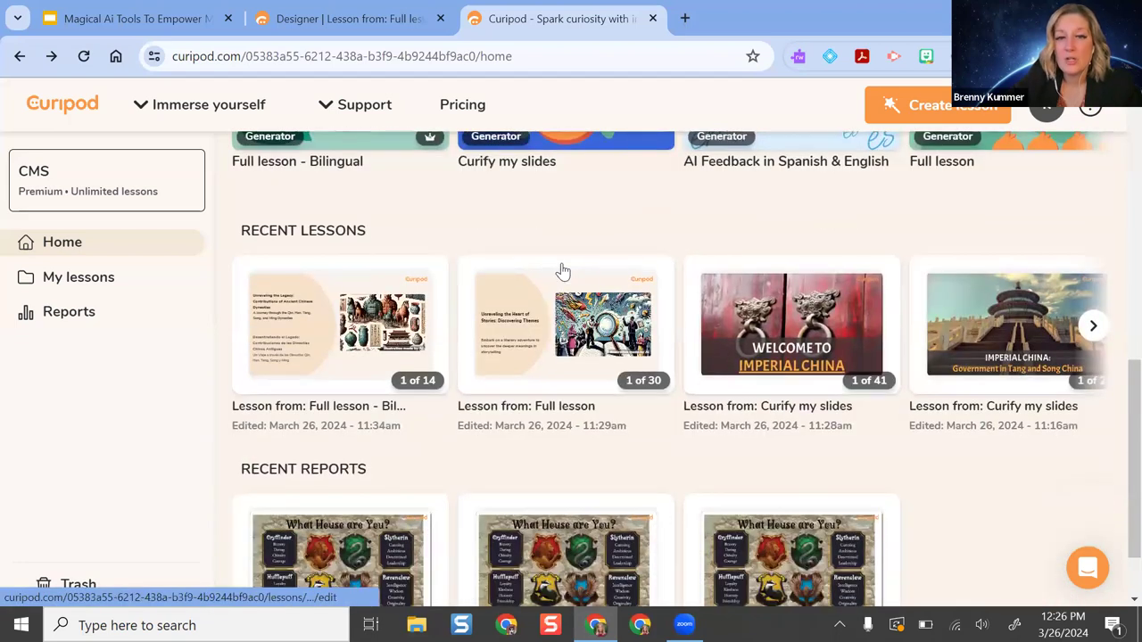
scroll(597, 258, "down", 1)
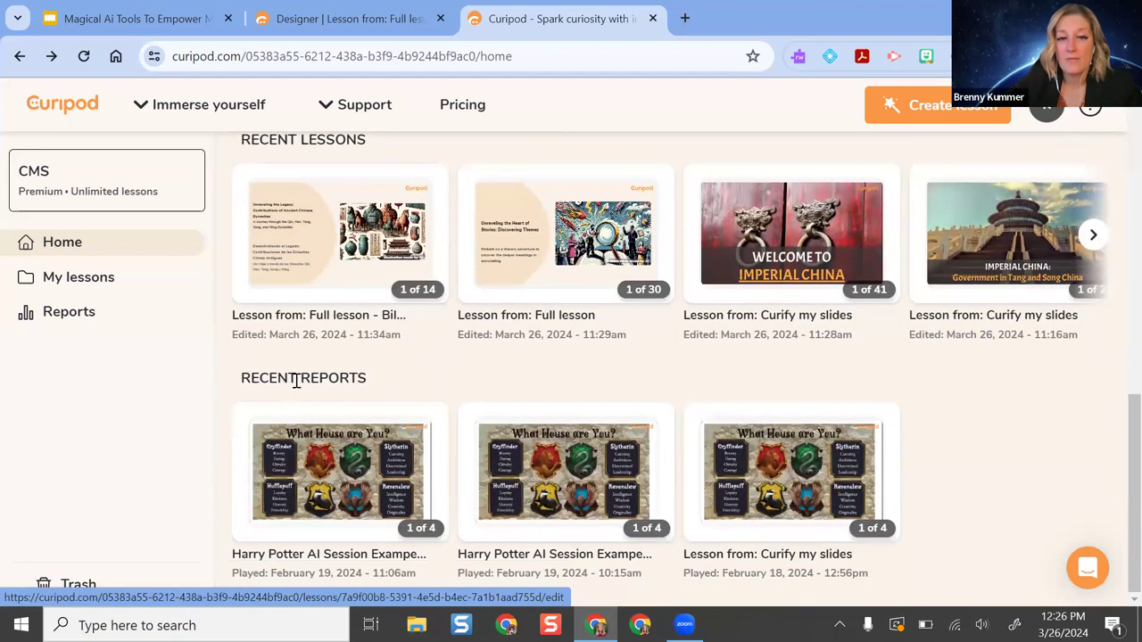
- Open the most recent Harry Potter AI session report and look through its participation summary by student
left_click(326, 460)
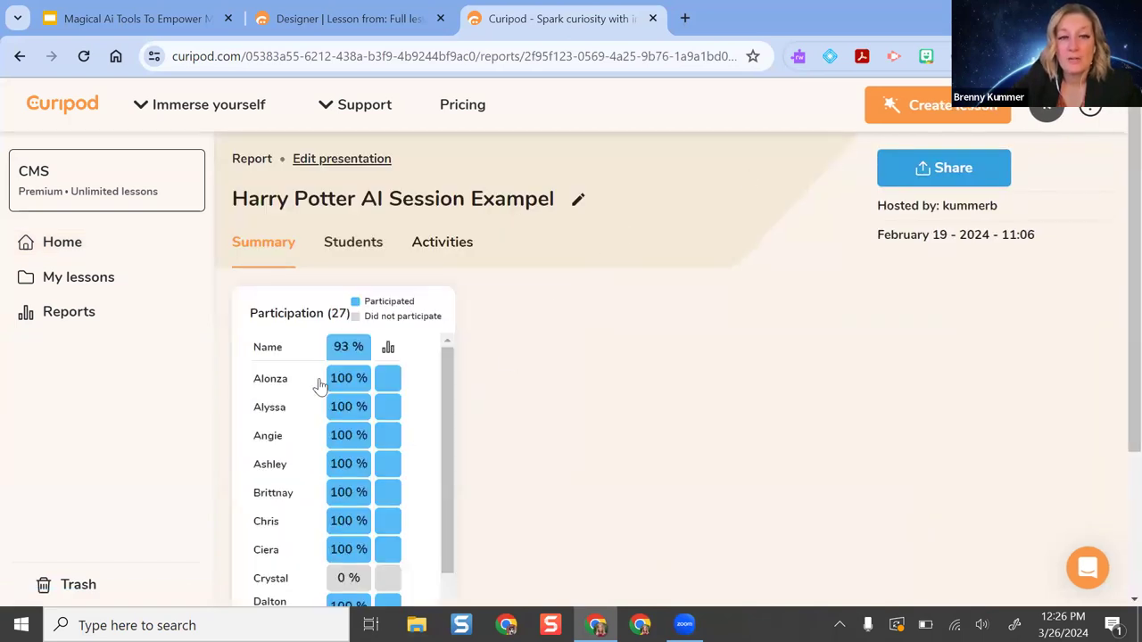
scroll(323, 326, "down", 2)
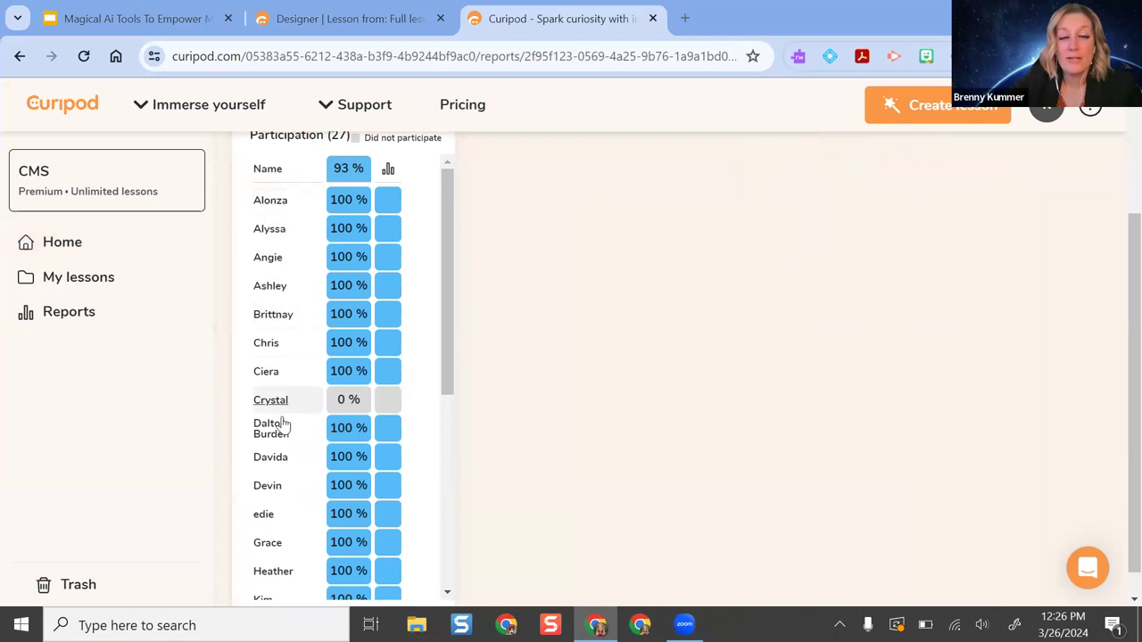
scroll(276, 515, "down", 4)
scroll(299, 553, "up", 1)
scroll(299, 553, "up", 5)
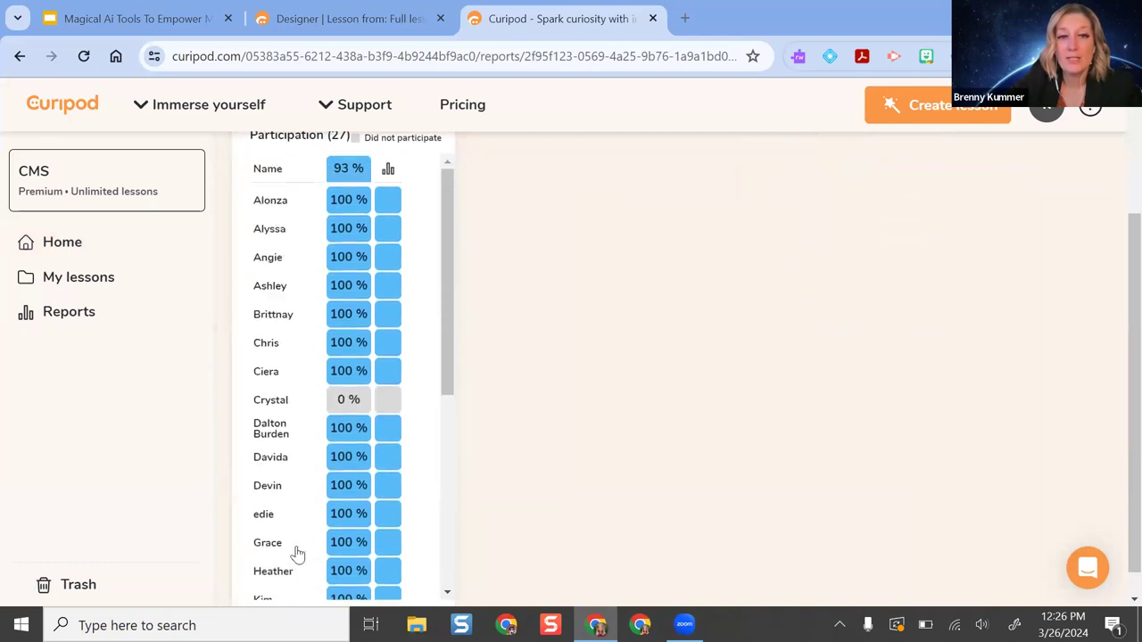
scroll(781, 310, "up", 2)
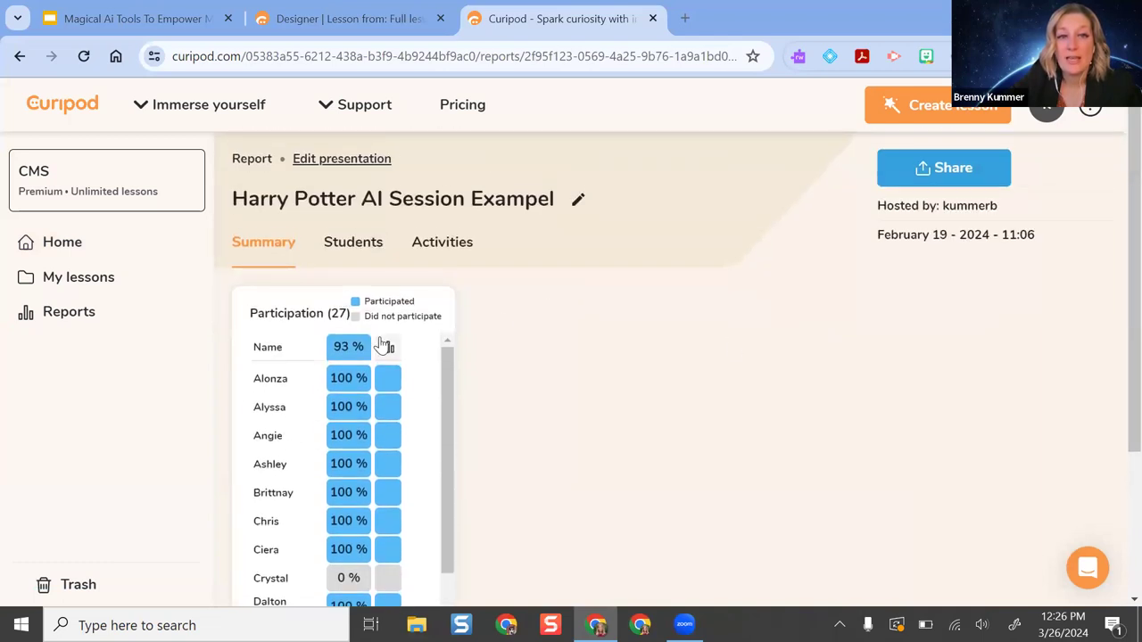
- View the report's individual student responses, its activities, and the sharing and download options
left_click(357, 242)
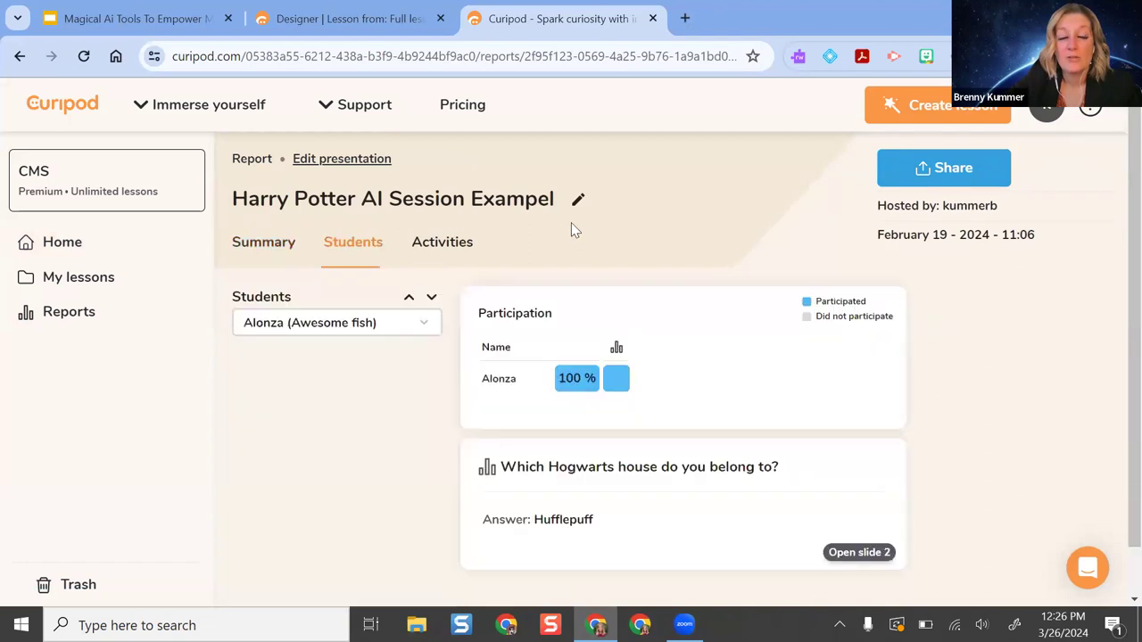
left_click(443, 242)
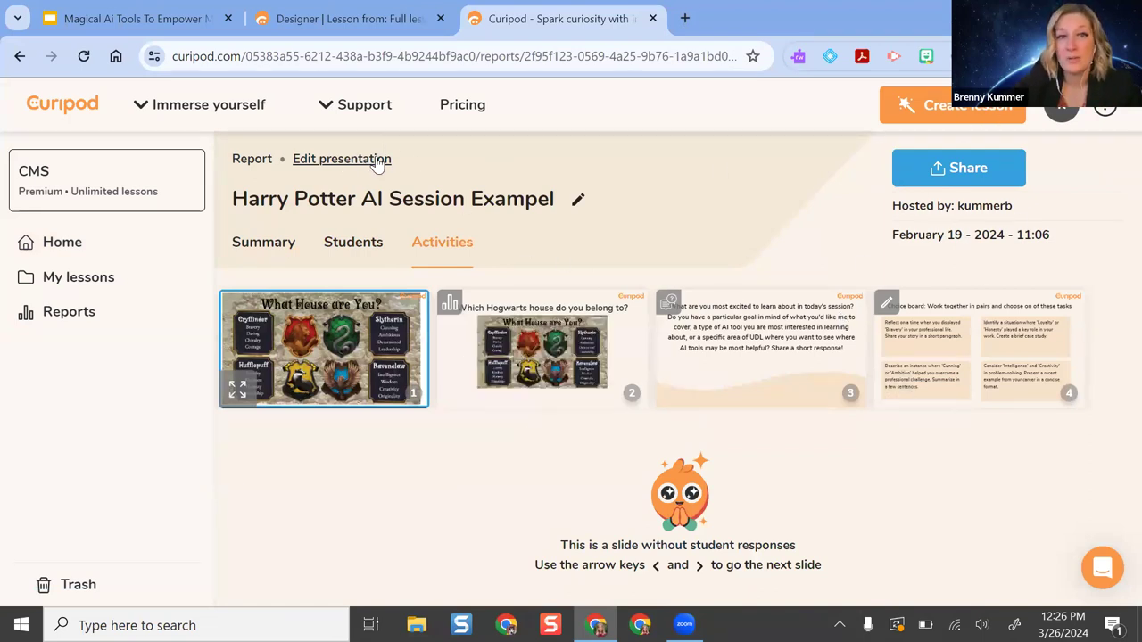
left_click(945, 175)
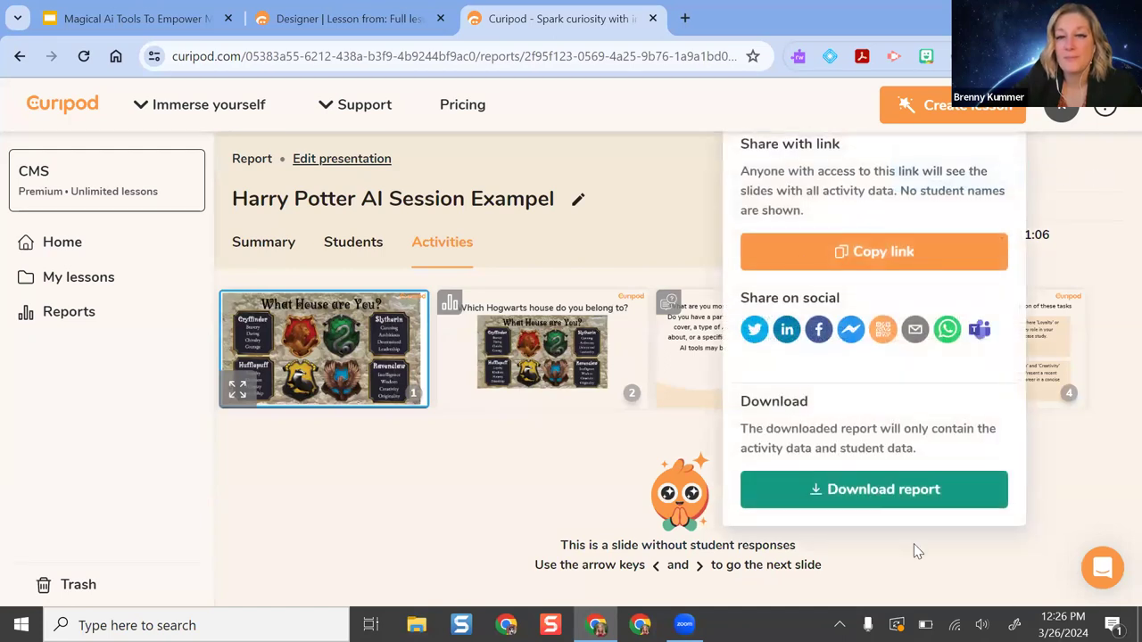
left_click(664, 222)
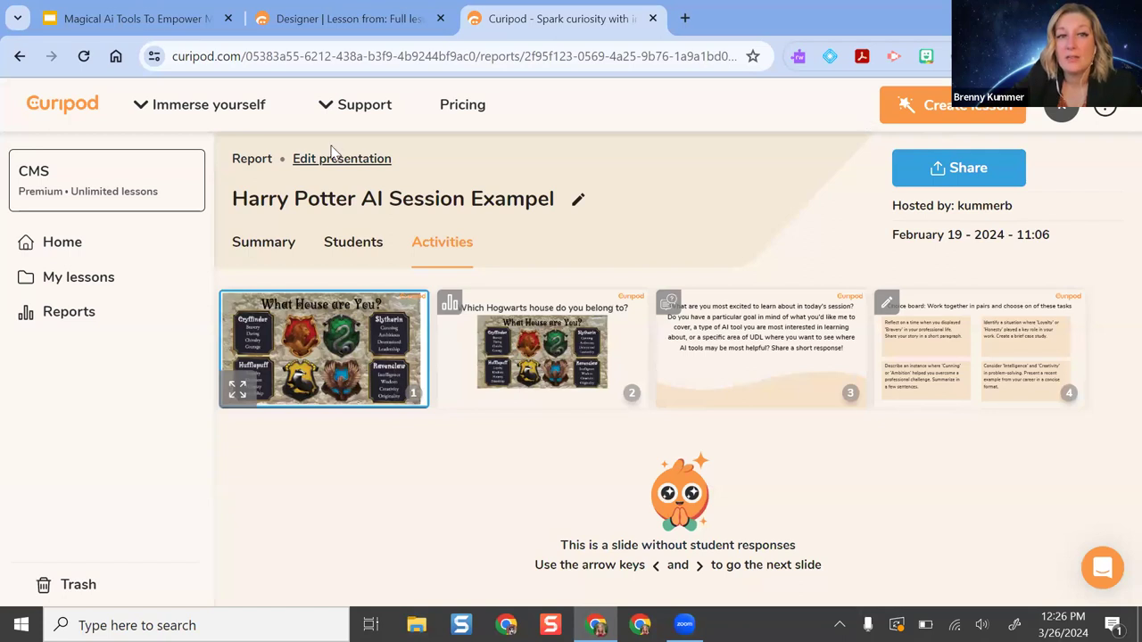
- Open the report's Harry Potter presentation for editing, present it, and preview the open question before returning to the Hogwarts house poll
left_click(332, 156)
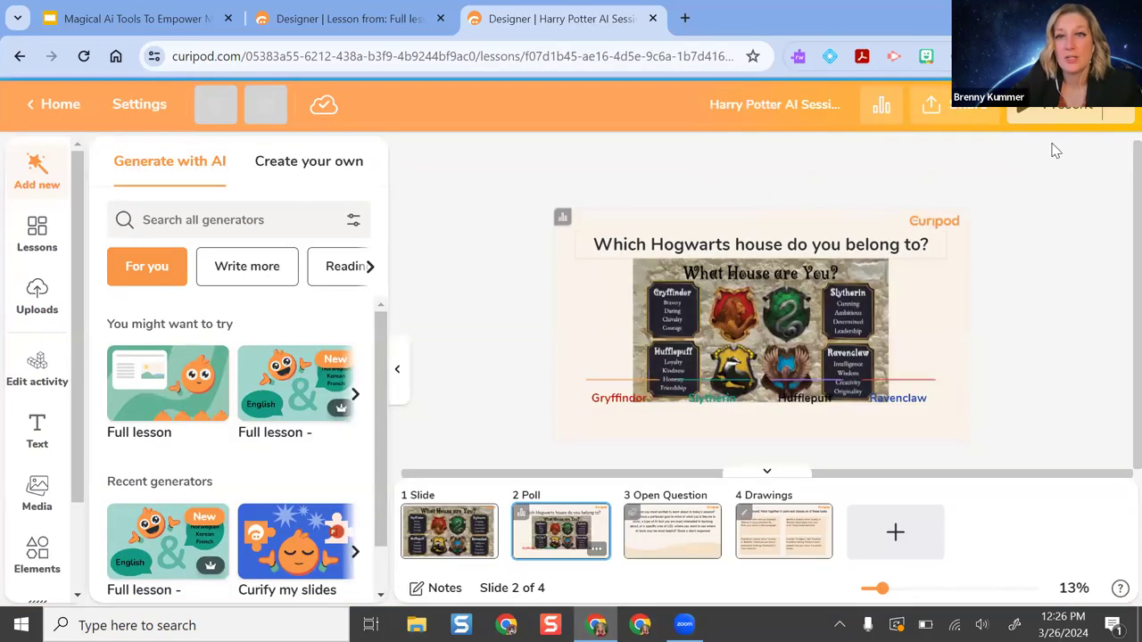
left_click(1058, 116)
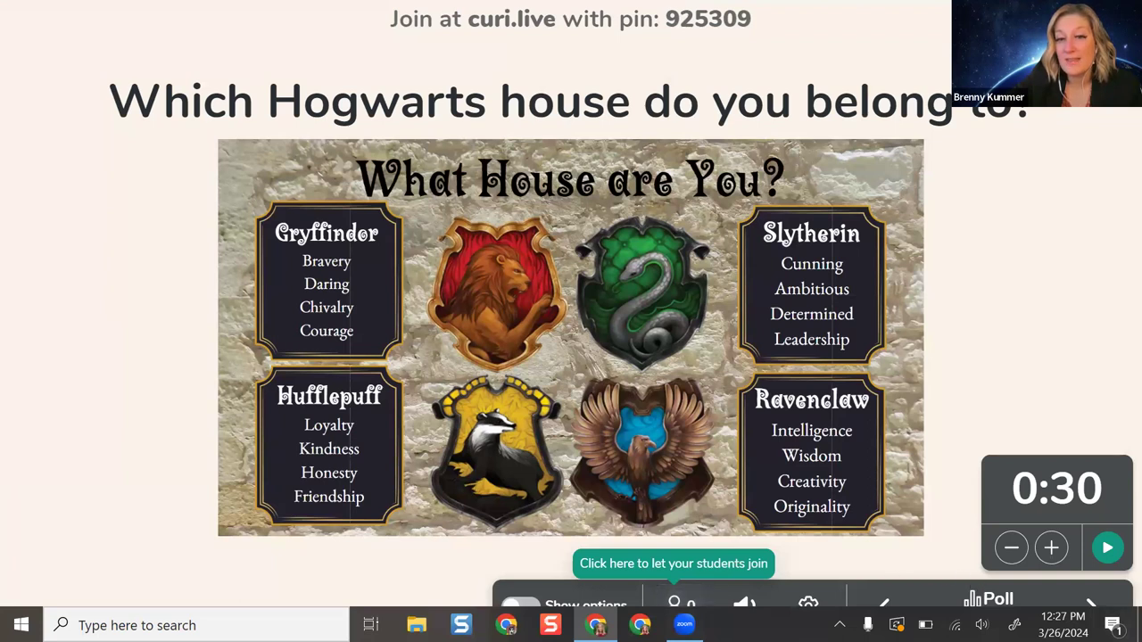
left_click(1091, 606)
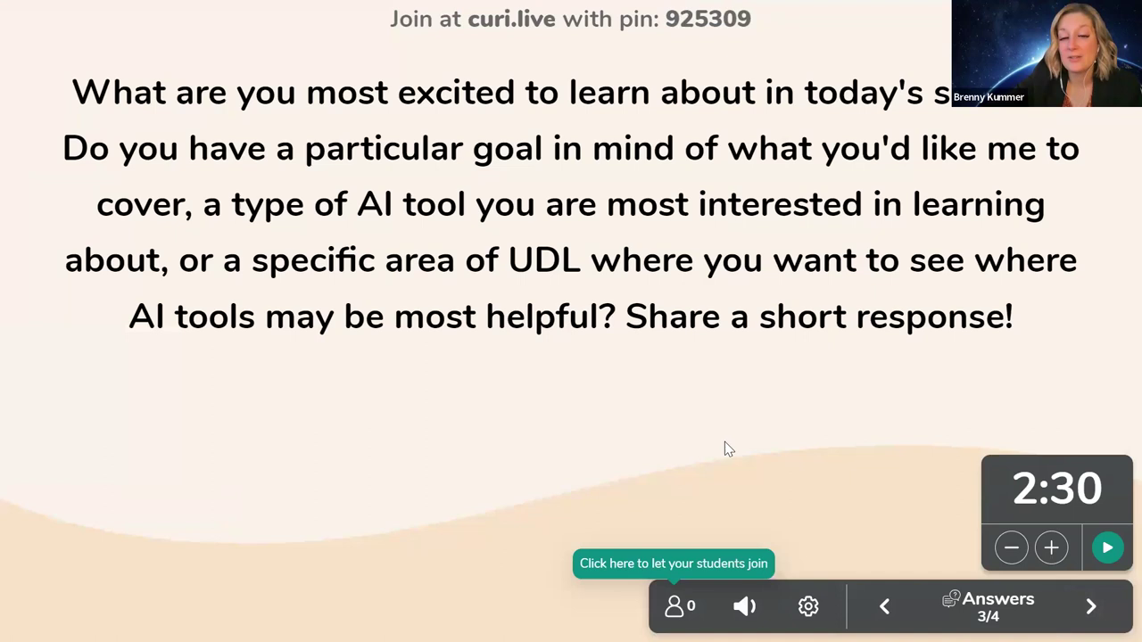
left_click(884, 605)
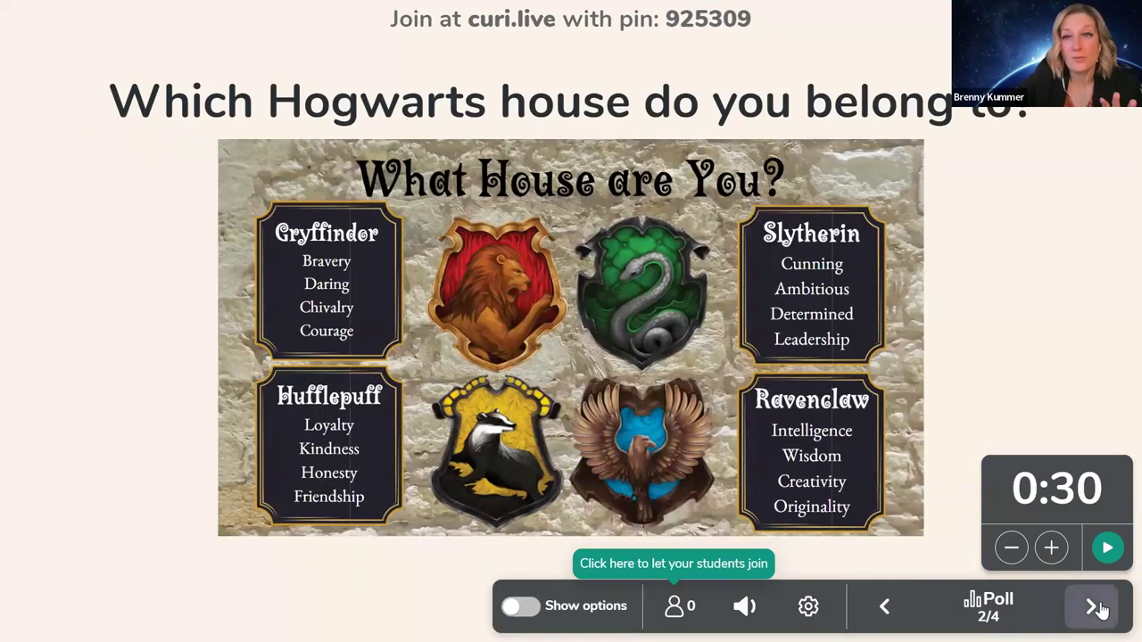
- Raise the poll's countdown timer to 0:40, then set it back to 0:30
left_click(1042, 553)
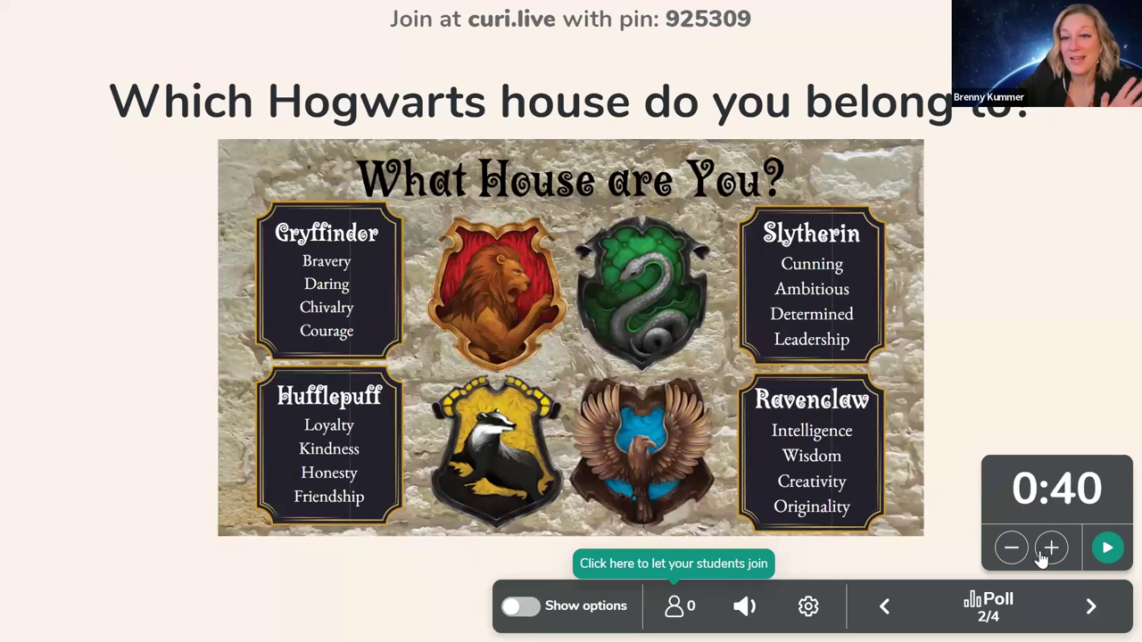
left_click(1012, 548)
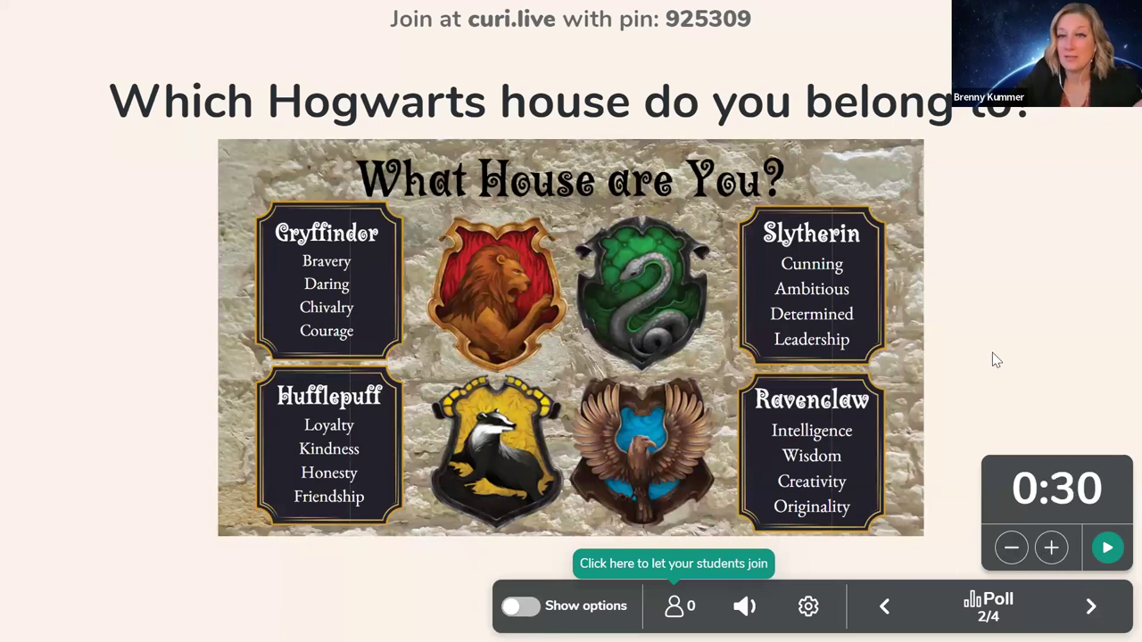
left_click(744, 606)
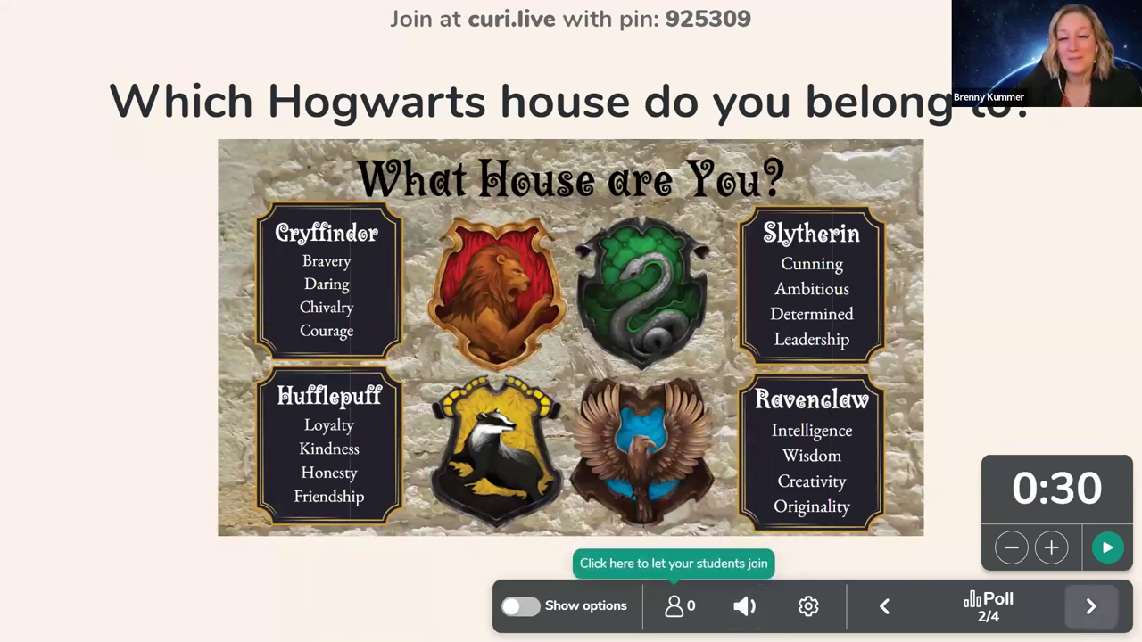
- Page forward through the presented lesson to the choice board, then back to the first slide
left_click(1090, 605)
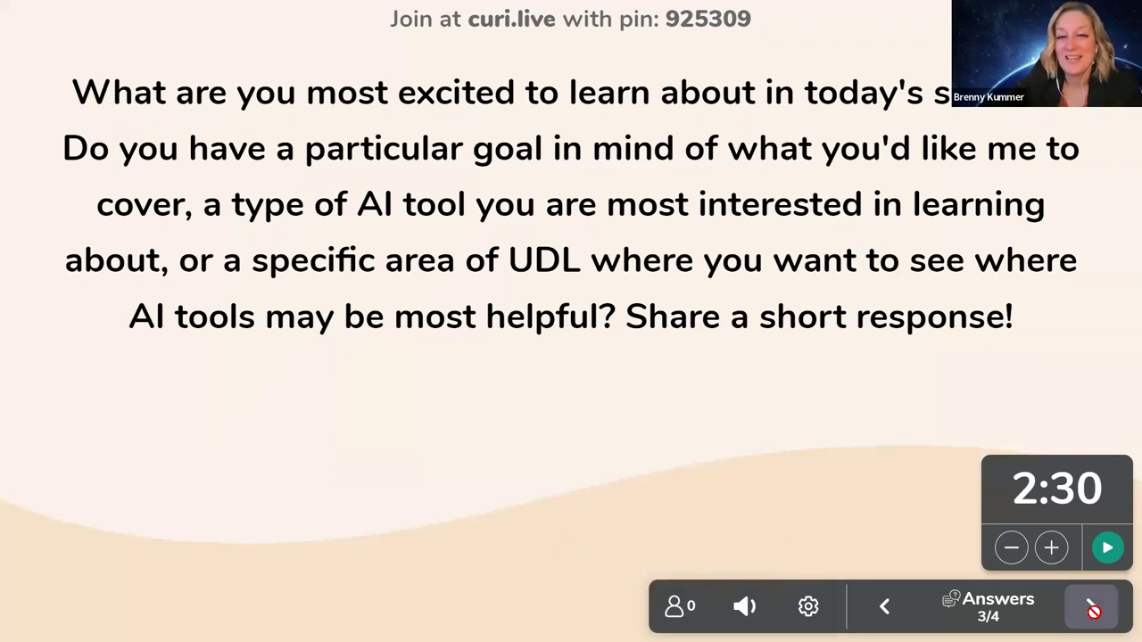
left_click(1092, 608)
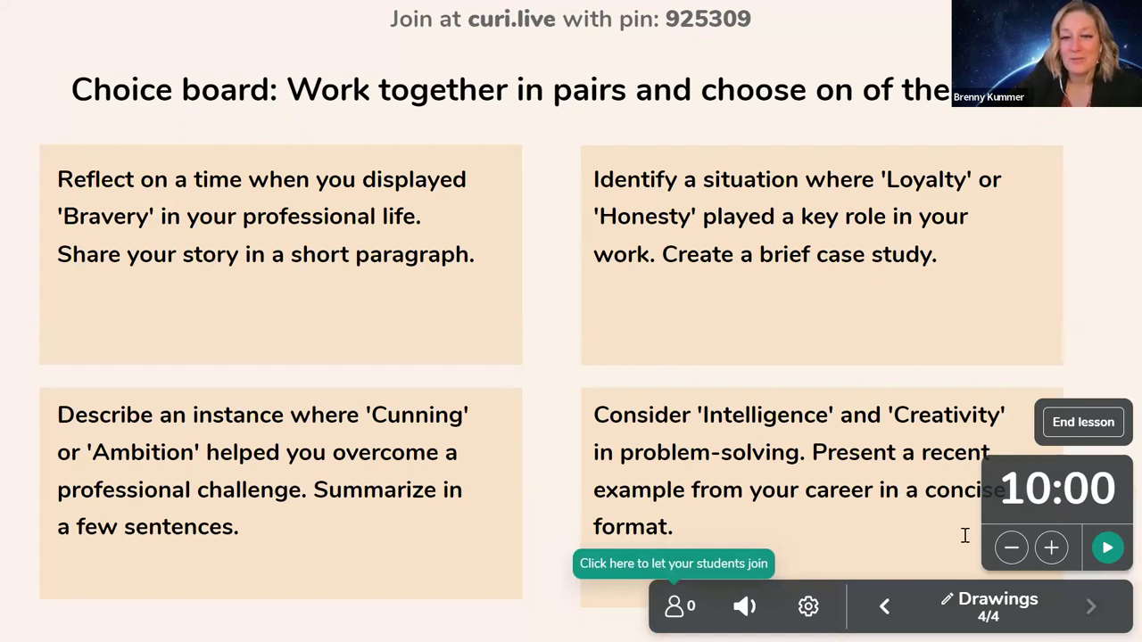
left_click(884, 607)
left_click(884, 607)
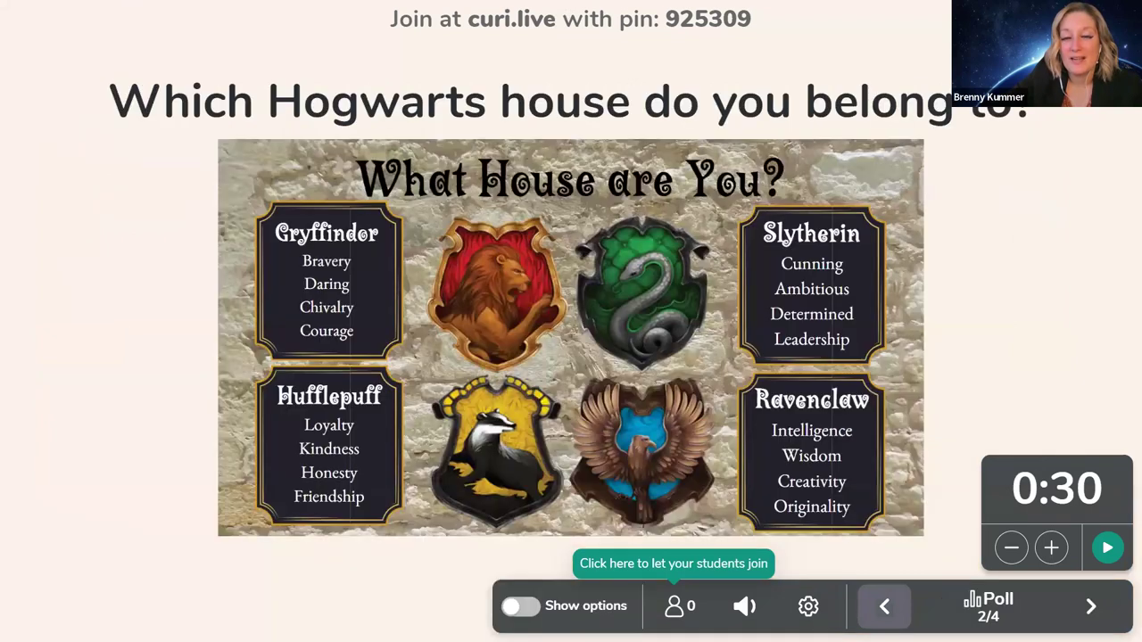
left_click(887, 606)
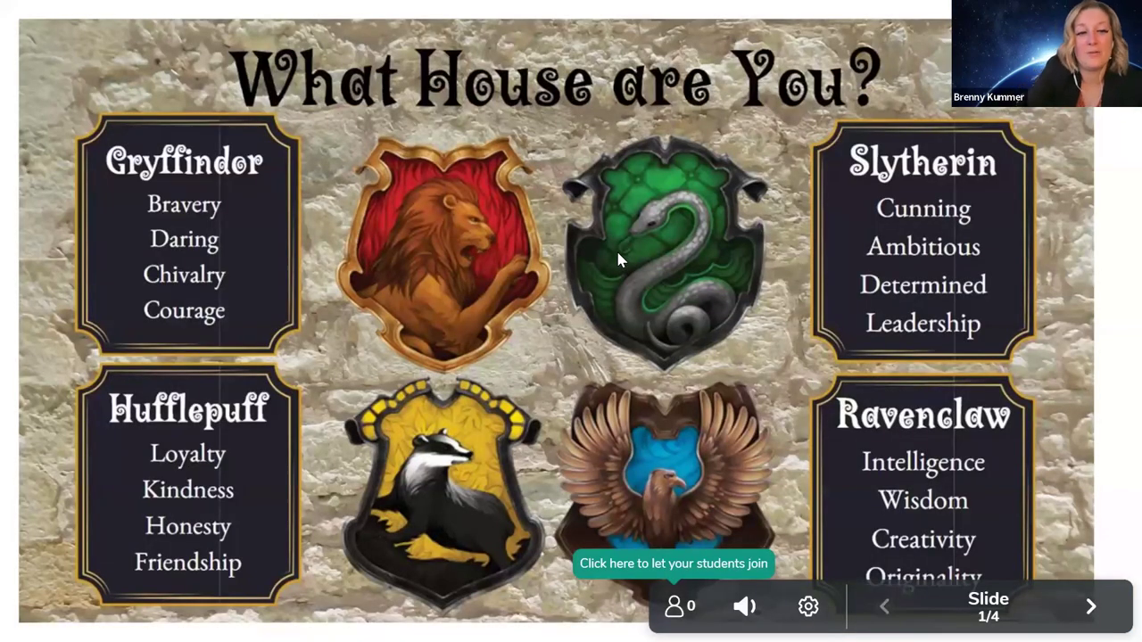
- Exit the full-screen presentation, return to the generated bilingual lesson, and close the Harry Potter lesson
key("Escape")
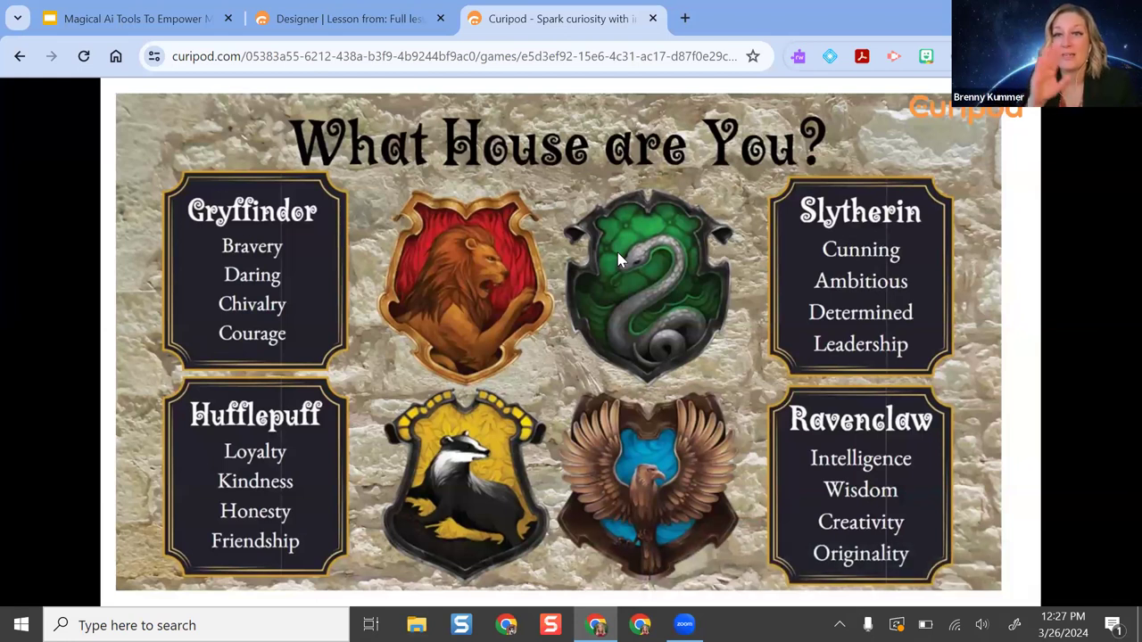
mouse_move(529, 106)
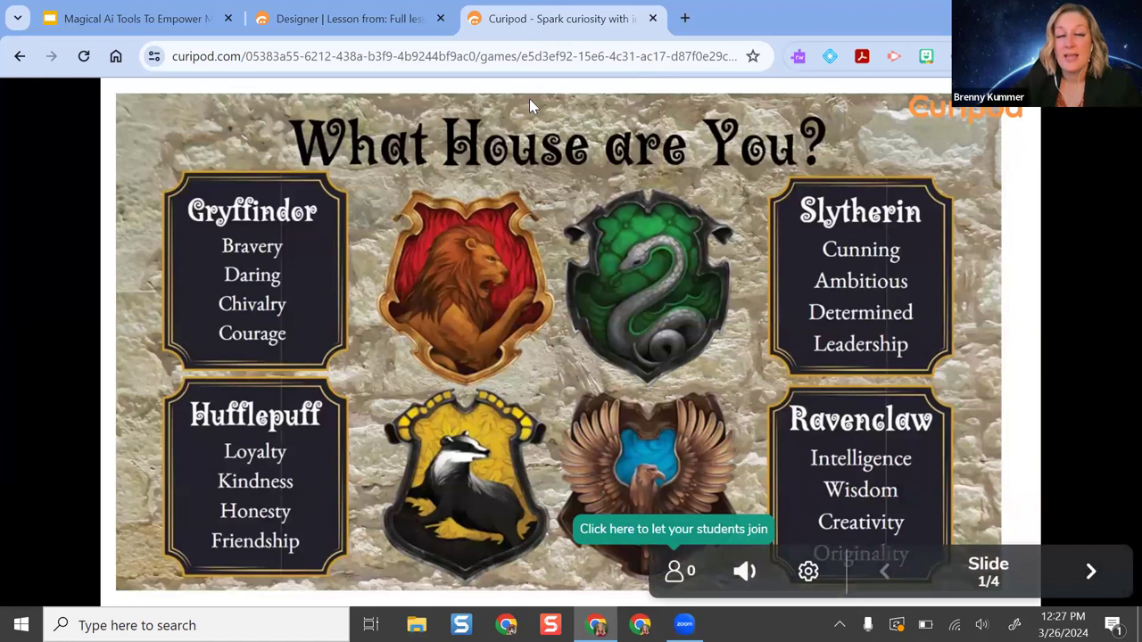
left_click(348, 18)
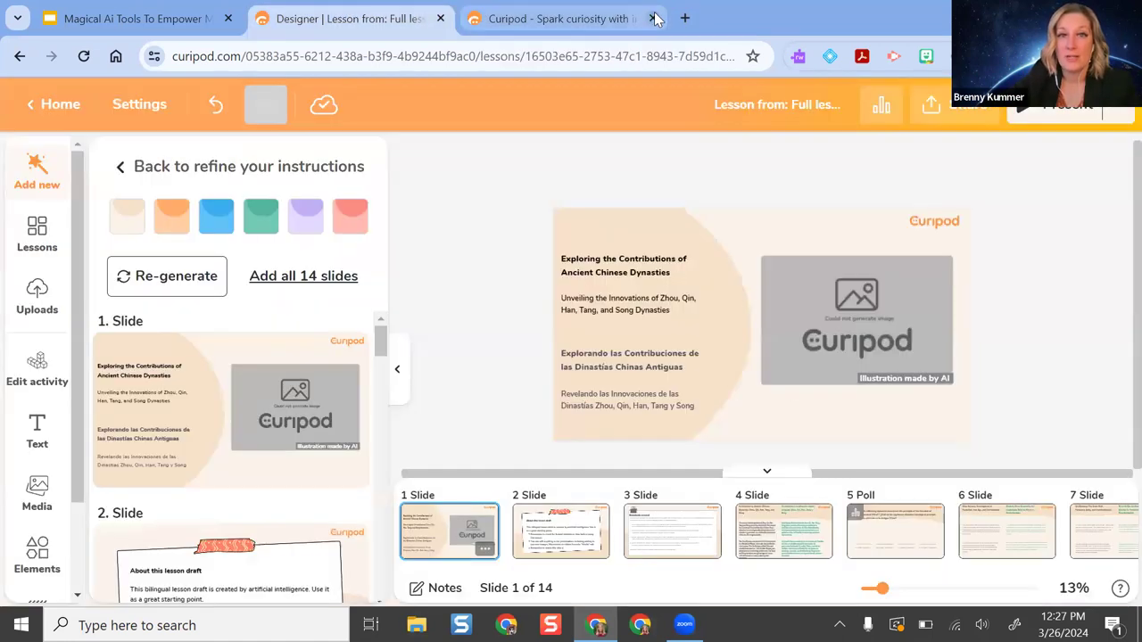
left_click(654, 18)
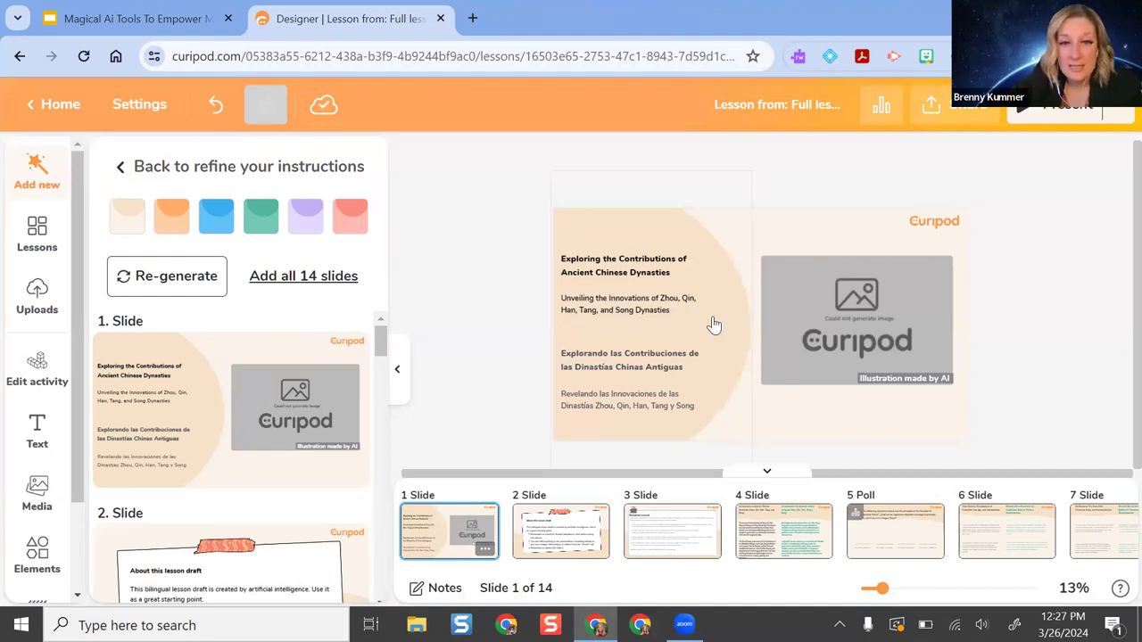
- Review the bilingual lesson's title, draft notes, standards covered, introduction to ancient Chinese dynasties, and the slide 5 poll
left_click(670, 297)
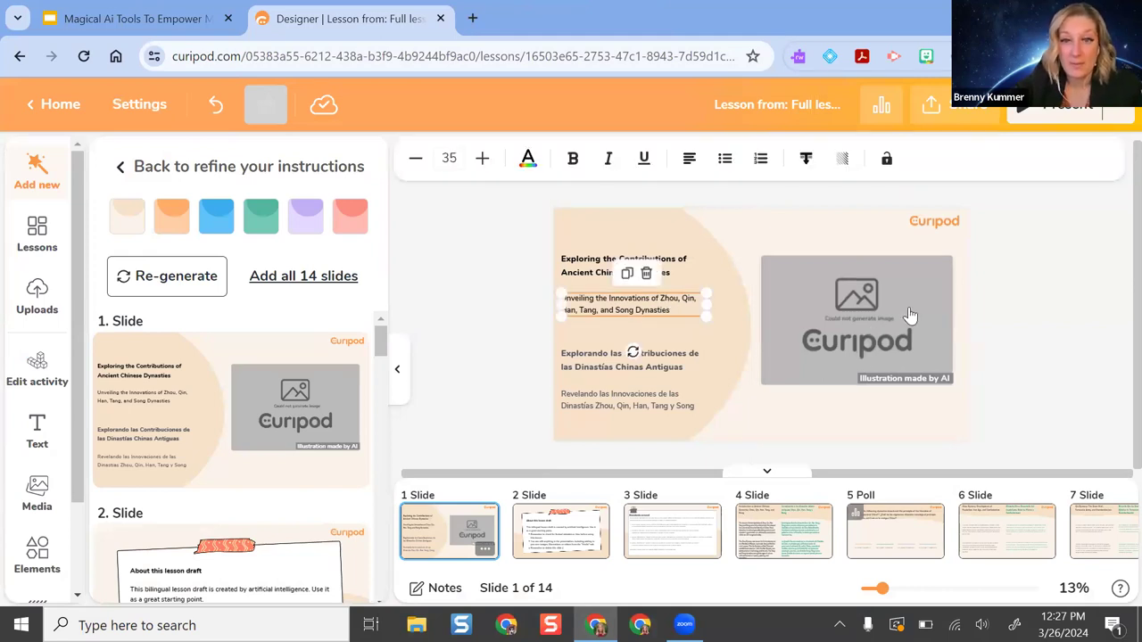
left_click(1042, 299)
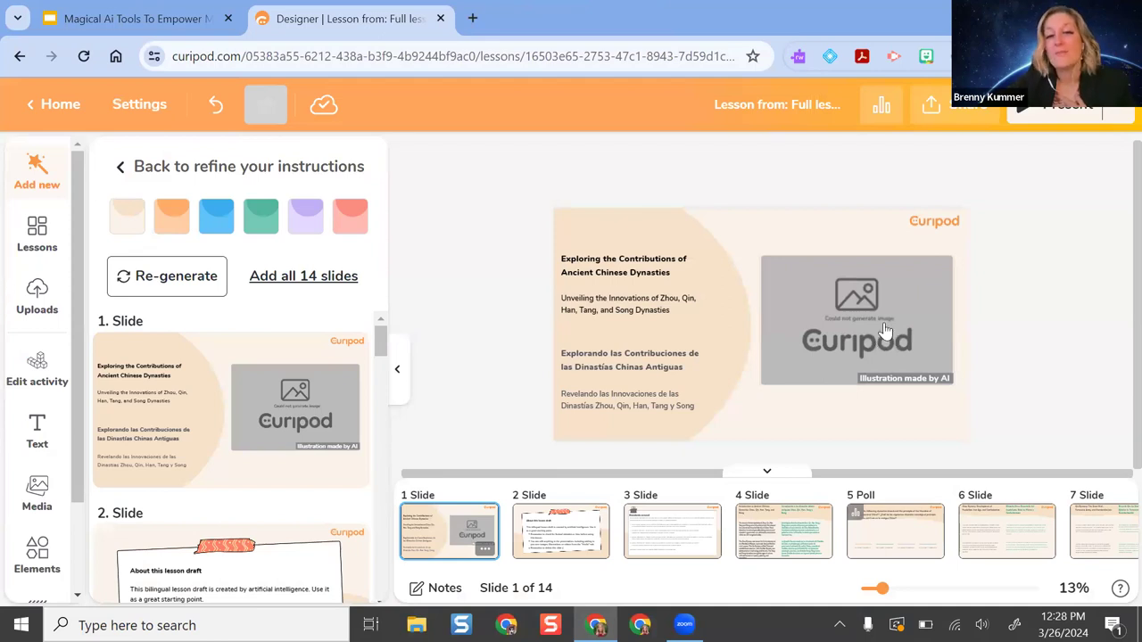
left_click(547, 531)
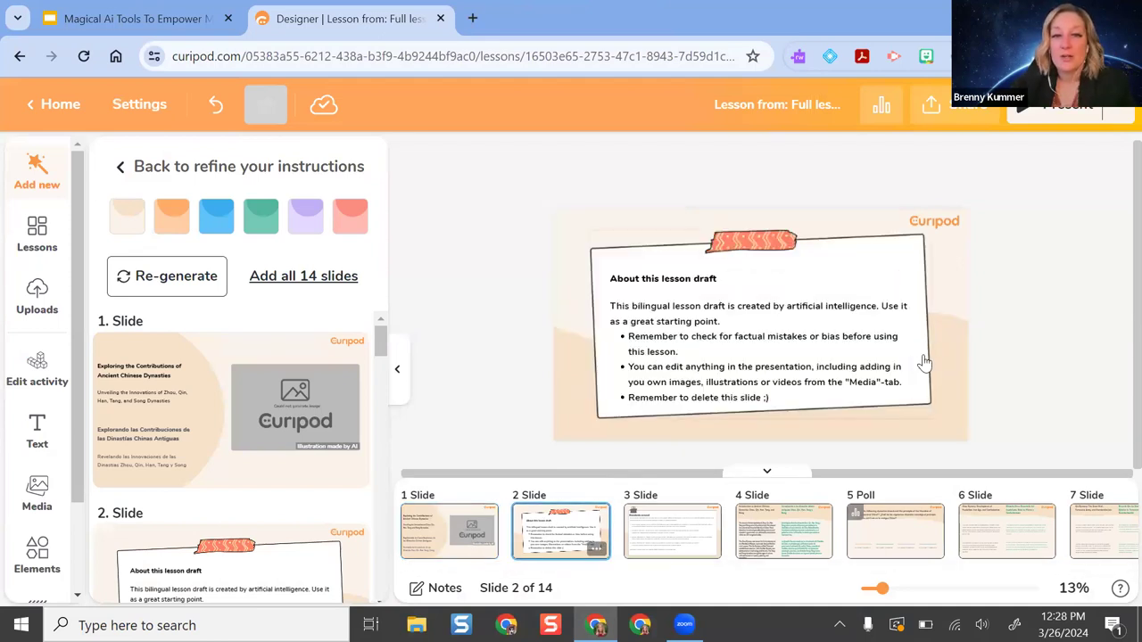
left_click(650, 543)
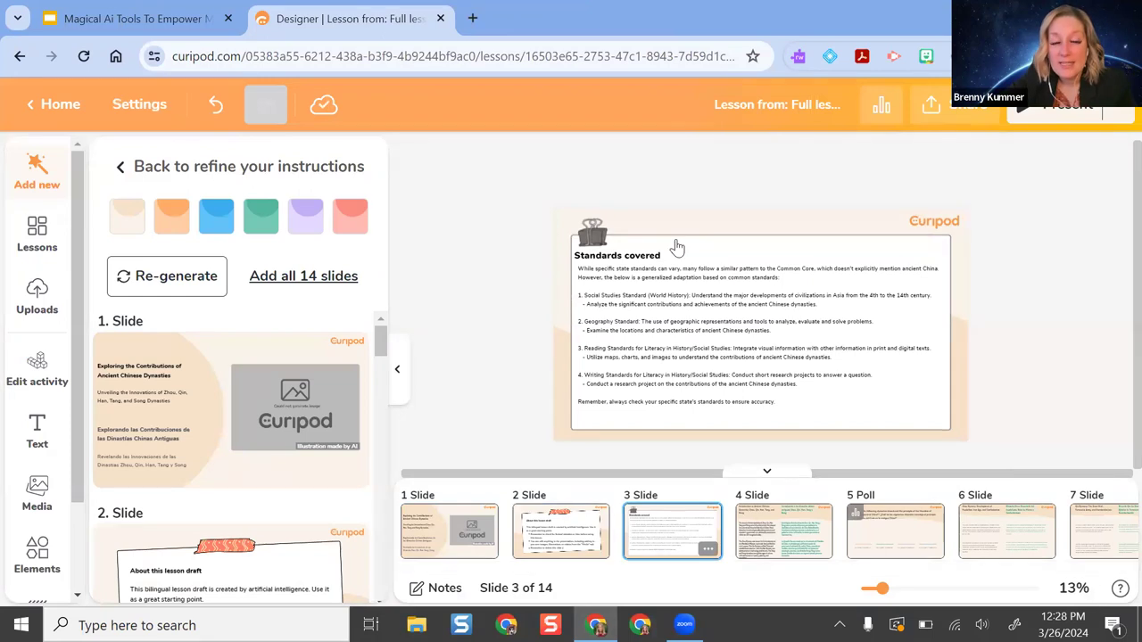
left_click(763, 528)
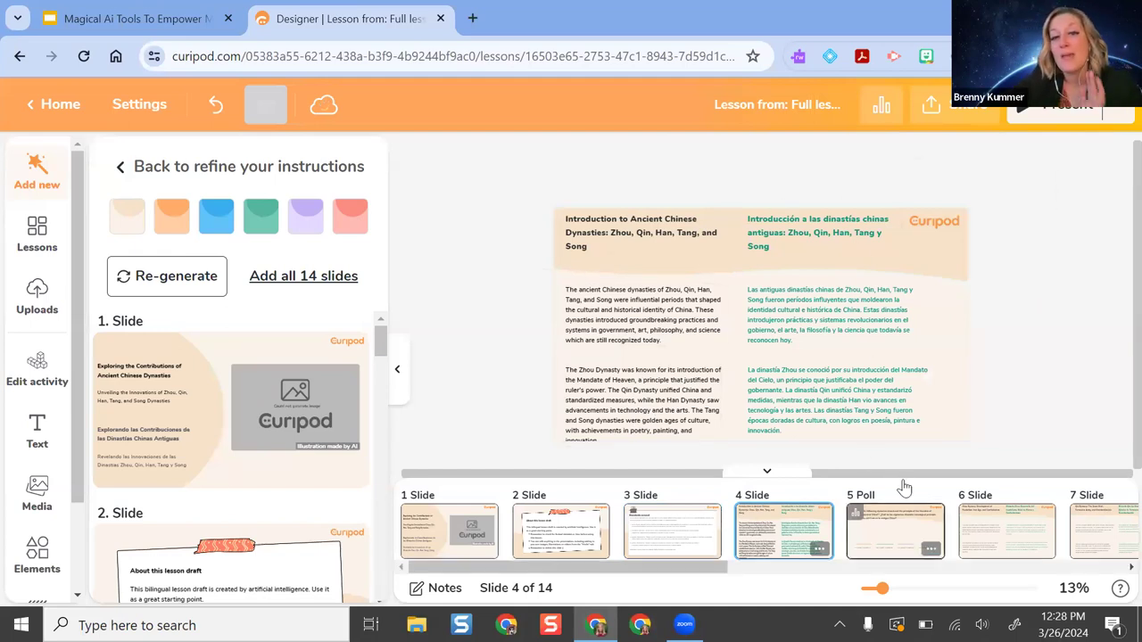
left_click(886, 530)
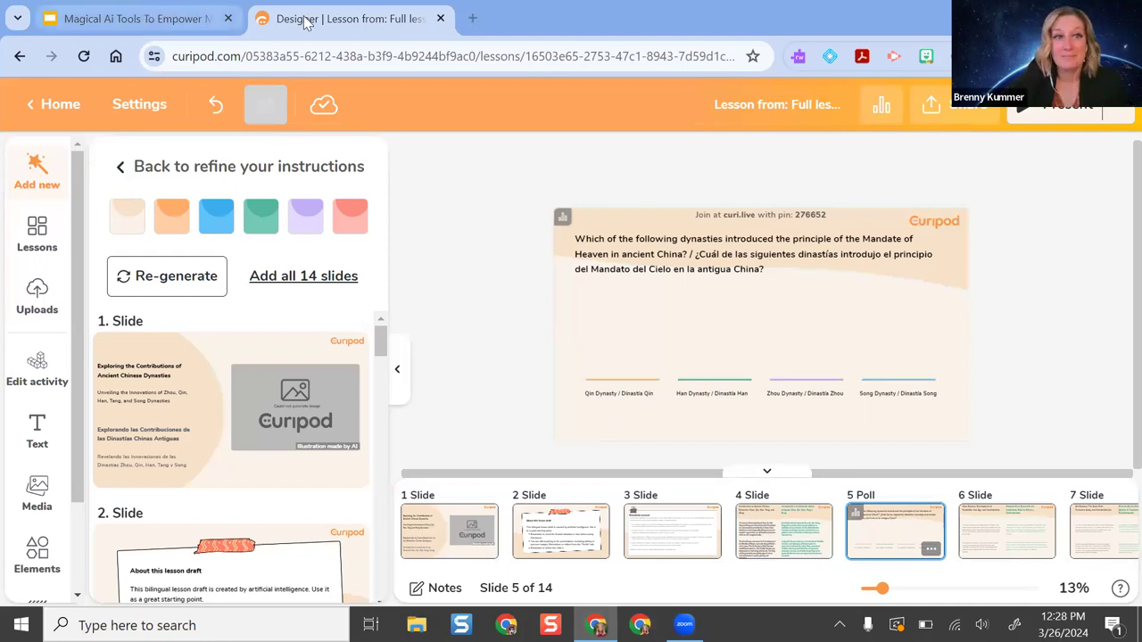
- Return to the Curipod home page, look over its generators, and close Curipod to get back to the slide presentation
left_click(50, 116)
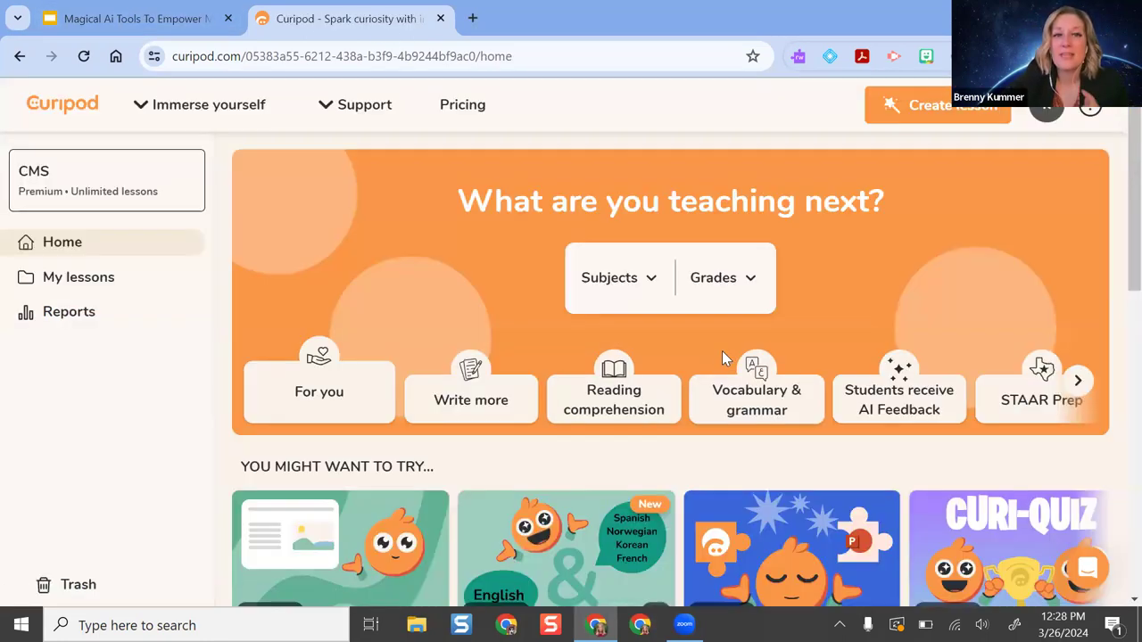
scroll(693, 228, "down", 3)
scroll(693, 231, "down", 1)
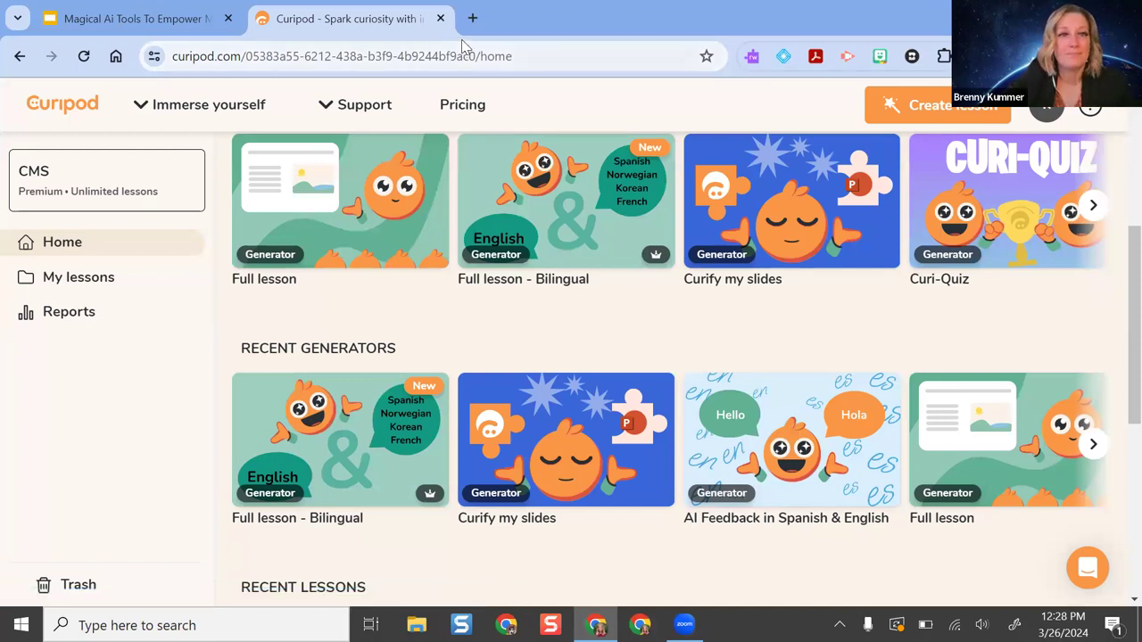
left_click(439, 18)
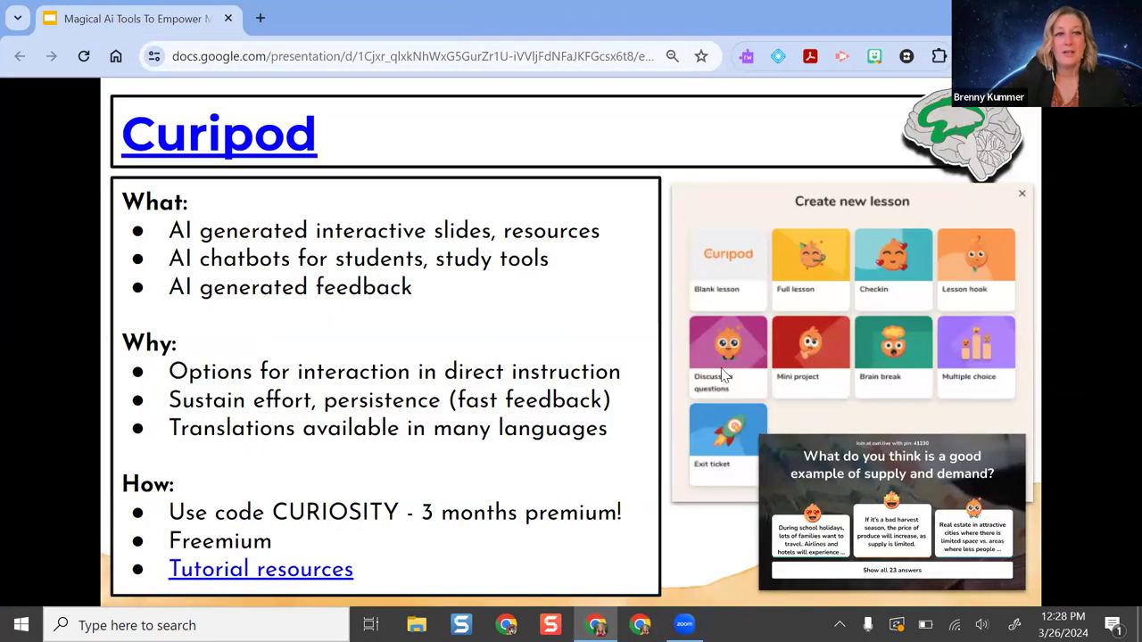
- Advance the presentation to the AI Bots for Students slide and open the linked School.Ai website
key("Right")
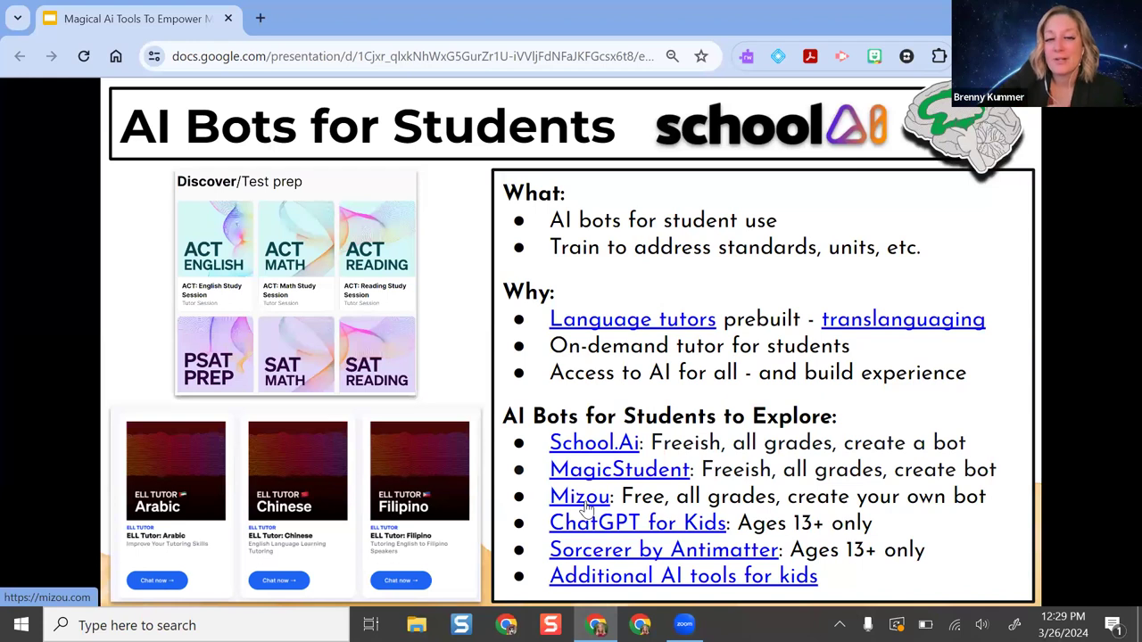
left_click(604, 444)
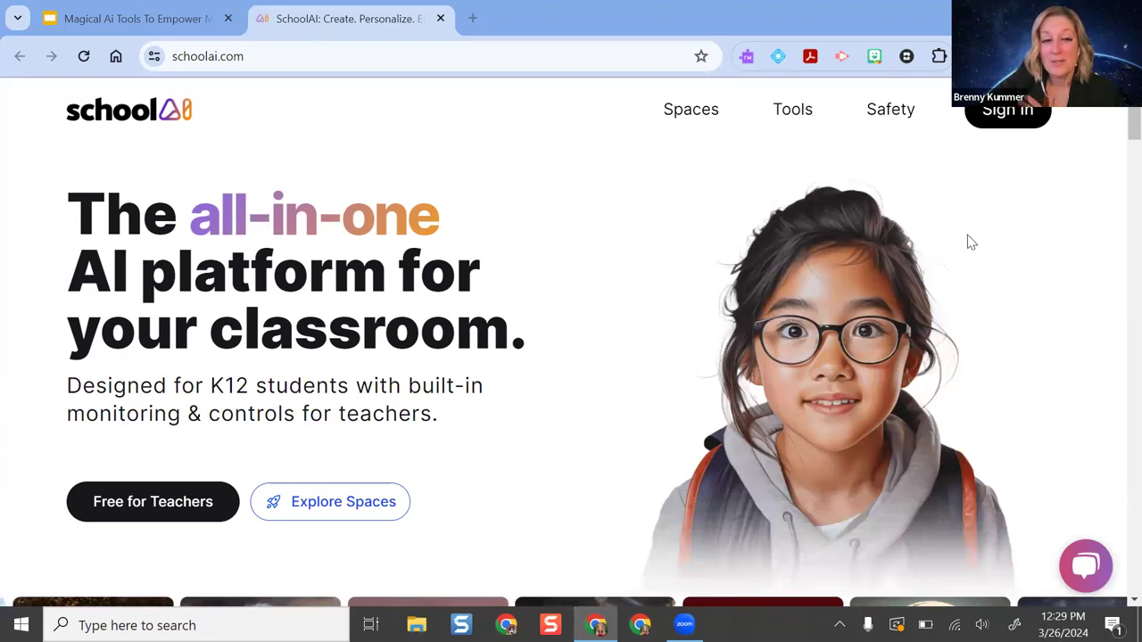
scroll(971, 242, "down", 2)
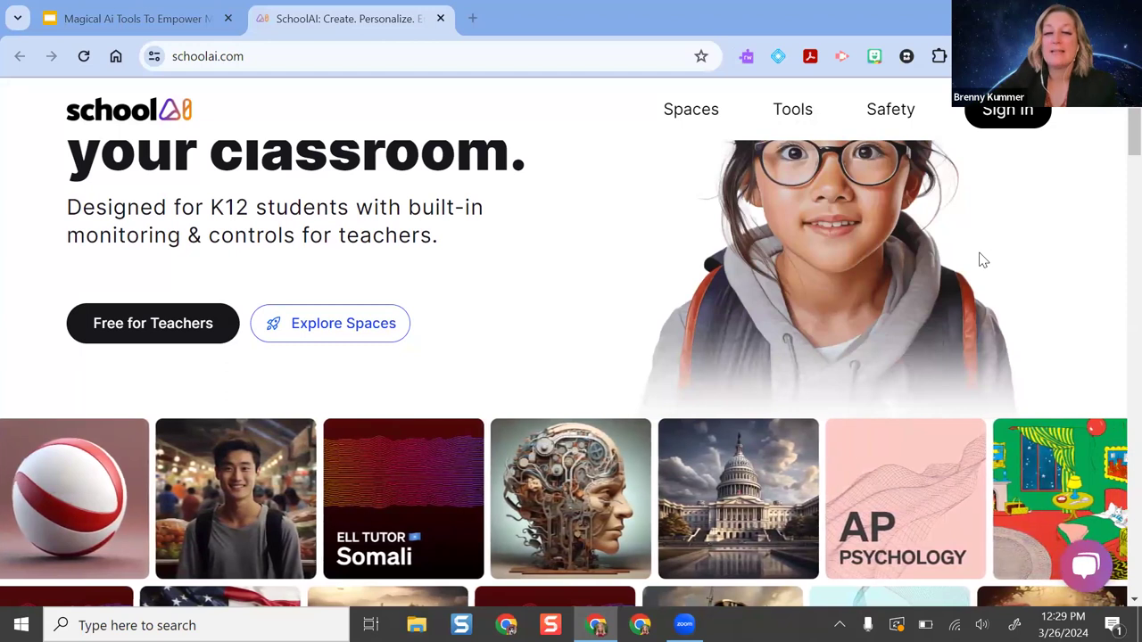
- Review the SchoolAI home page sections on sample Spaces, ChatGPT-powered experiences, Mission Control, real-time student insights, and AI training
scroll(981, 259, "down", 2)
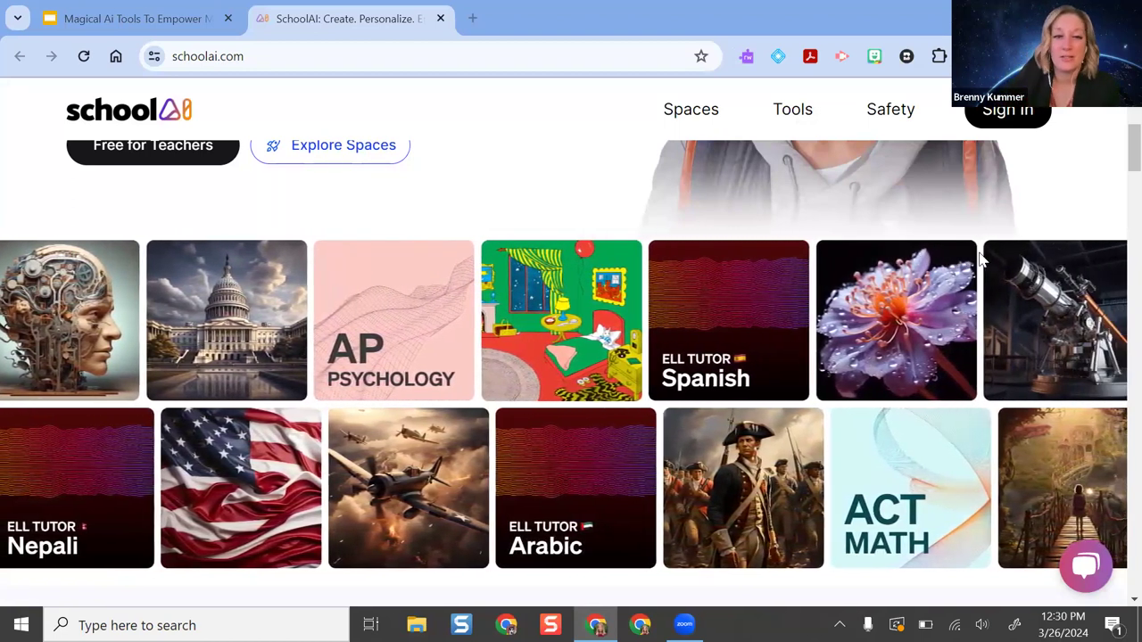
scroll(656, 330, "down", 4)
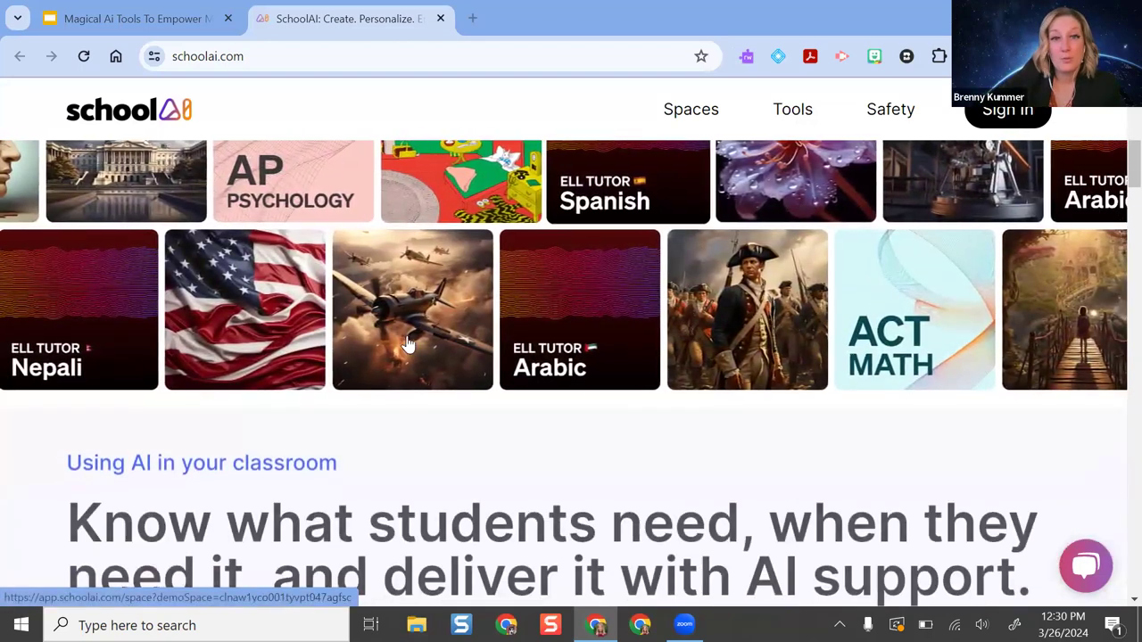
scroll(805, 361, "down", 6)
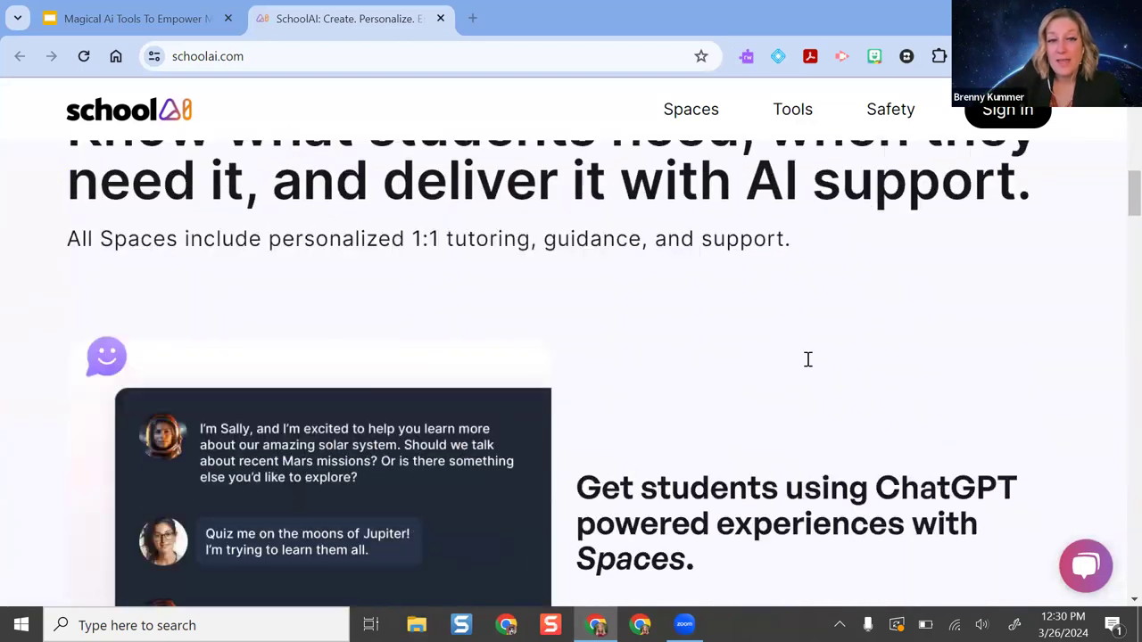
scroll(260, 178, "up", 1)
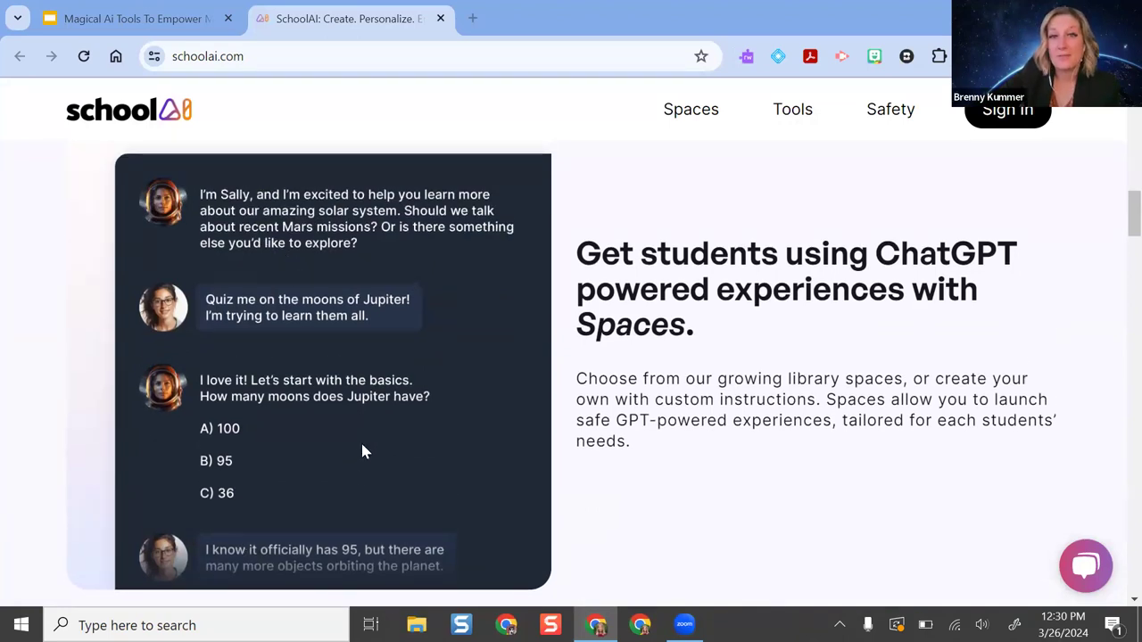
scroll(779, 375, "down", 4)
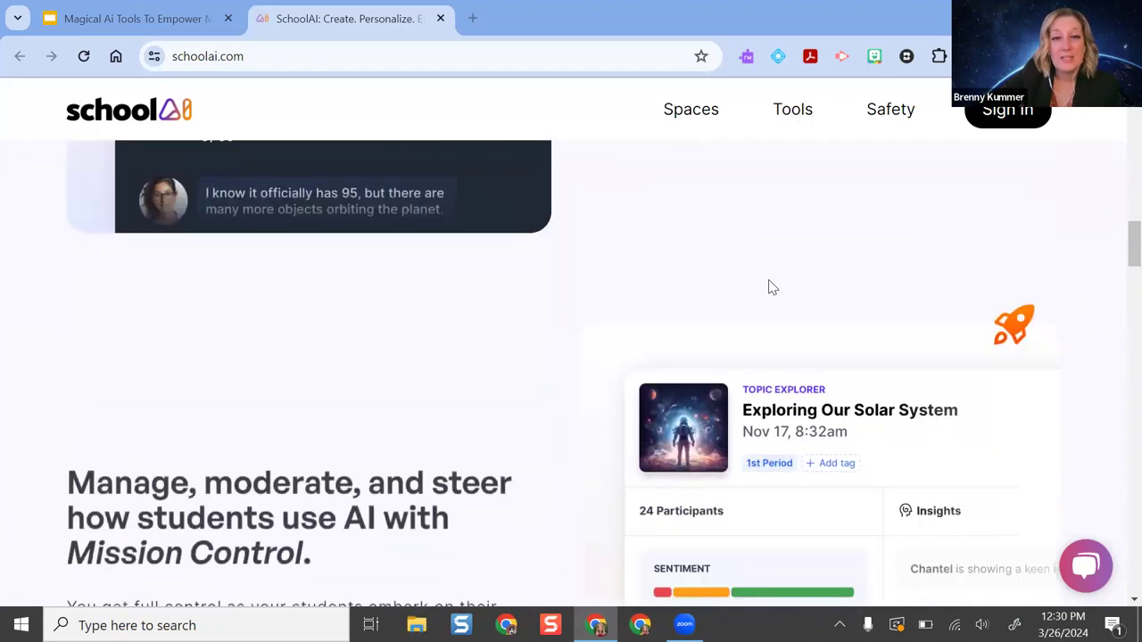
scroll(770, 287, "down", 2)
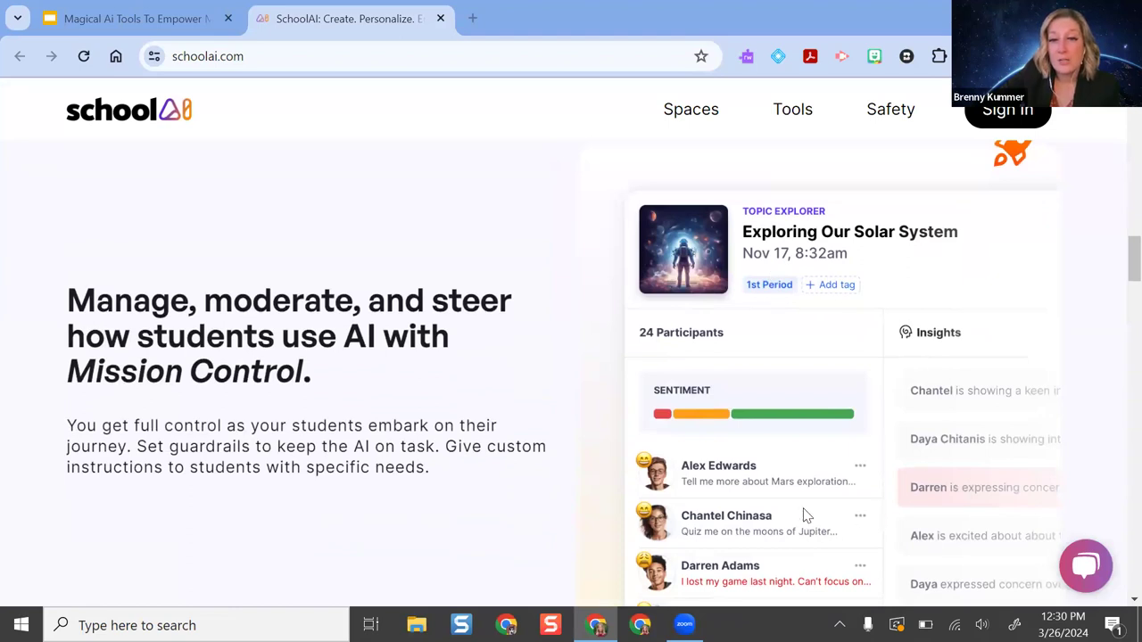
scroll(831, 368, "down", 1)
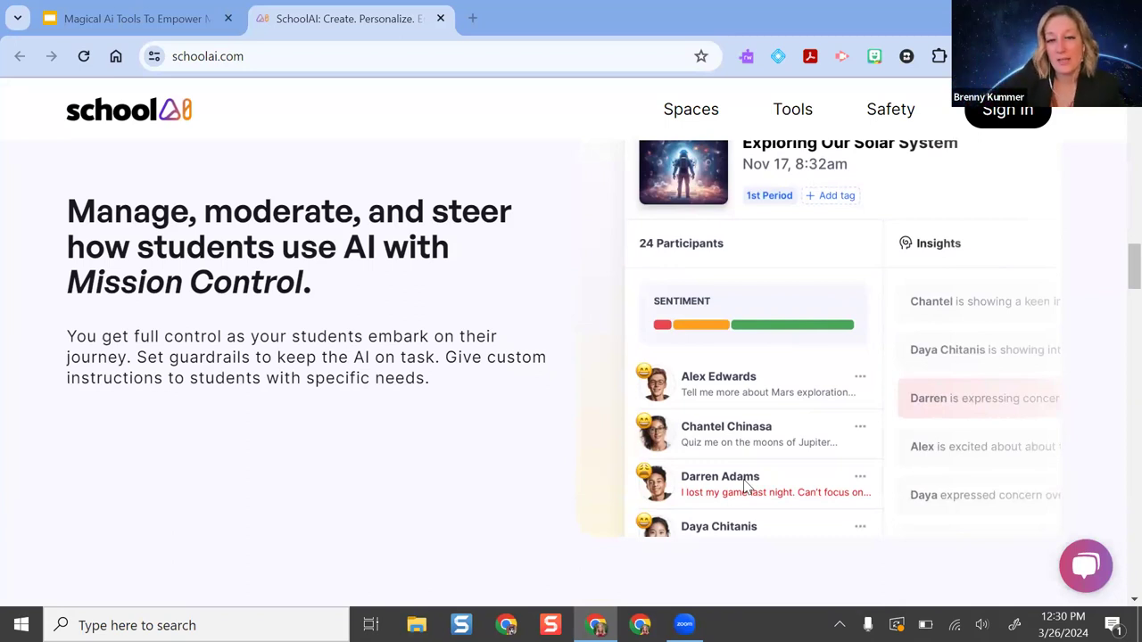
scroll(748, 486, "down", 7)
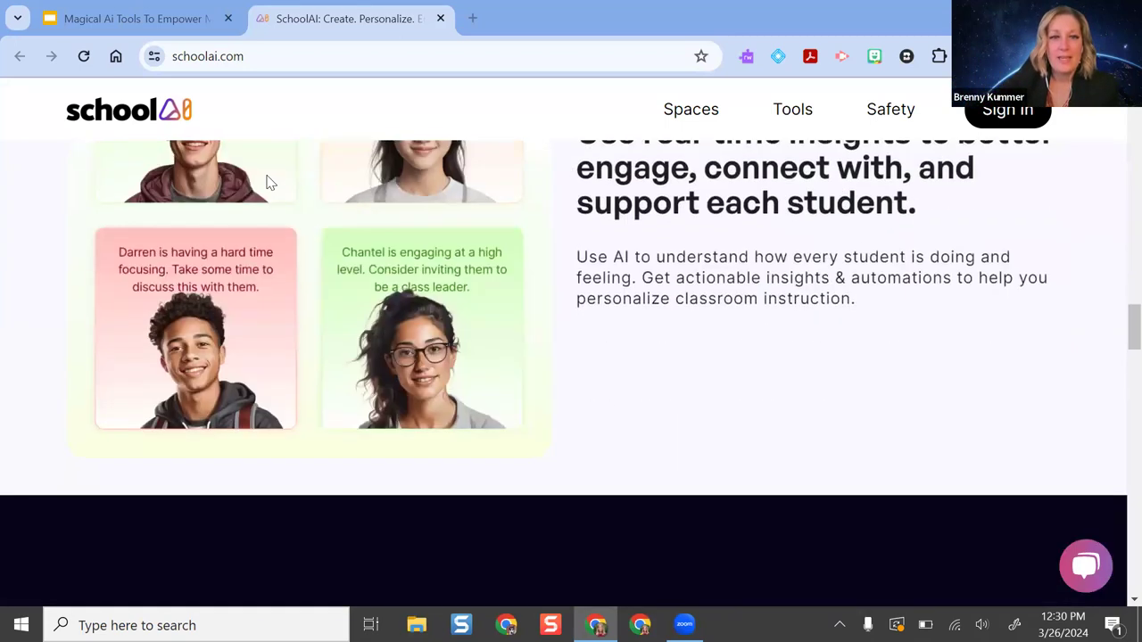
scroll(174, 274, "up", 2)
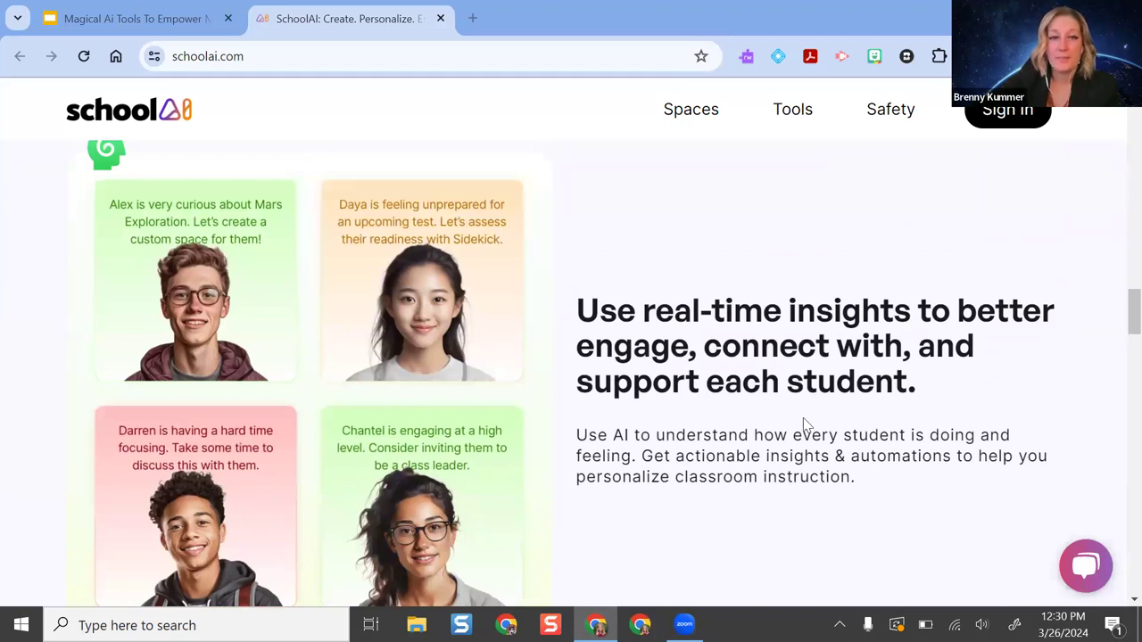
scroll(803, 424, "down", 3)
scroll(801, 413, "down", 3)
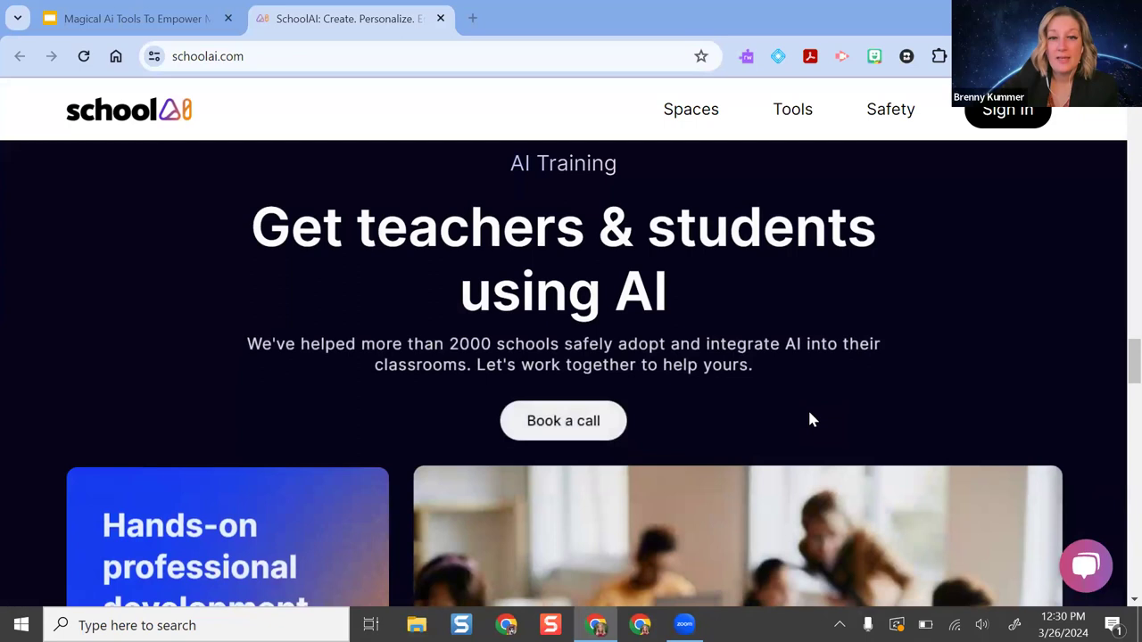
- Return to the beginning of the SchoolAI home page and look over the sample Space tiles
scroll(807, 420, "up", 15)
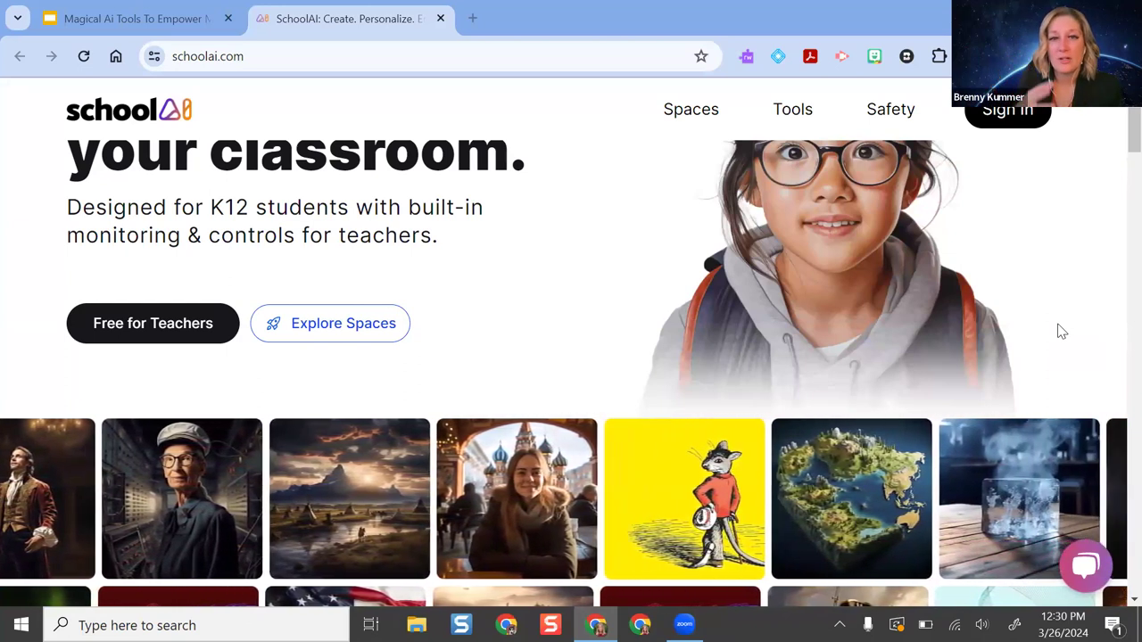
scroll(1062, 332, "down", 1)
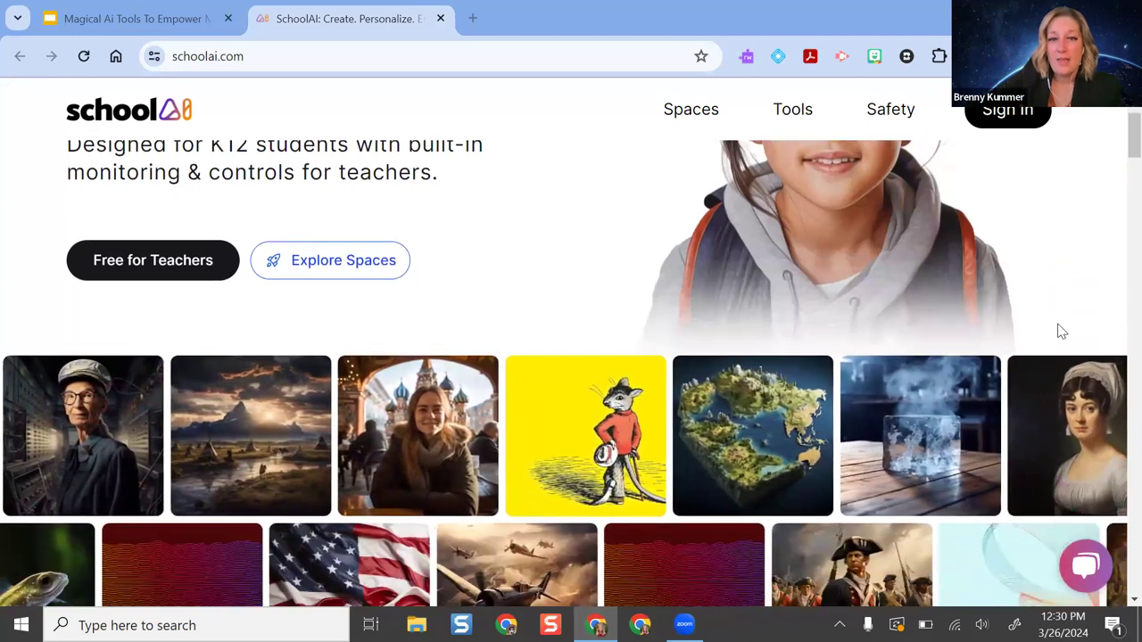
scroll(1061, 331, "down", 1)
scroll(738, 371, "down", 1)
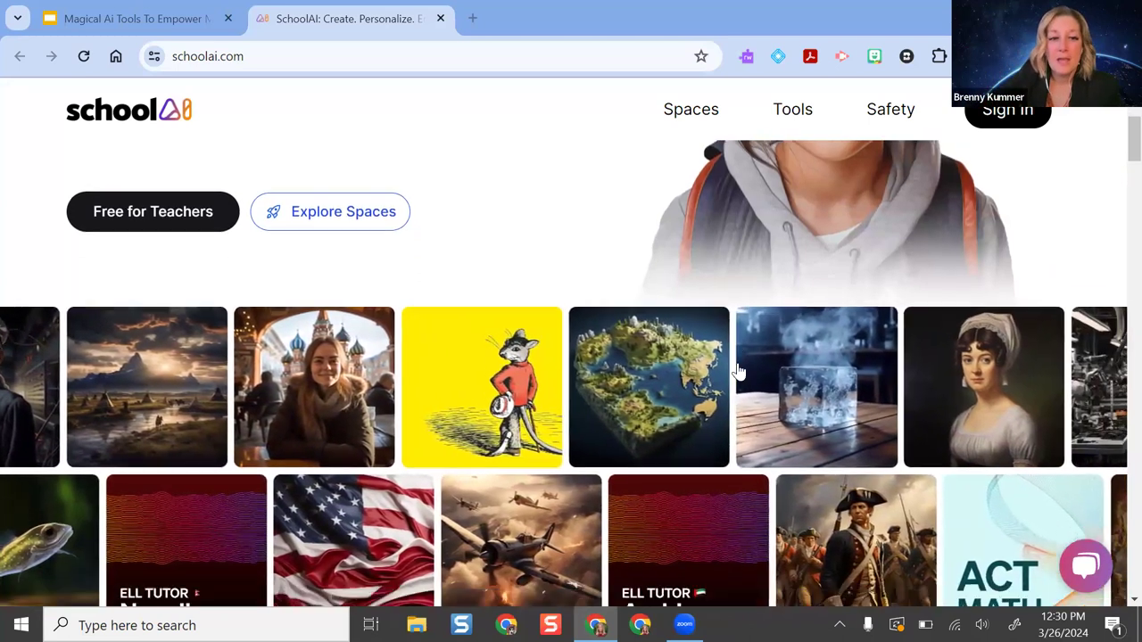
scroll(739, 371, "down", 3)
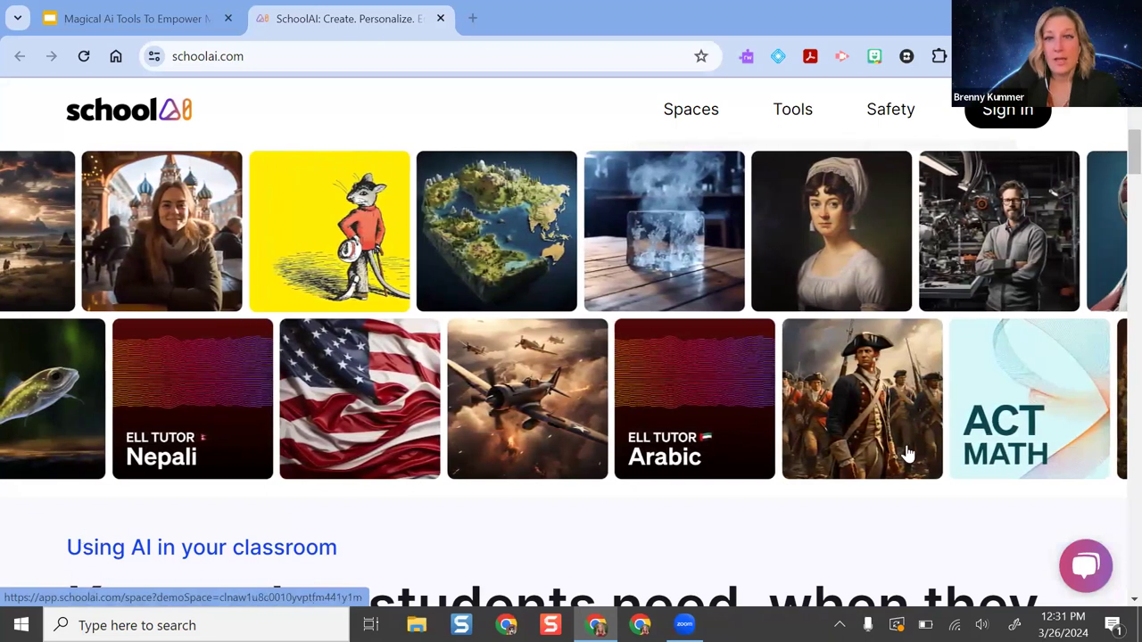
scroll(907, 455, "up", 4)
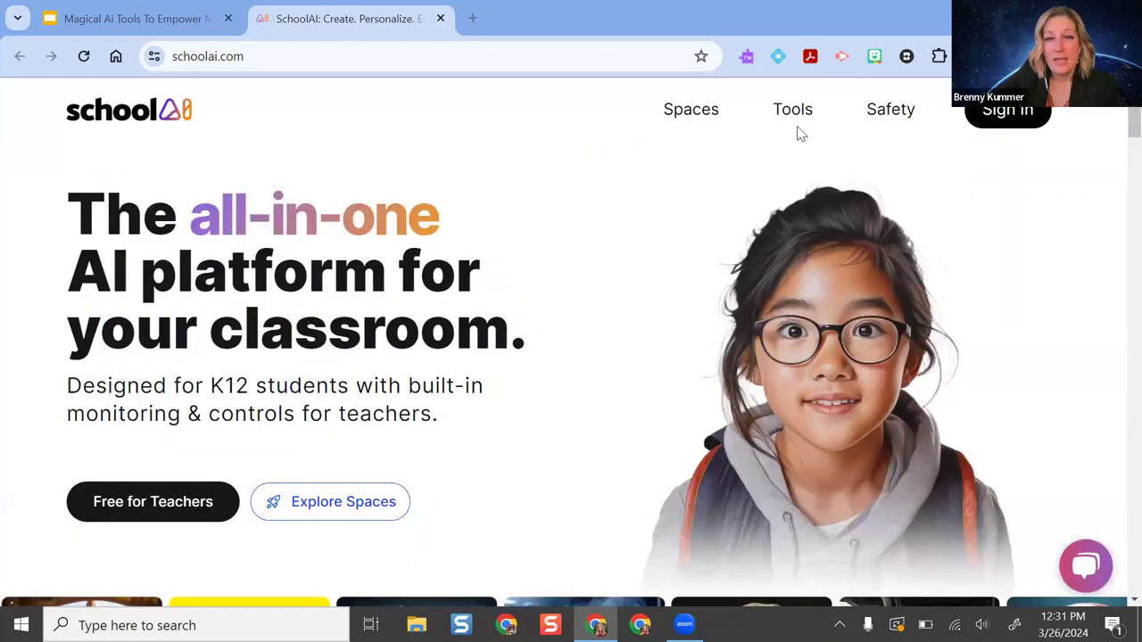
- Open the SchoolAI Spaces library and look over its study sessions, subjects, and experience categories
left_click(714, 115)
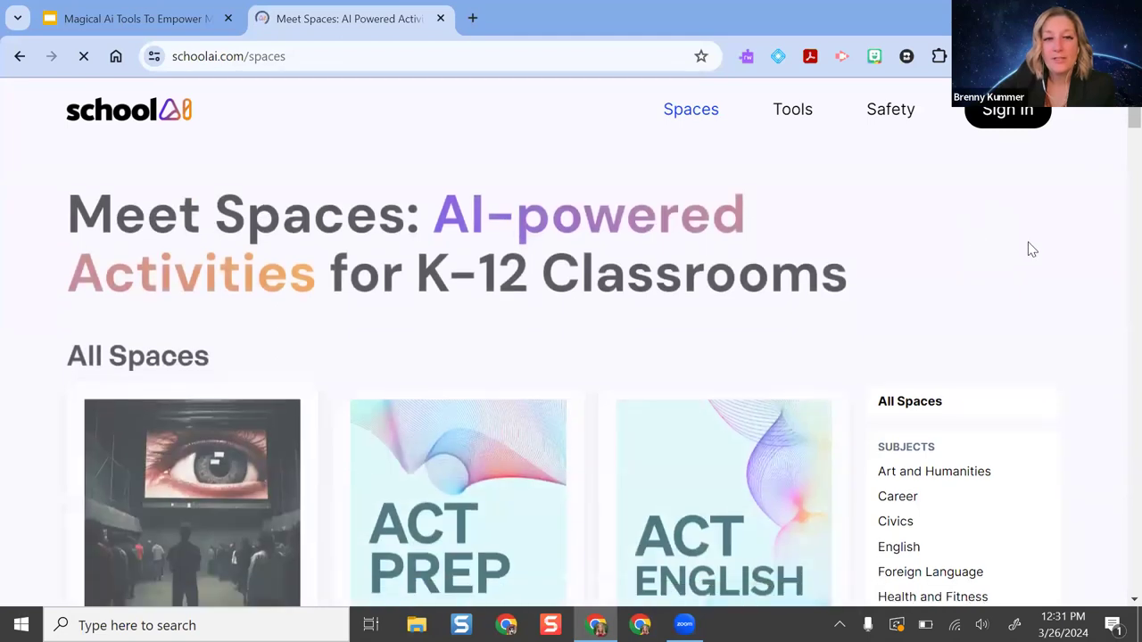
scroll(1039, 250, "down", 3)
scroll(1056, 260, "down", 8)
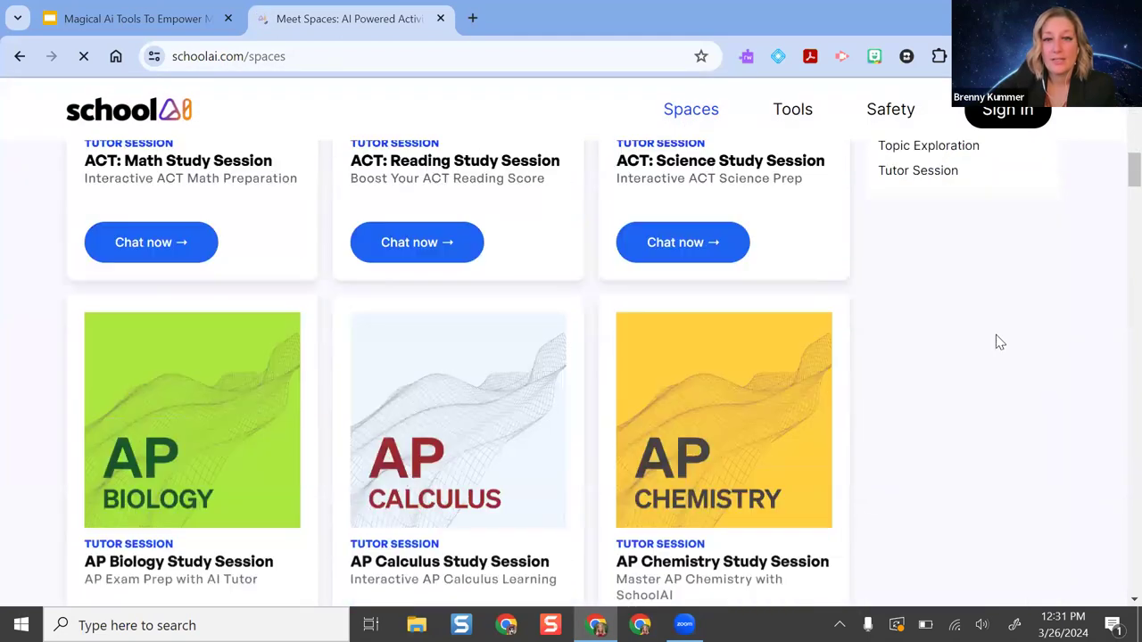
scroll(1076, 308, "up", 5)
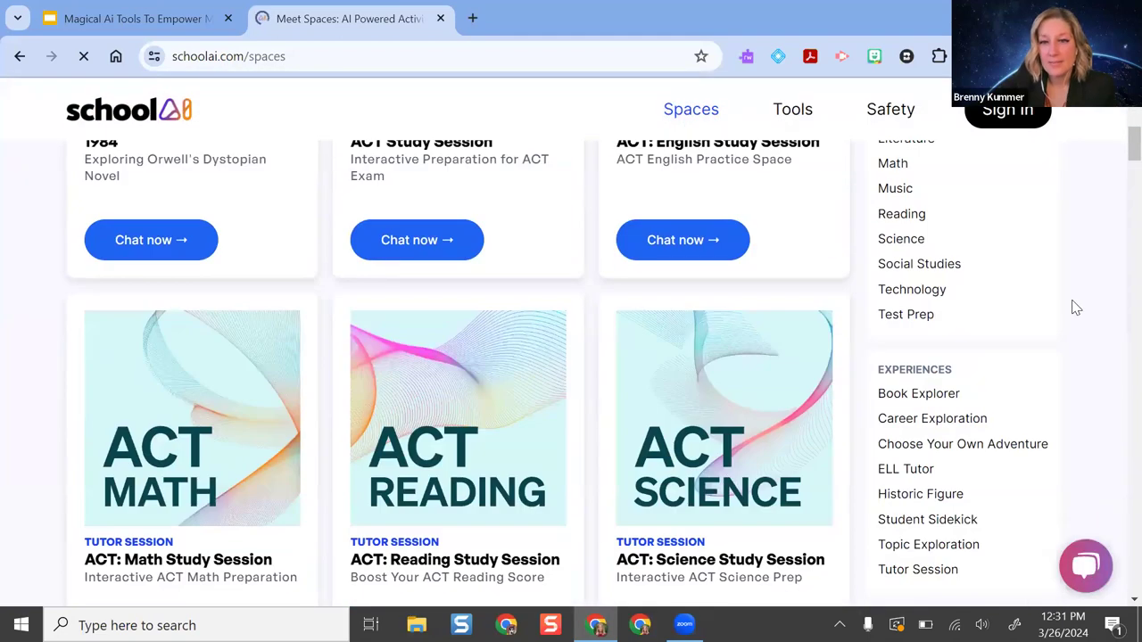
- Filter the Spaces library by the ELL Tutor experience and look through the available language tutors
scroll(981, 348, "down", 1)
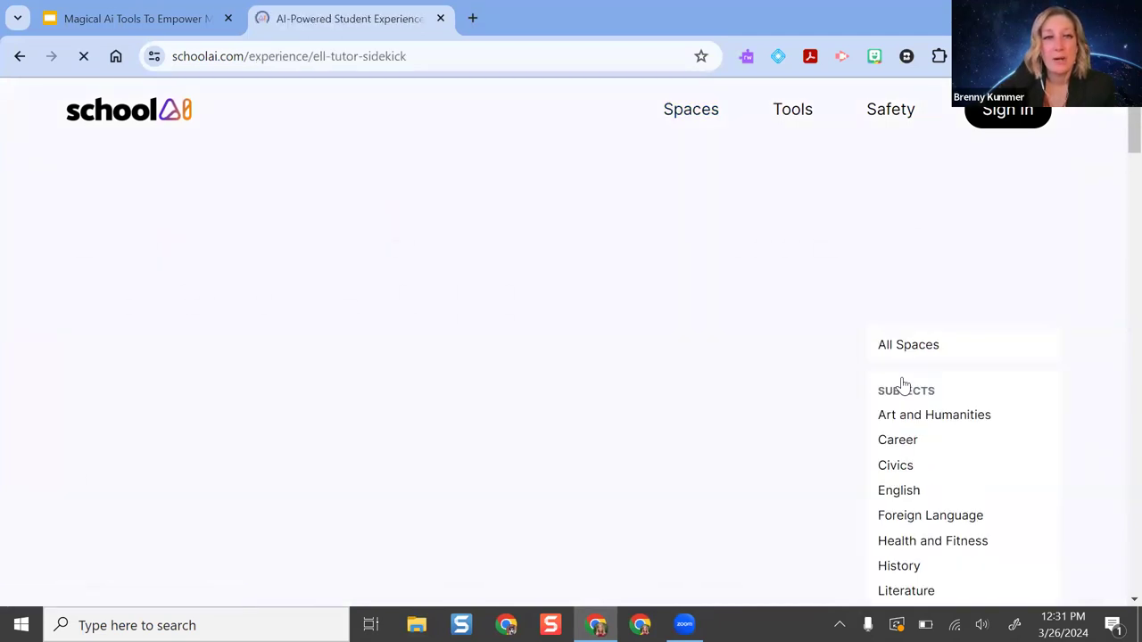
scroll(563, 300, "down", 2)
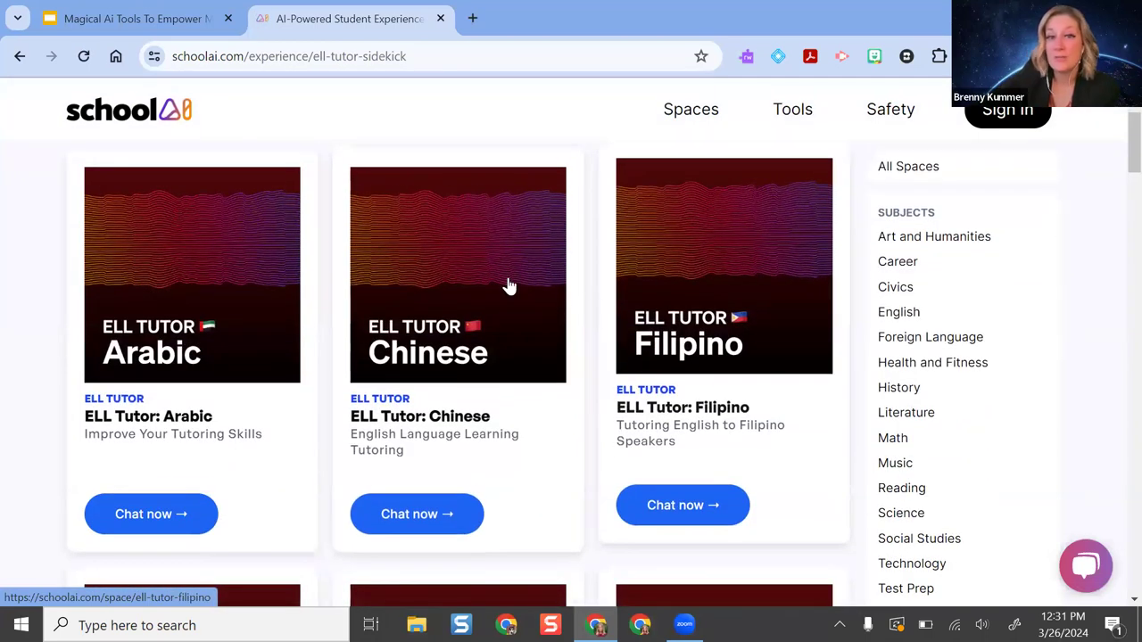
scroll(1060, 373, "down", 6)
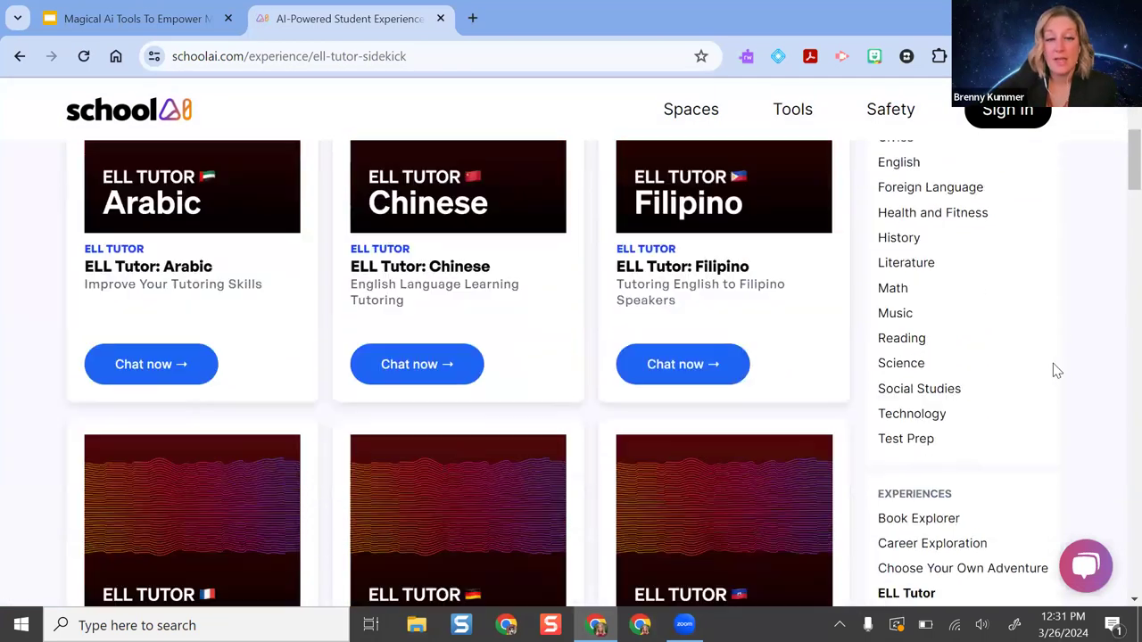
scroll(1057, 371, "down", 5)
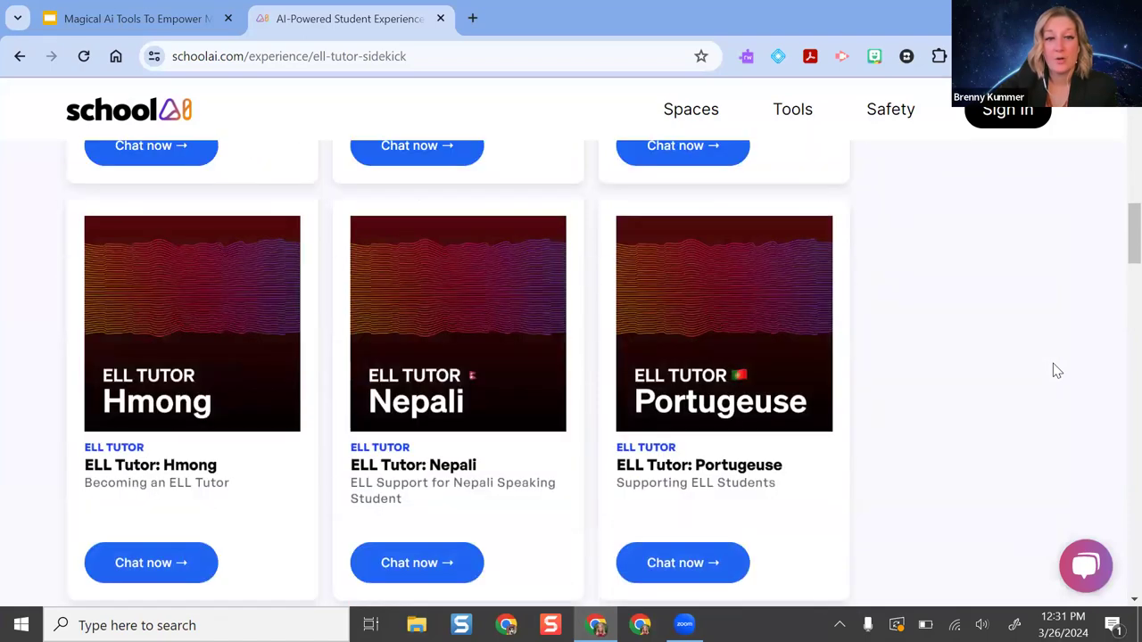
scroll(1057, 371, "down", 3)
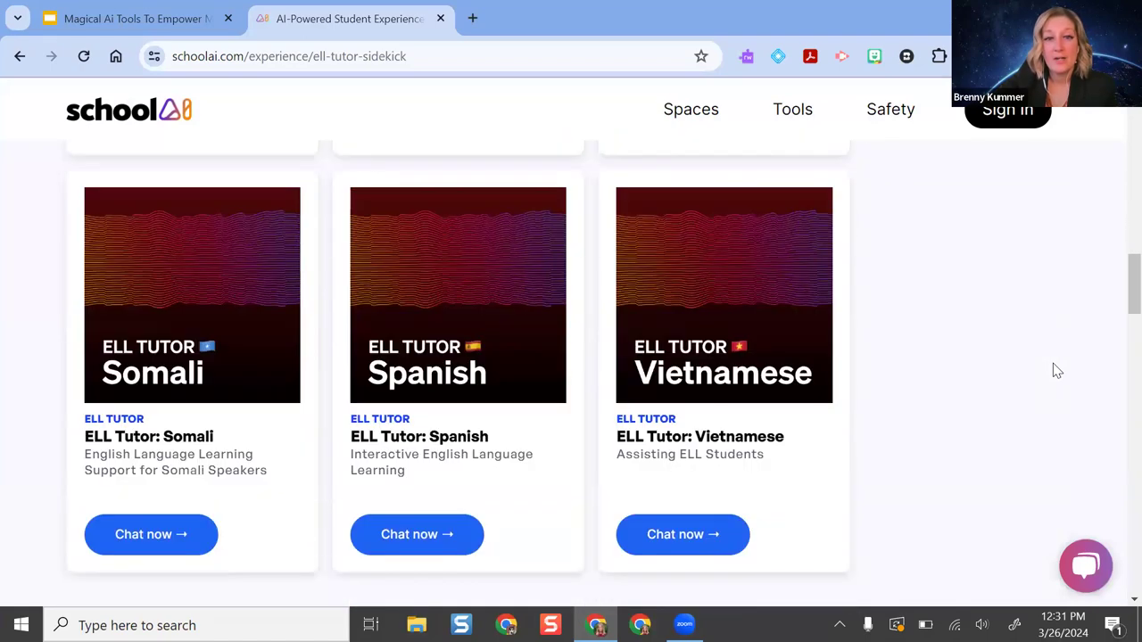
scroll(1057, 371, "up", 7)
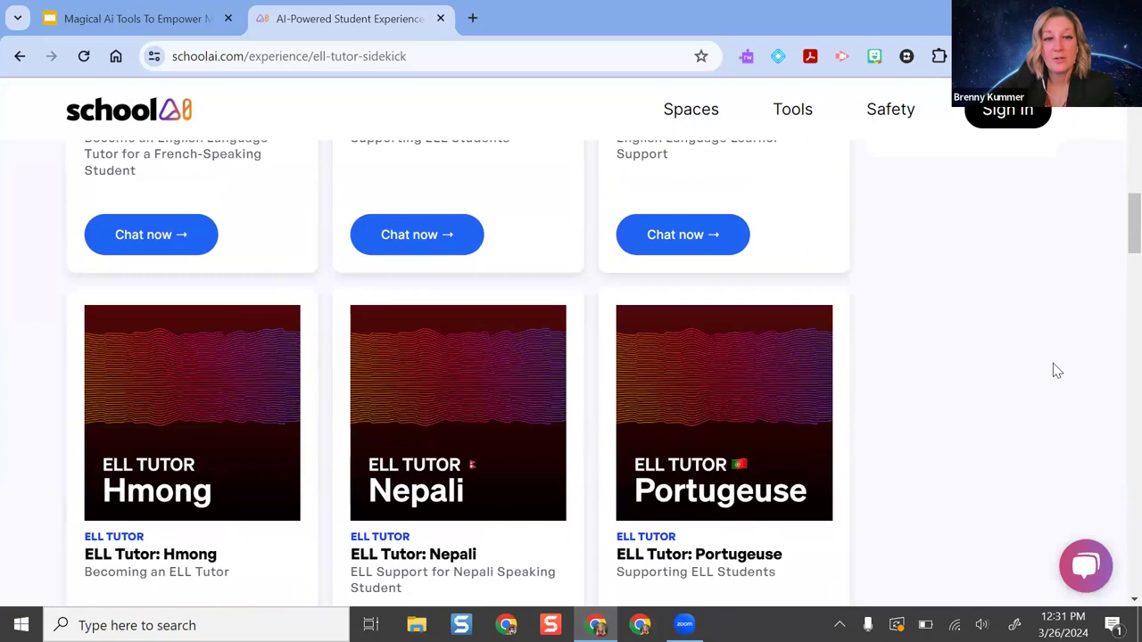
- Start a chat with the ELL Tutor: Nepali demo space and sign in to SchoolAI from it
scroll(408, 426, "down", 2)
left_click(424, 459)
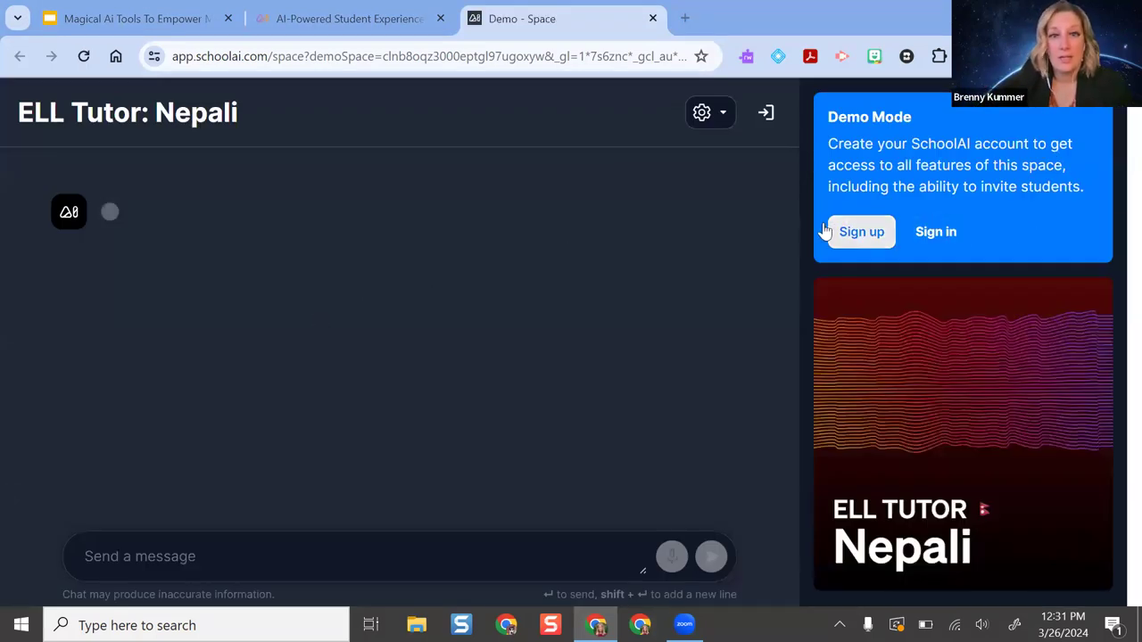
left_click(936, 232)
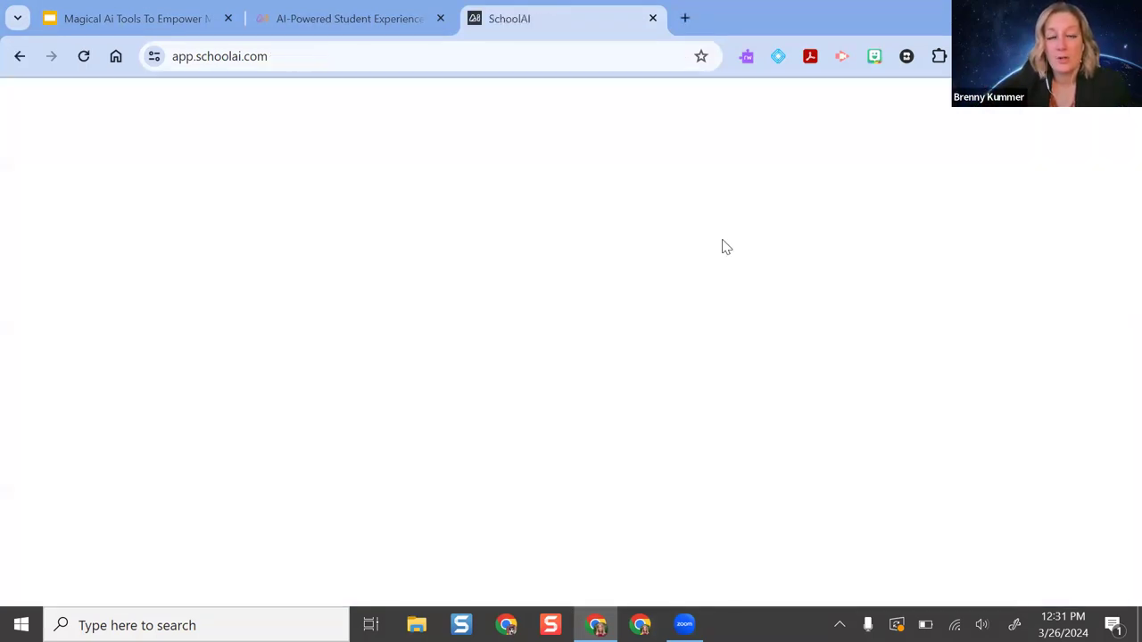
- Open the recent ELL Tutor: Spanish session, dismiss its space code, and review the participants and insights areas
scroll(388, 245, "down", 7)
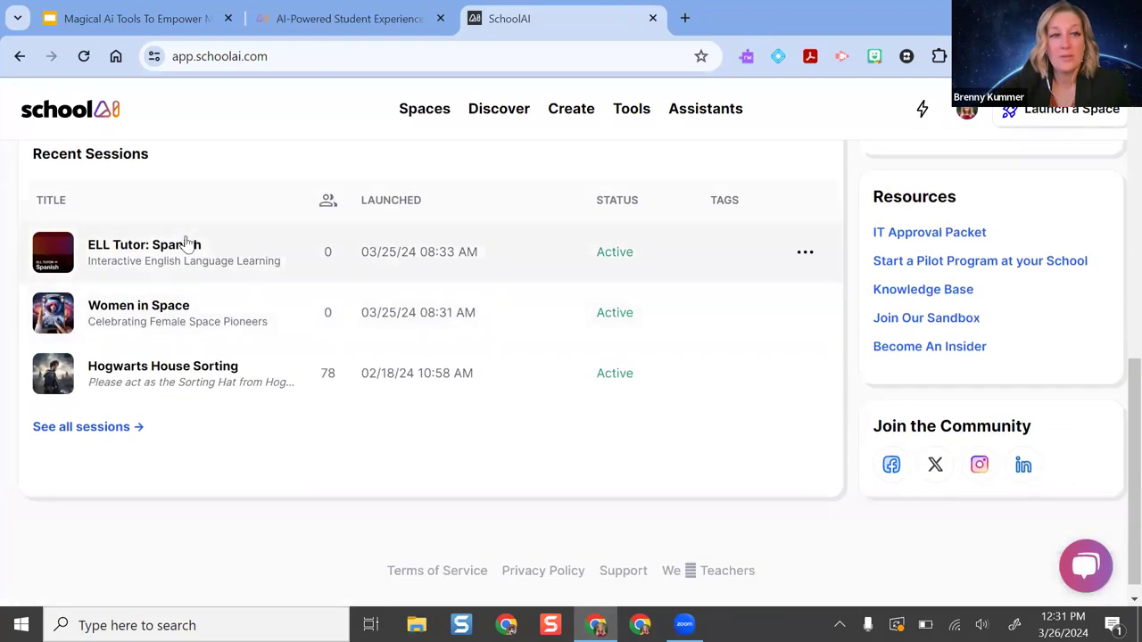
left_click(163, 254)
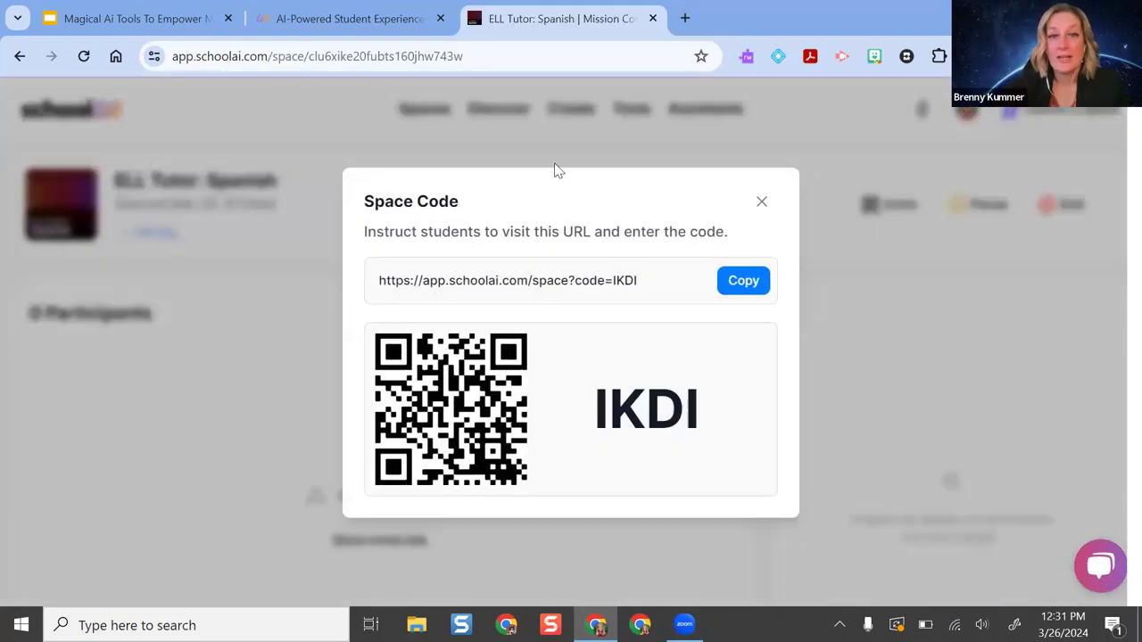
left_click(760, 203)
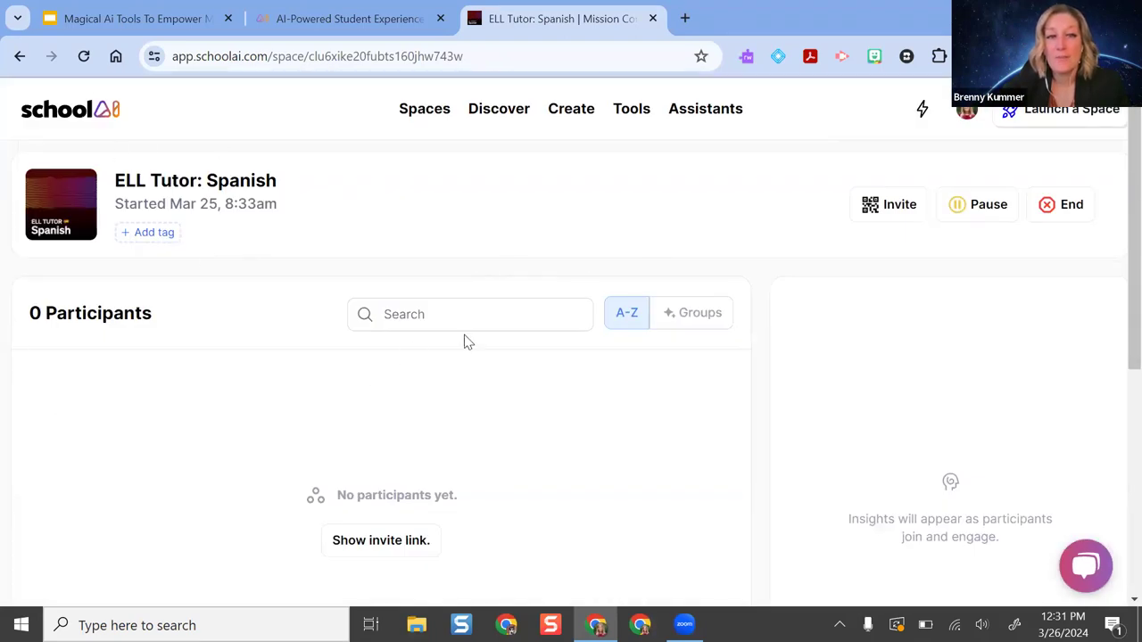
scroll(373, 295, "down", 2)
scroll(428, 326, "up", 2)
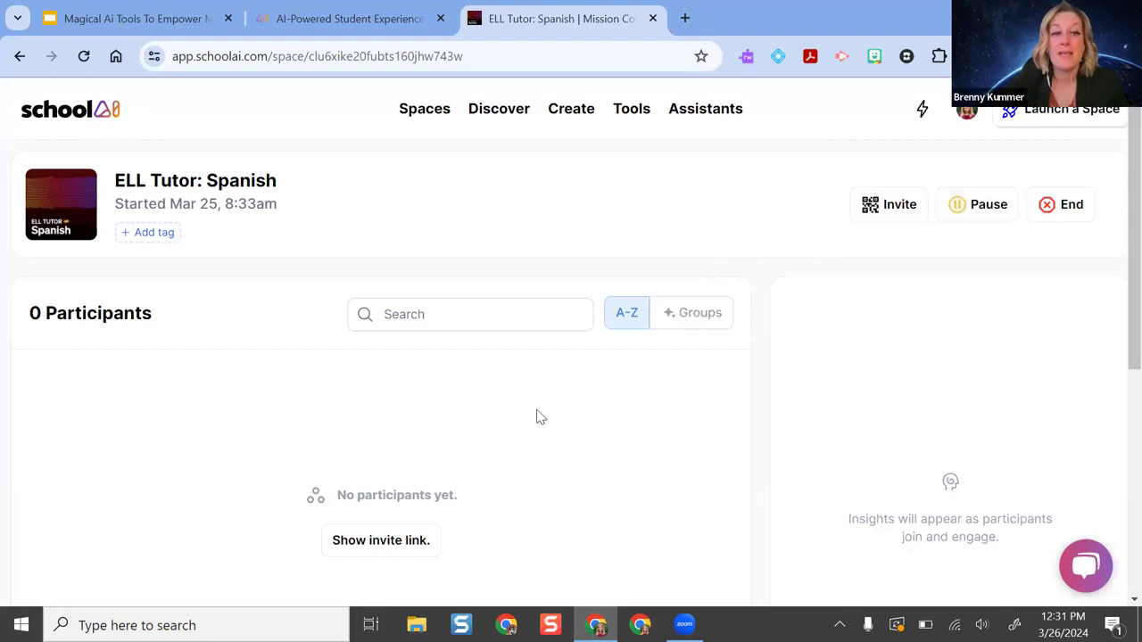
scroll(249, 234, "down", 2)
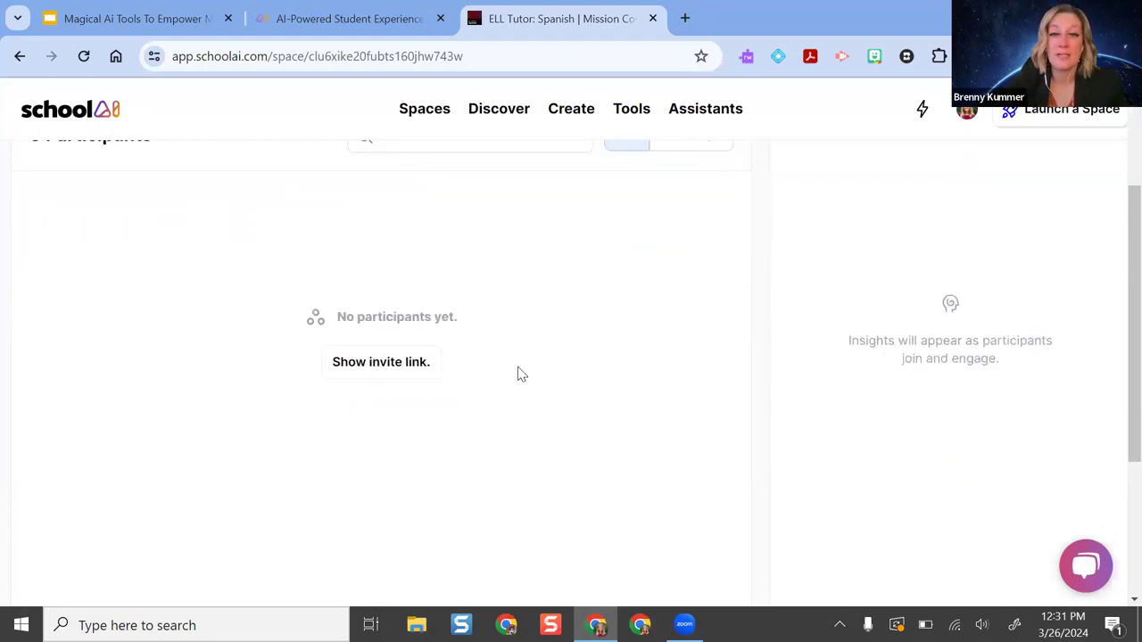
scroll(523, 375, "up", 2)
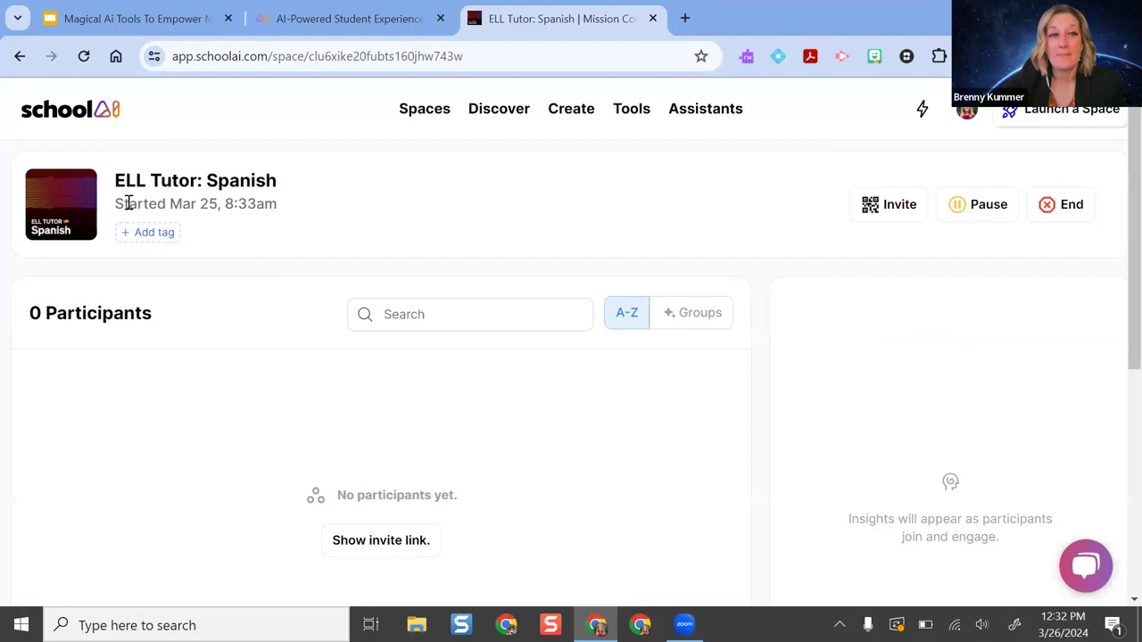
- Go to the ELL Tutor: Spanish space's details page and start its chat preview
left_click(68, 195)
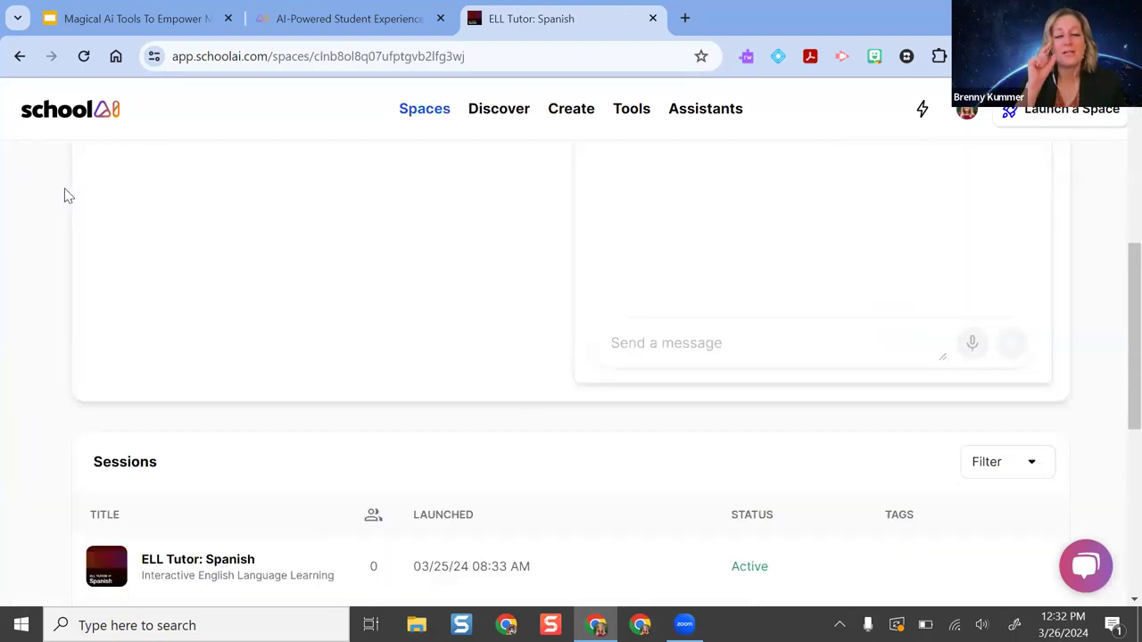
scroll(627, 372, "up", 10)
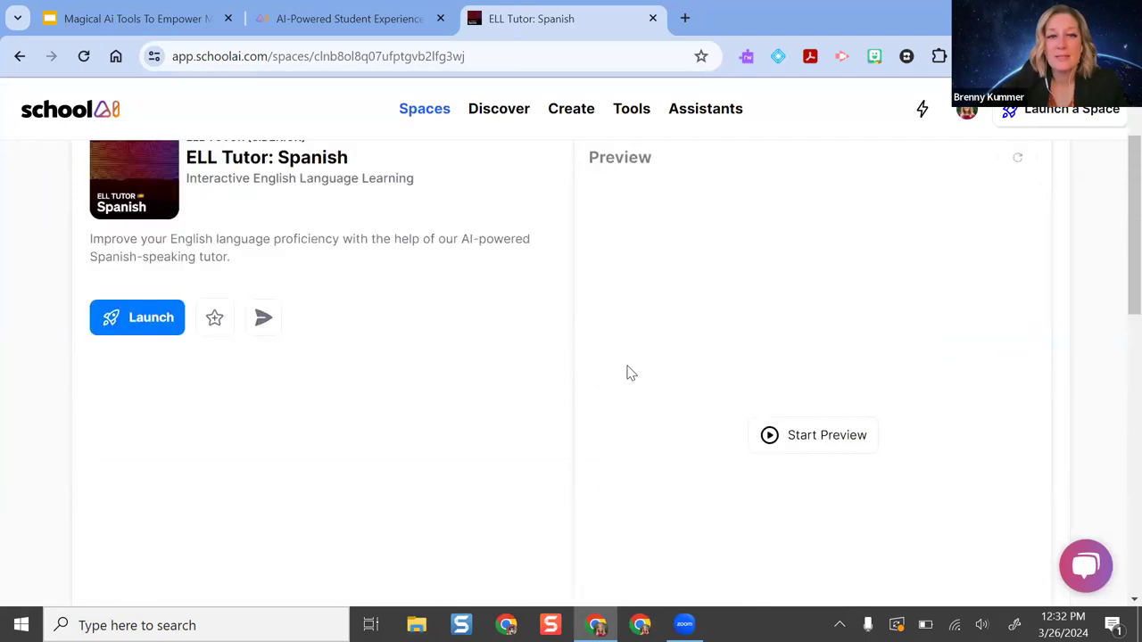
scroll(843, 349, "down", 1)
left_click(818, 433)
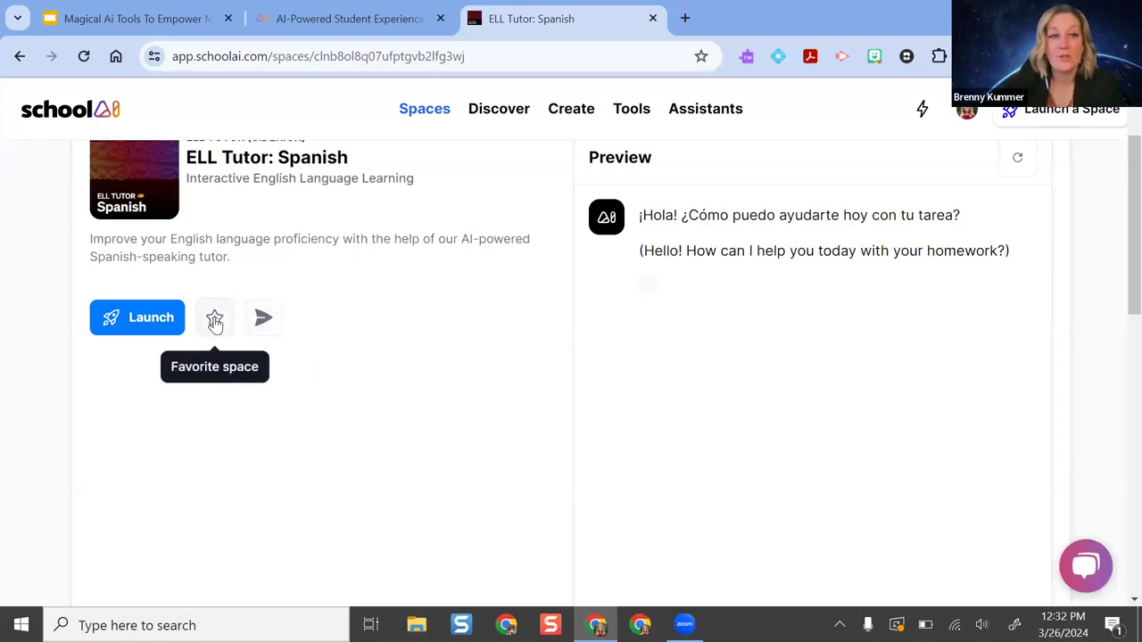
- Look over the ELL Tutor: Spanish details page, from the launch options and chat preview down to the sessions list
scroll(215, 323, "up", 1)
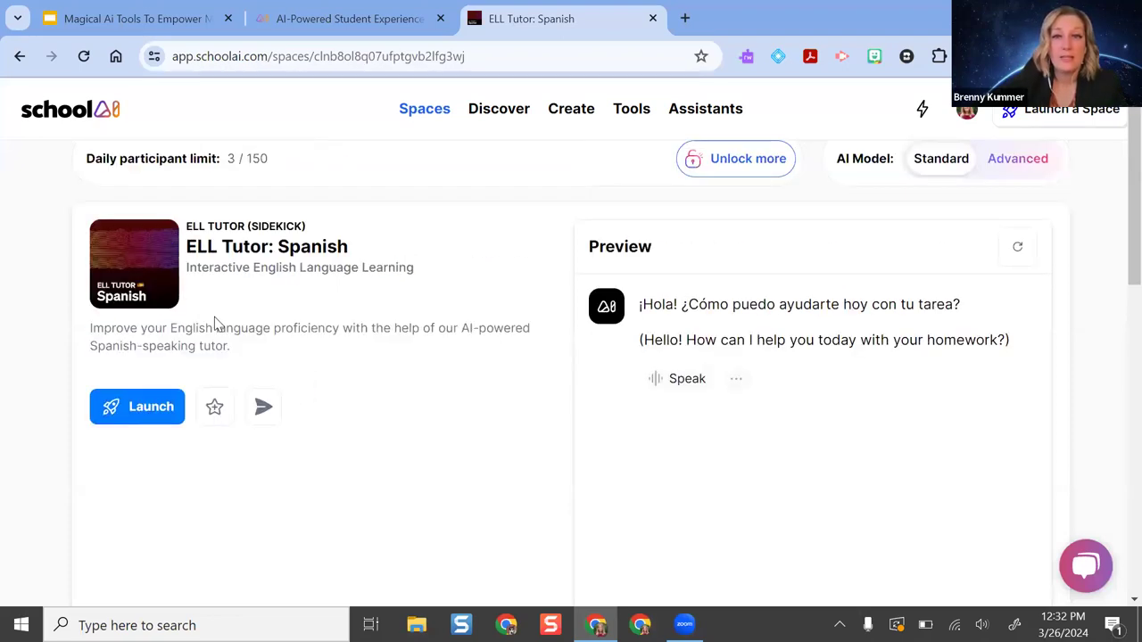
scroll(215, 322, "down", 7)
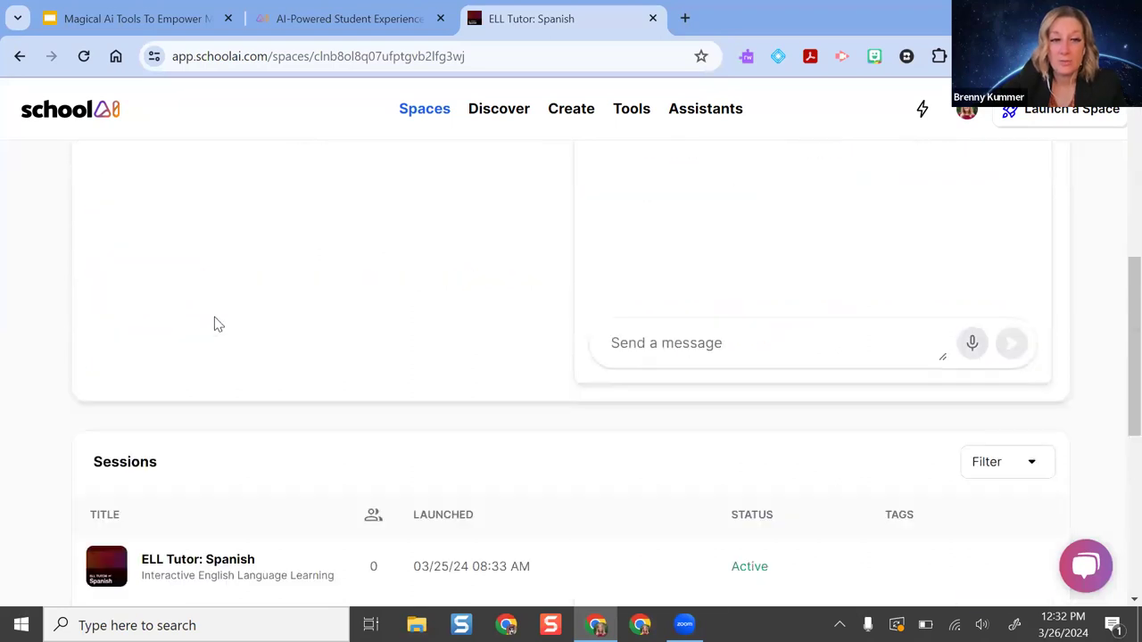
scroll(215, 324, "up", 6)
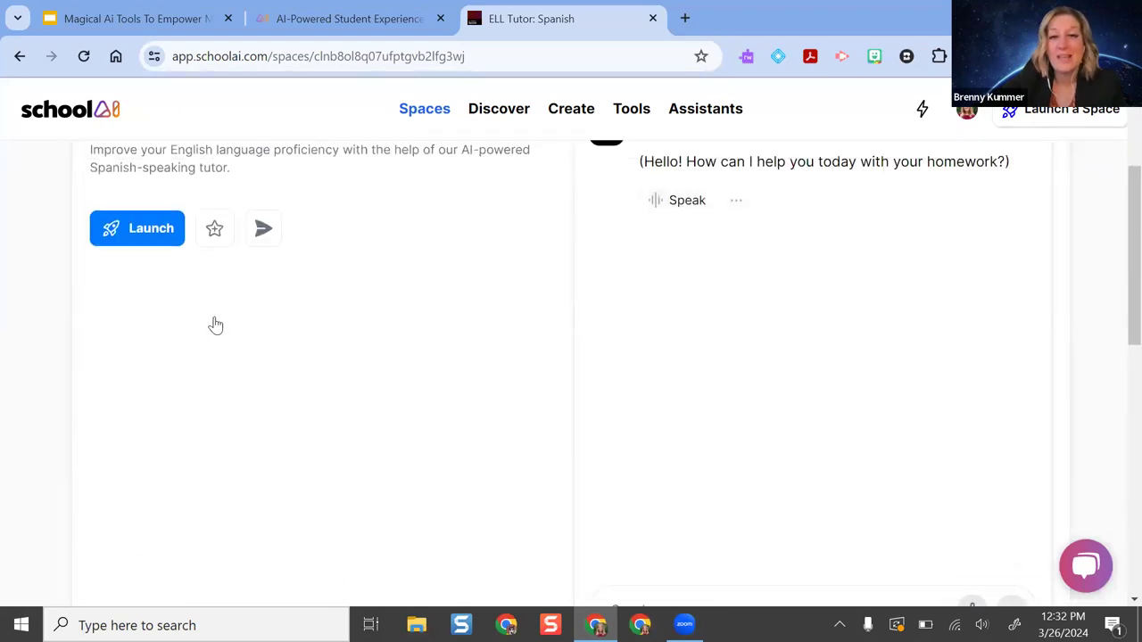
scroll(719, 303, "down", 2)
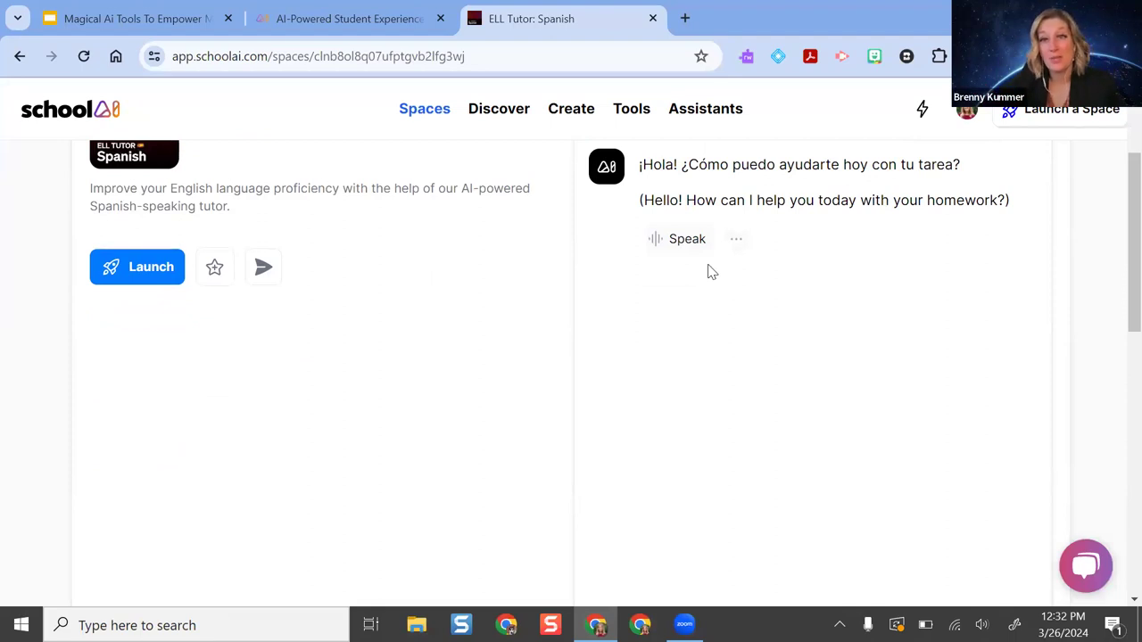
scroll(712, 272, "down", 3)
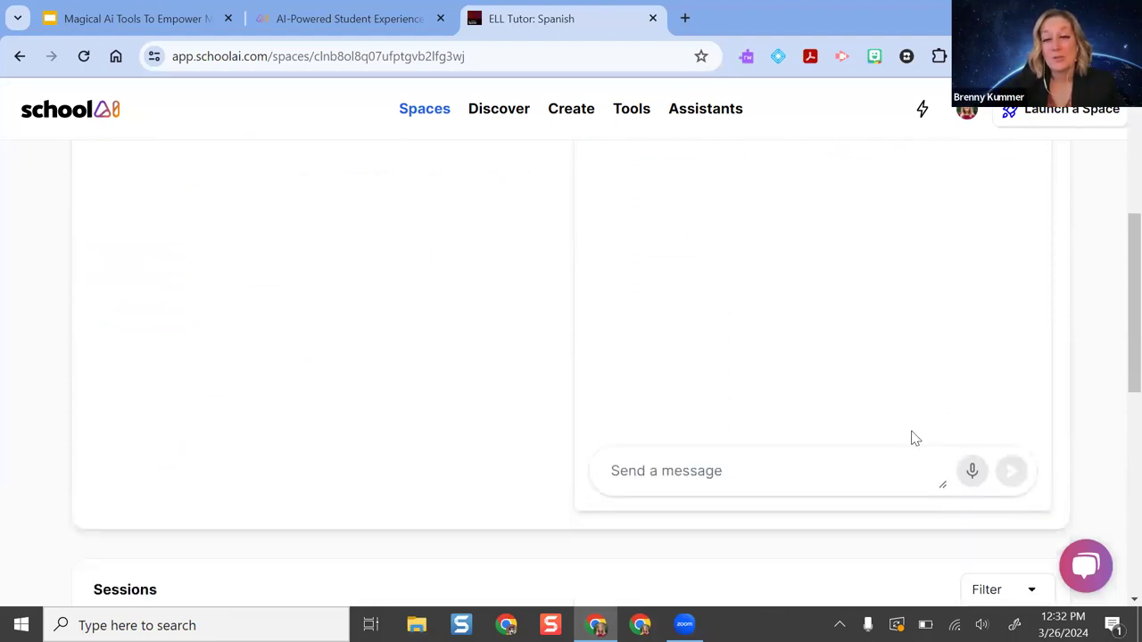
scroll(977, 476, "up", 3)
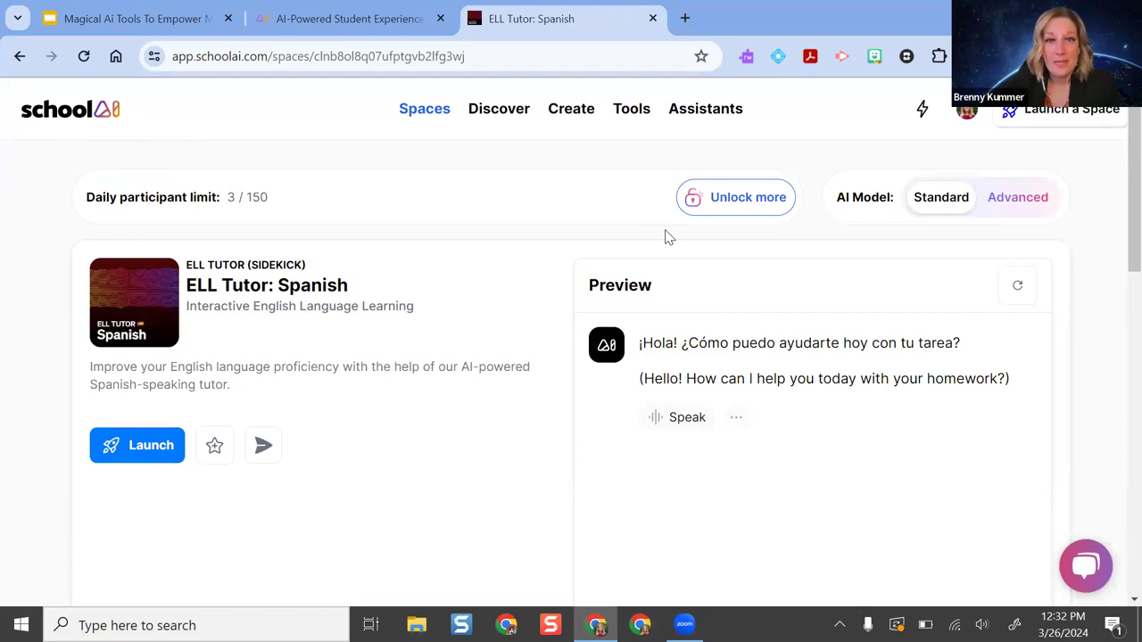
- Open the recent Women in Space session, dismiss its space code, and bring up the student invitation again
left_click(413, 109)
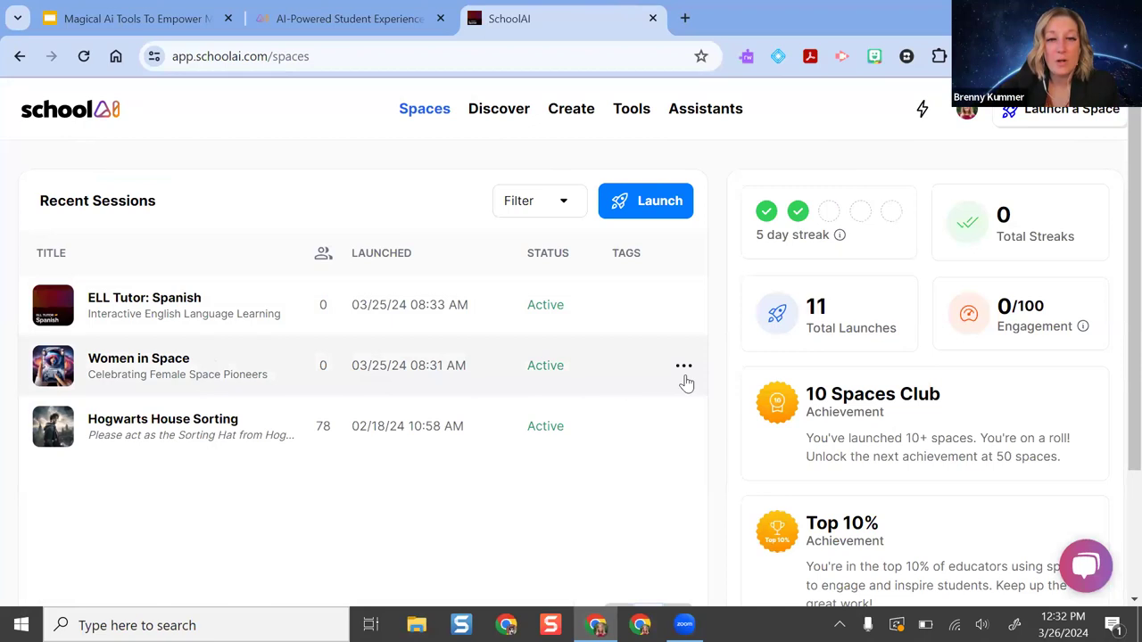
left_click(194, 364)
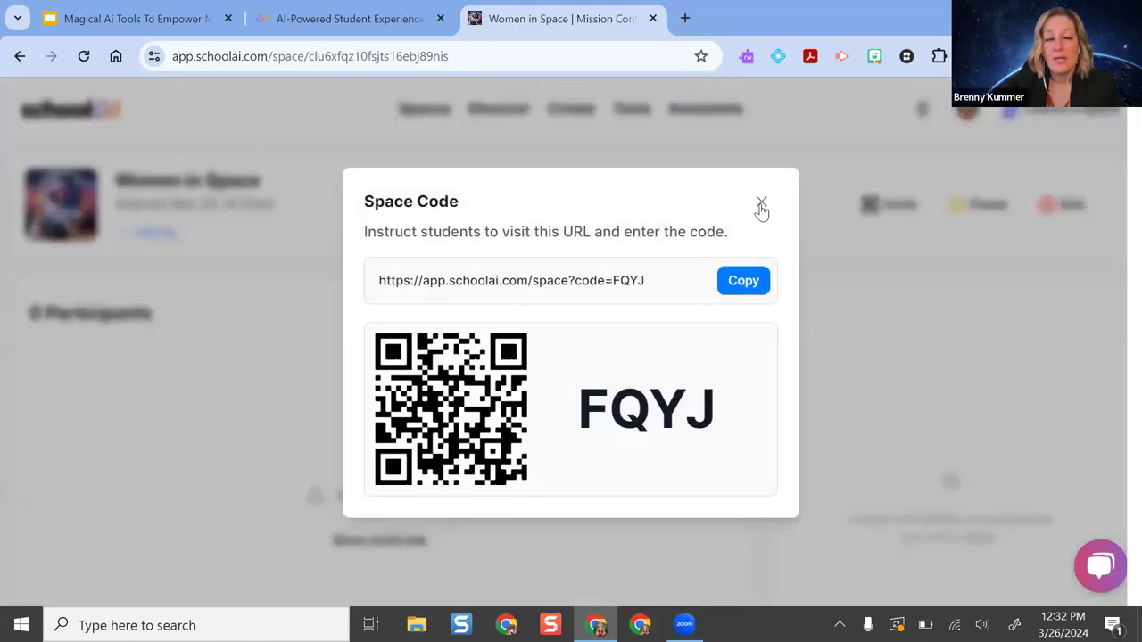
left_click(765, 212)
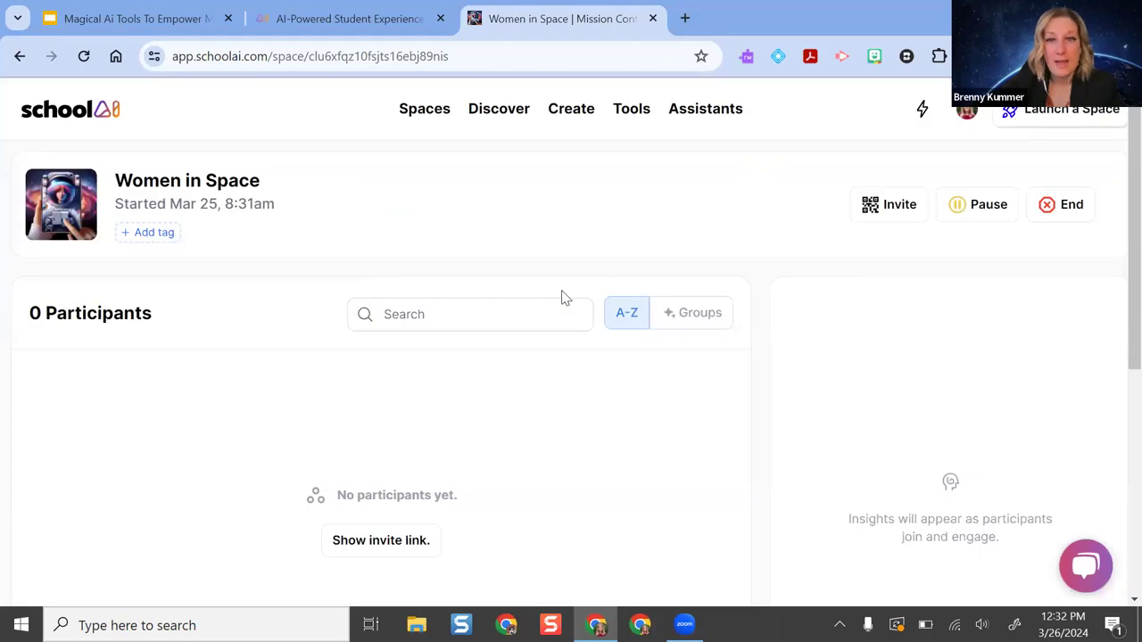
left_click(862, 207)
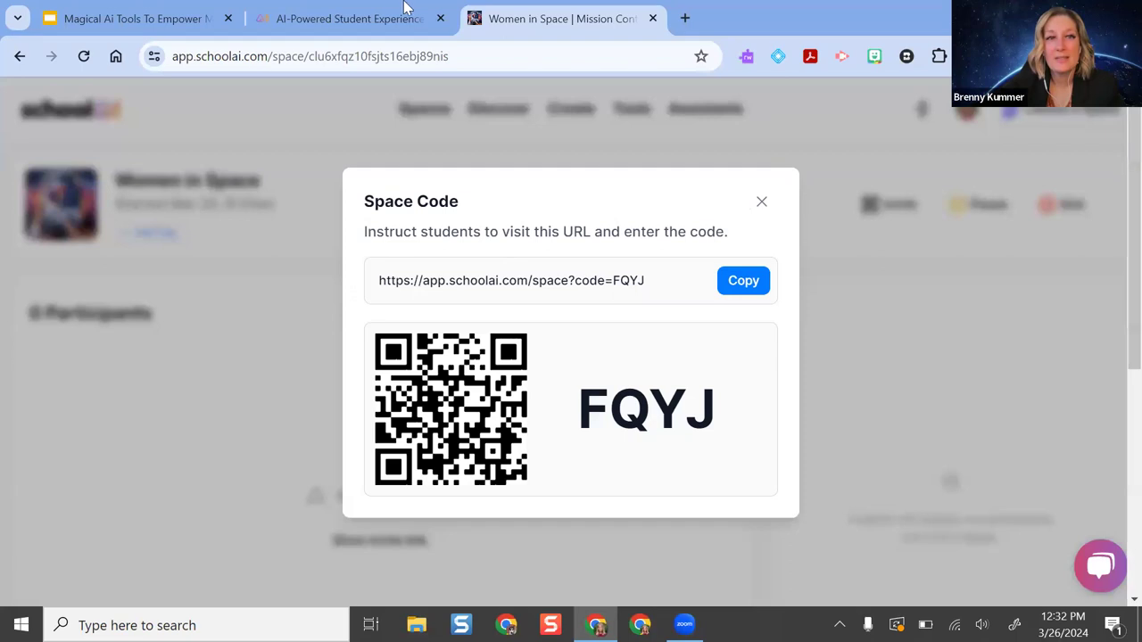
- Return to the presentation, advance to the "AI Bots - Let's Check It Out!" slide, and copy the Famous Women in Space link address
key("Escape")
key("ctrl+shift+Tab")
left_click(198, 24)
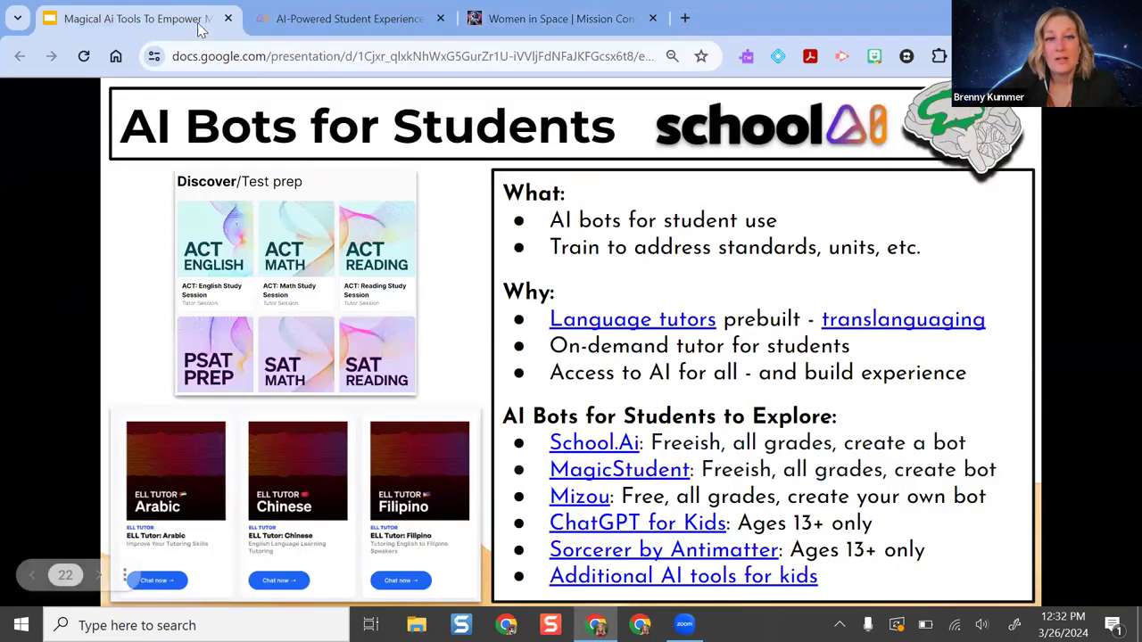
left_click(667, 298)
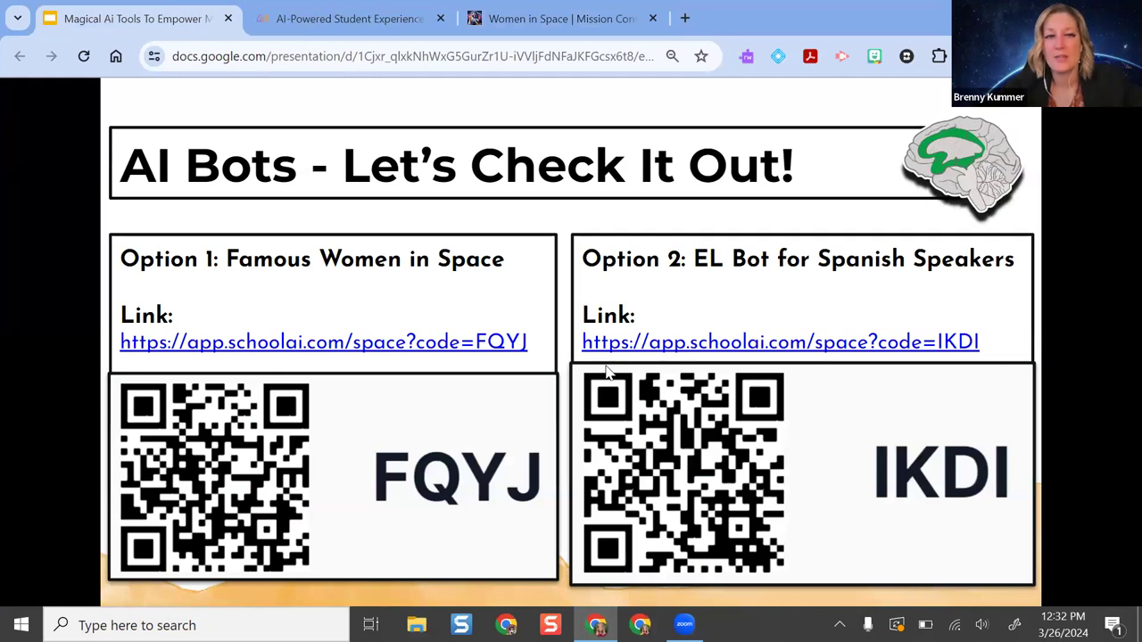
right_click(413, 346)
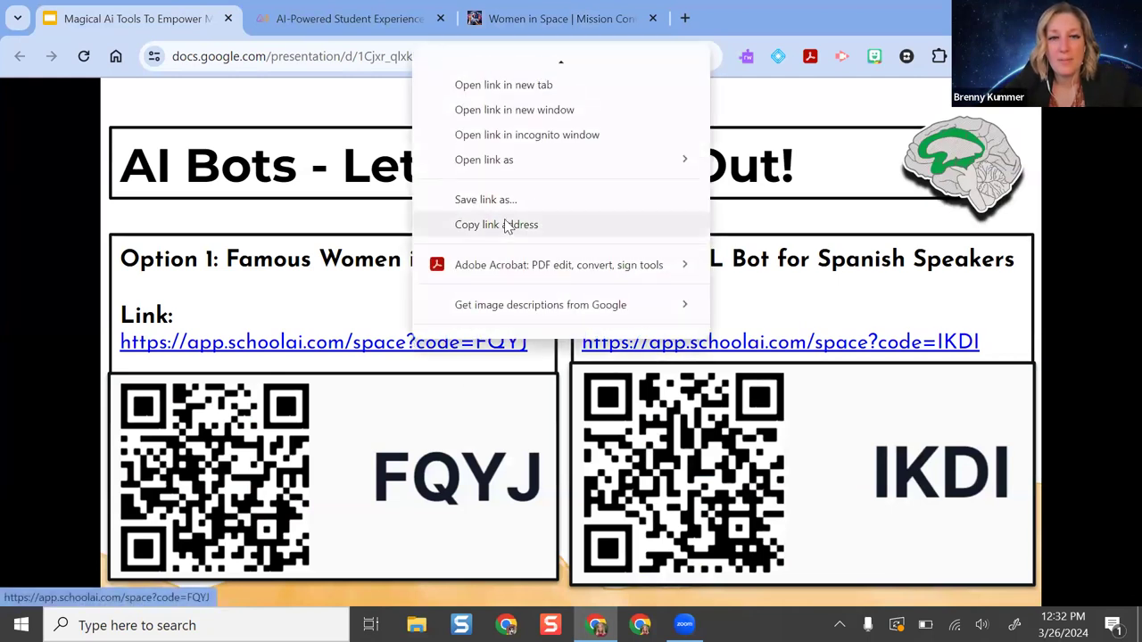
left_click(531, 229)
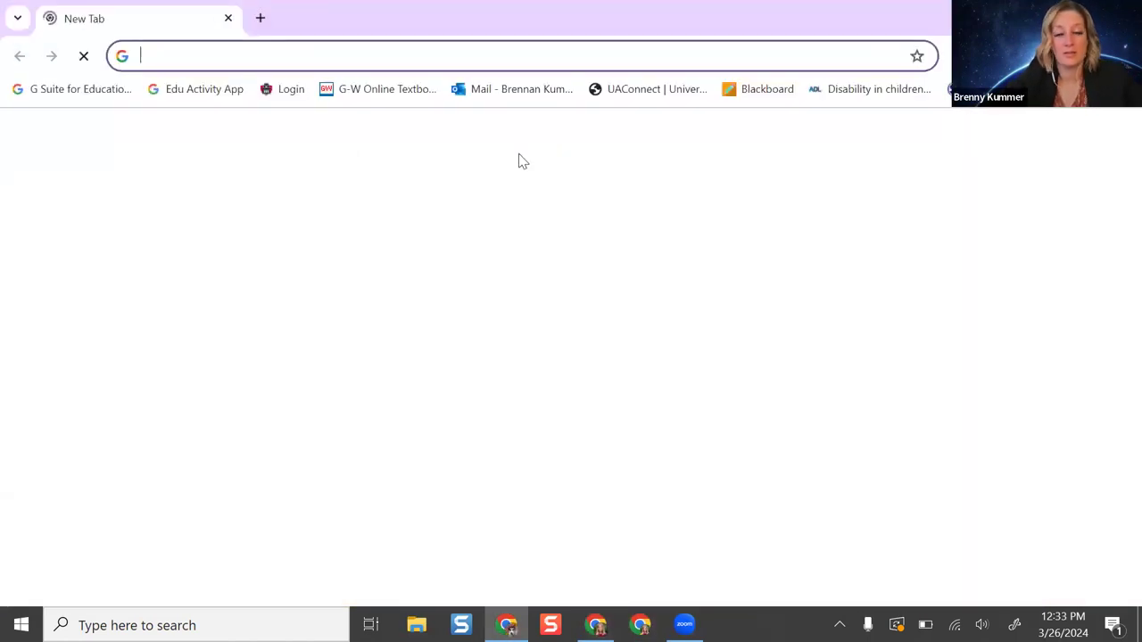
- Open the copied space link in the separate browser window and join the Women in Space session with a student name
key("ctrl+v")
key("Return")
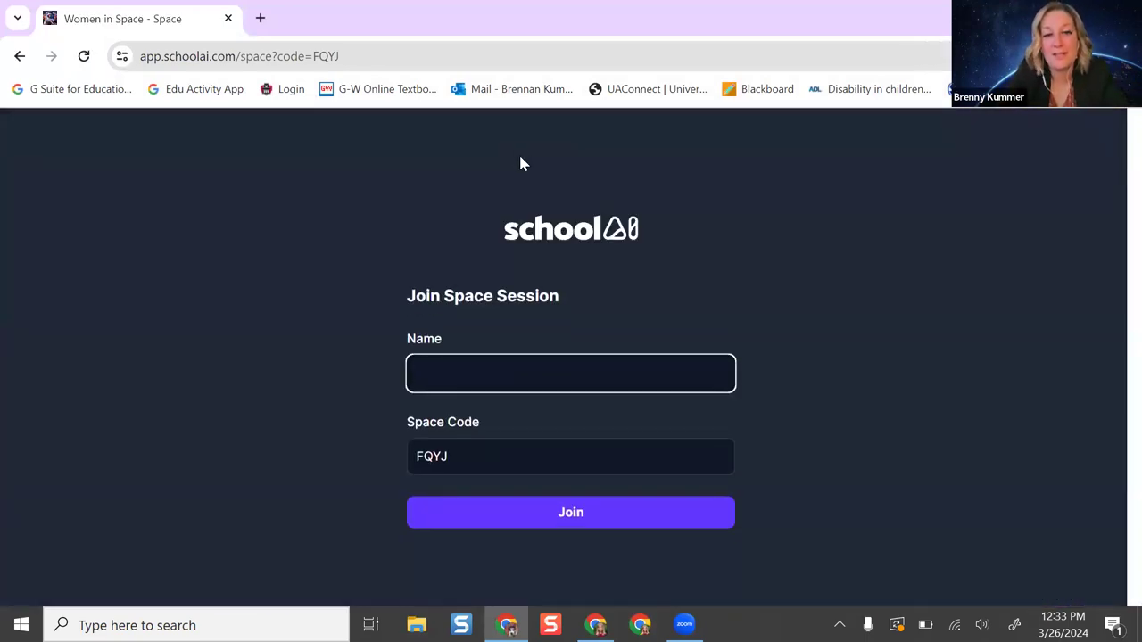
type("Brennan K")
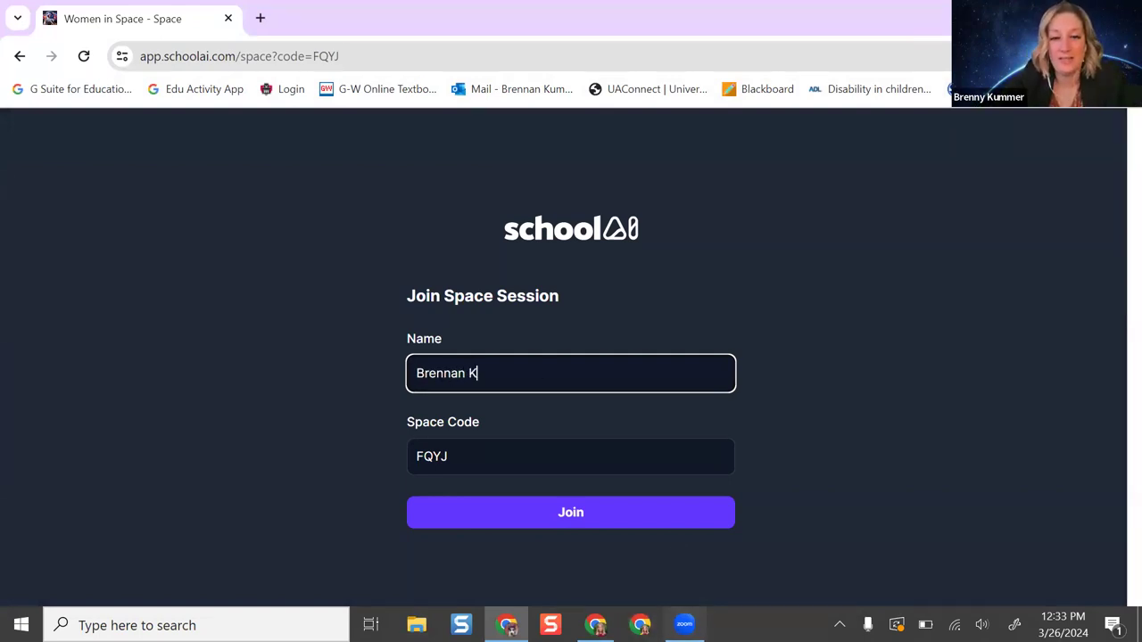
left_click_drag(533, 382, 82, 332)
type("Mako")
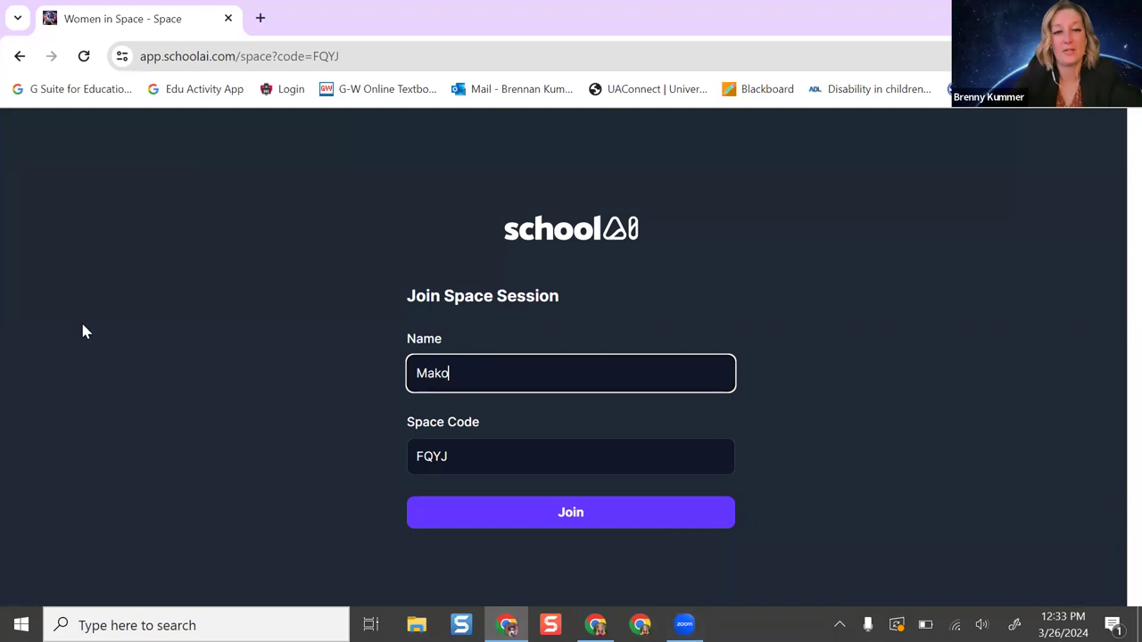
left_click(571, 513)
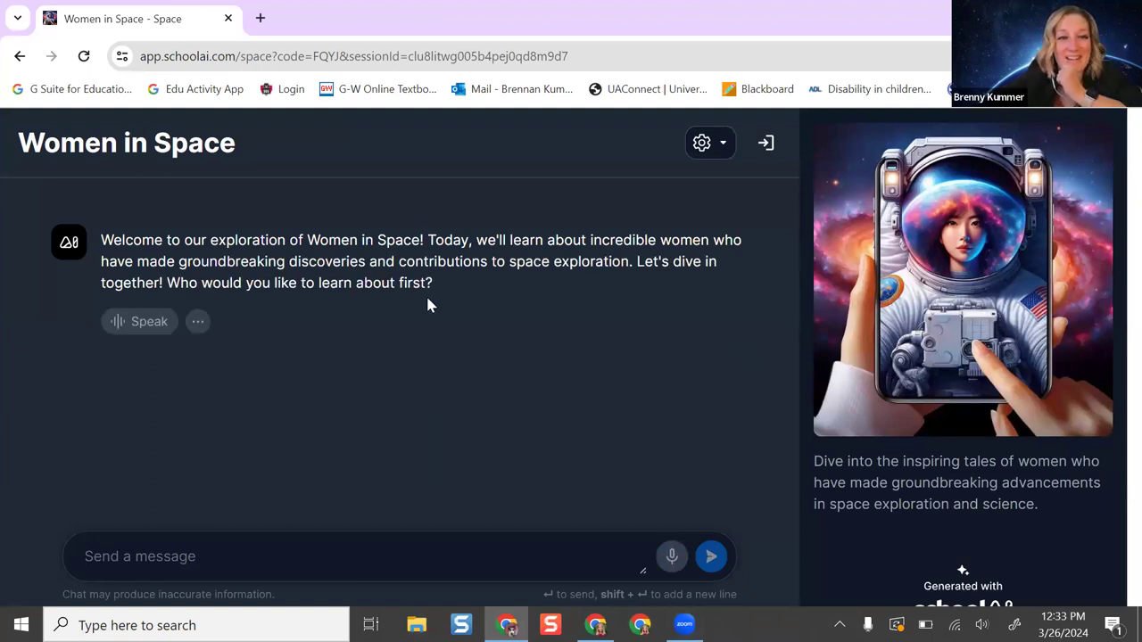
- Check the welcome message's extra options and look through the full list of languages available for the student chat
left_click(198, 323)
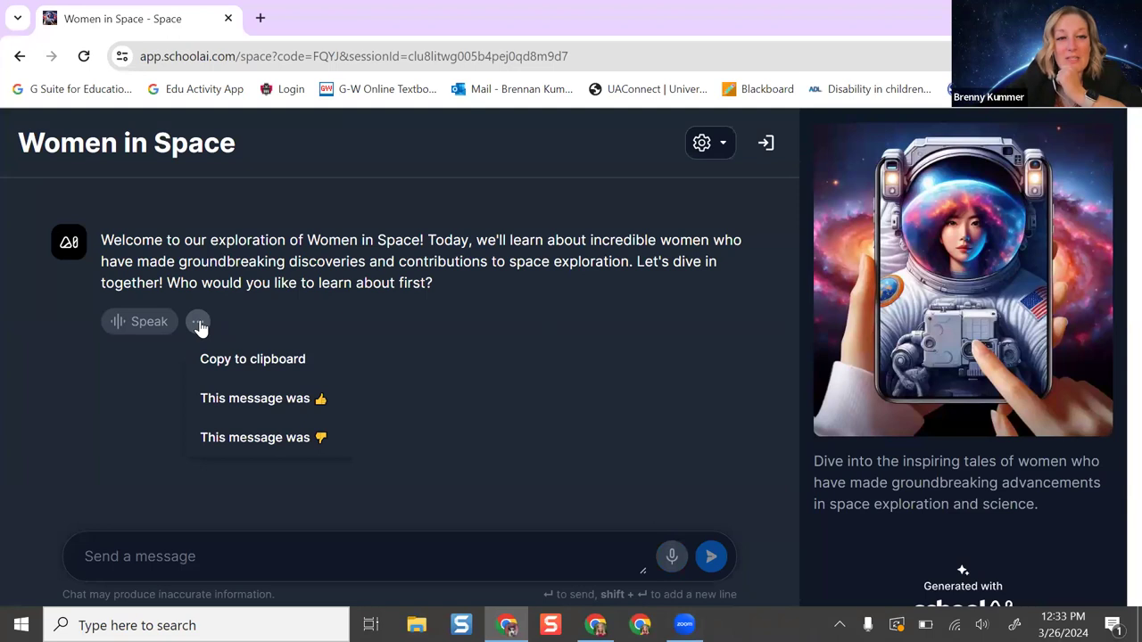
left_click(648, 331)
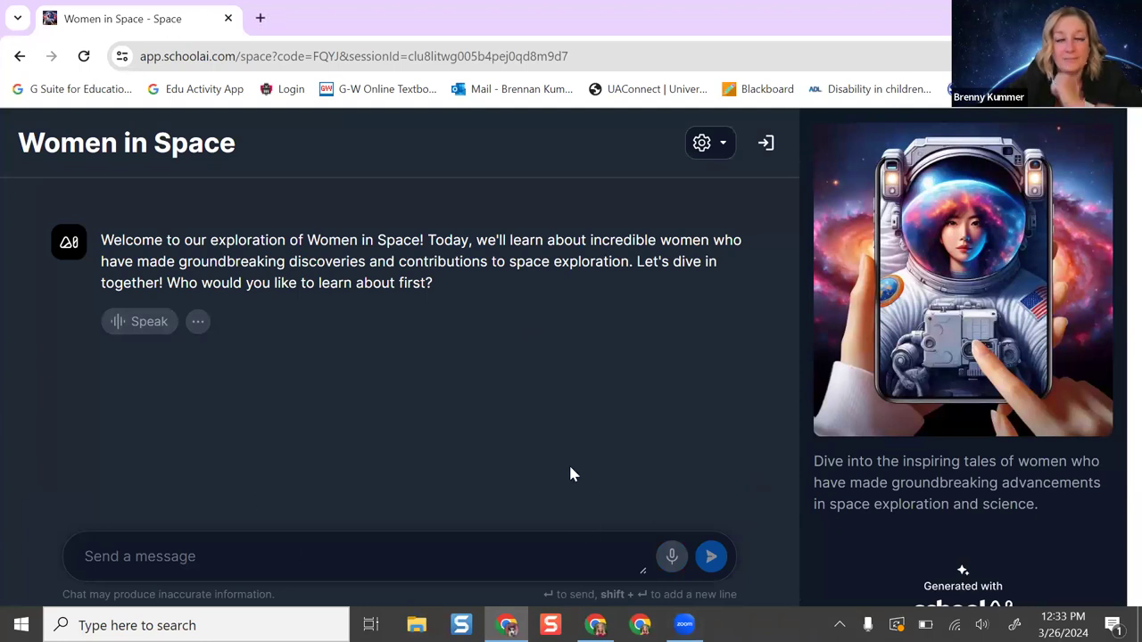
left_click(703, 152)
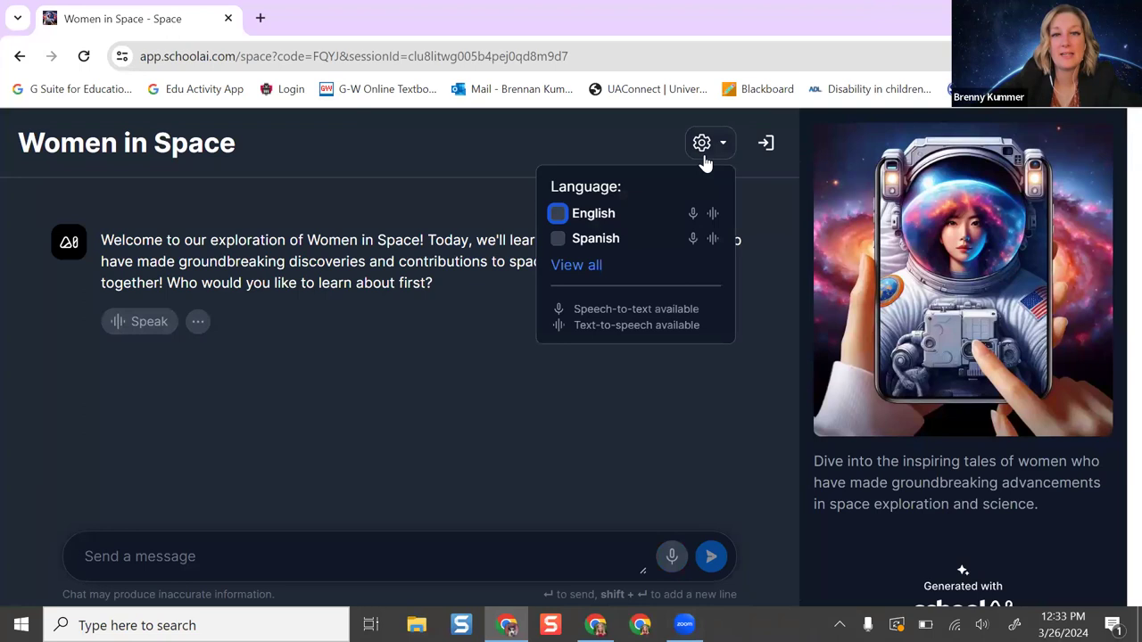
left_click(576, 266)
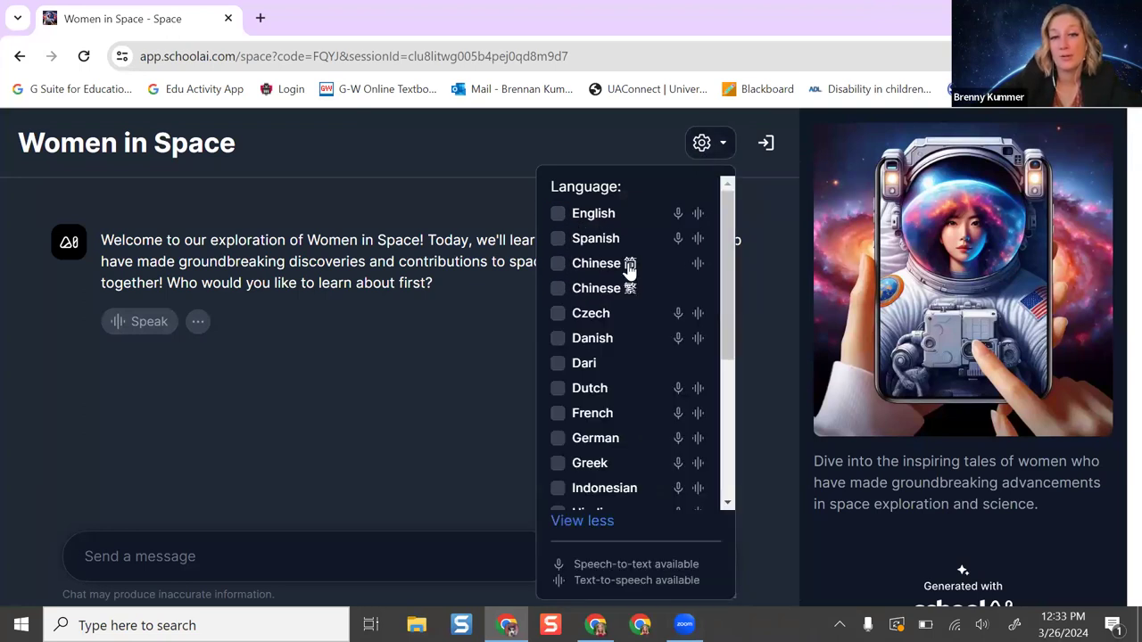
scroll(630, 262, "down", 2)
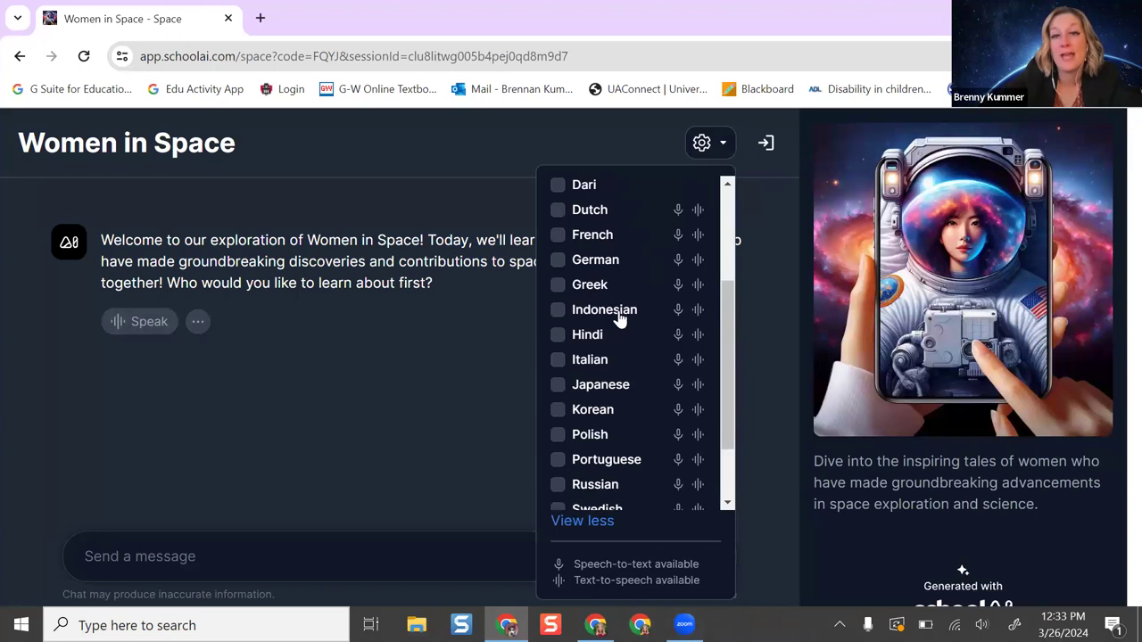
scroll(620, 321, "down", 1)
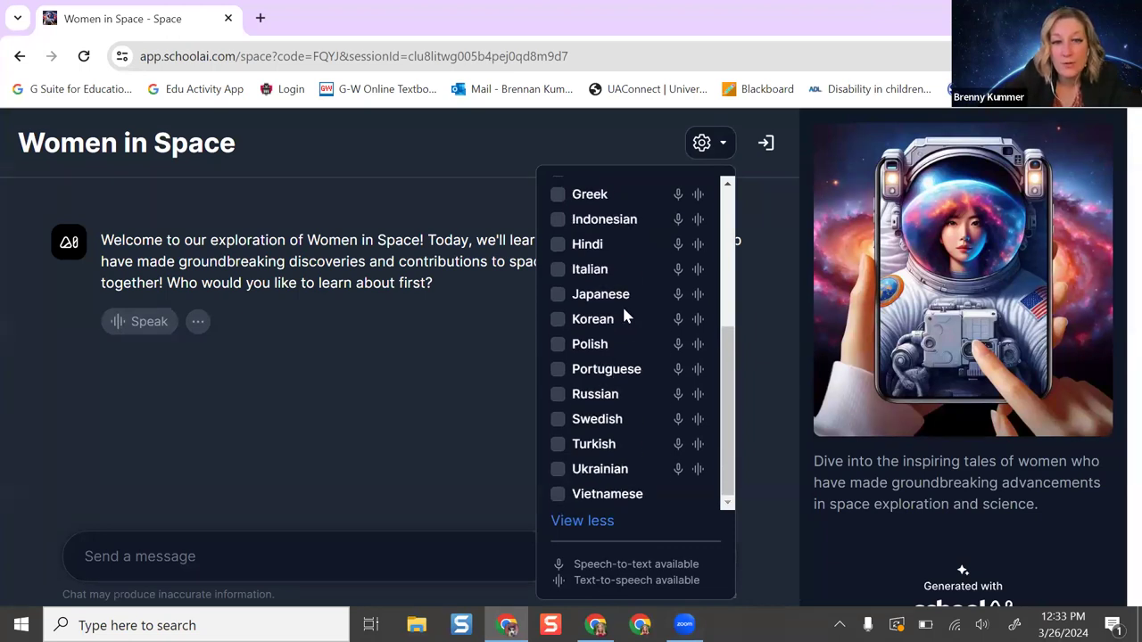
scroll(624, 312, "up", 3)
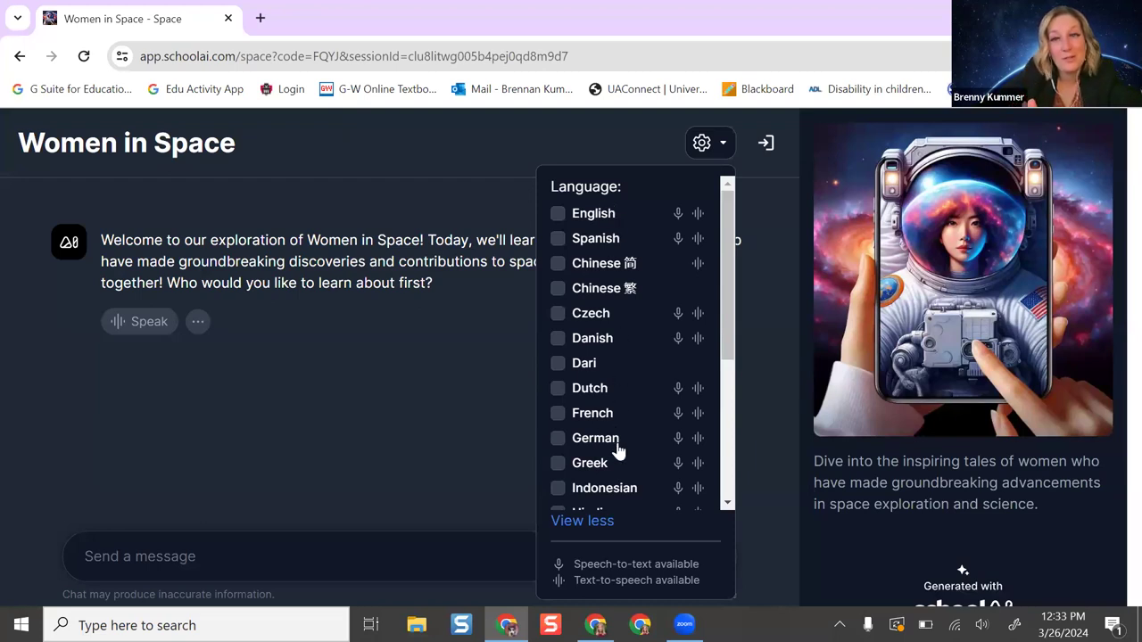
left_click(451, 459)
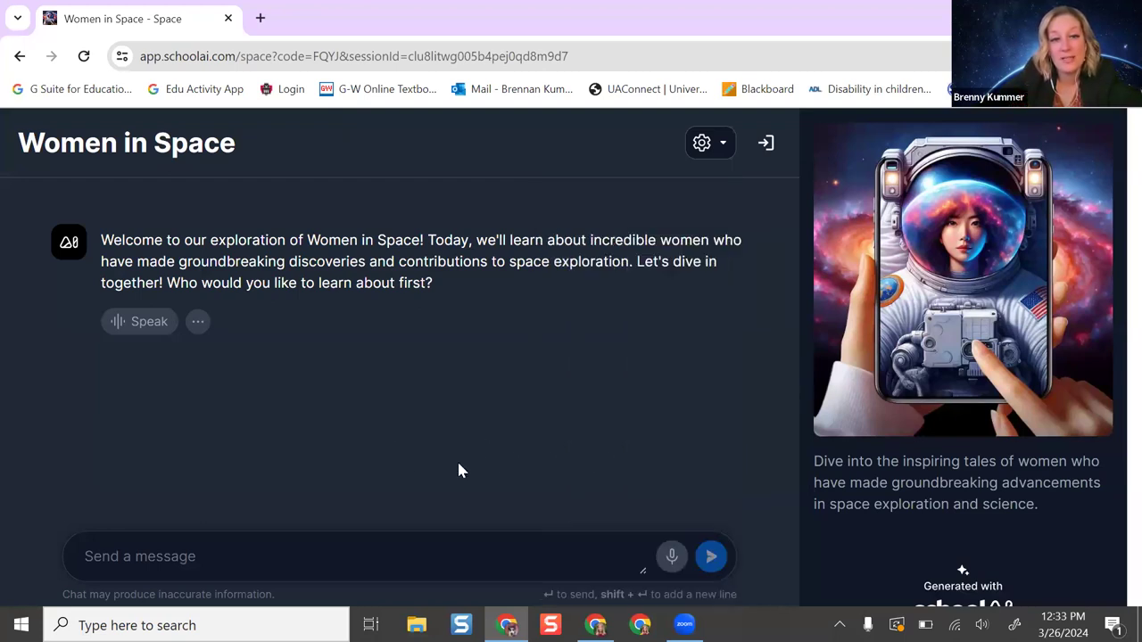
- Send the Women in Space chat the message "I would like to learn about the first woman in space"
left_click(278, 553)
type("I would like to learn about the first woman in space")
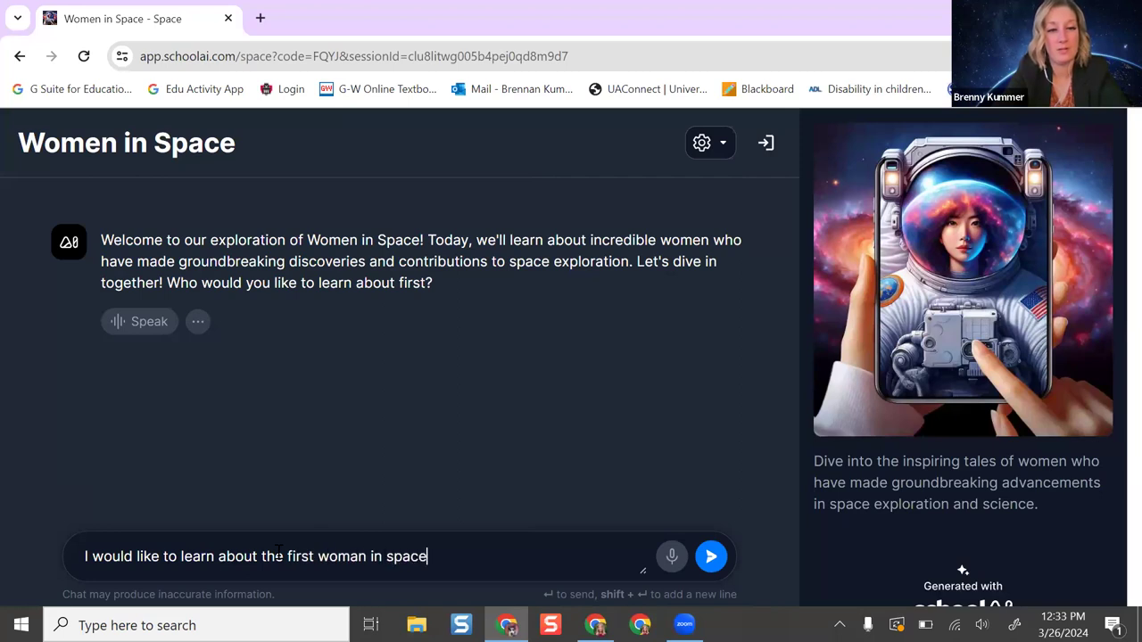
key("Return")
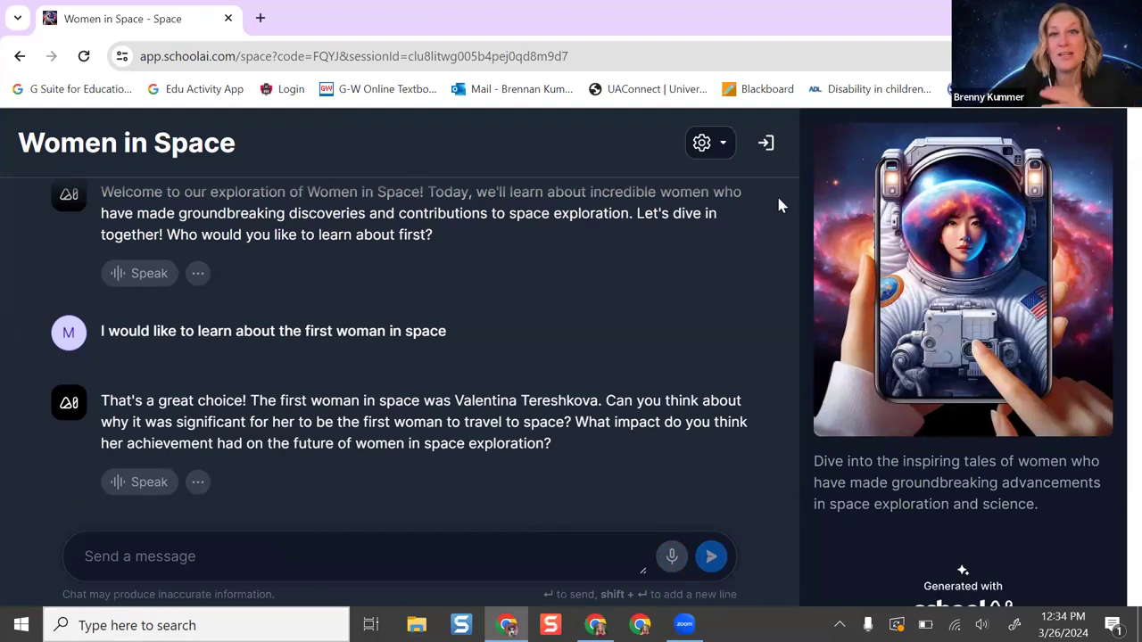
- Minimize the student chat window and advance the presentation to the Brisk slide
key("super+Down")
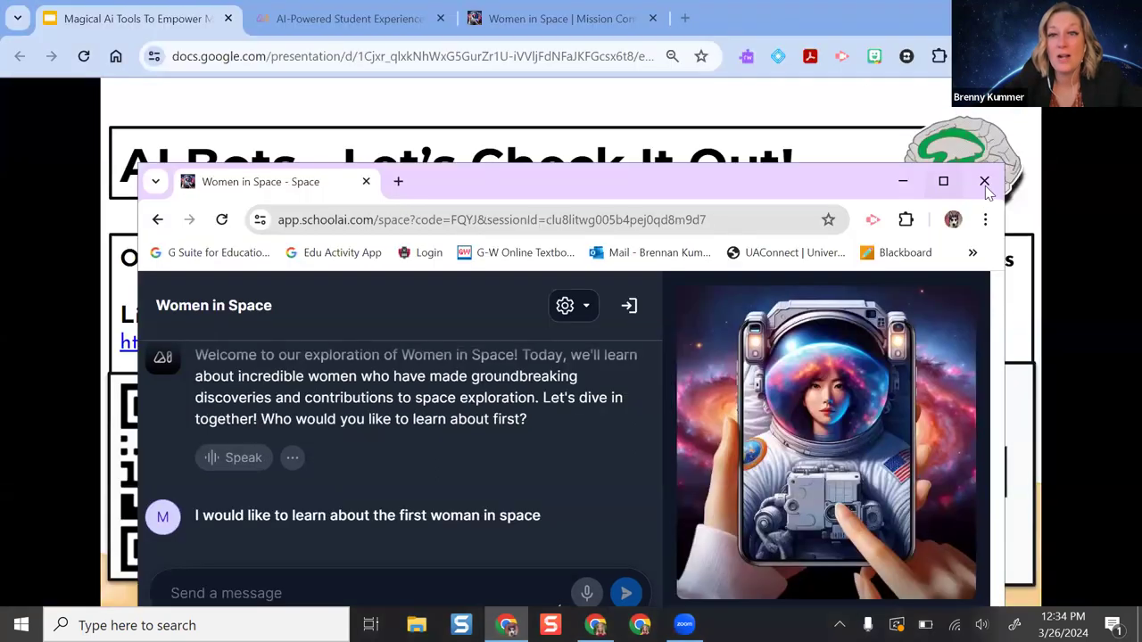
key("super+Down")
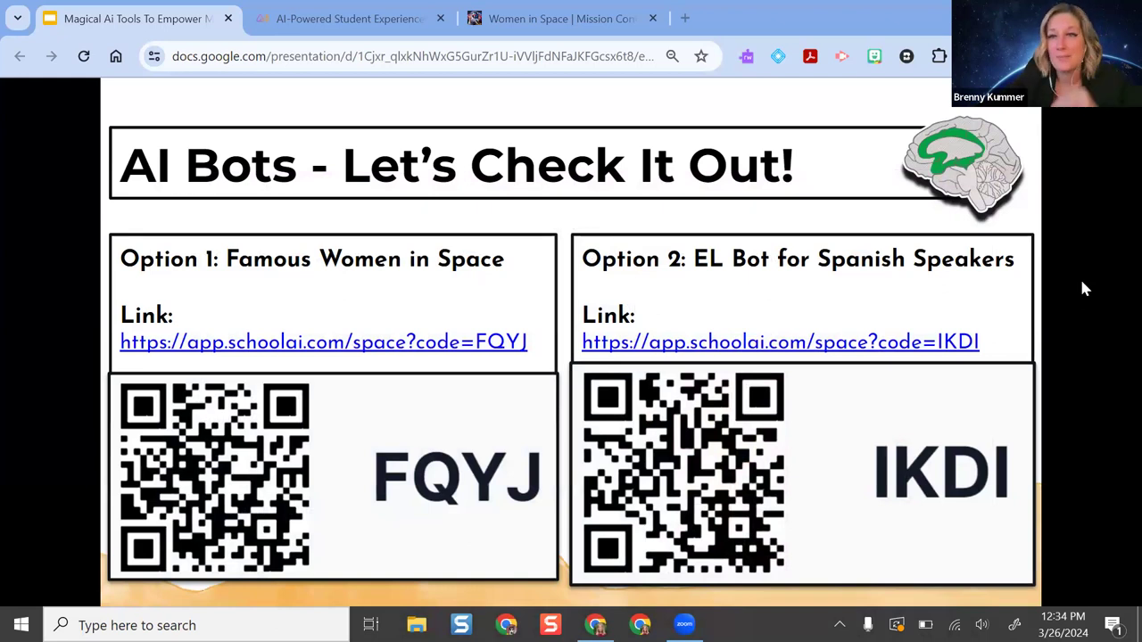
key("Right")
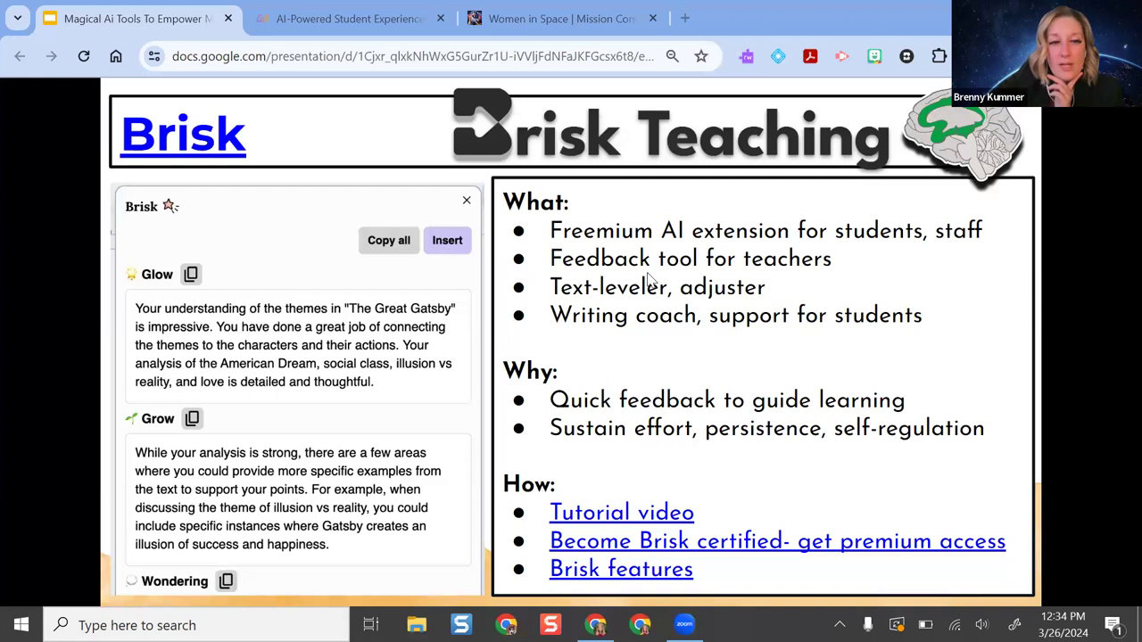
left_click(906, 55)
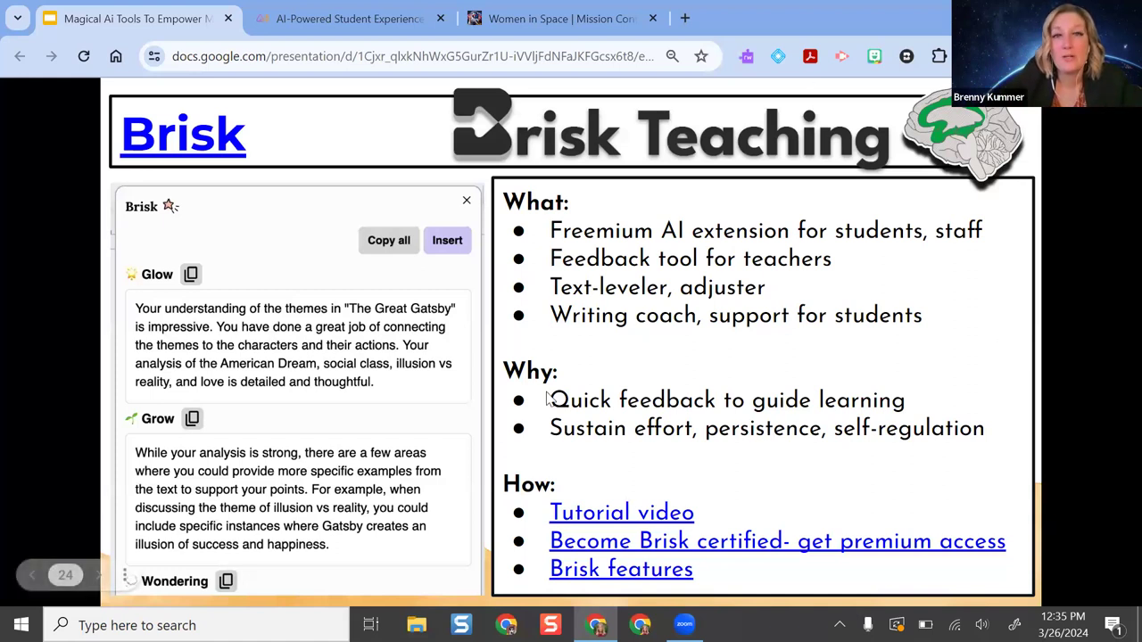
- Close the SchoolAI tabs and open the "Copy of Copy of George Washington Sample Doc for Feedback" document, continuing through the account verification
left_click(658, 17)
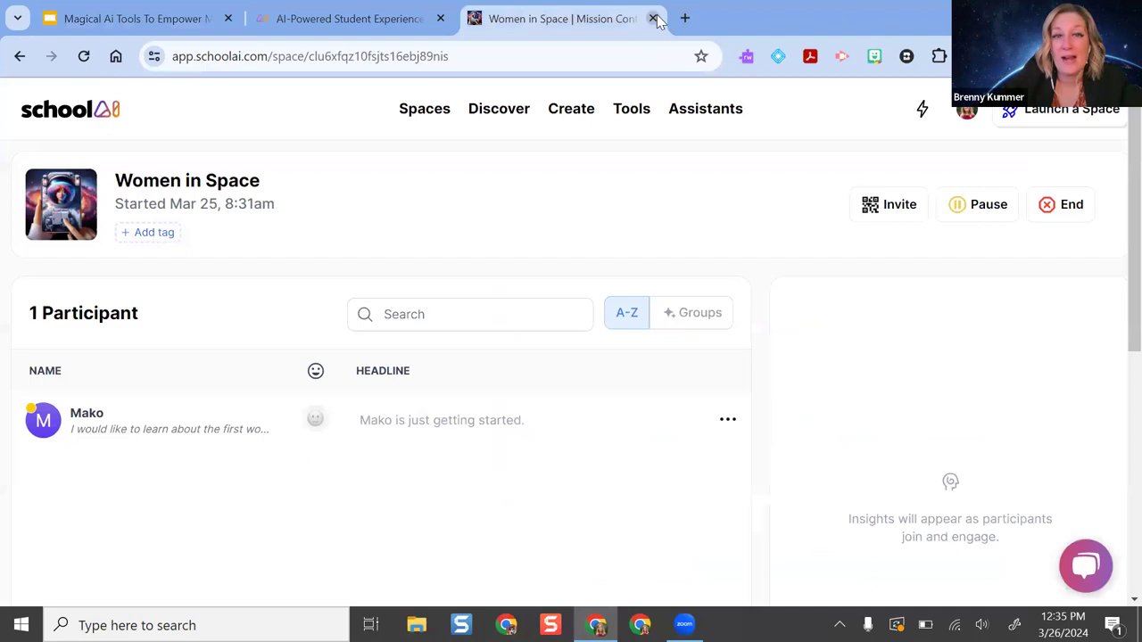
left_click(652, 17)
left_click(473, 18)
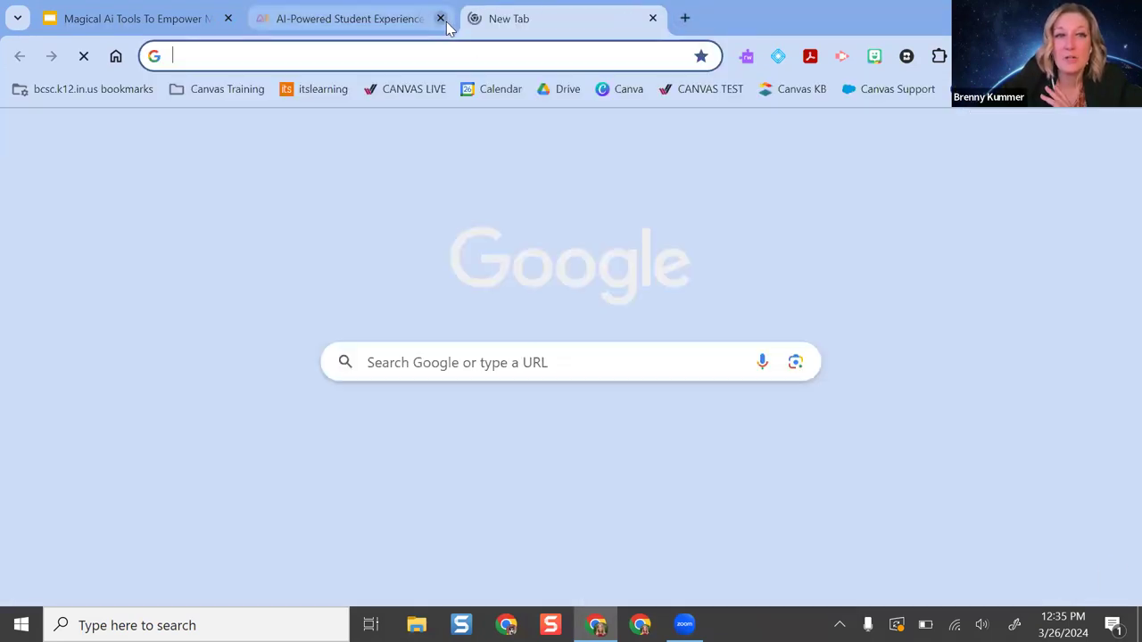
type("george wa")
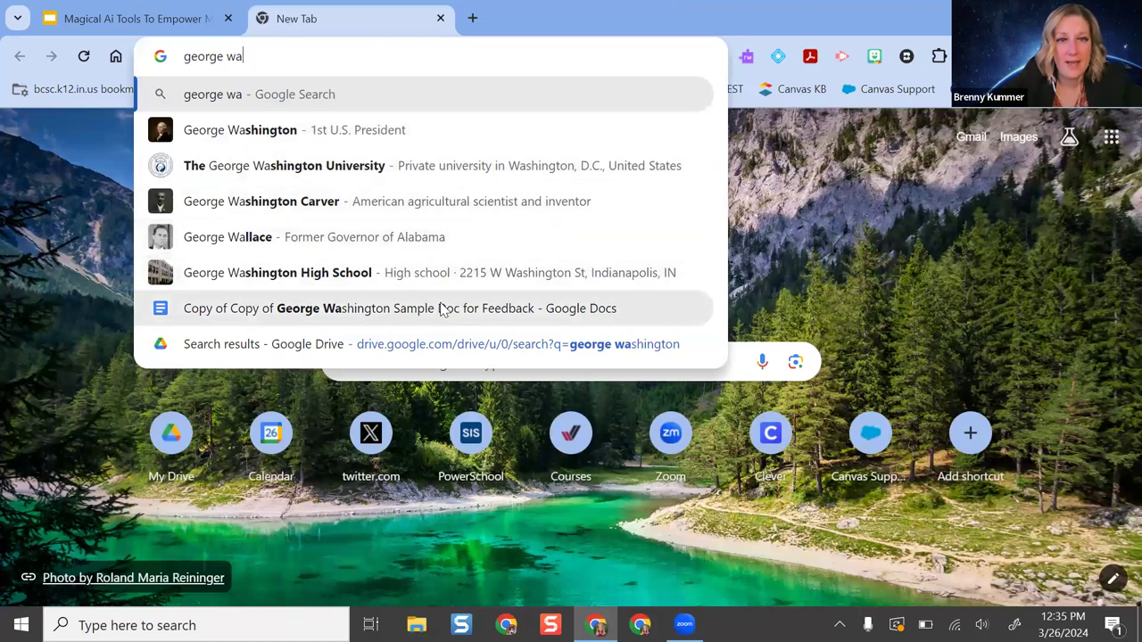
left_click(440, 309)
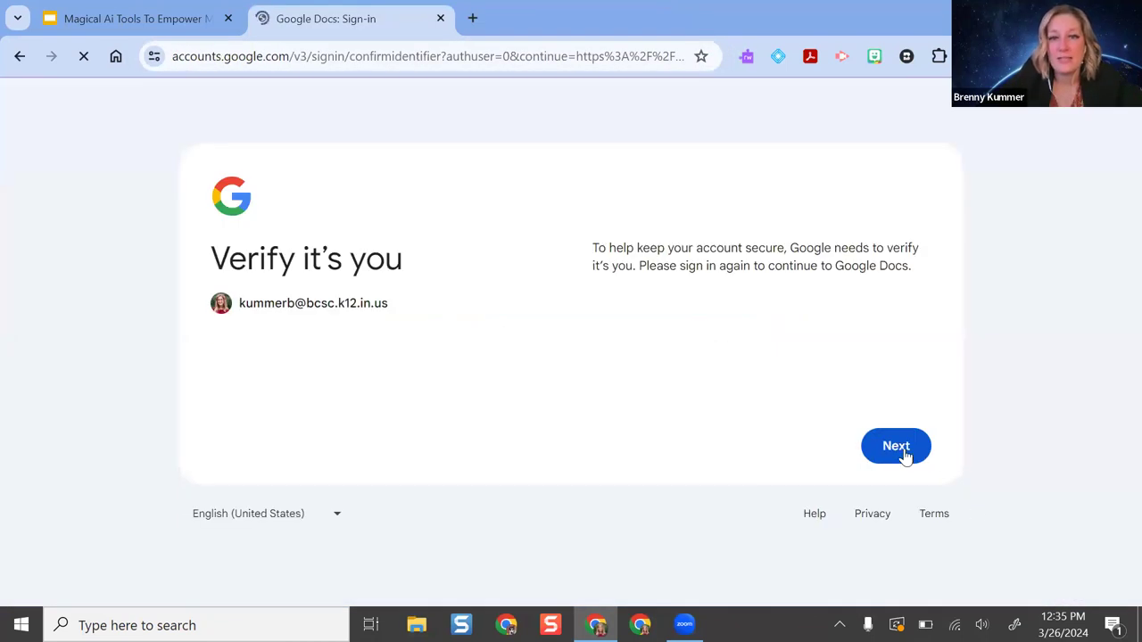
left_click(905, 455)
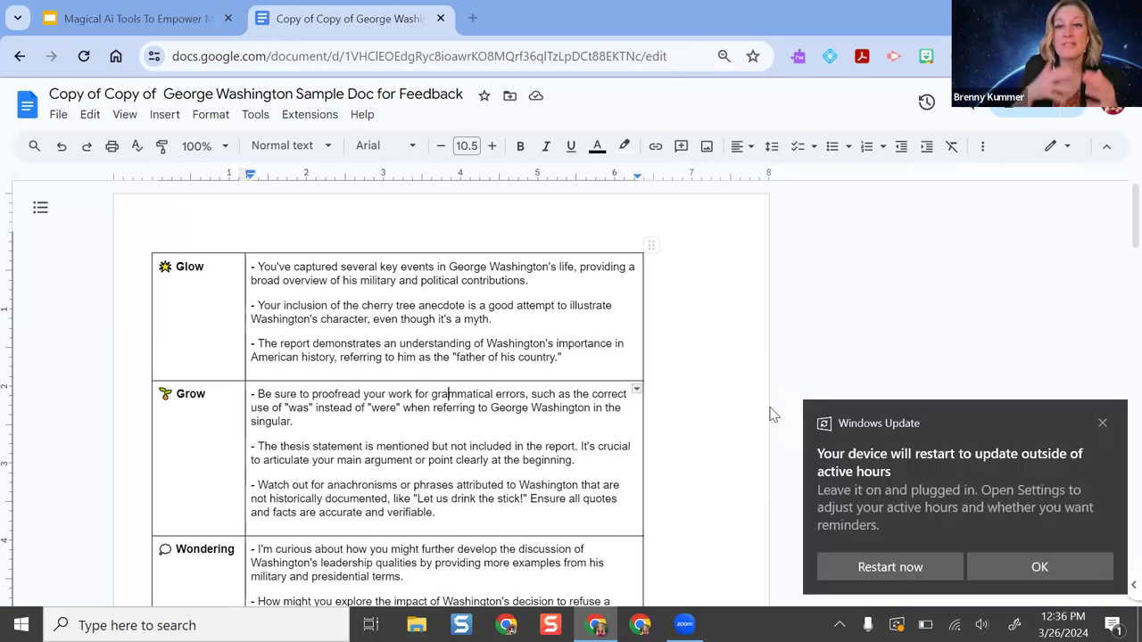
- Dismiss the Windows Update notice and move the Brisk widget closer to the George Washington Report's text
left_click(1104, 423)
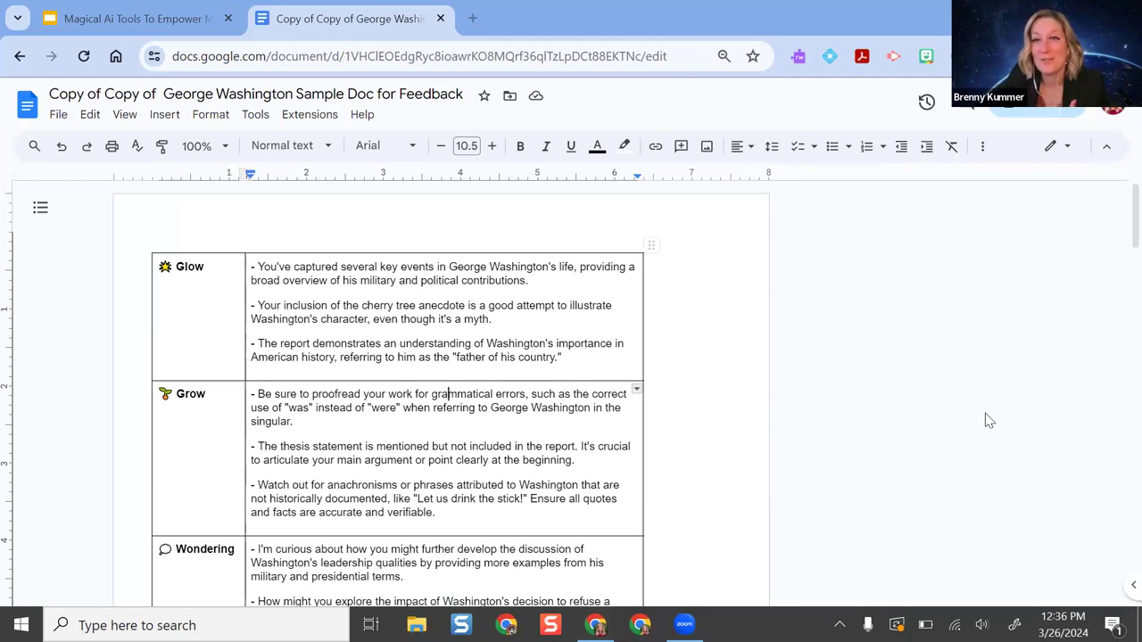
scroll(690, 344, "down", 6)
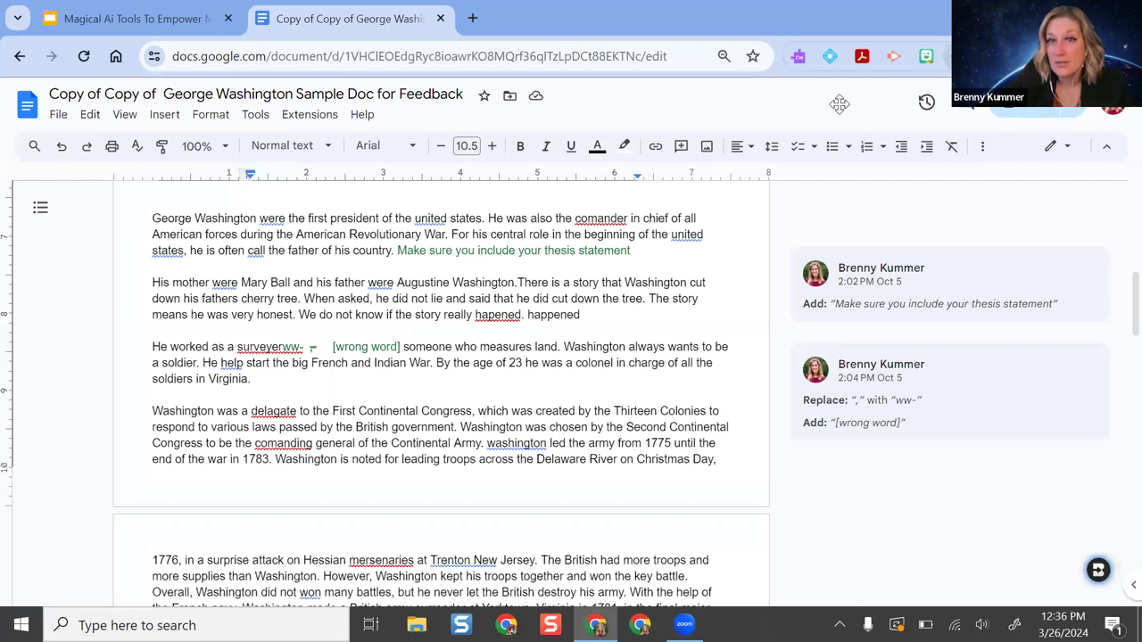
left_click_drag(1098, 569, 951, 487)
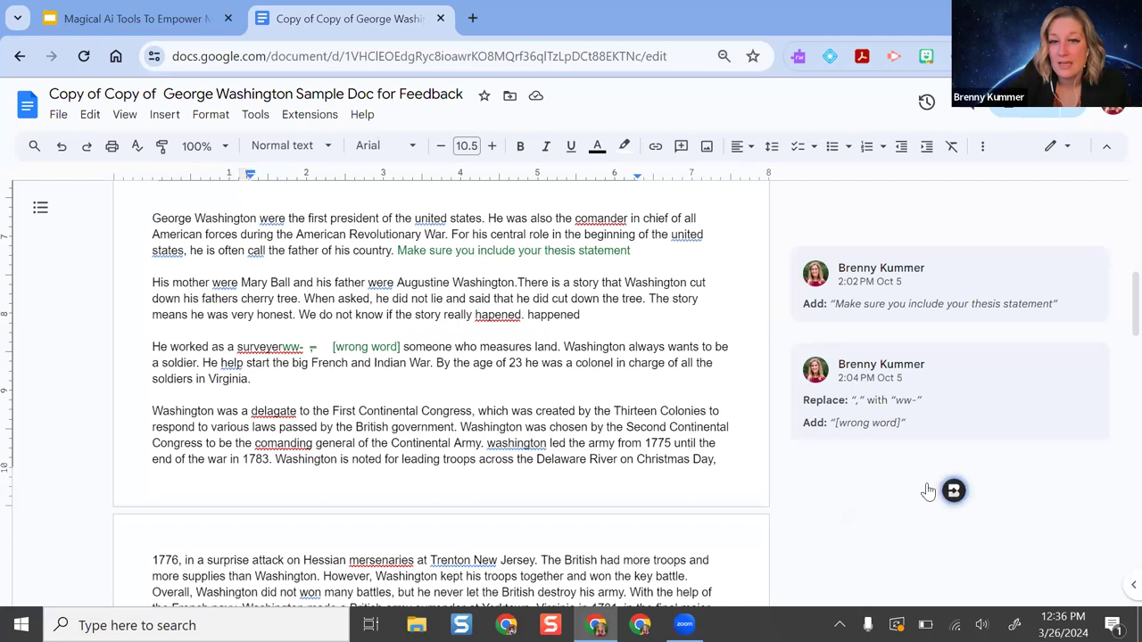
scroll(472, 530, "up", 2)
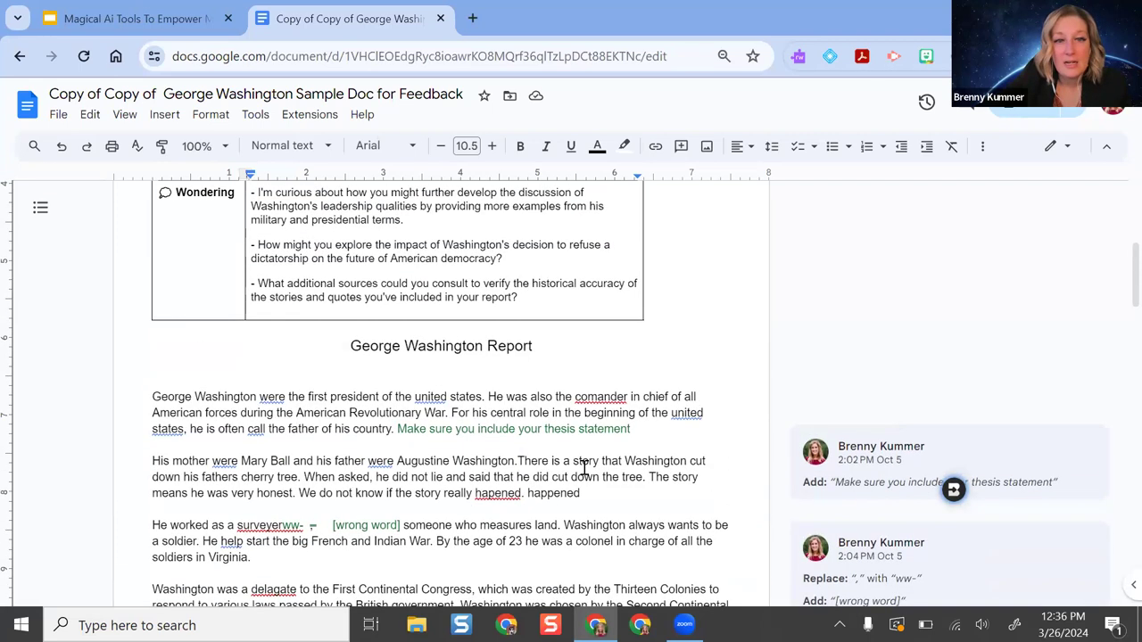
scroll(713, 450, "down", 2)
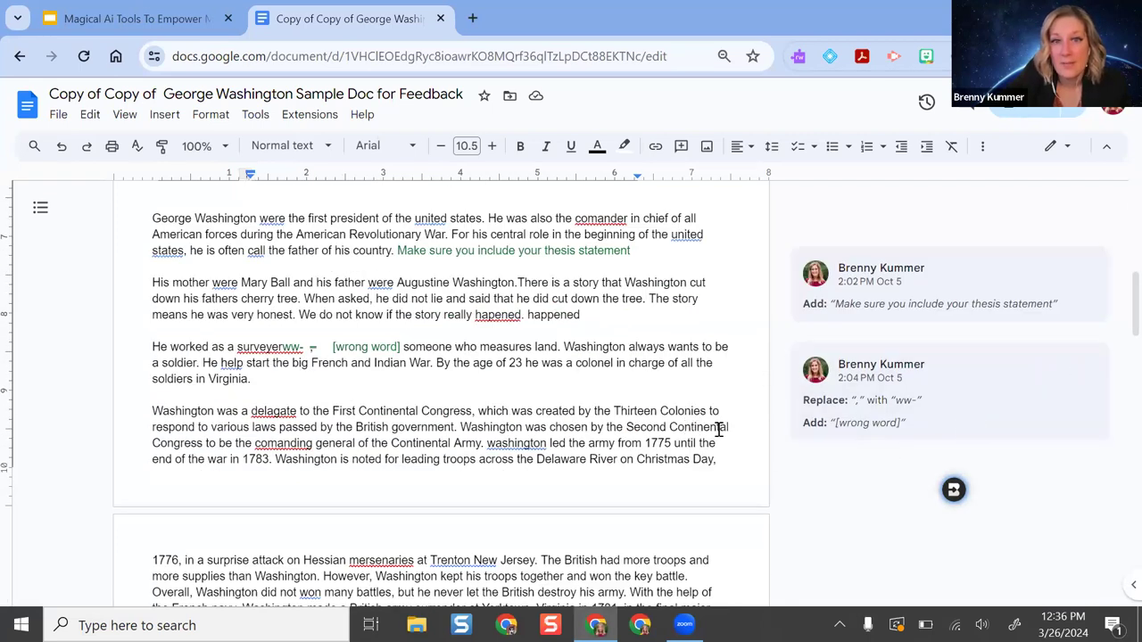
scroll(722, 428, "up", 2)
scroll(821, 418, "down", 1)
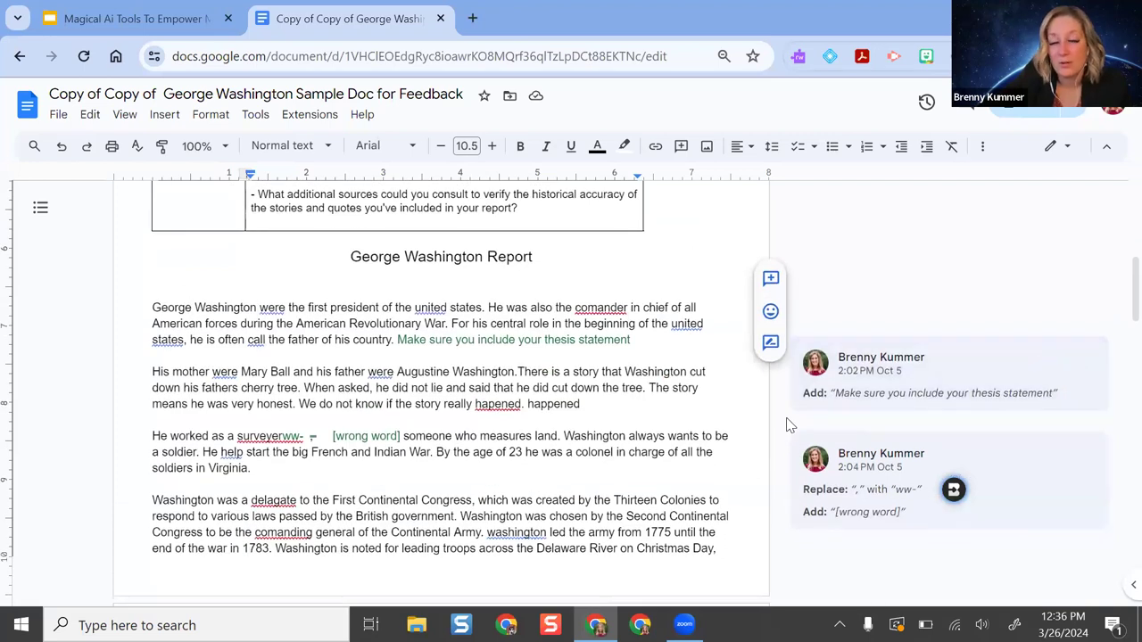
- Open Brisk and look through the full library of resources it can create, from Curriculum Essentials to Interventions
left_click(953, 491)
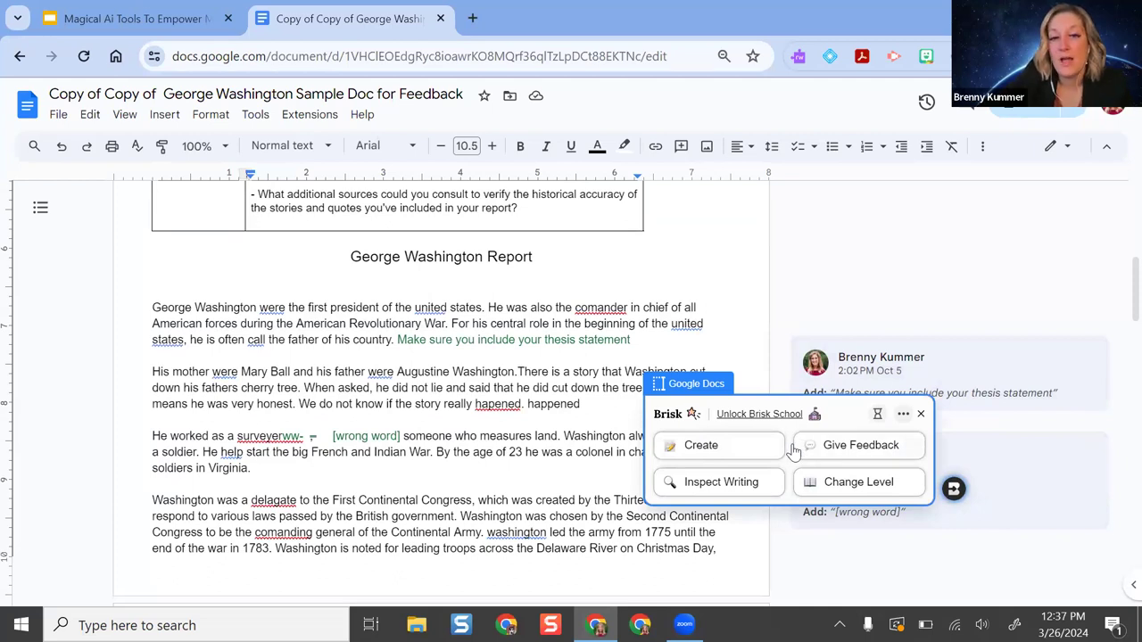
left_click(721, 446)
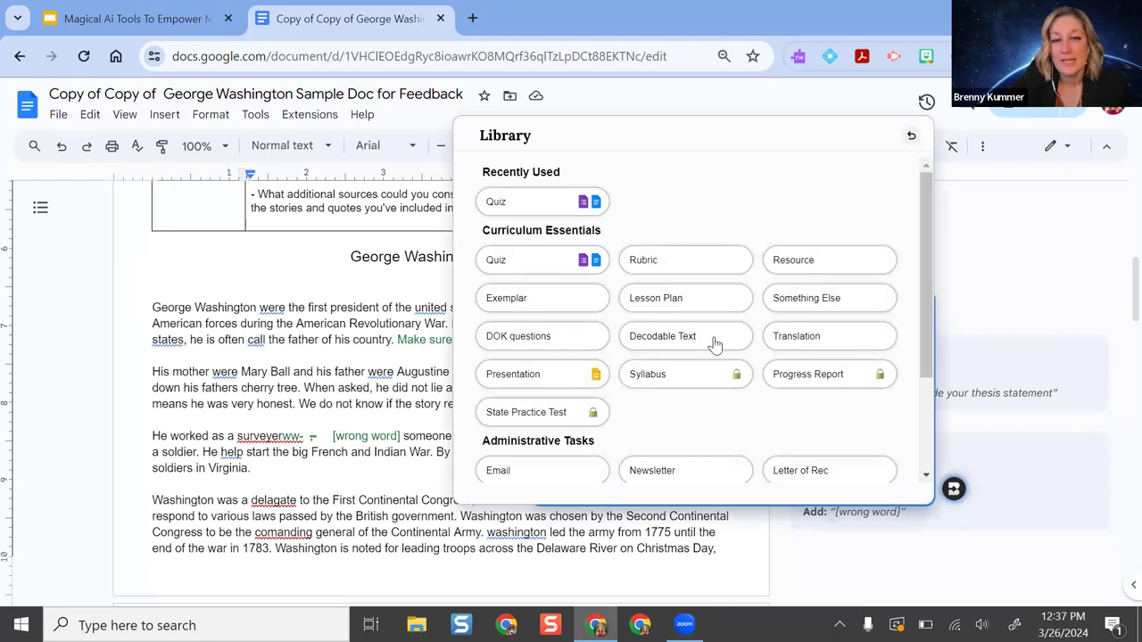
scroll(758, 313, "down", 1)
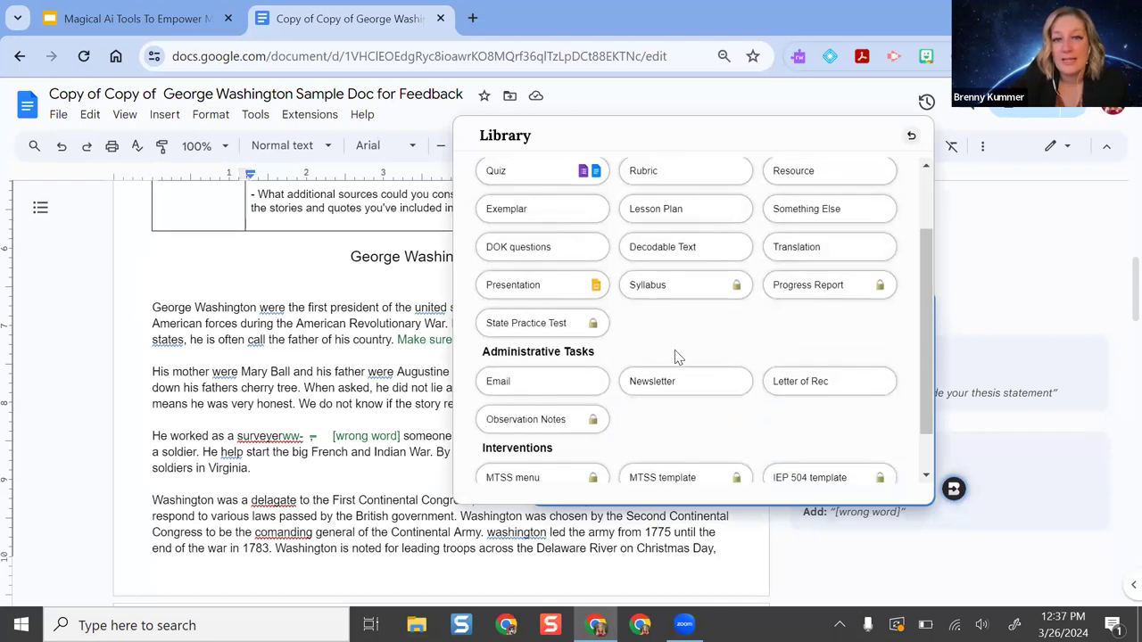
scroll(589, 375, "down", 1)
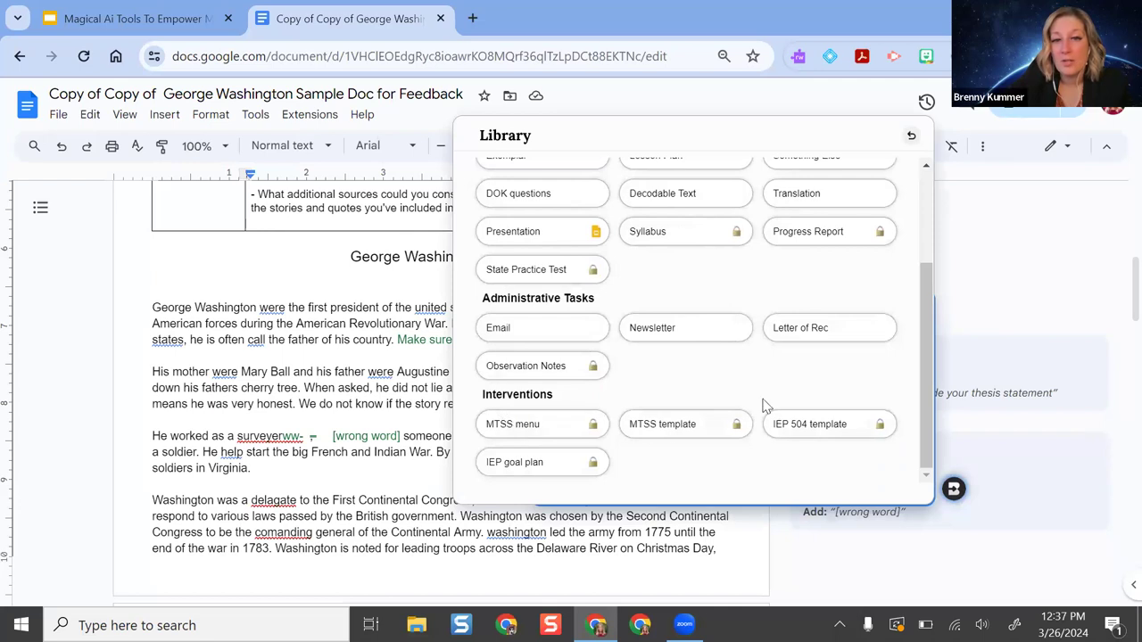
scroll(762, 401, "up", 3)
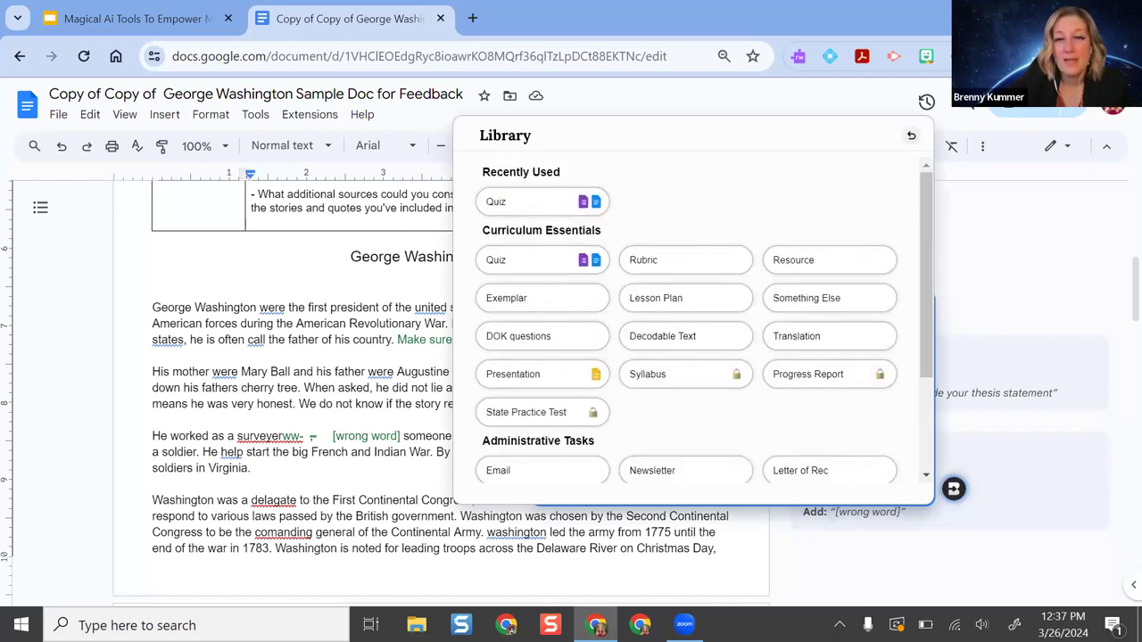
left_click(911, 138)
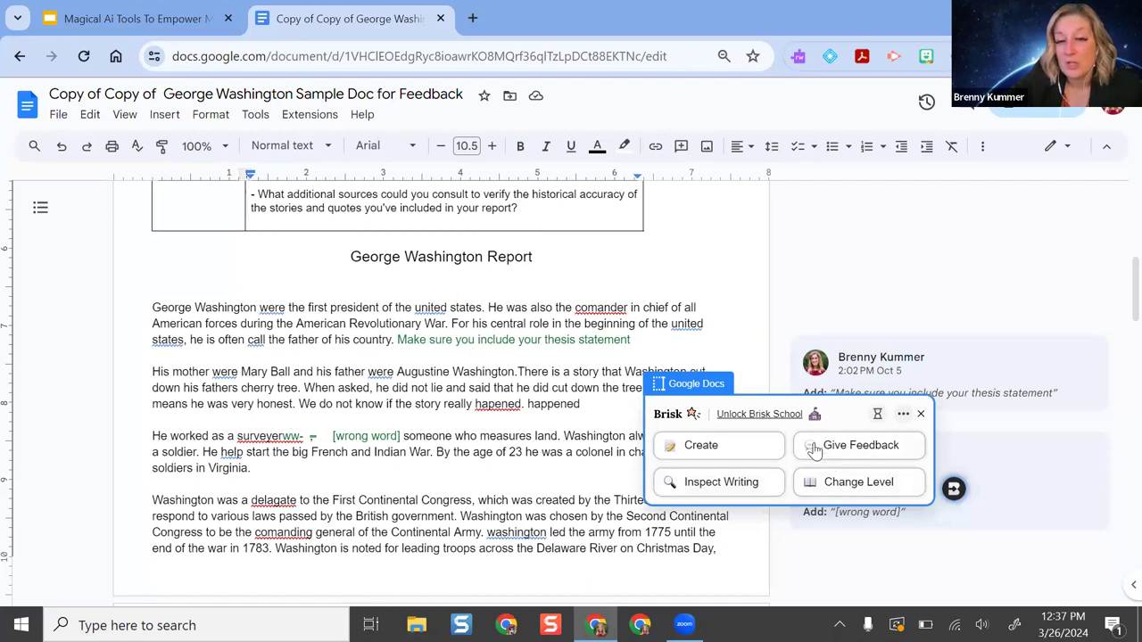
- Check Brisk's feedback styles and the Glow & Grow settings, closing Brisk without generating feedback
left_click(813, 451)
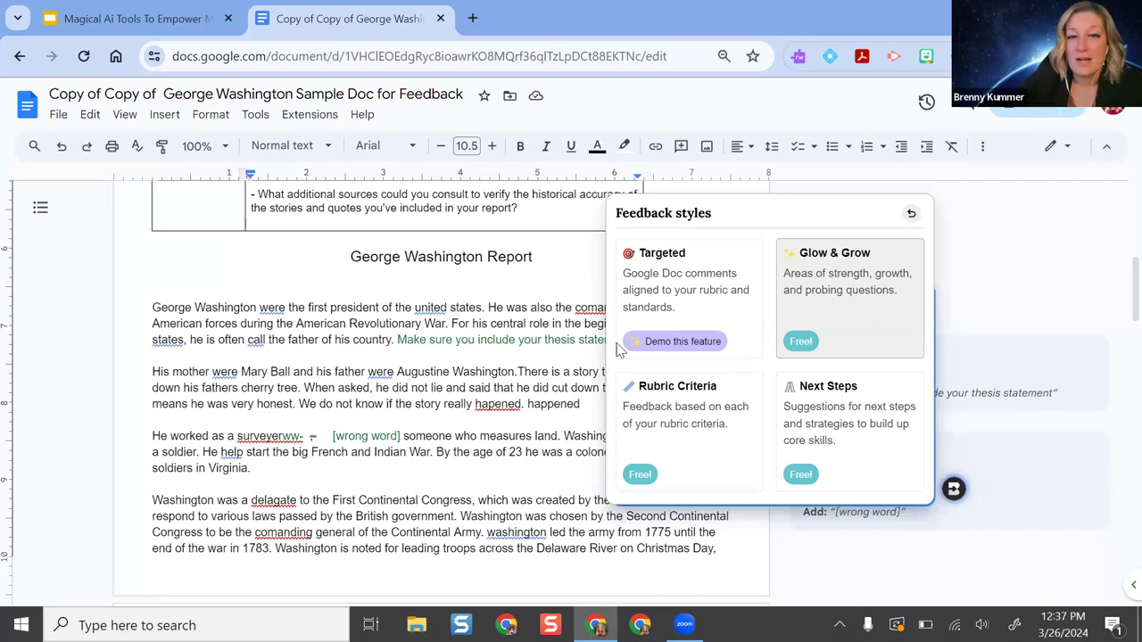
left_click(852, 286)
scroll(457, 344, "up", 1)
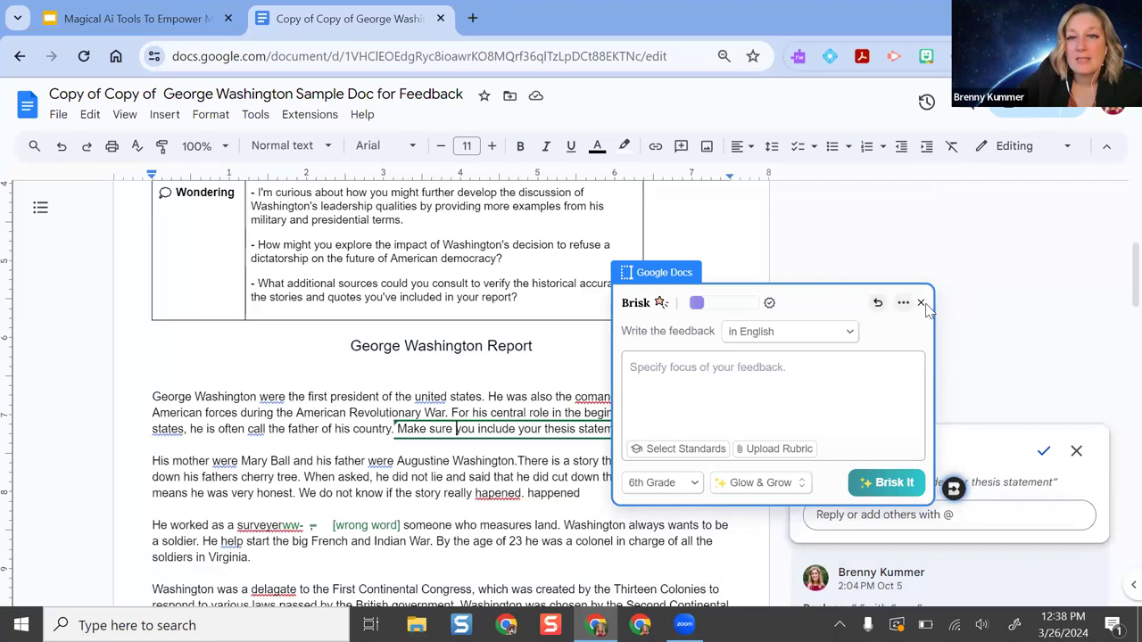
left_click(921, 302)
- Examine the Glow, Grow and Wondering rows of the feedback table above the George Washington Report
scroll(498, 371, "up", 4)
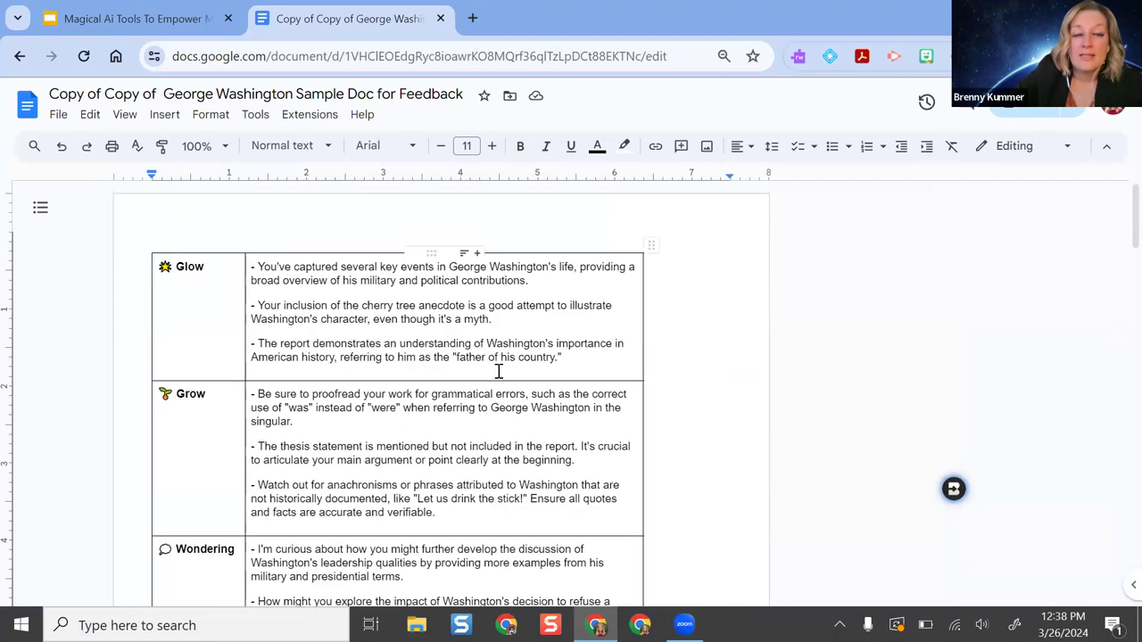
left_click_drag(189, 280, 464, 419)
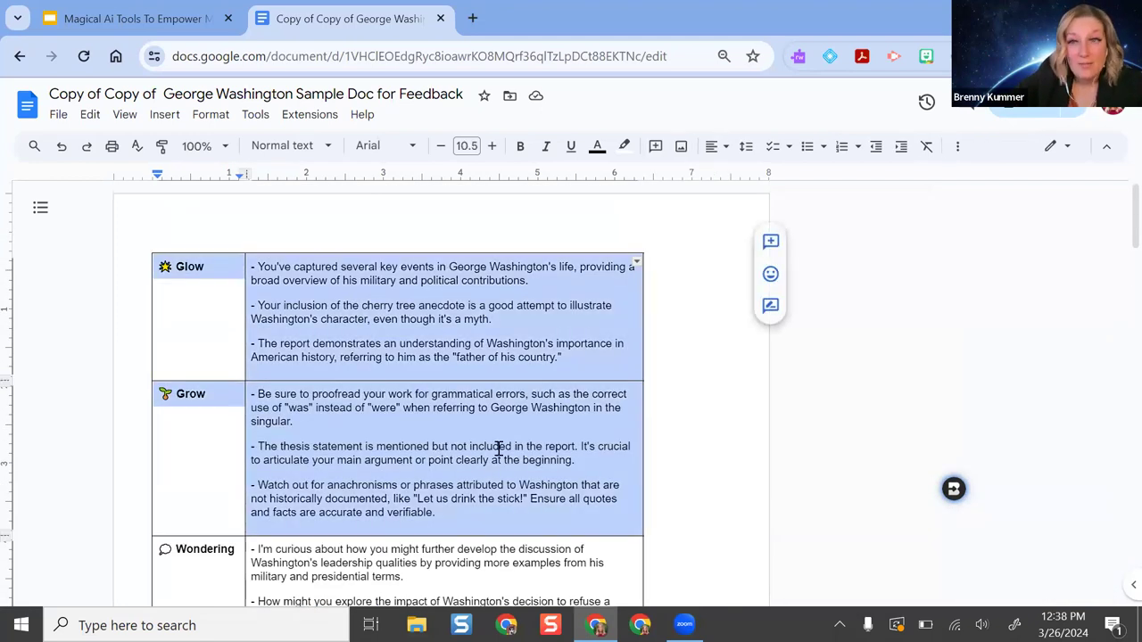
scroll(498, 447, "down", 2)
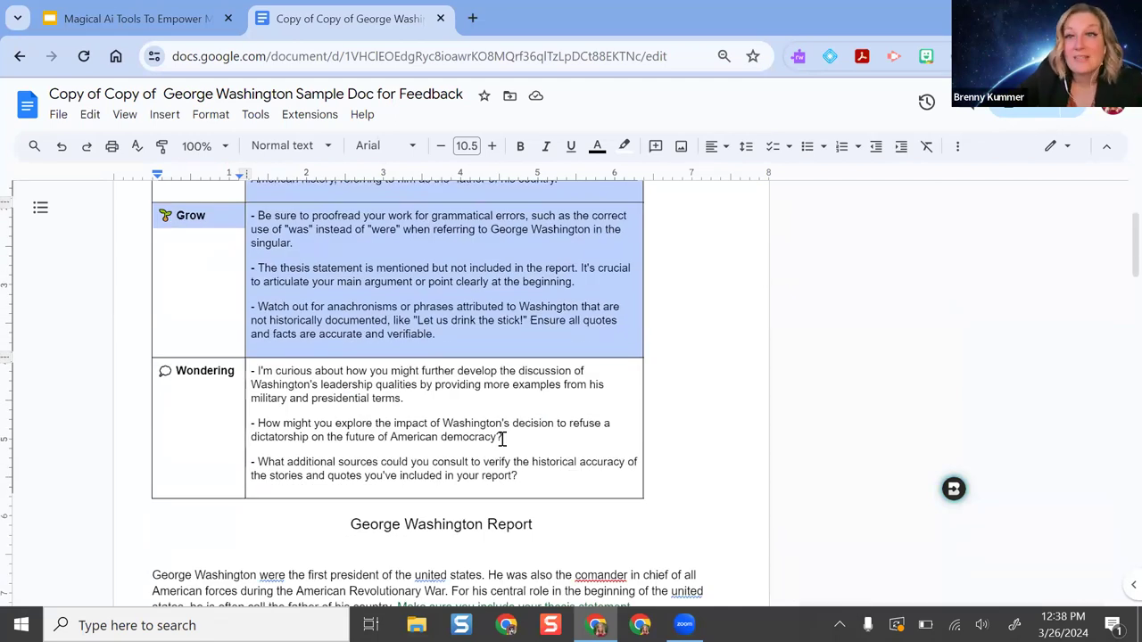
scroll(367, 366, "up", 2)
left_click(367, 357)
left_click_drag(194, 309, 328, 326)
scroll(299, 259, "down", 1)
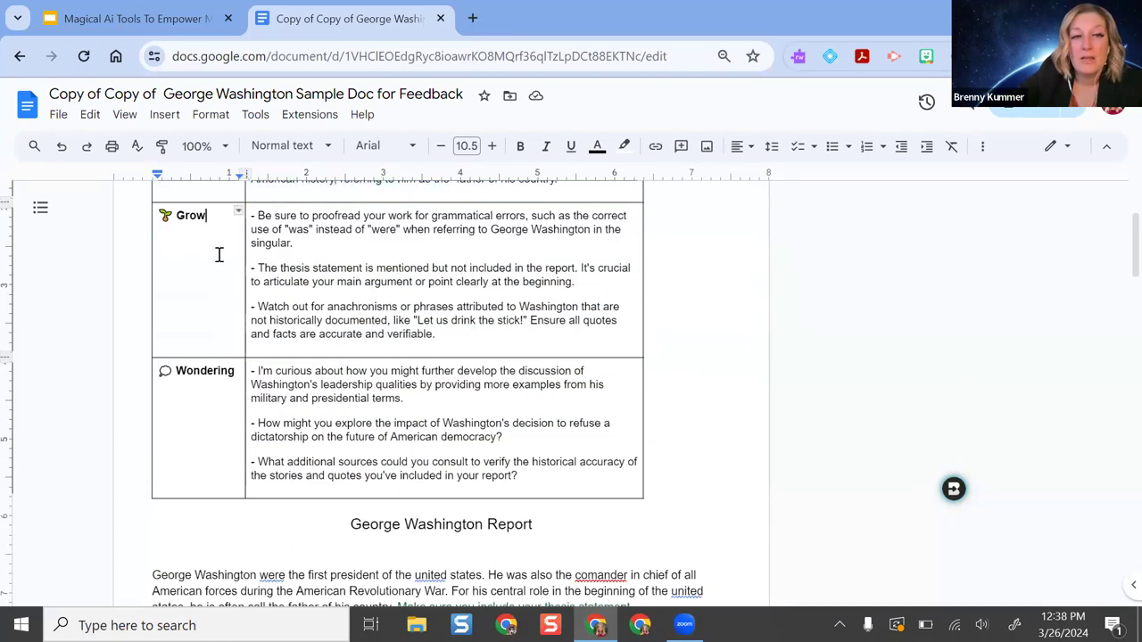
left_click_drag(202, 215, 378, 280)
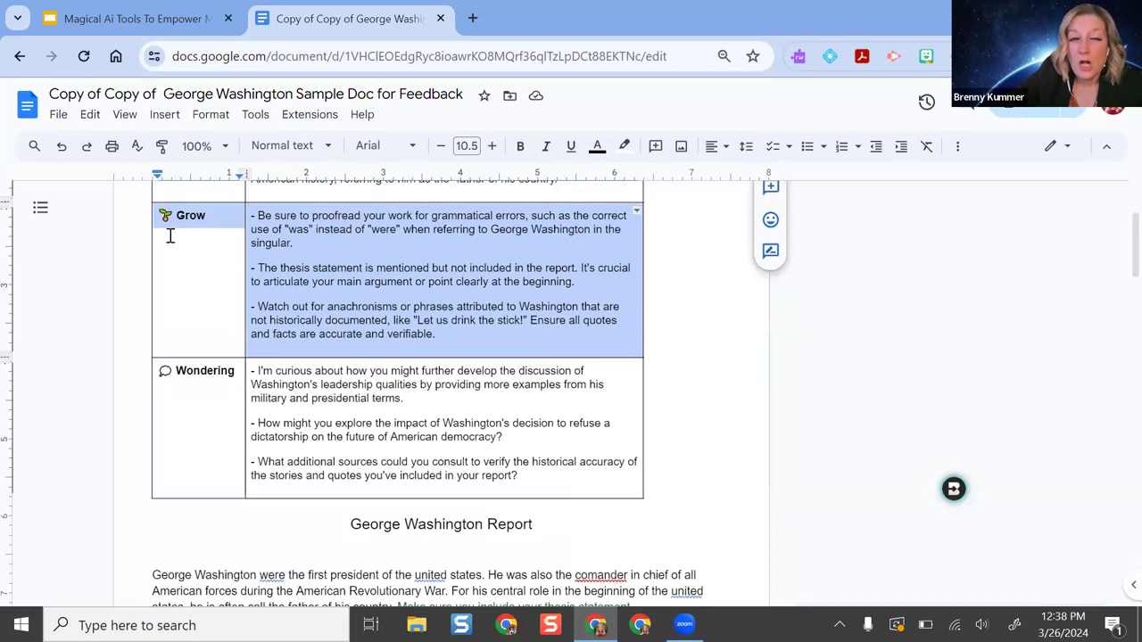
left_click(232, 411)
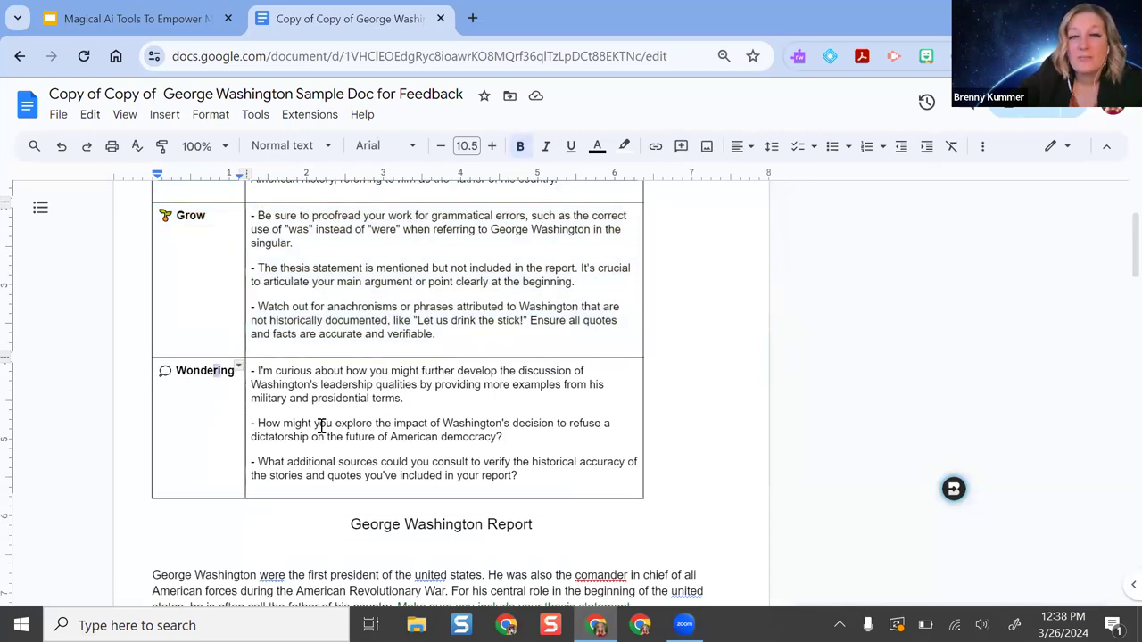
left_click(321, 426)
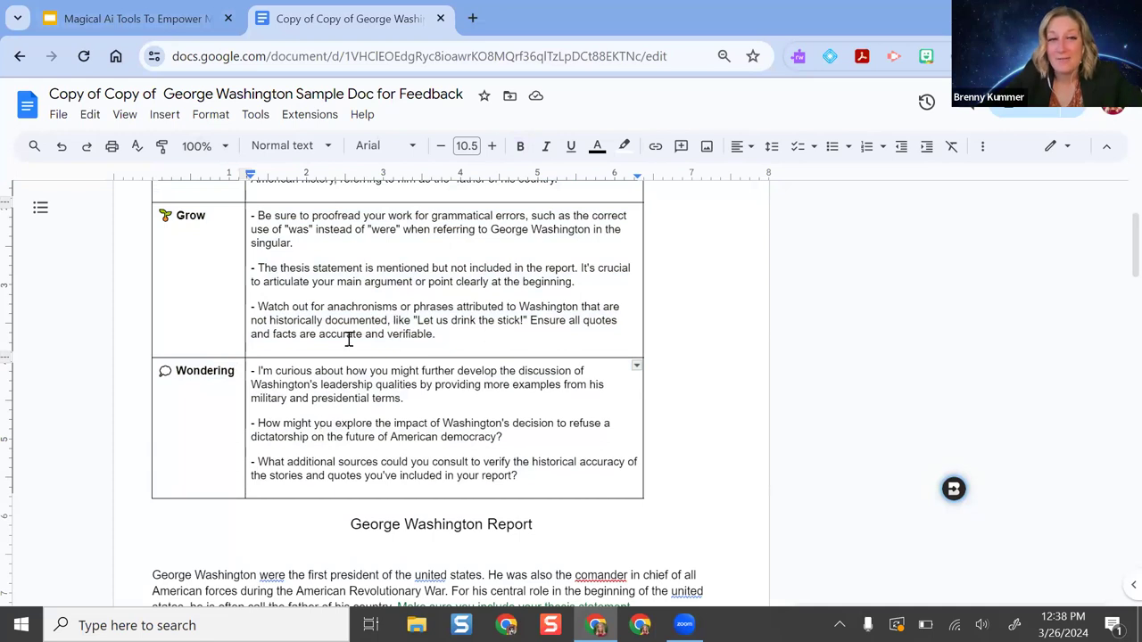
- Return to the presentation and advance from the Brisk slide to the Translation slide
left_click(98, 12)
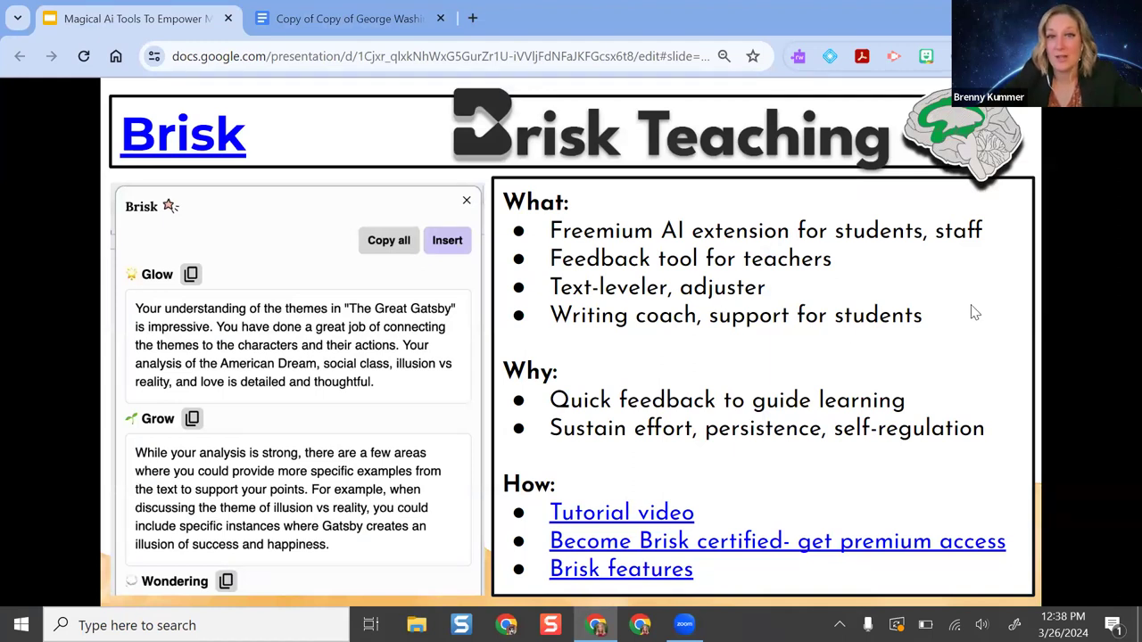
key("Right")
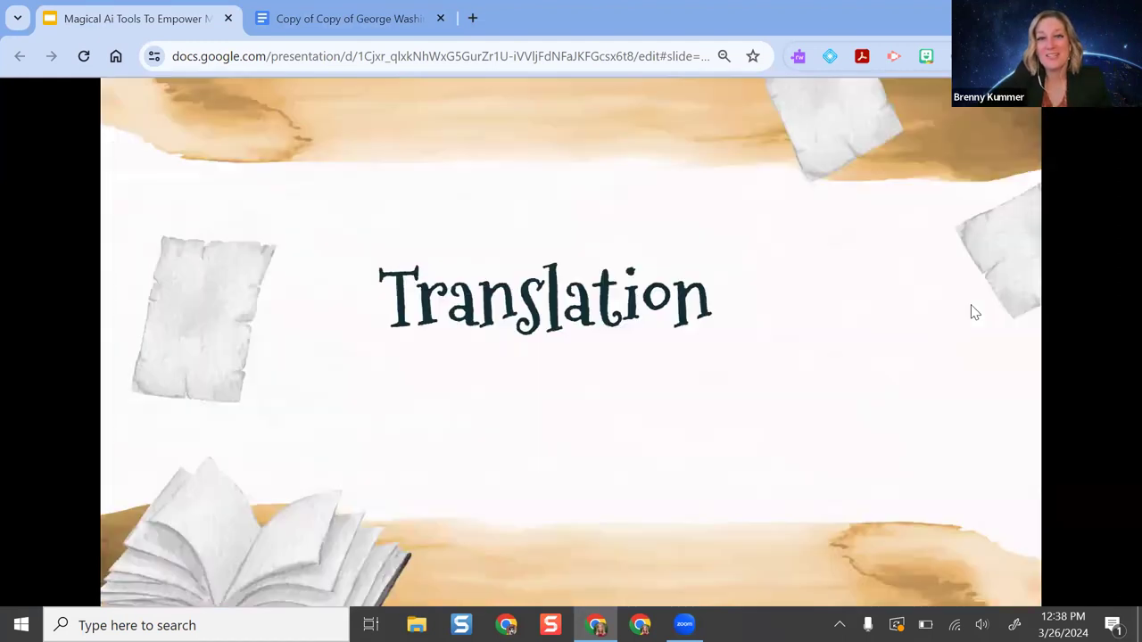
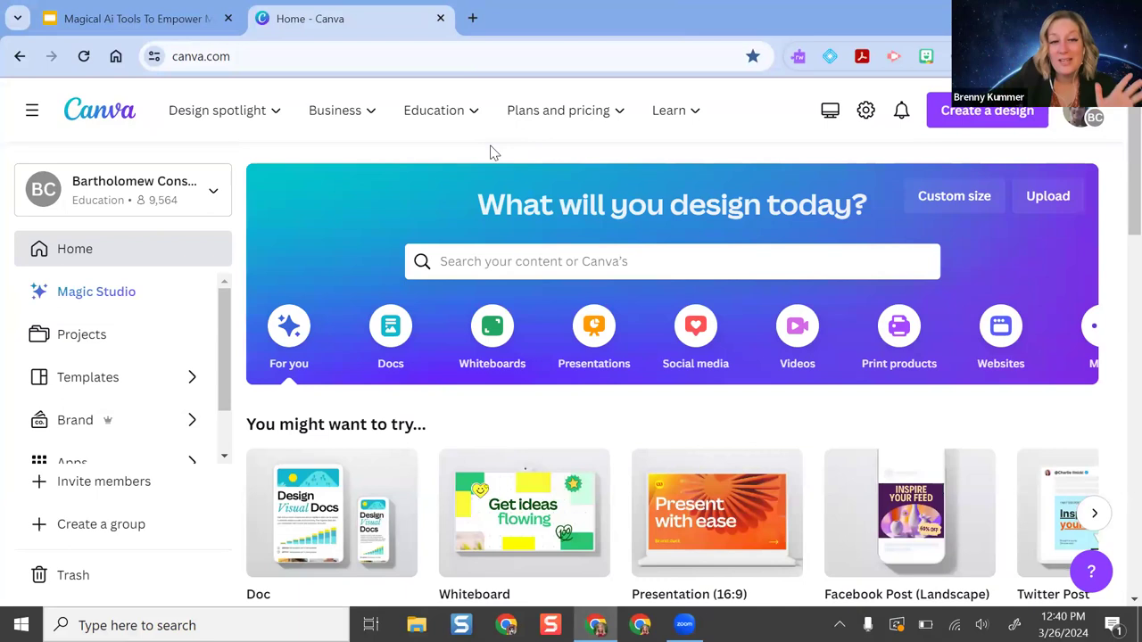
- Look through the suggested and recent designs on the Canva home page and the design types offered for a new design
scroll(714, 330, "down", 2)
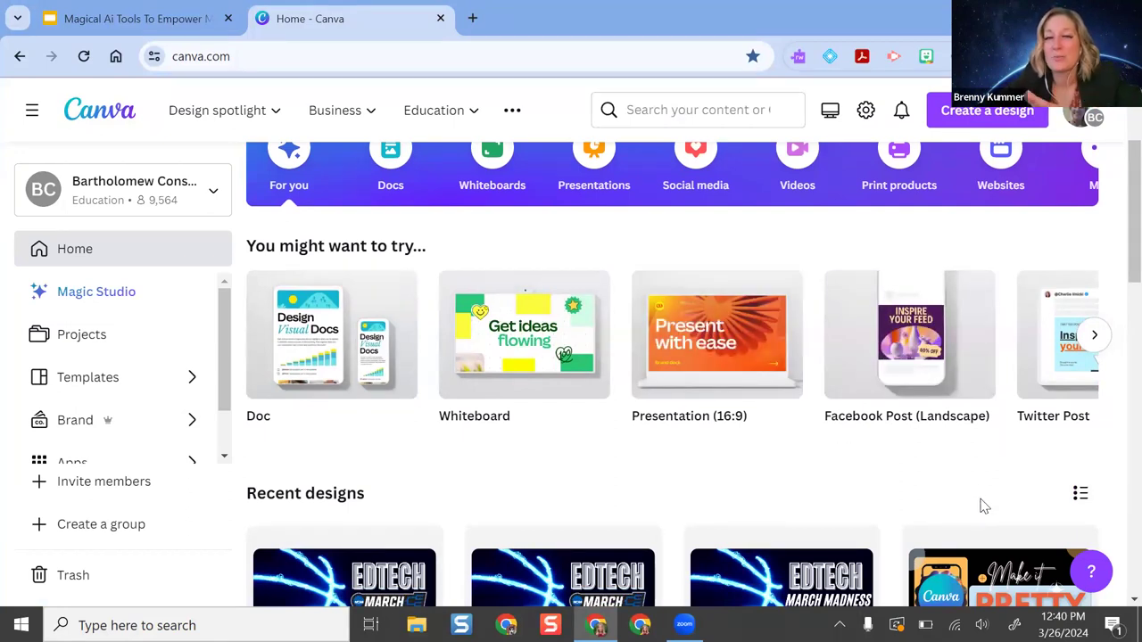
scroll(813, 402, "down", 3)
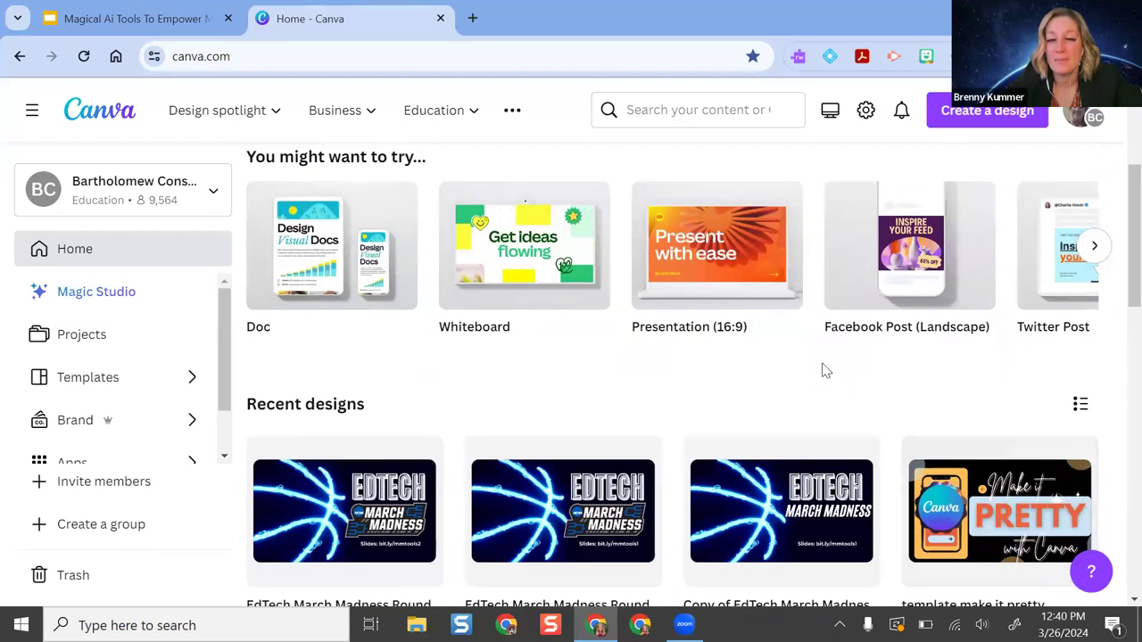
scroll(824, 369, "down", 3)
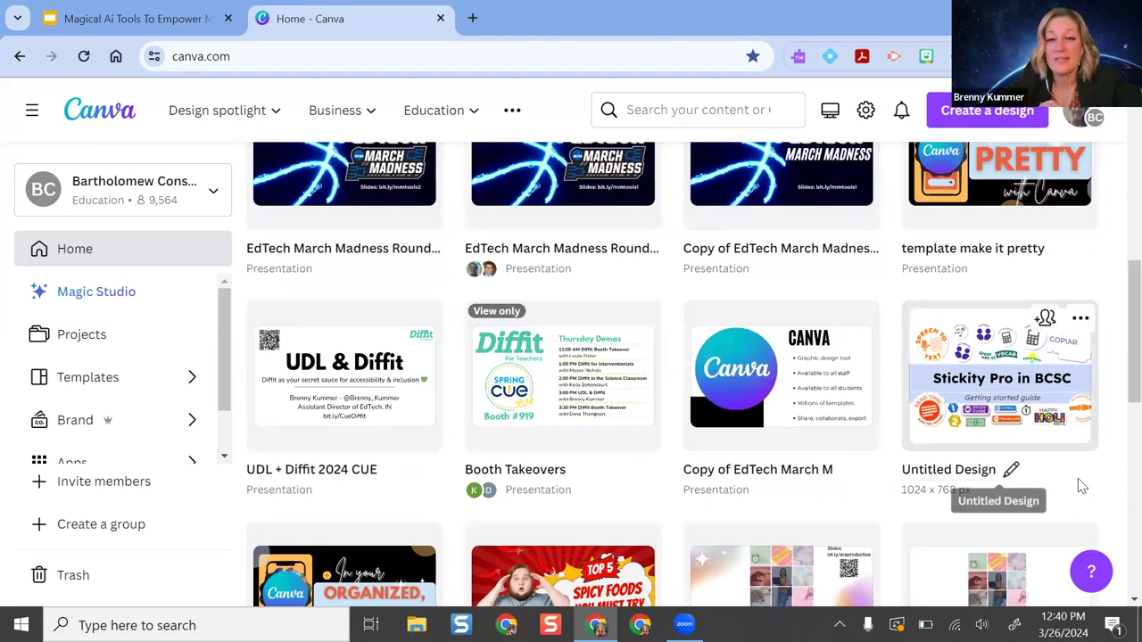
scroll(1101, 472, "up", 6)
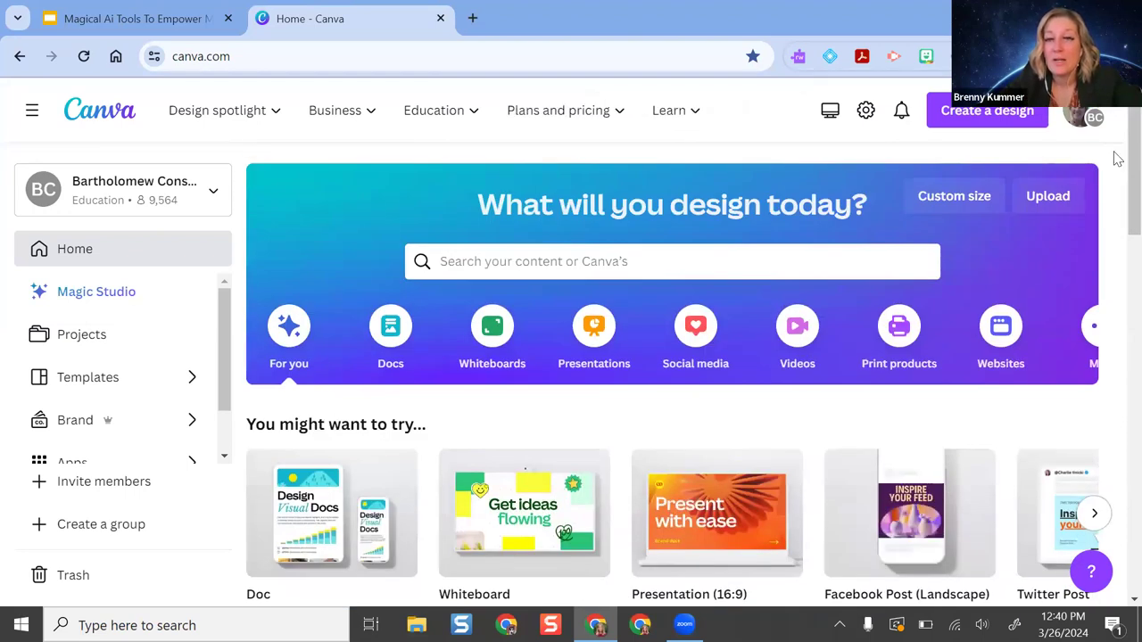
scroll(1011, 326, "down", 2)
left_click(978, 112)
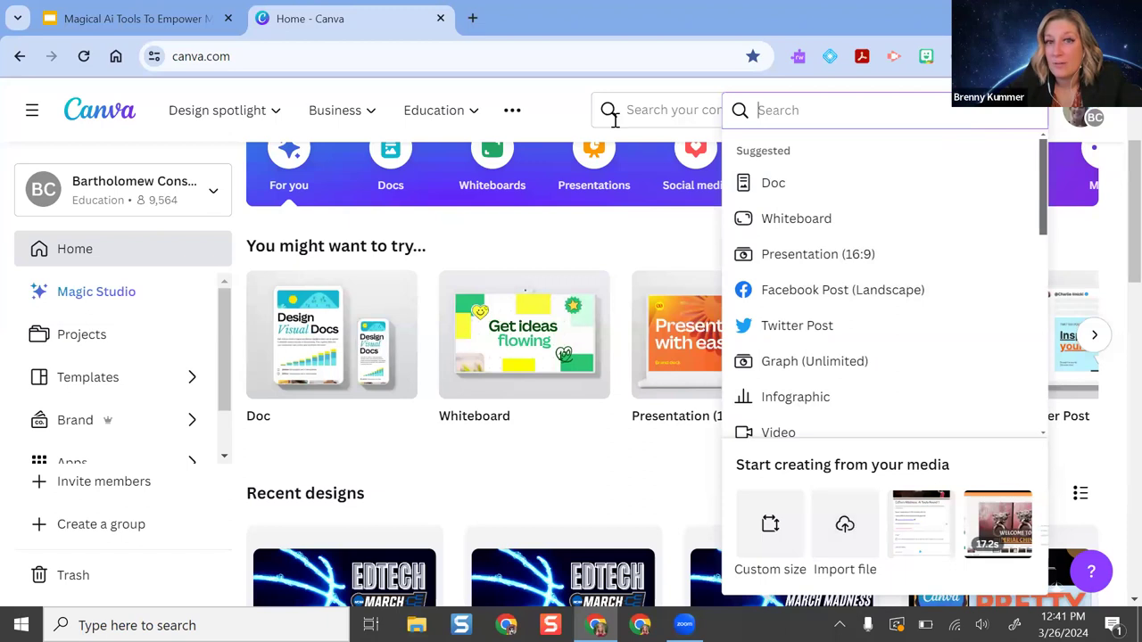
left_click(570, 98)
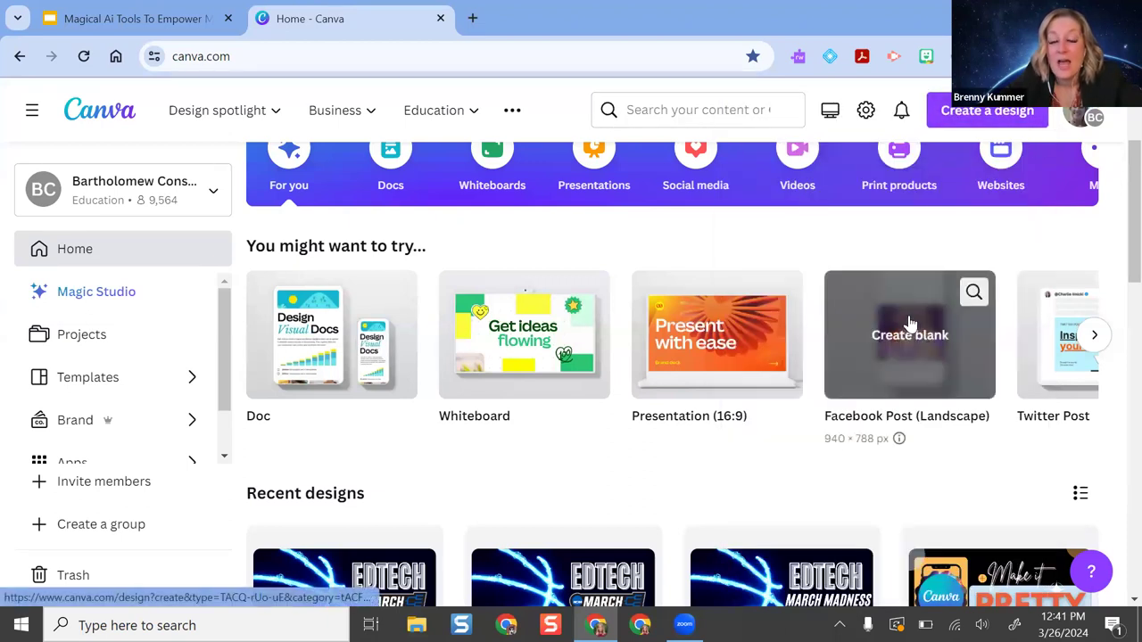
- Find the "record in Google slides" poster among the recent Canva designs, open it for editing and enlarge its page
scroll(943, 239, "down", 5)
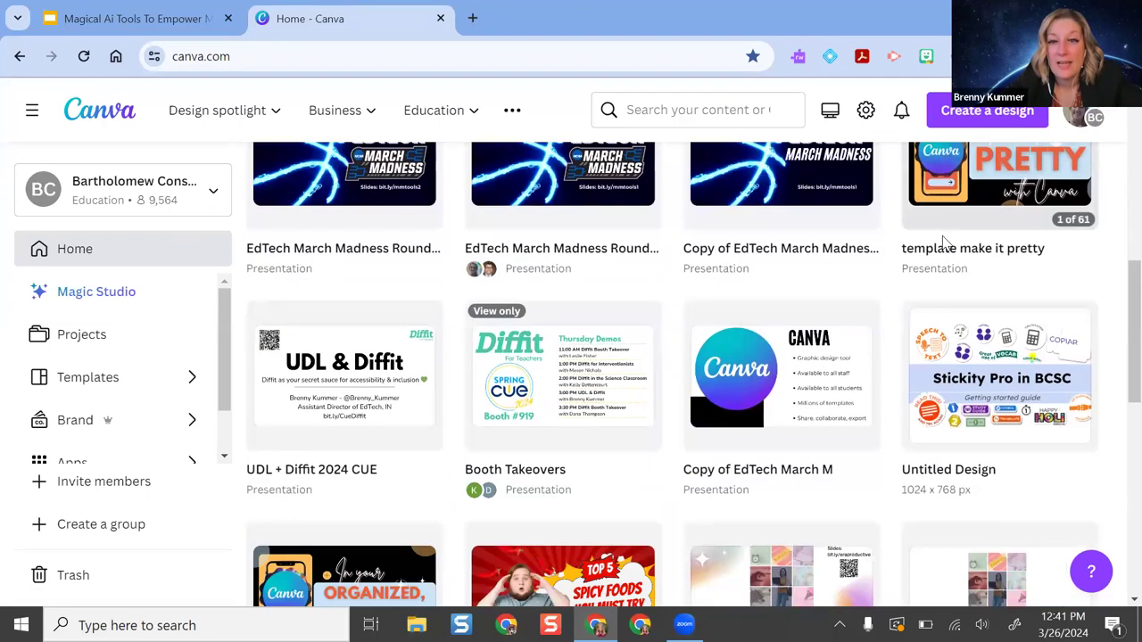
scroll(943, 241, "down", 4)
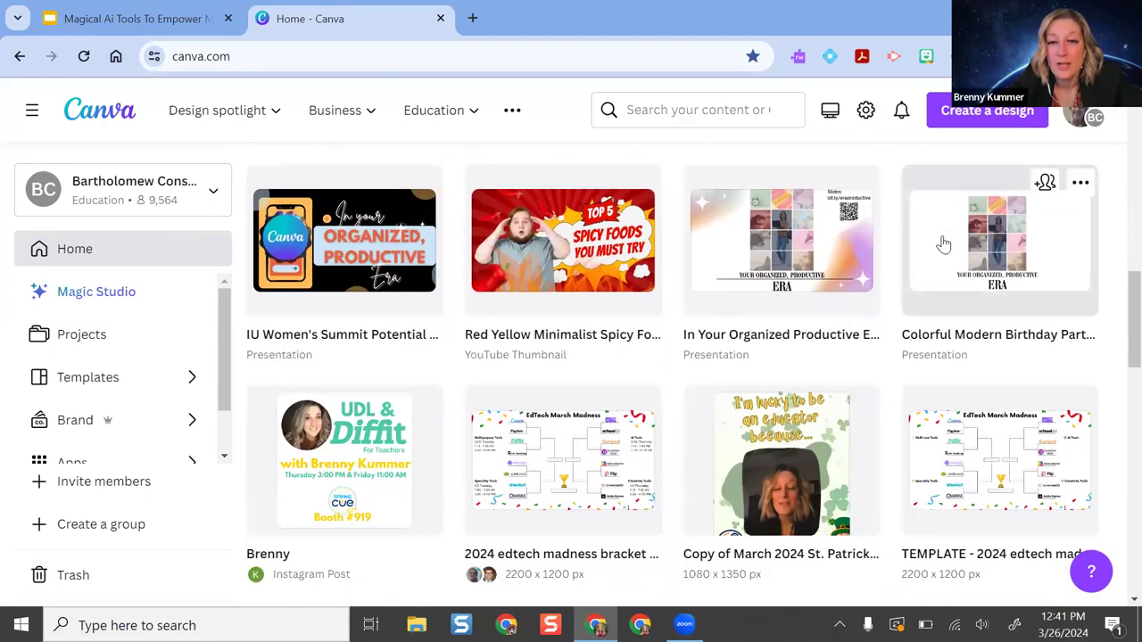
scroll(943, 243, "down", 7)
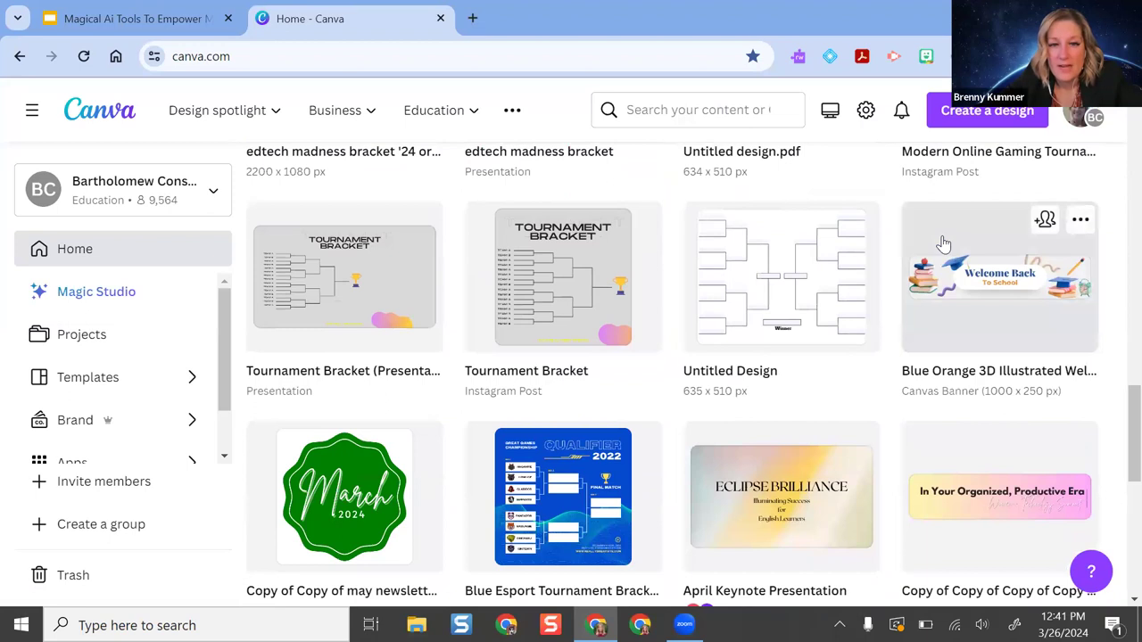
scroll(943, 242, "down", 8)
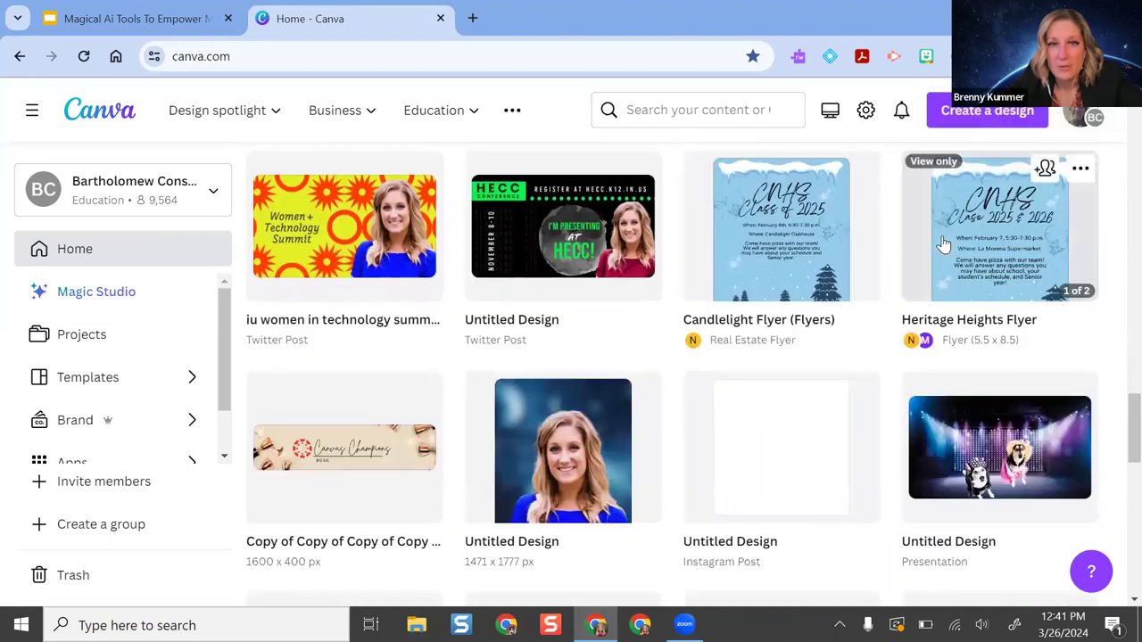
scroll(943, 243, "down", 6)
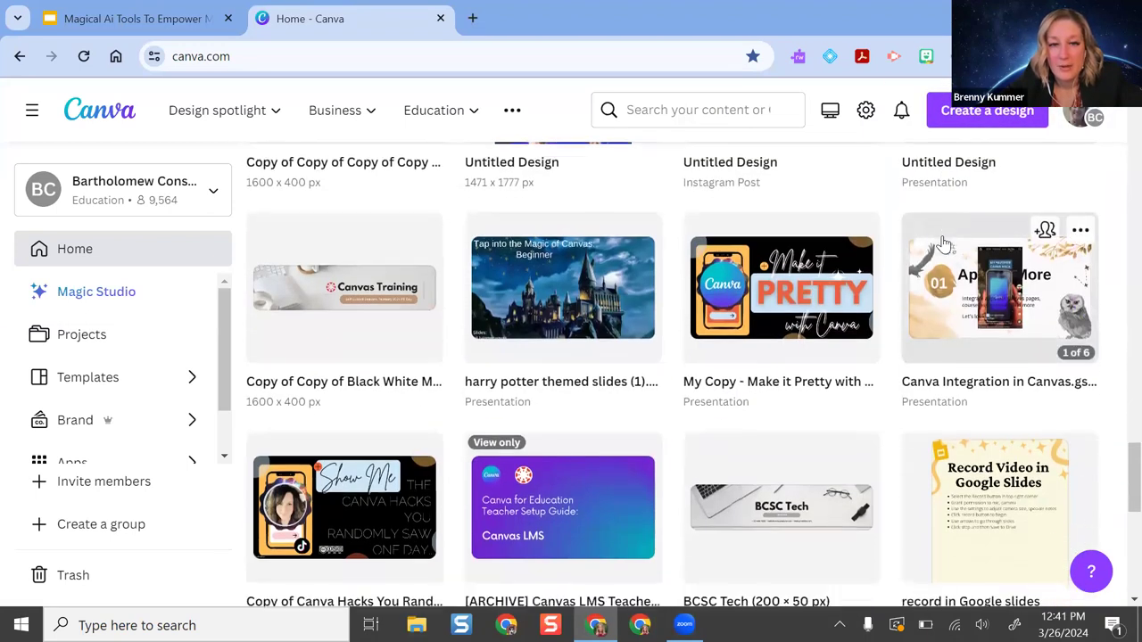
scroll(943, 243, "down", 2)
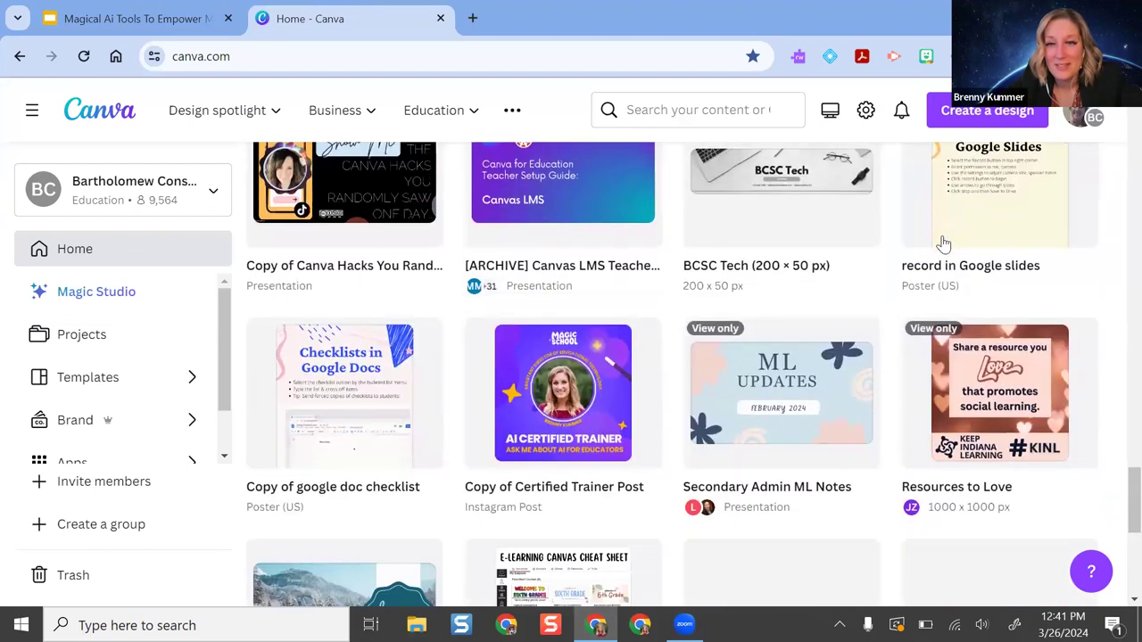
scroll(943, 250, "up", 2)
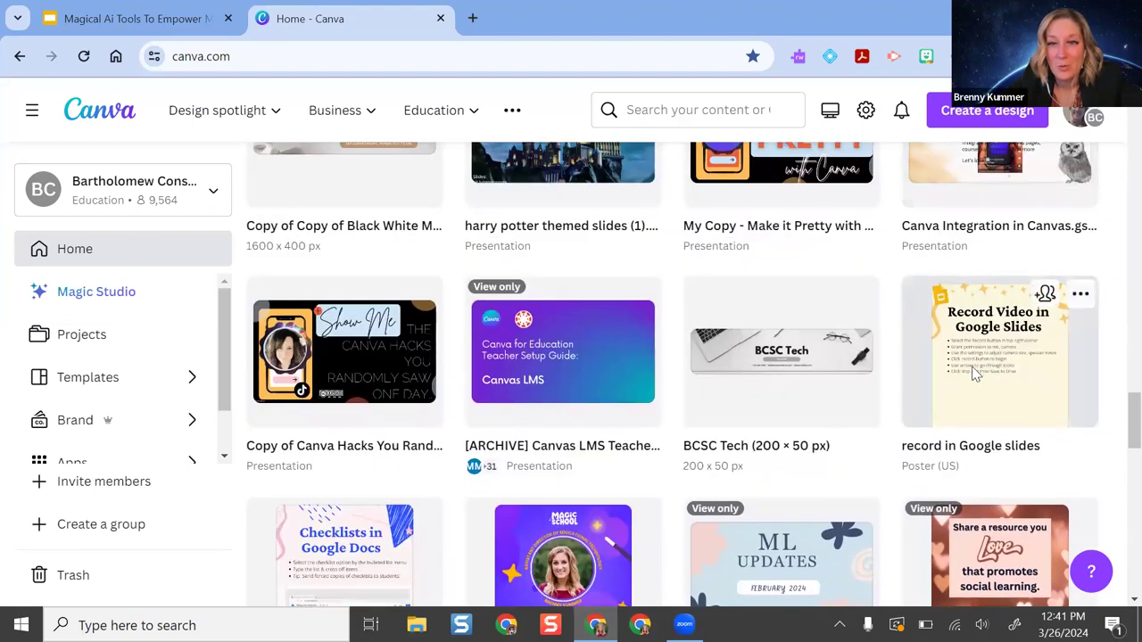
left_click(992, 373)
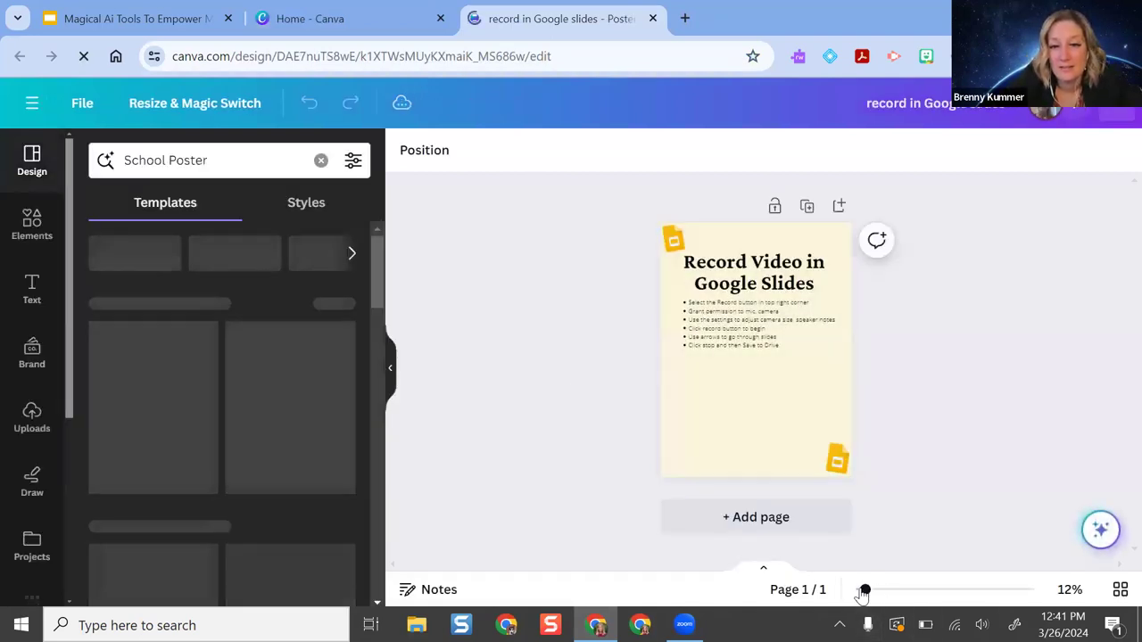
left_click_drag(865, 591, 864, 594)
scroll(1106, 386, "up", 2)
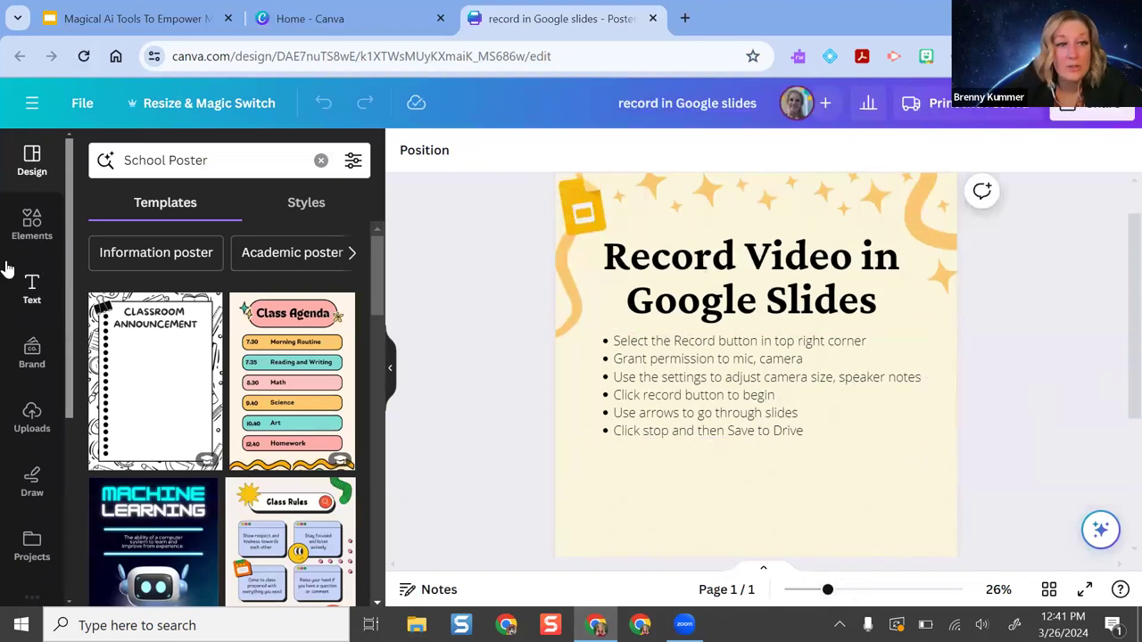
- Translate the Record Video in Google Slides poster page into Arabic, using automatic detection of the current language
scroll(30, 357, "down", 3)
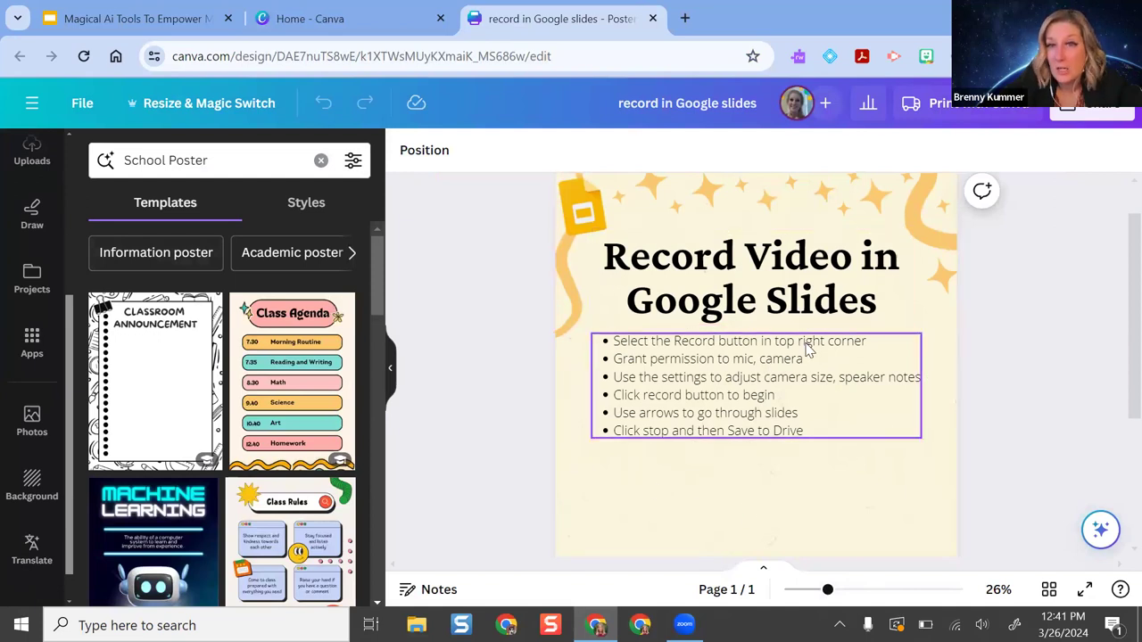
scroll(27, 357, "up", 3)
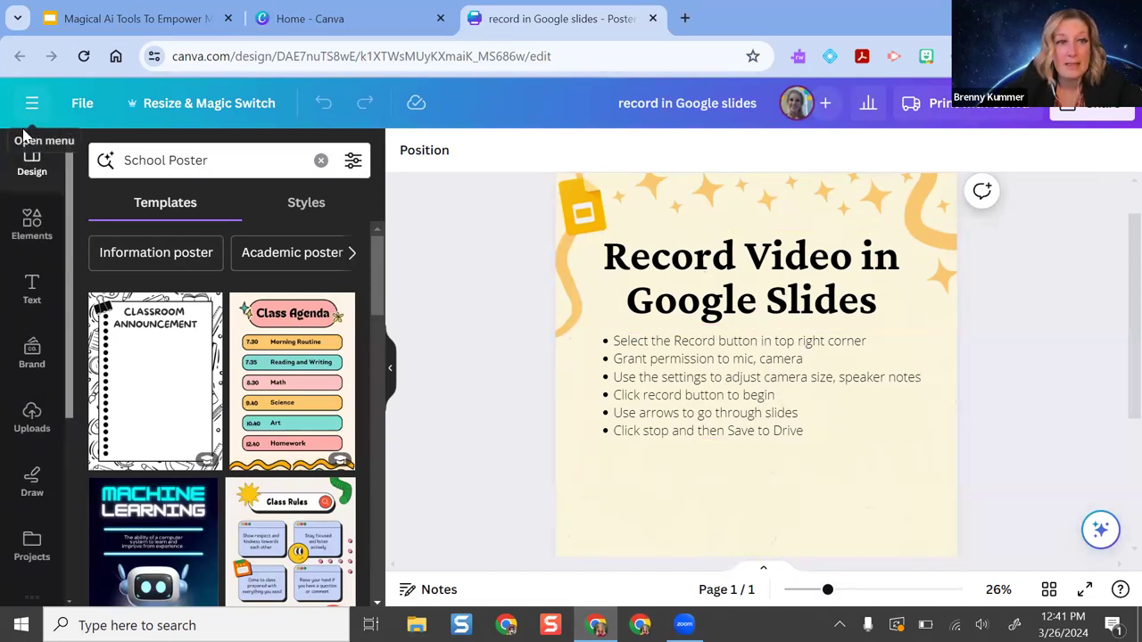
left_click(390, 367)
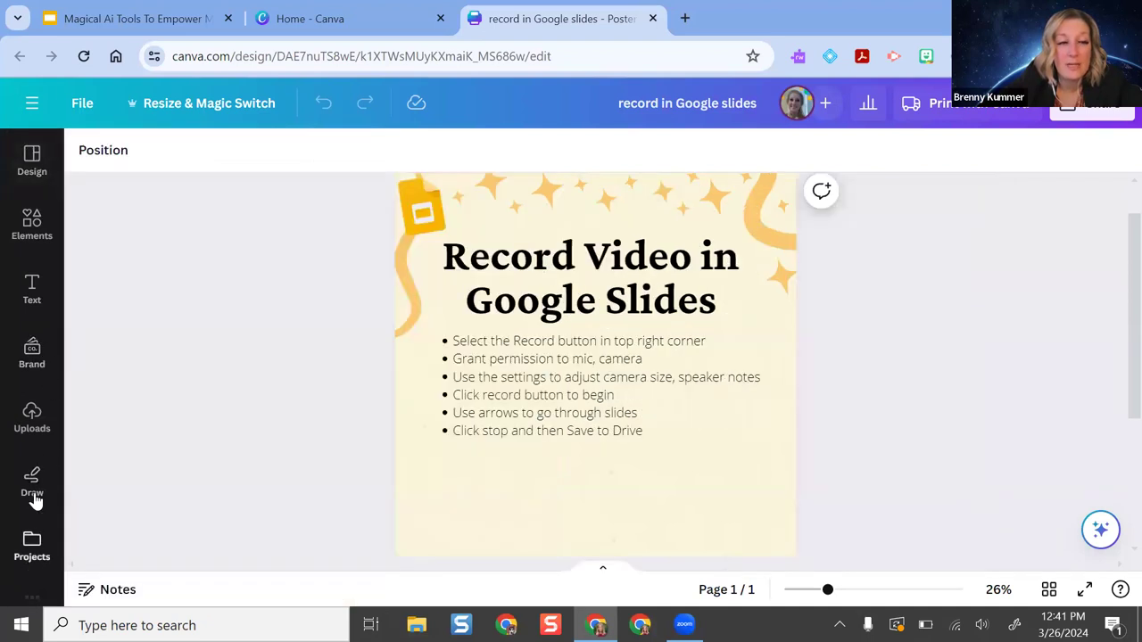
scroll(33, 492, "down", 3)
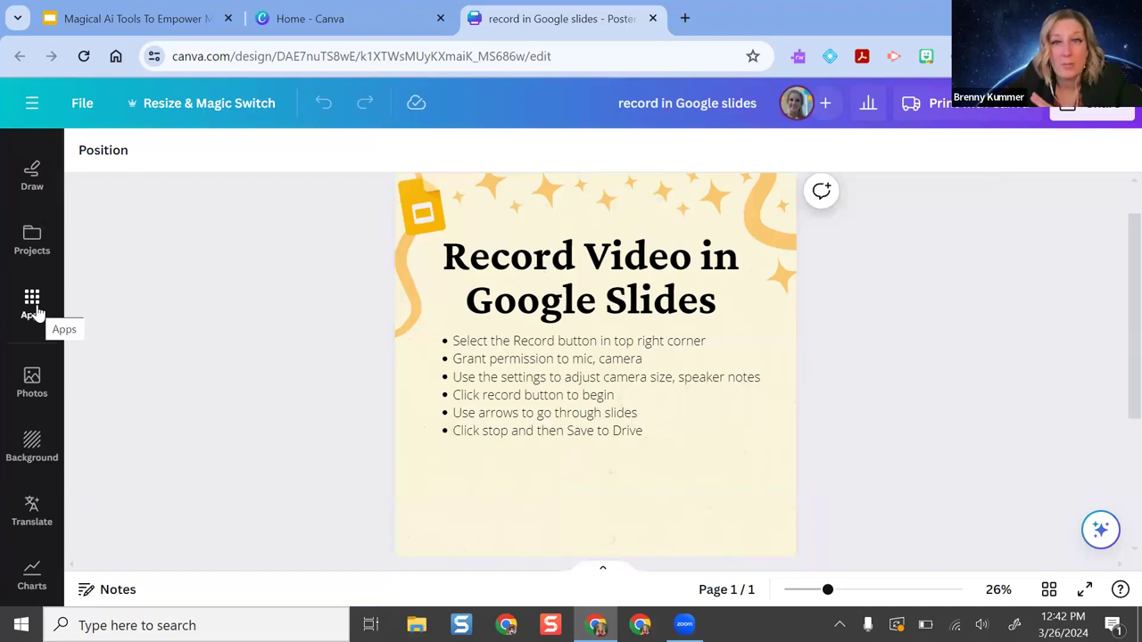
left_click(31, 508)
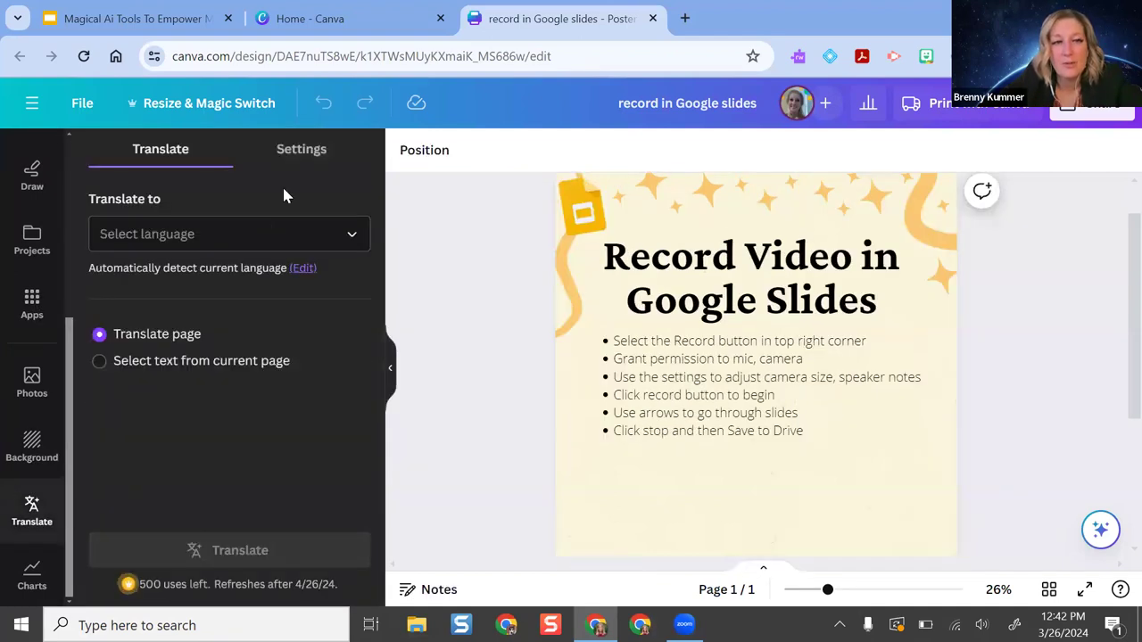
left_click(291, 247)
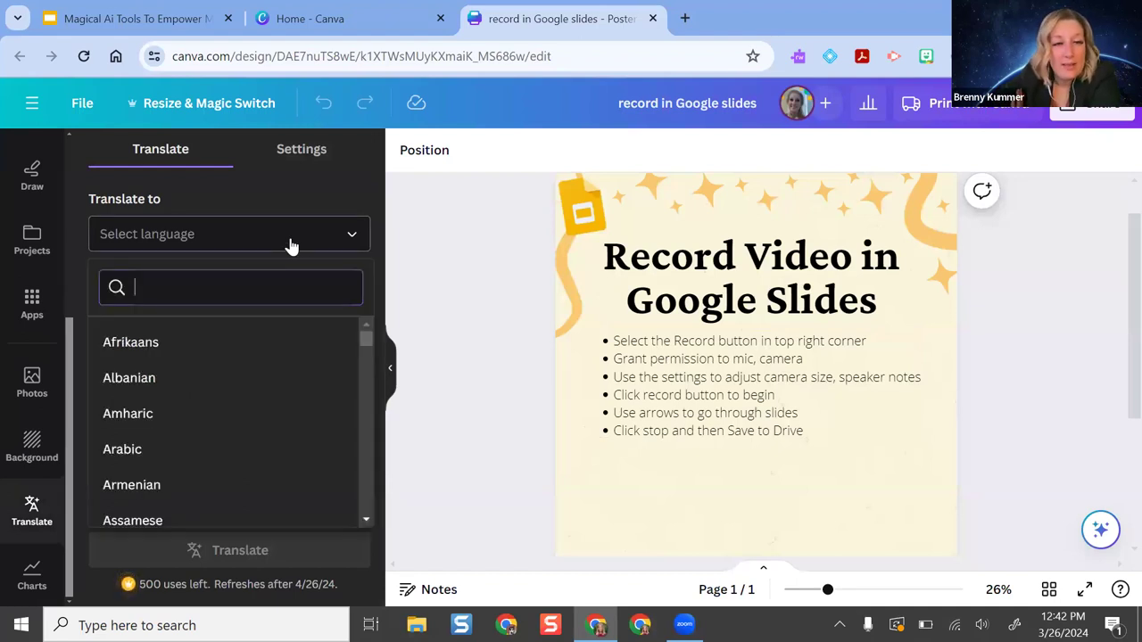
left_click(194, 450)
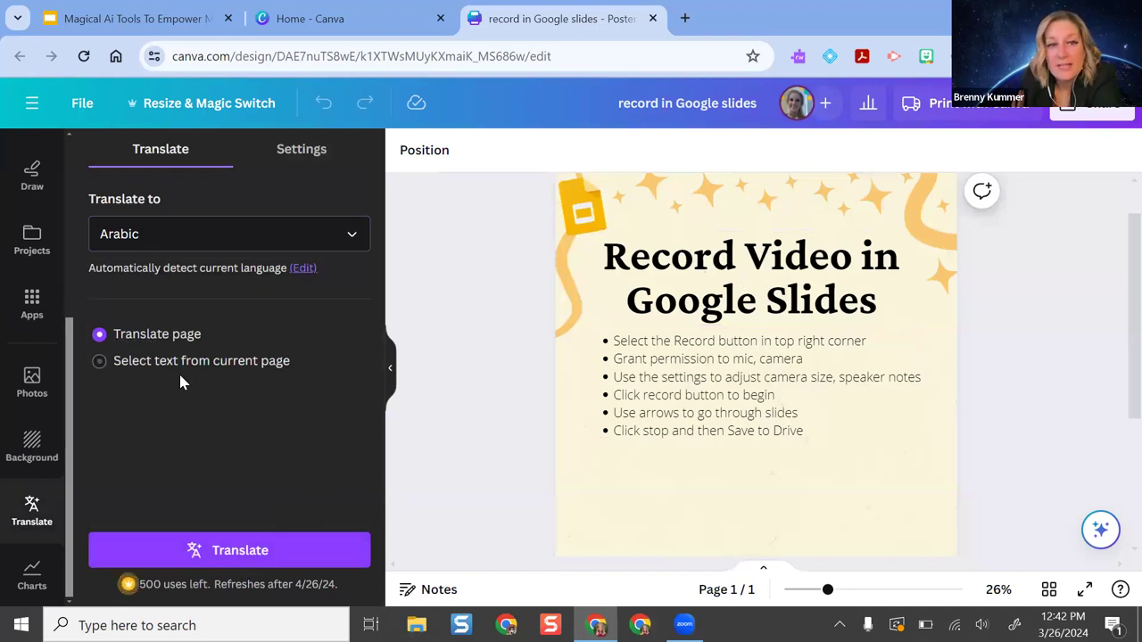
left_click(157, 543)
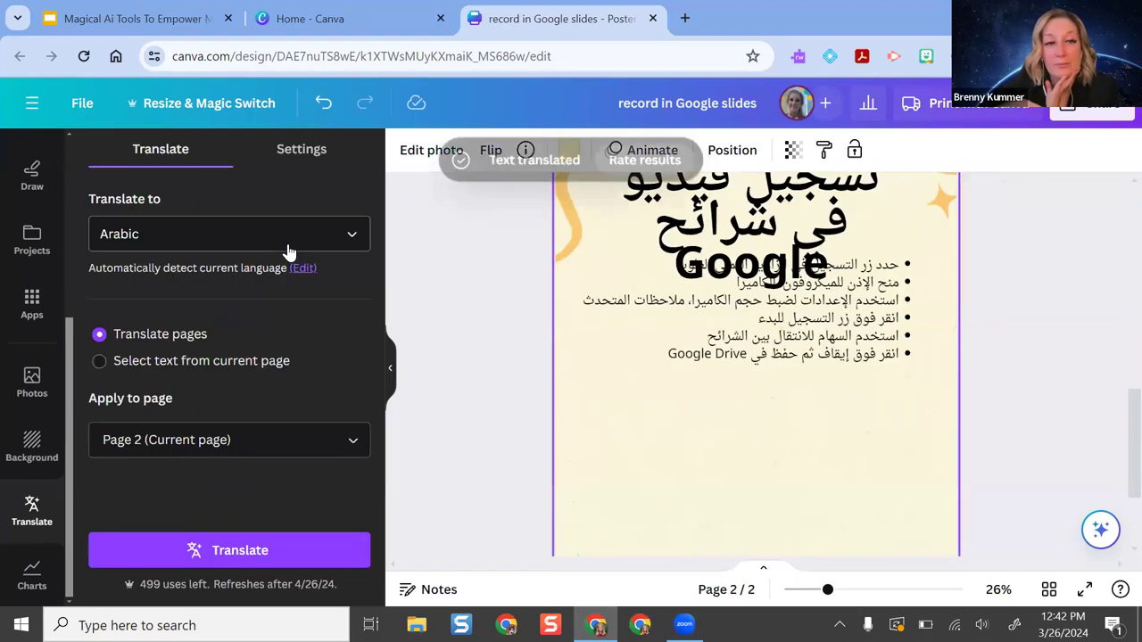
- Compare the English page with the Arabic page and move the Arabic bullet list down clear of the title
scroll(883, 294, "up", 5)
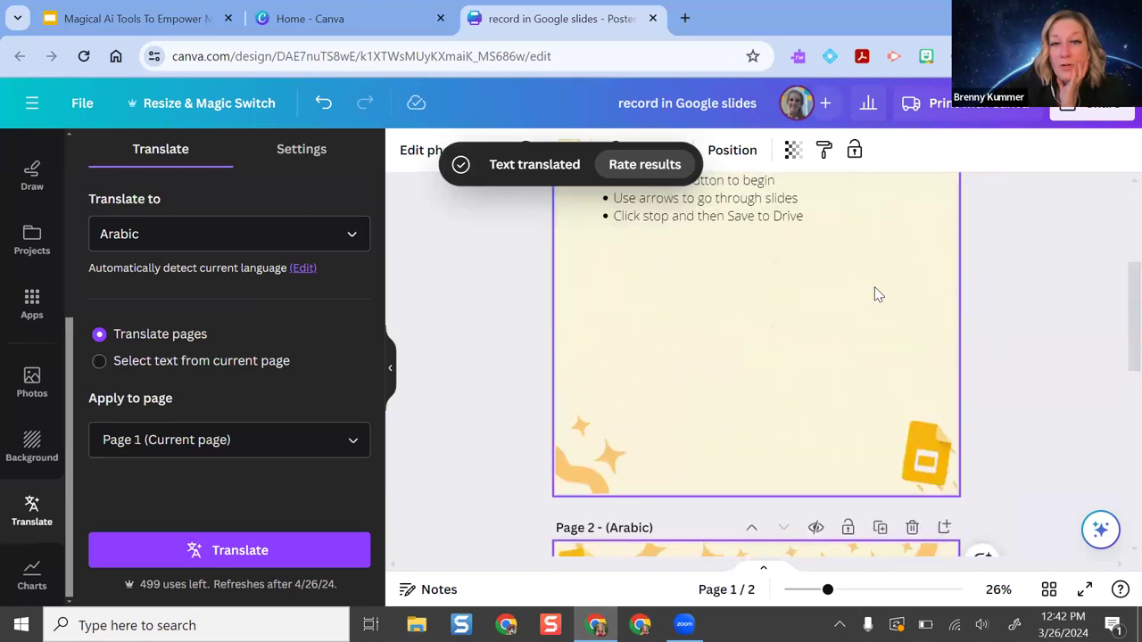
scroll(852, 337, "down", 5)
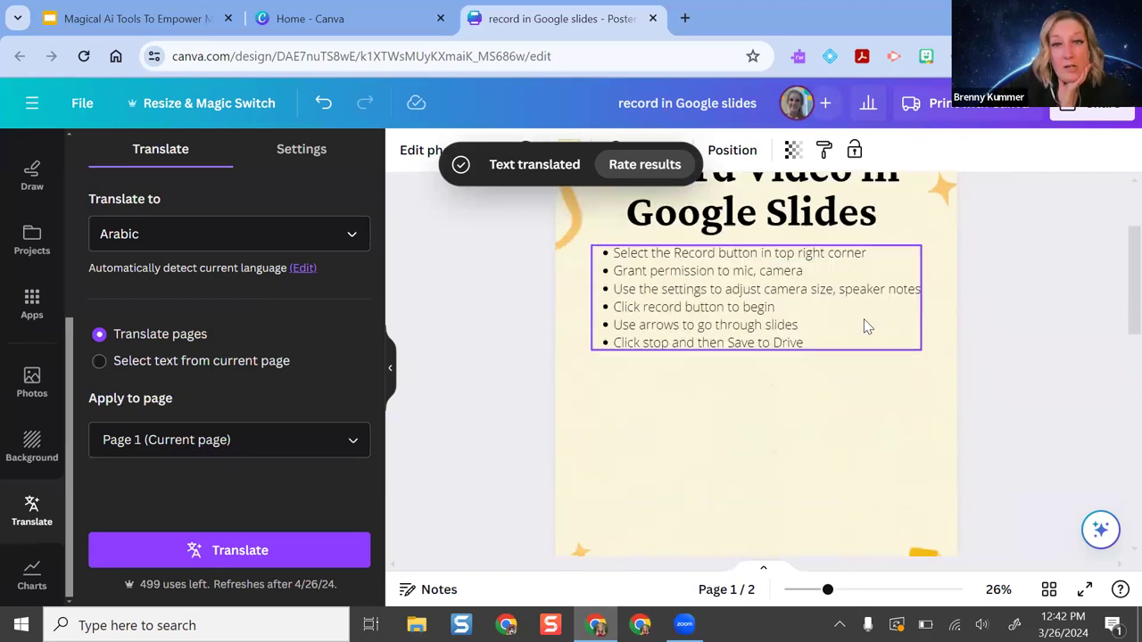
left_click_drag(856, 461, 855, 519)
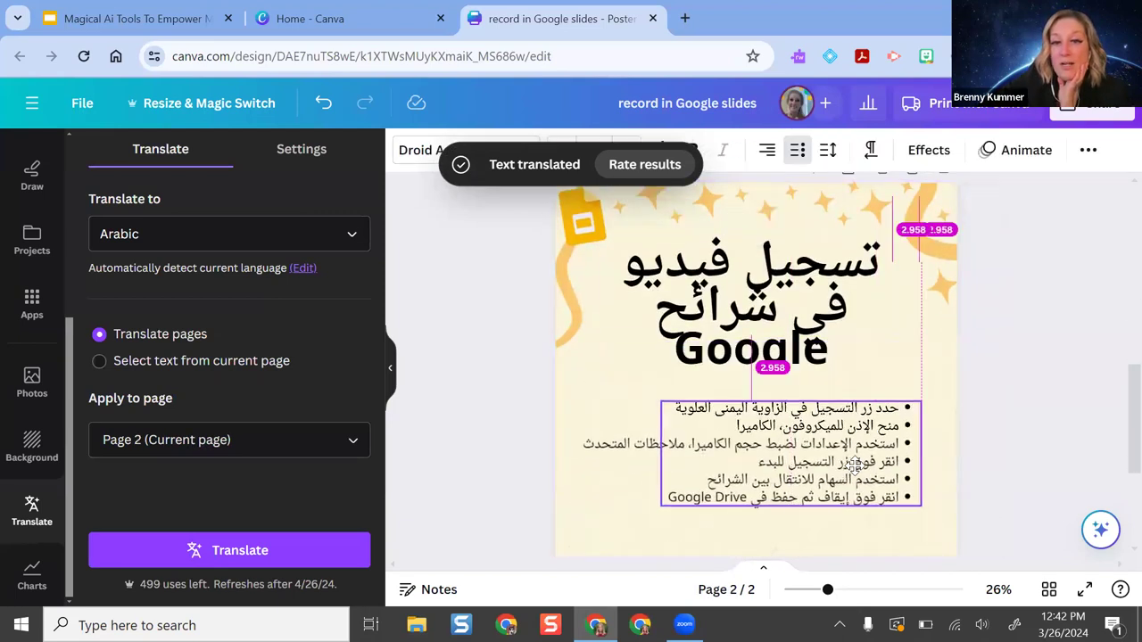
left_click(1045, 300)
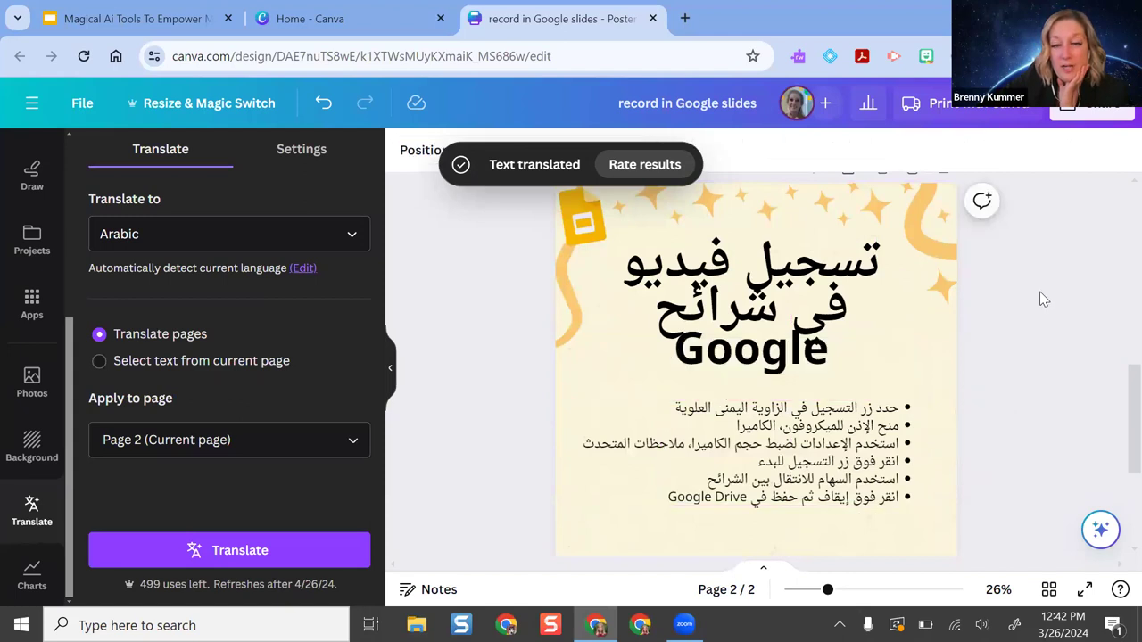
- Reposition the Arabic title on page 2 so it sits just above the bullet list without overlapping it
left_click(816, 320)
double_click(821, 318)
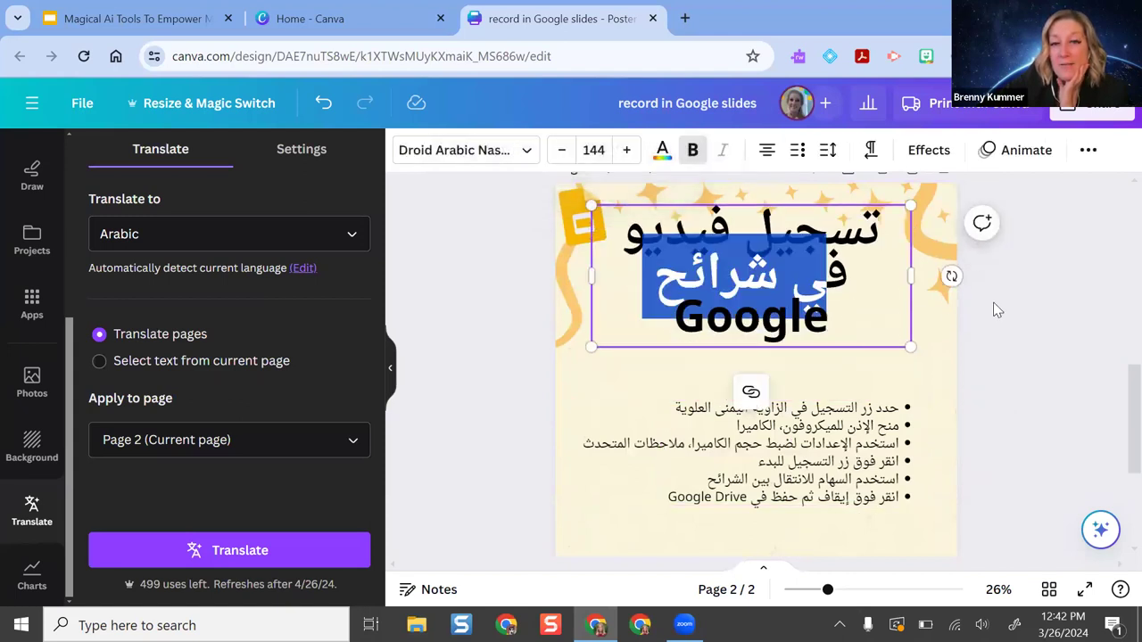
left_click(914, 317)
key("ctrl+z")
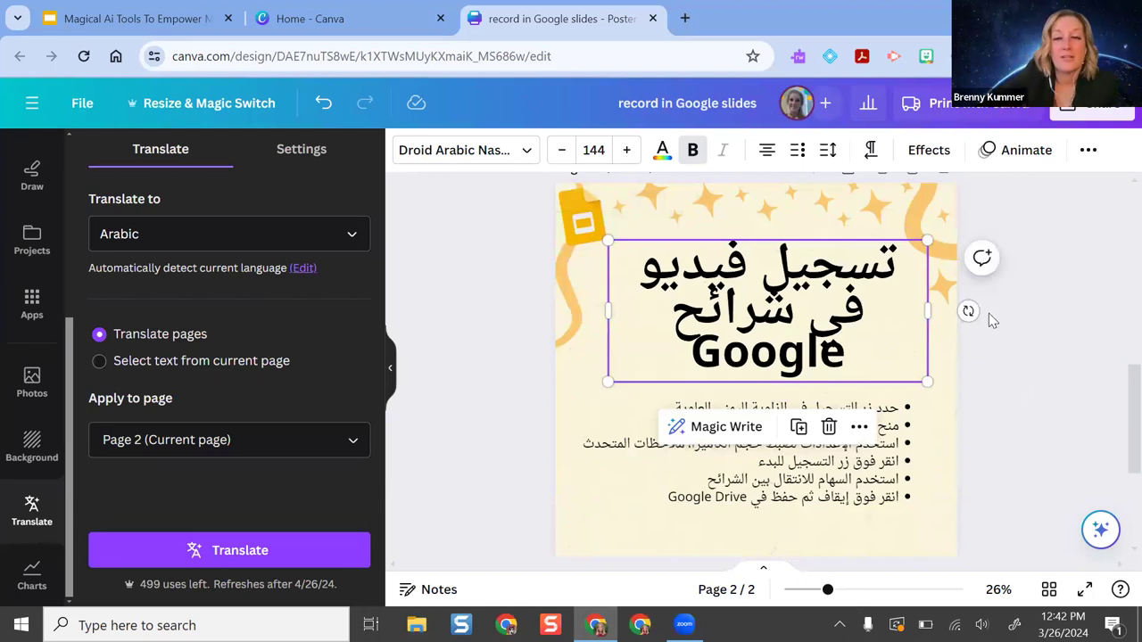
left_click(582, 441)
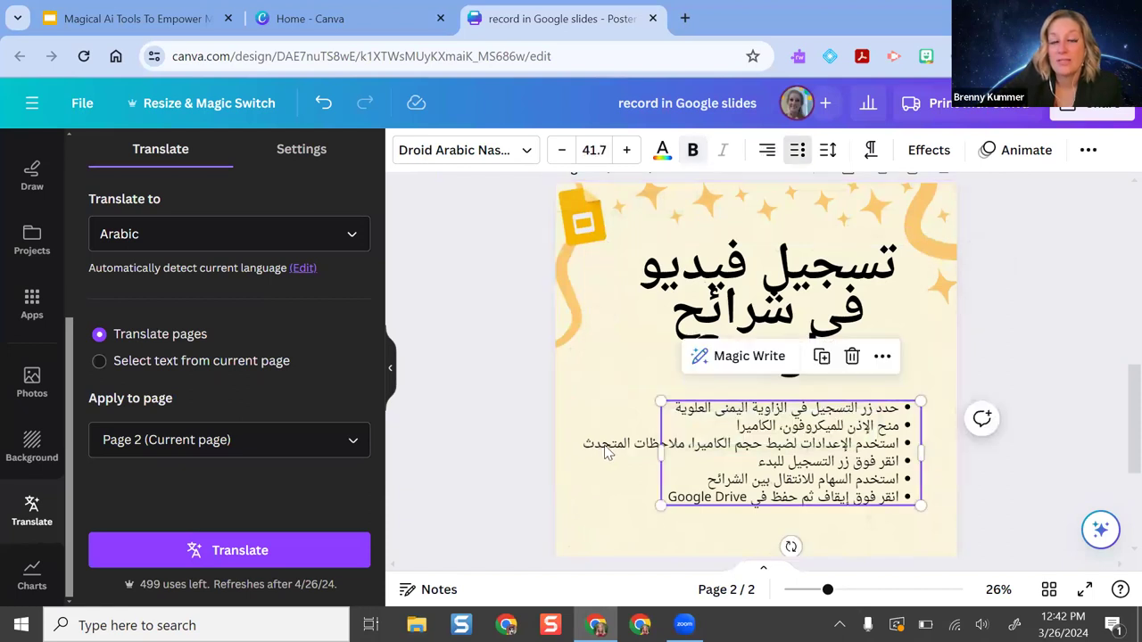
left_click(750, 290)
left_click(750, 290)
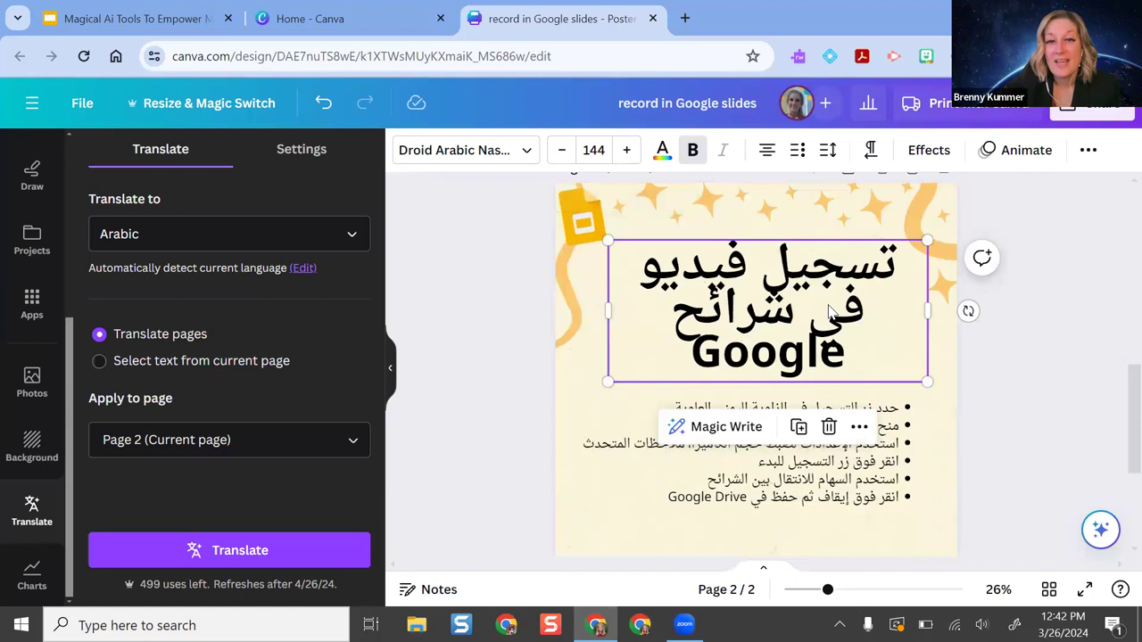
left_click_drag(817, 311, 903, 348)
left_click_drag(864, 467, 819, 296)
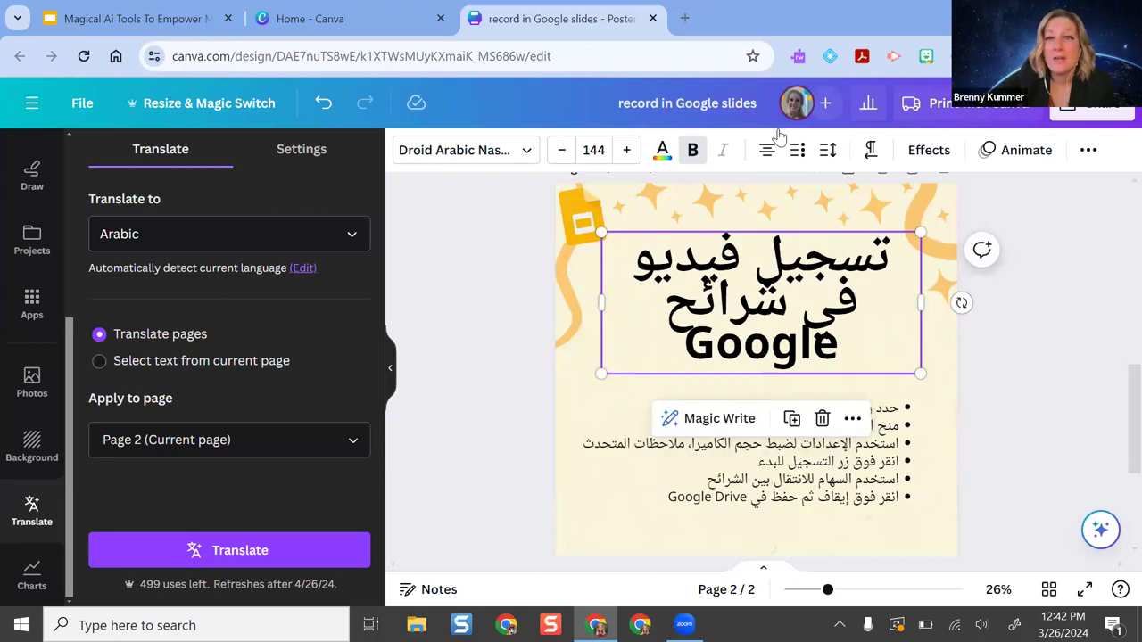
- Return to the presentation, advance from the Canva Translation slide to the Diffit slide, and close both Canva pages
left_click(152, 11)
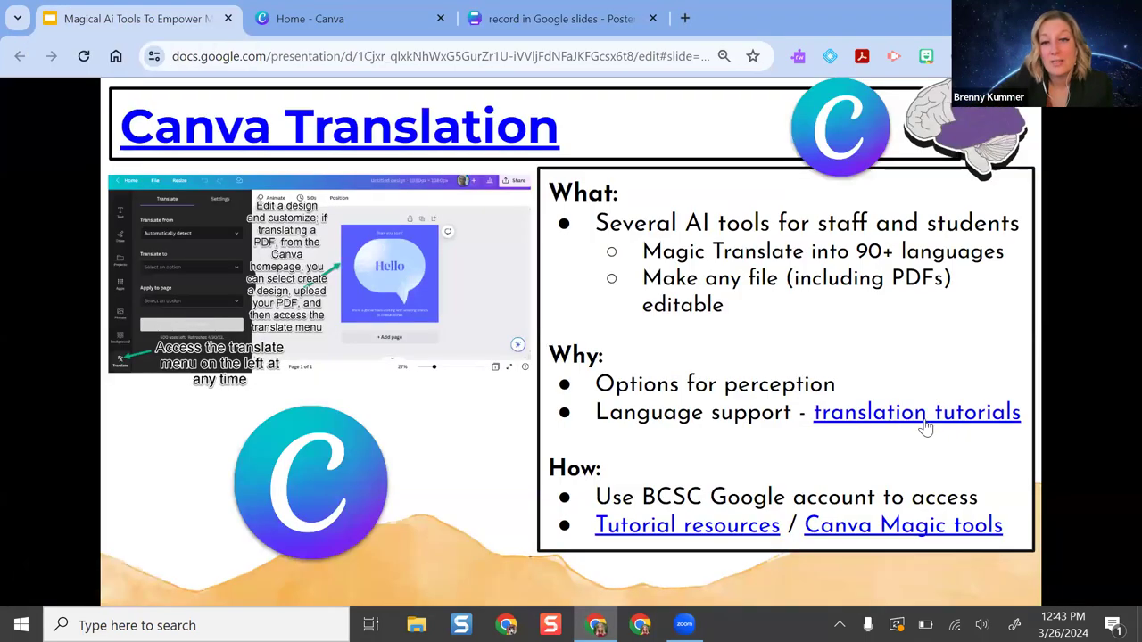
key("Right")
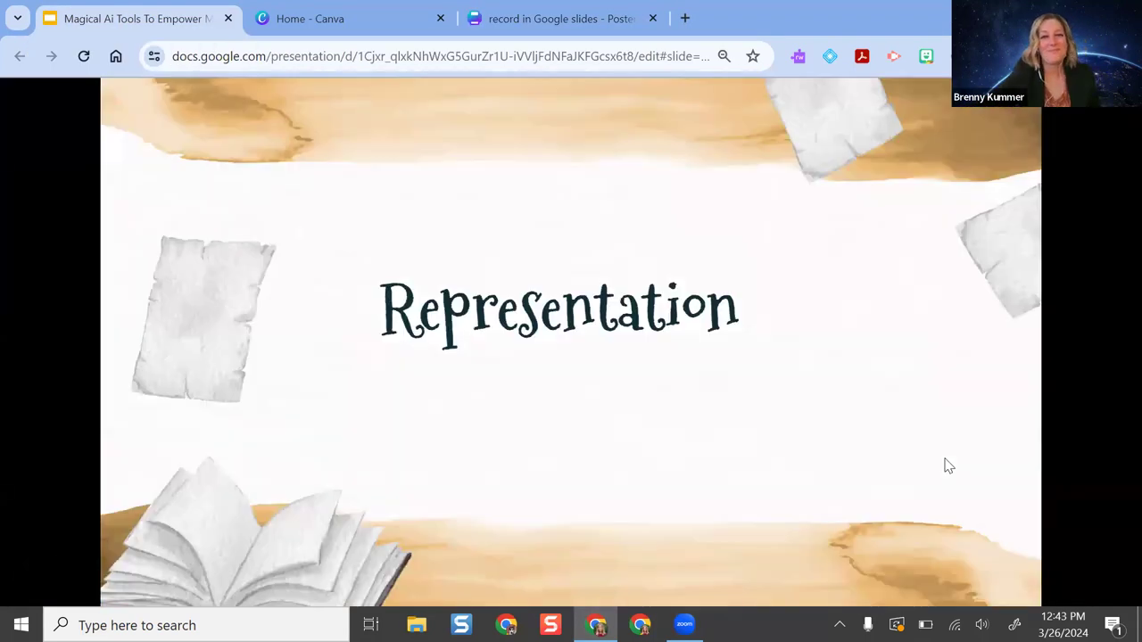
key("Right")
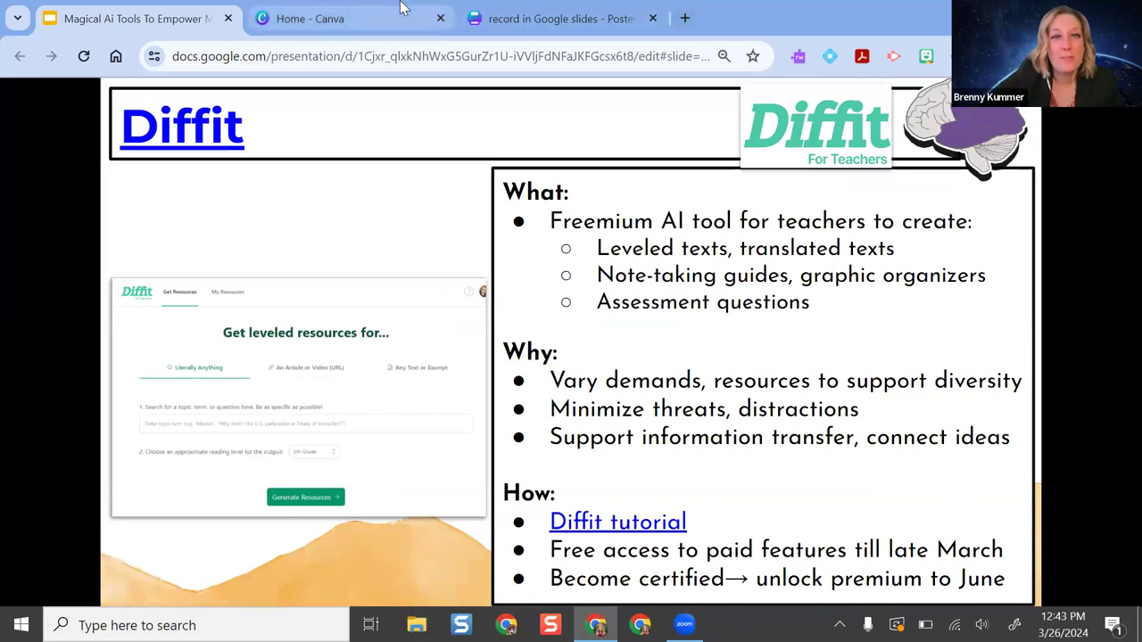
left_click(440, 19)
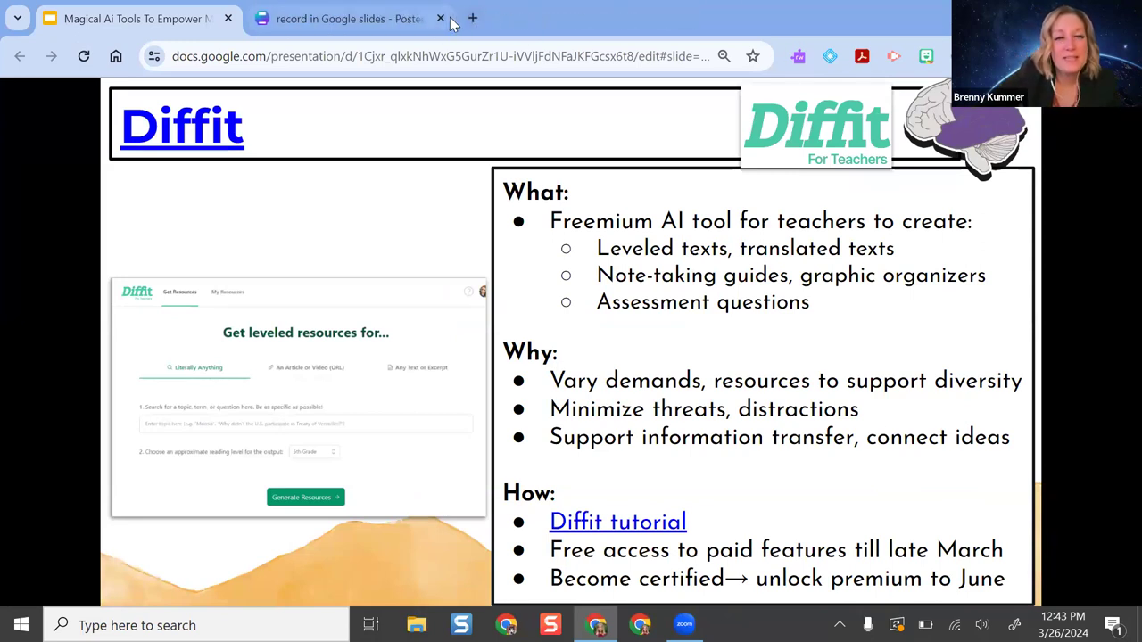
left_click(444, 20)
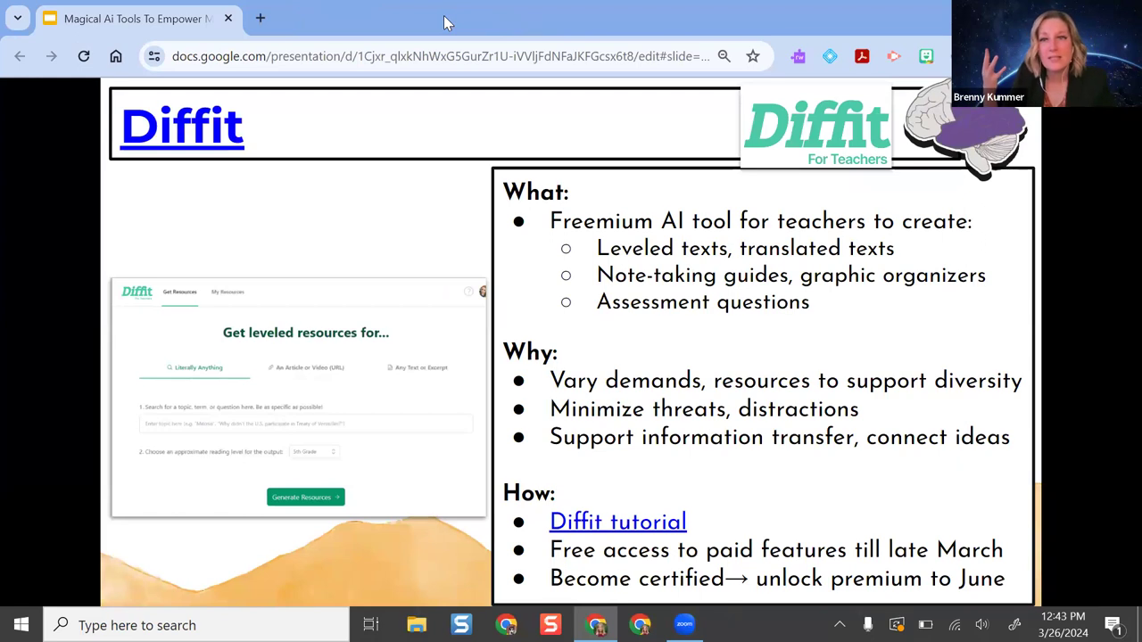
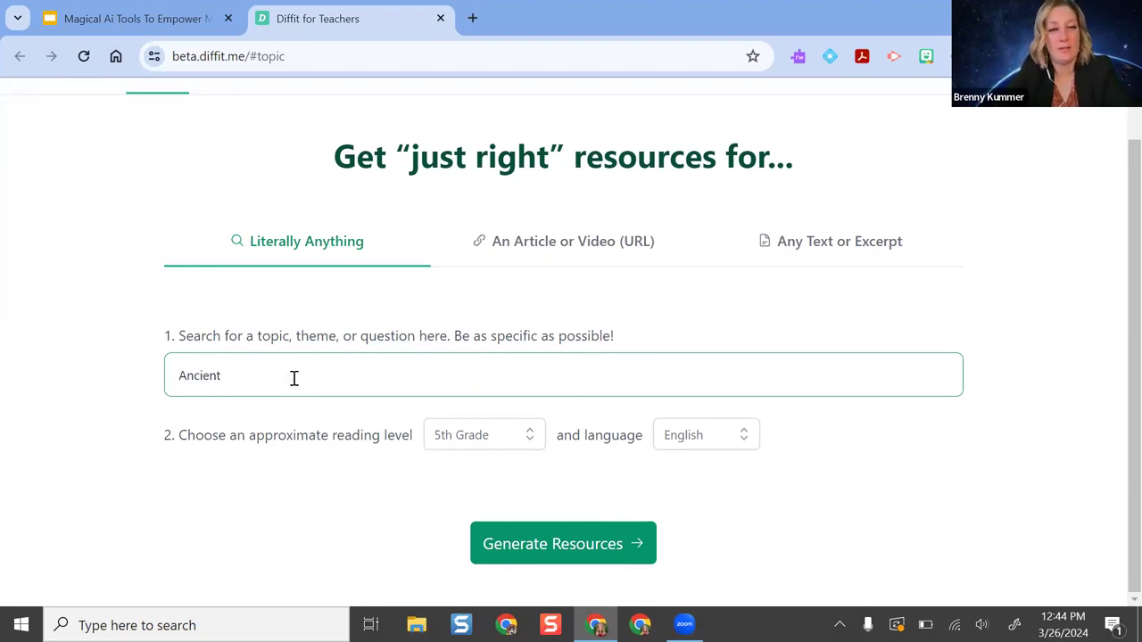
- Replace the Diffit search topic with "Contributions of ancient Chinese dynasties"
key("BackSpace")
key("BackSpace")
key("BackSpace")
key("BackSpace")
key("BackSpace")
type("Contributions ofa")
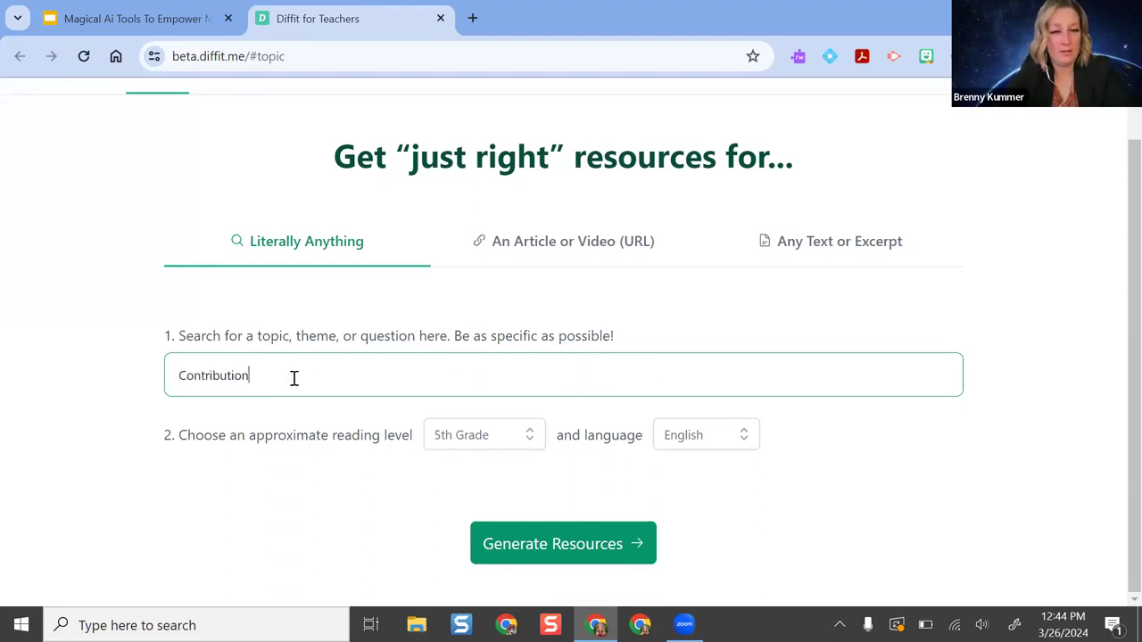
key("BackSpace")
key("BackSpace")
type("ancient Ch")
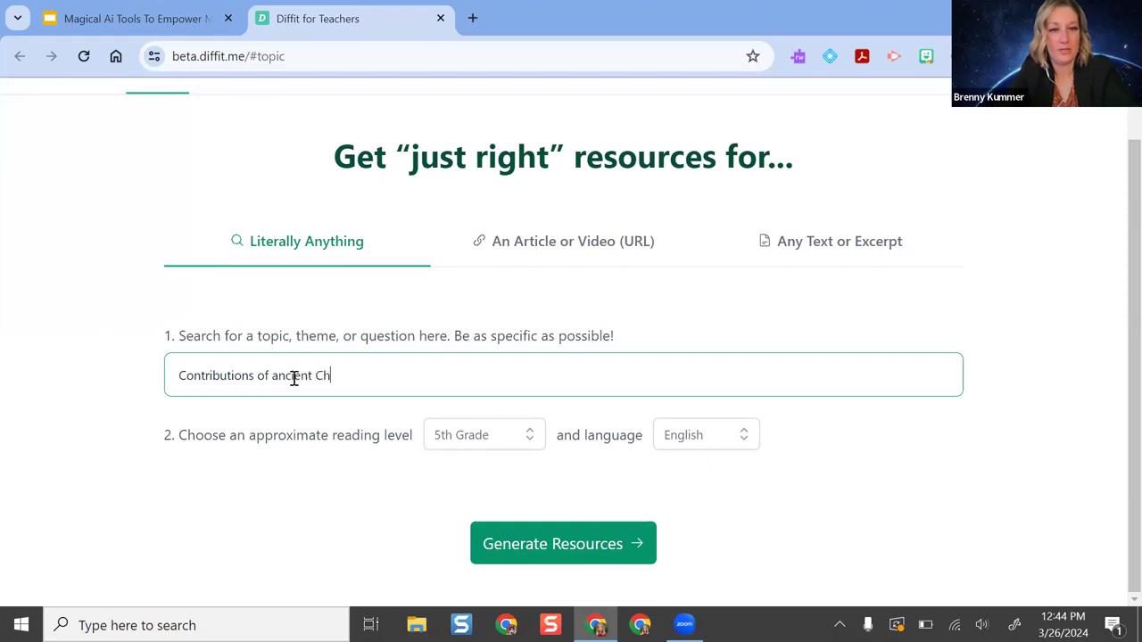
type("inese dynasties")
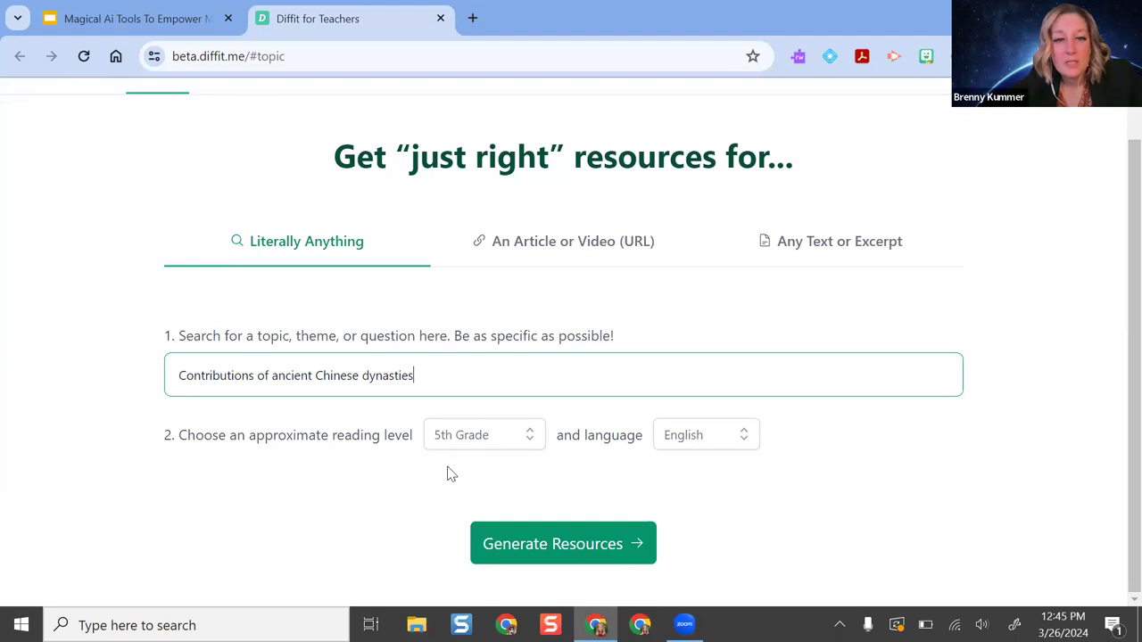
- Check the reading level and language options, keep 5th Grade and English, and generate the resources for the topic
left_click(507, 437)
scroll(507, 437, "down", 3)
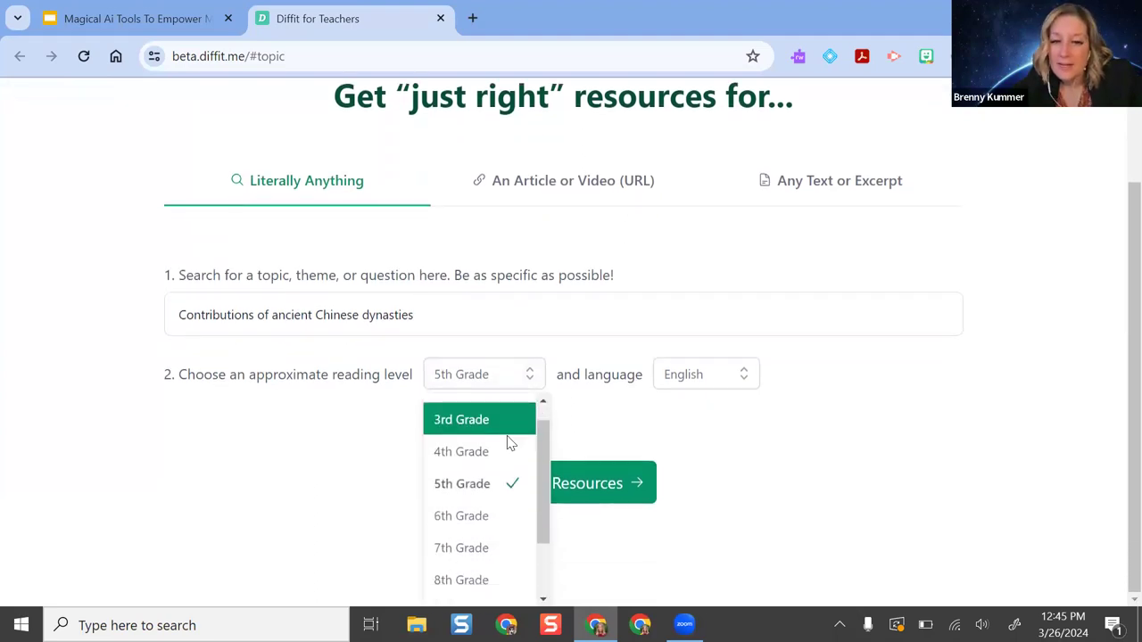
left_click(491, 432)
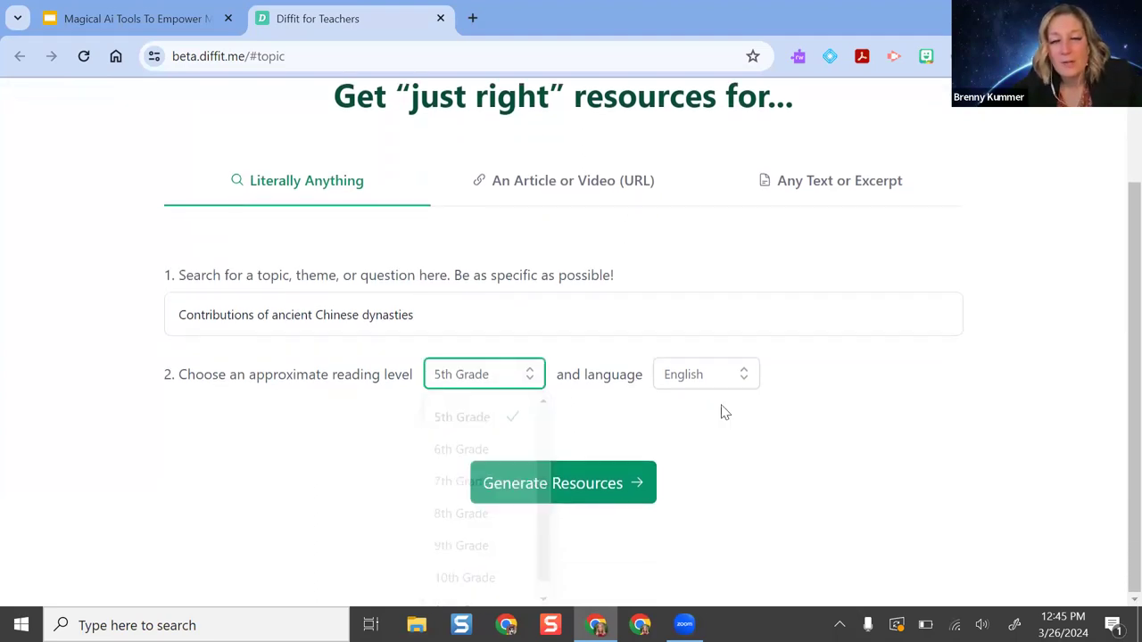
scroll(892, 406, "up", 1)
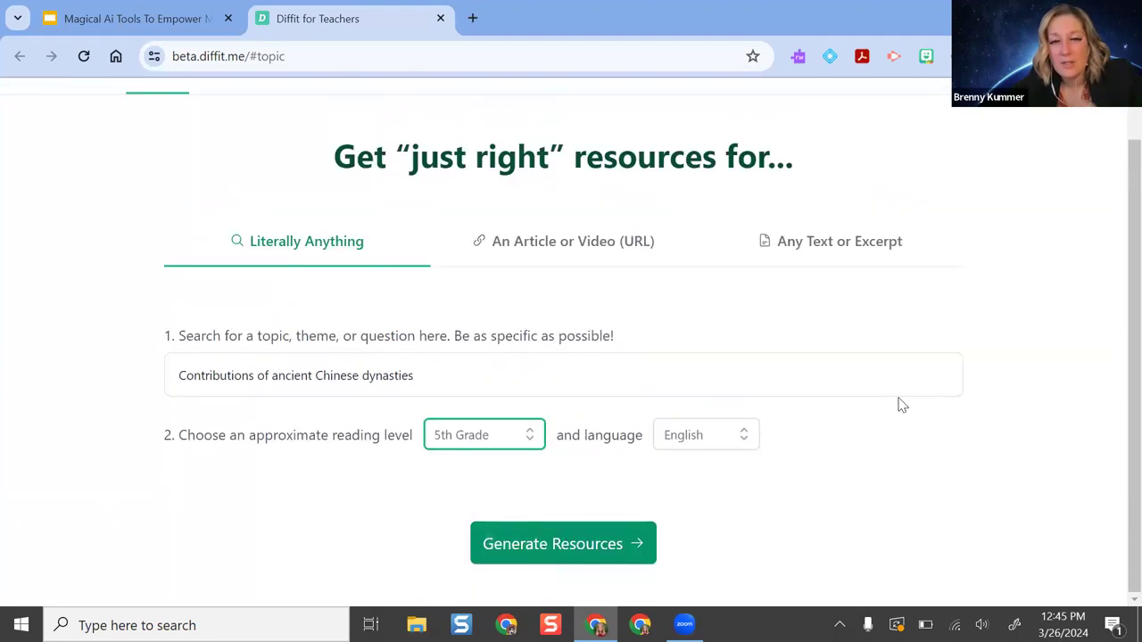
left_click(702, 441)
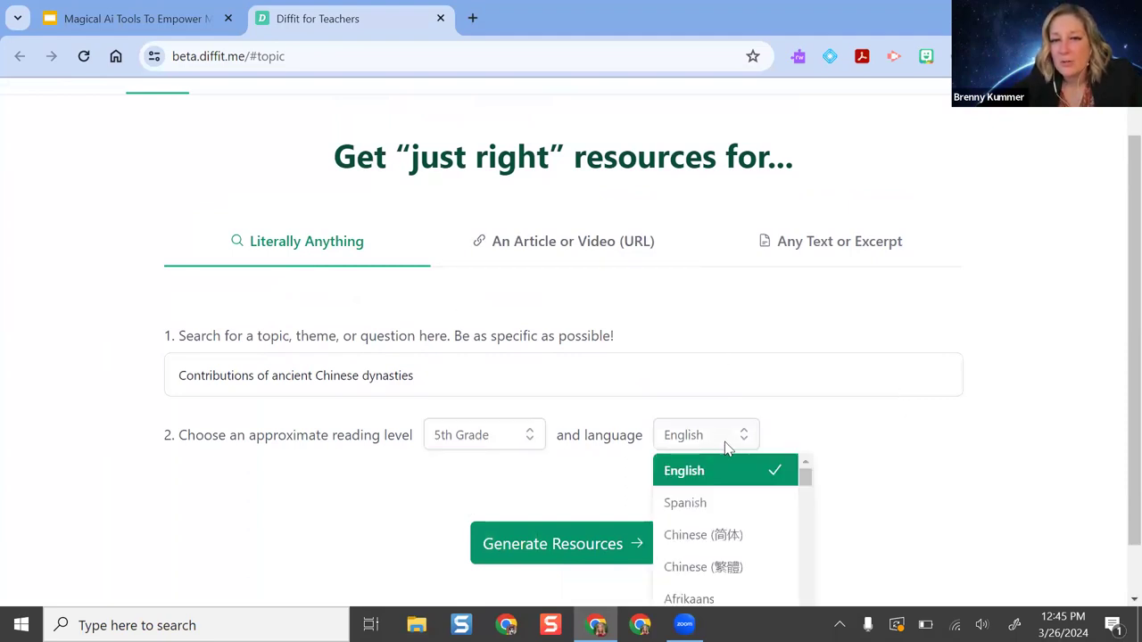
left_click(978, 466)
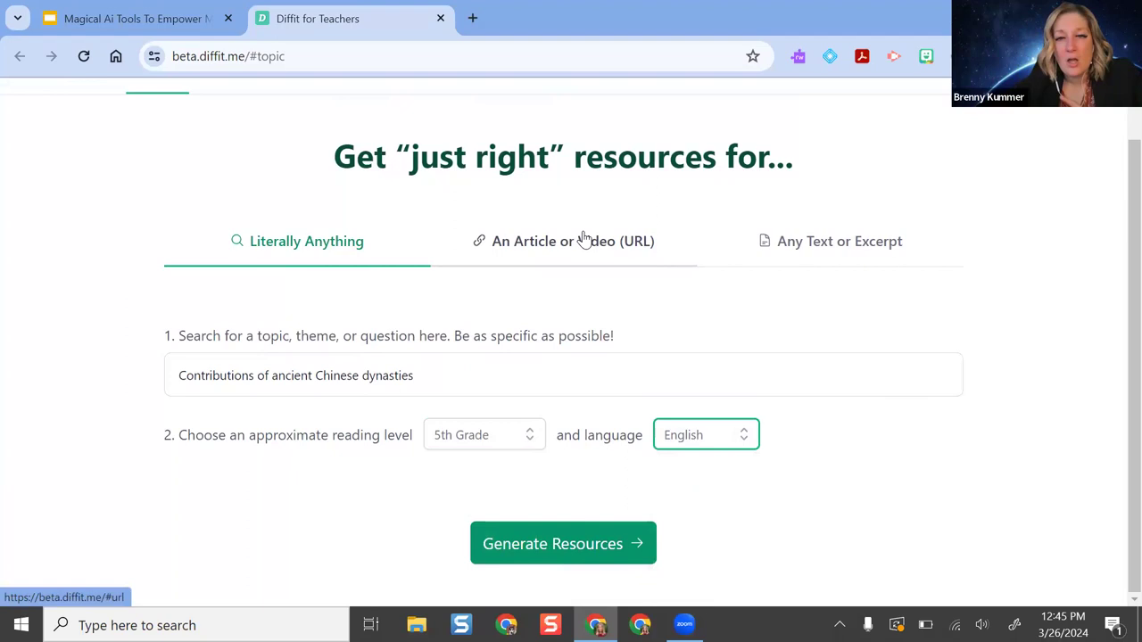
left_click(675, 254)
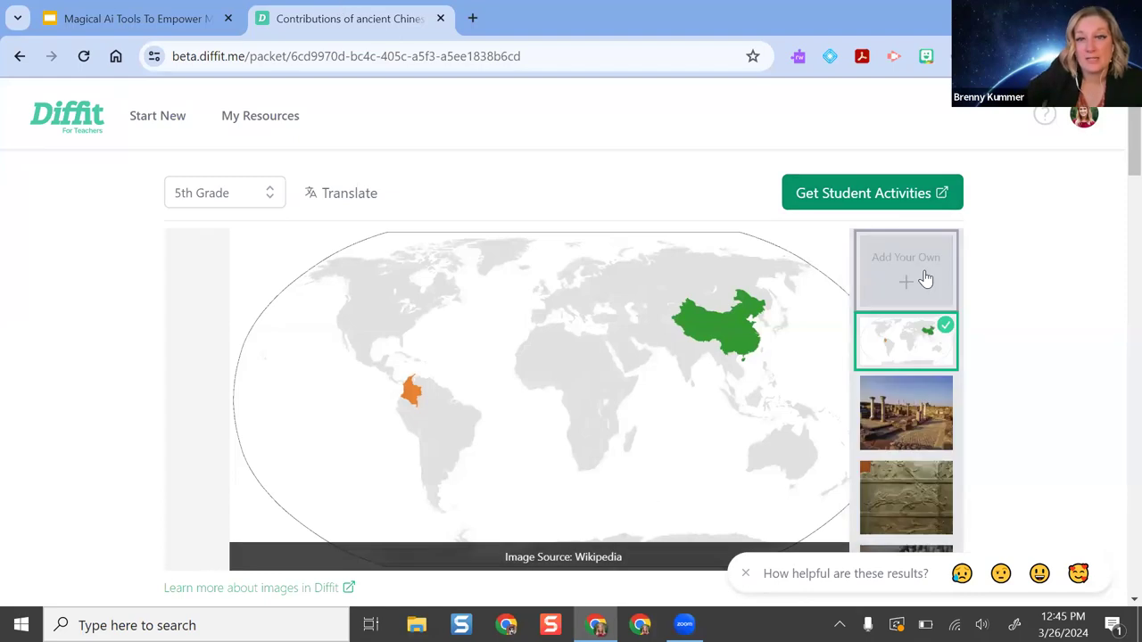
- Browse the suggested header images and choose the photo of the terracotta warriors for the Chinese dynasties resource
left_click(875, 419)
scroll(726, 339, "down", 1)
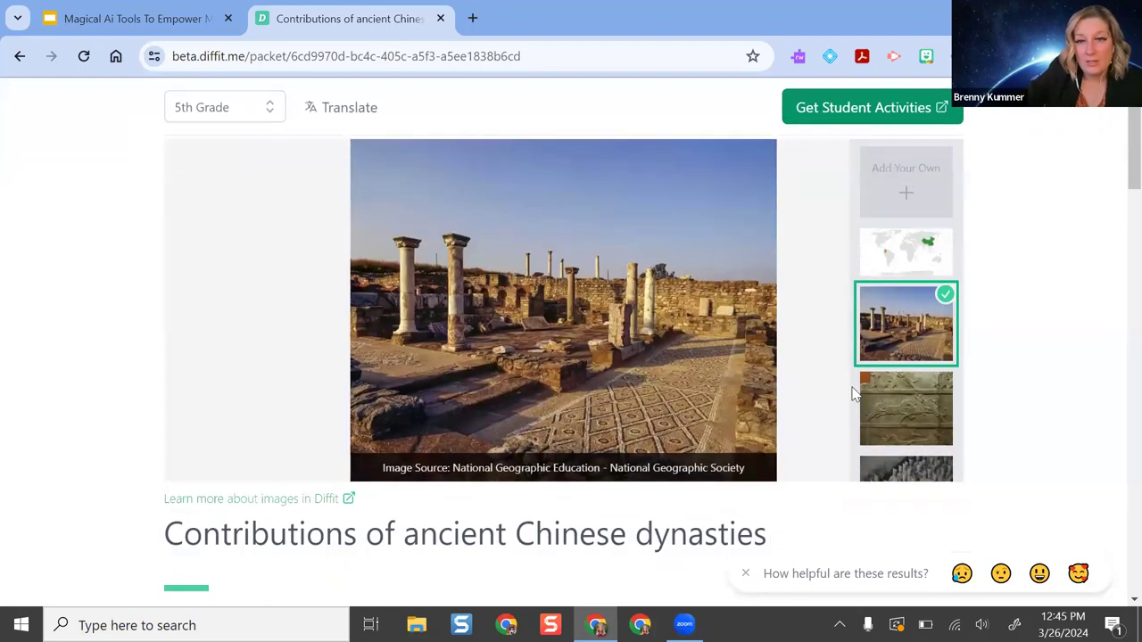
left_click(904, 413)
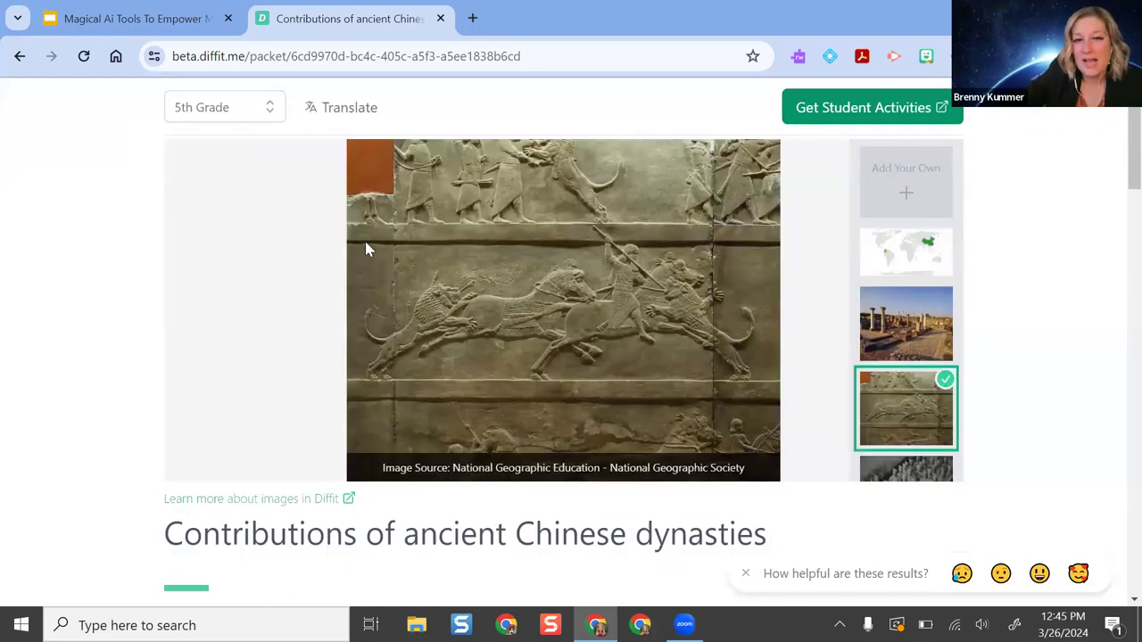
scroll(933, 258, "down", 2)
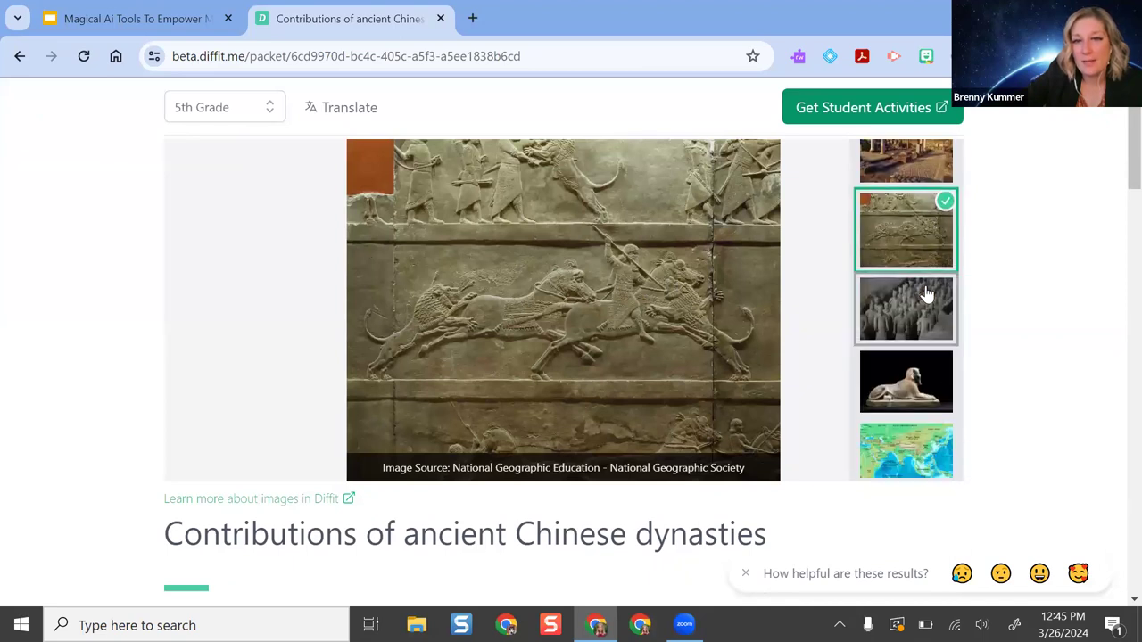
scroll(926, 290, "down", 1)
left_click(905, 219)
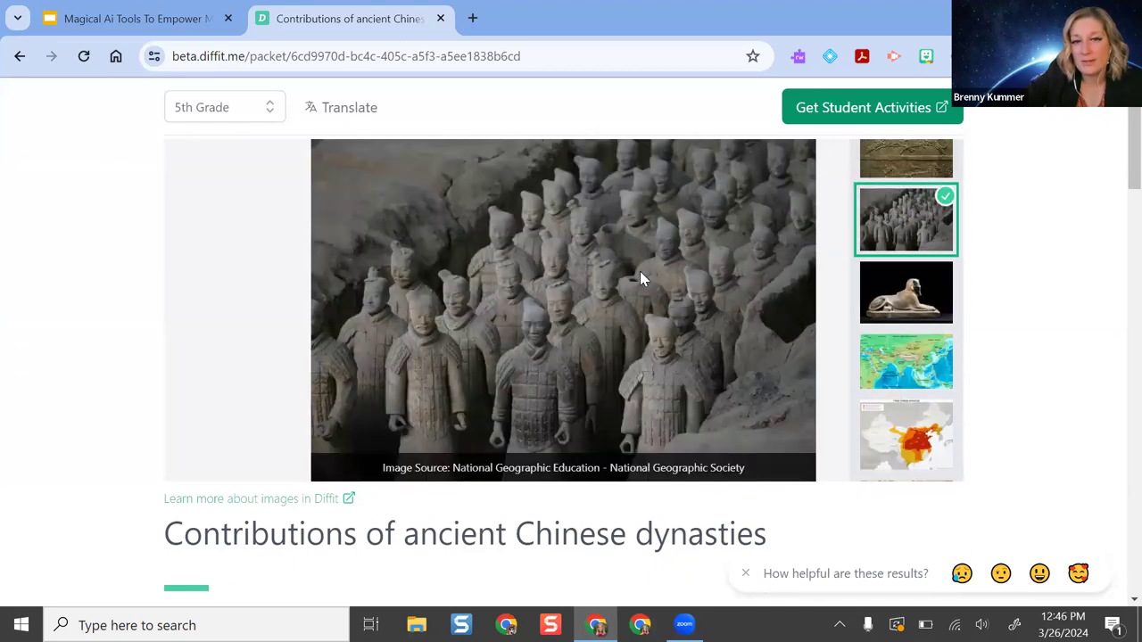
scroll(703, 324, "up", 1)
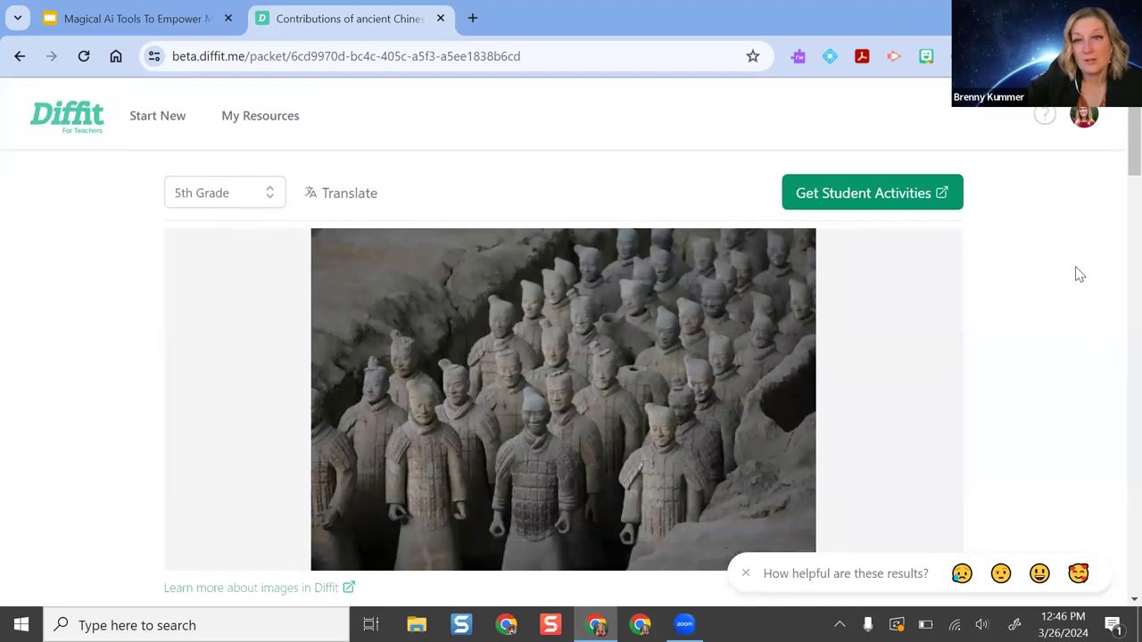
scroll(976, 304, "down", 1)
scroll(892, 393, "up", 4)
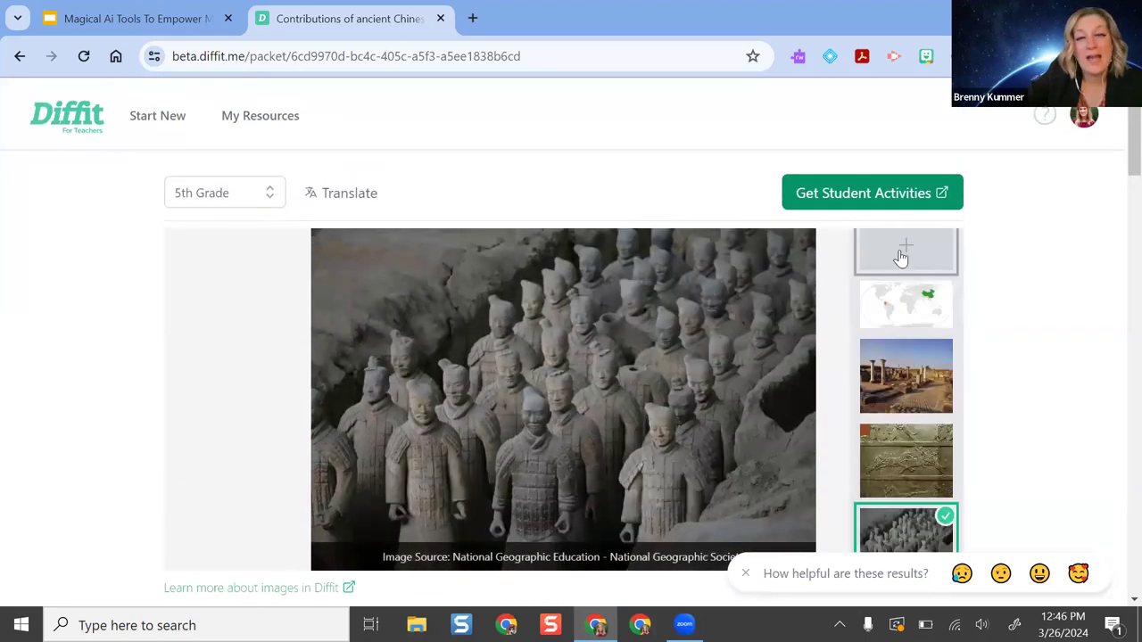
scroll(1069, 268, "down", 1)
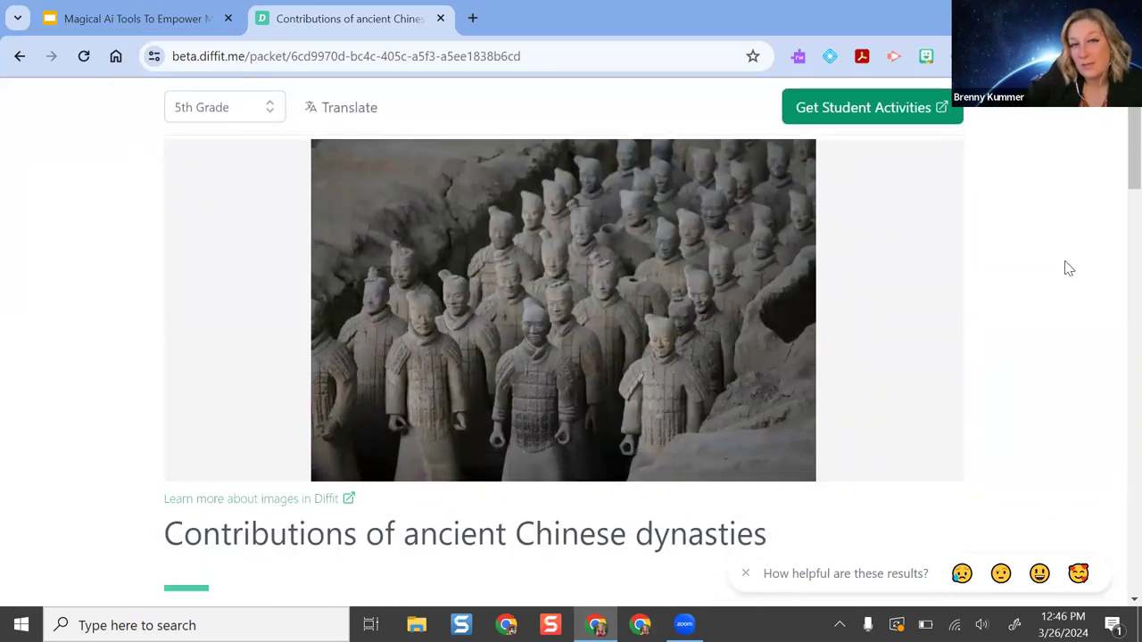
scroll(1069, 268, "up", 1)
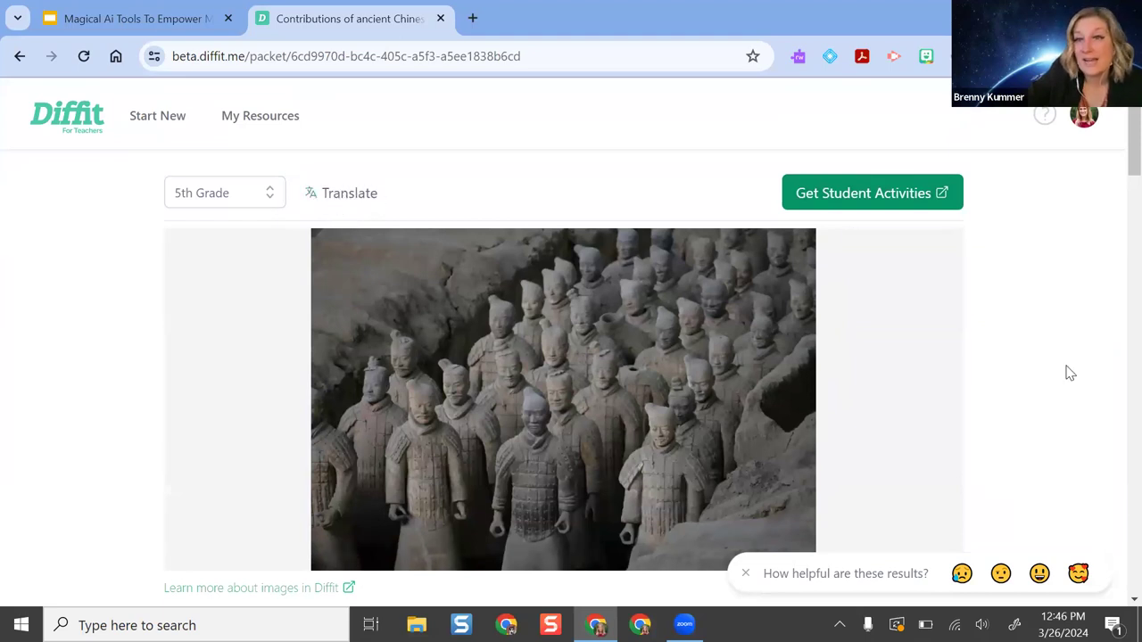
scroll(1091, 363, "down", 1)
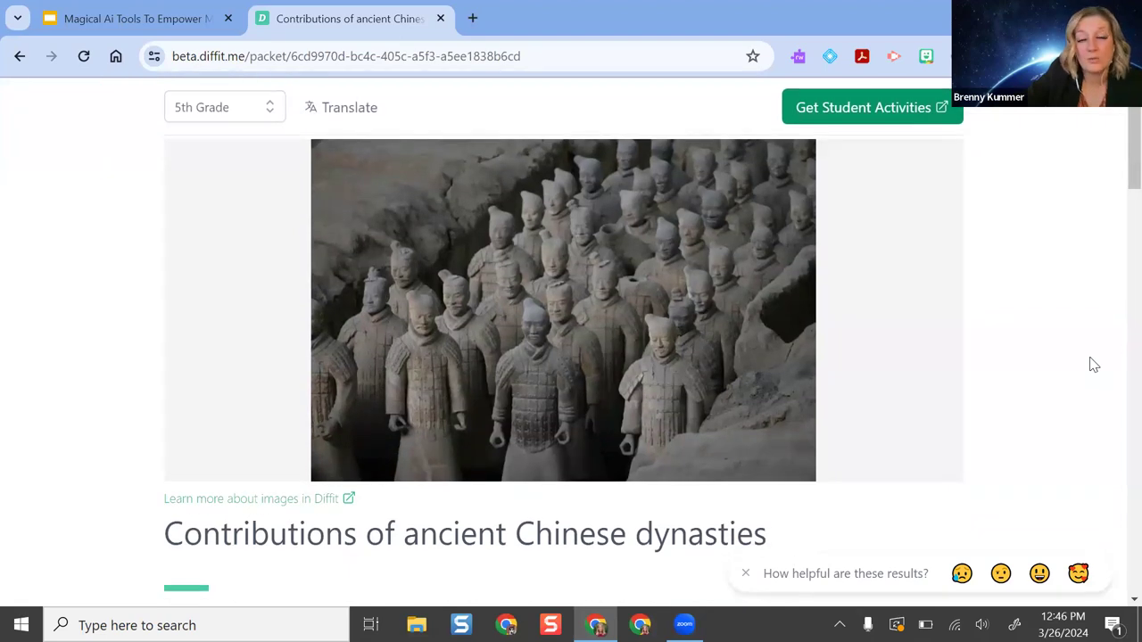
- Examine the adapted reading passage, show its source citations, and hide them again
scroll(1092, 363, "down", 2)
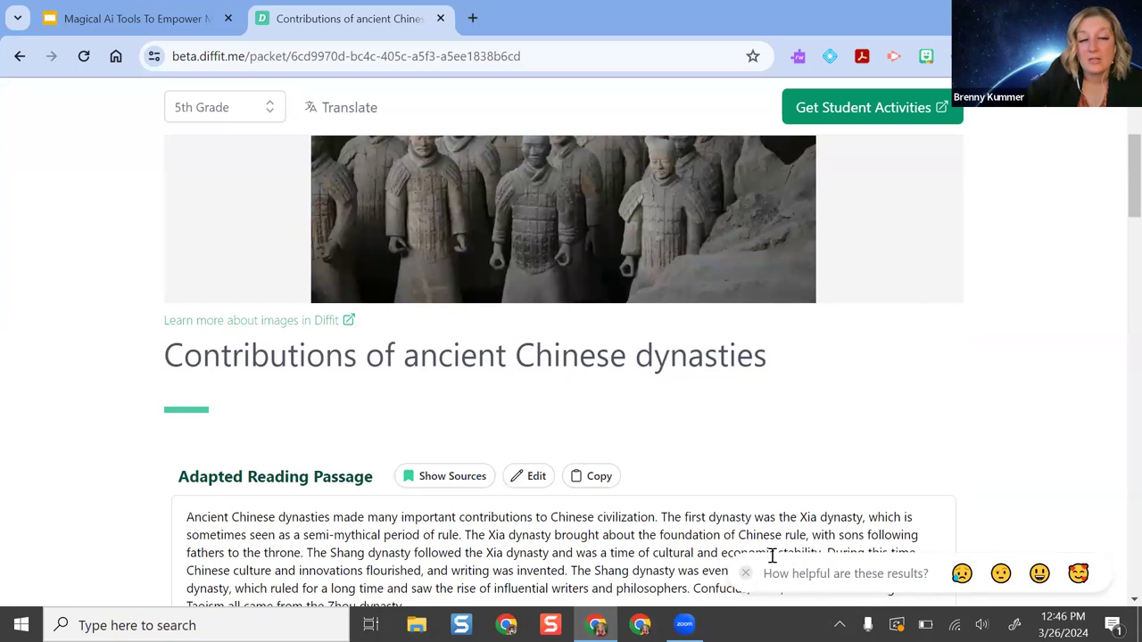
scroll(1007, 327, "down", 3)
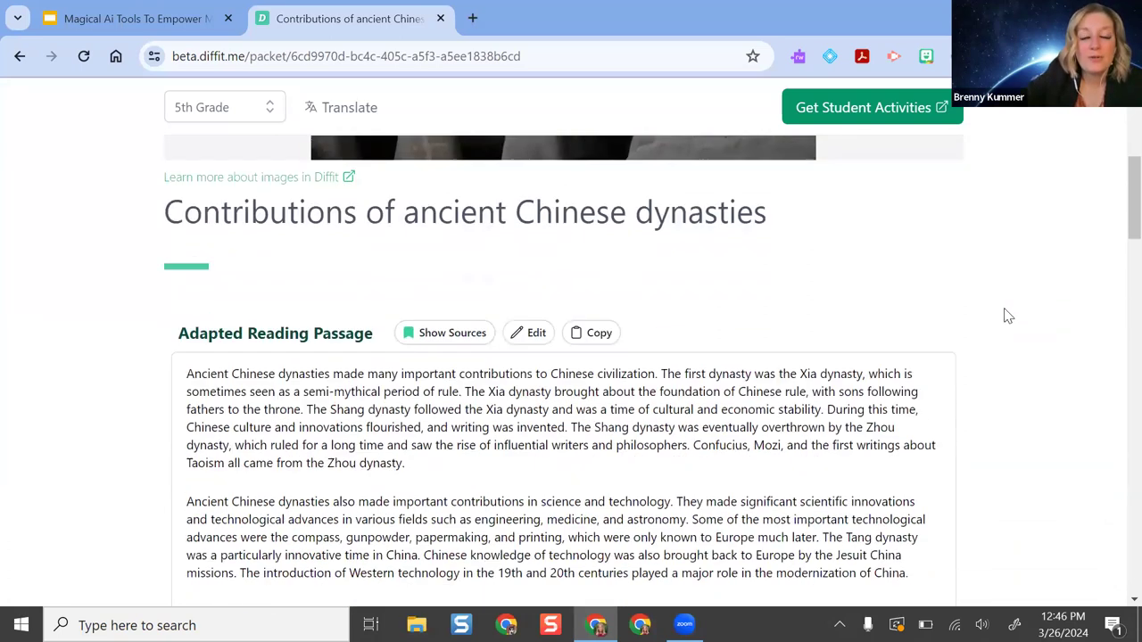
scroll(1013, 303, "down", 3)
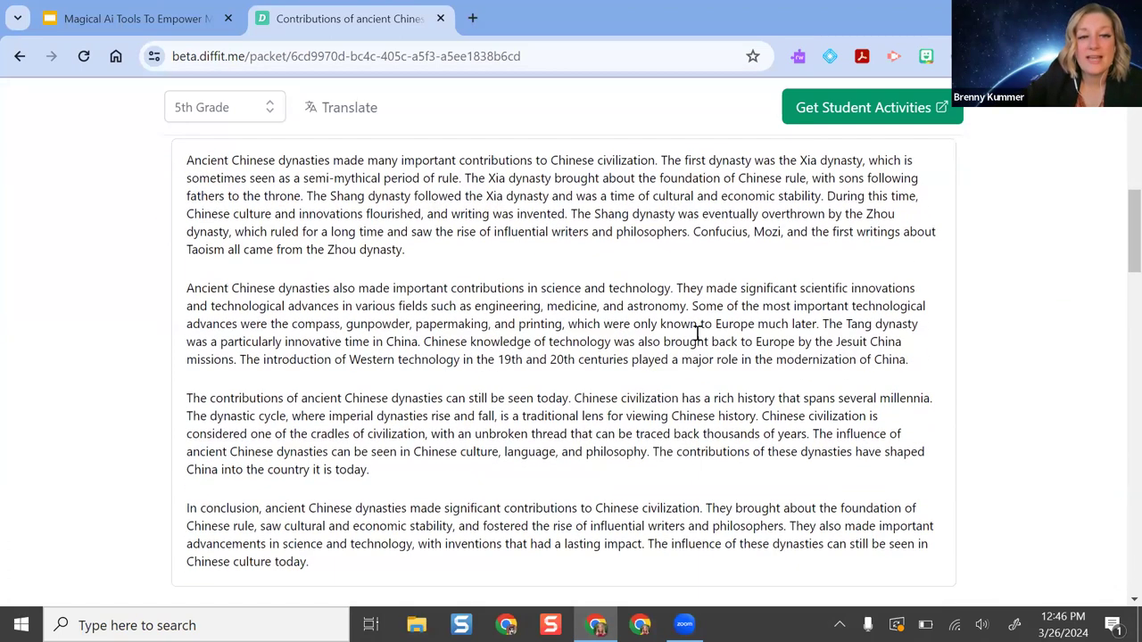
scroll(300, 330, "up", 3)
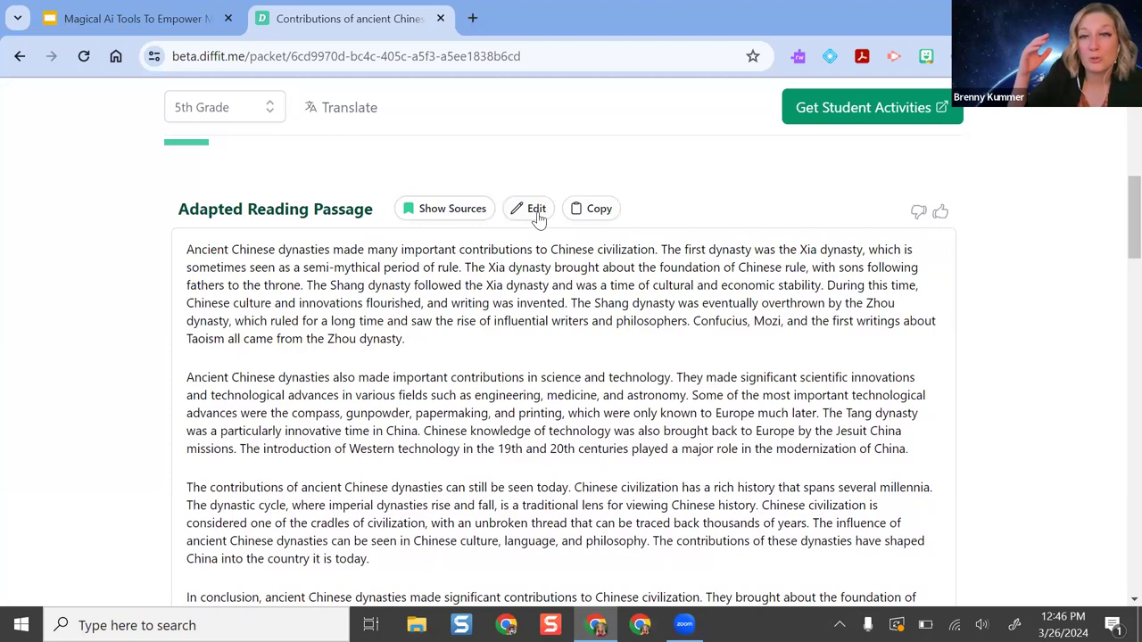
left_click(432, 212)
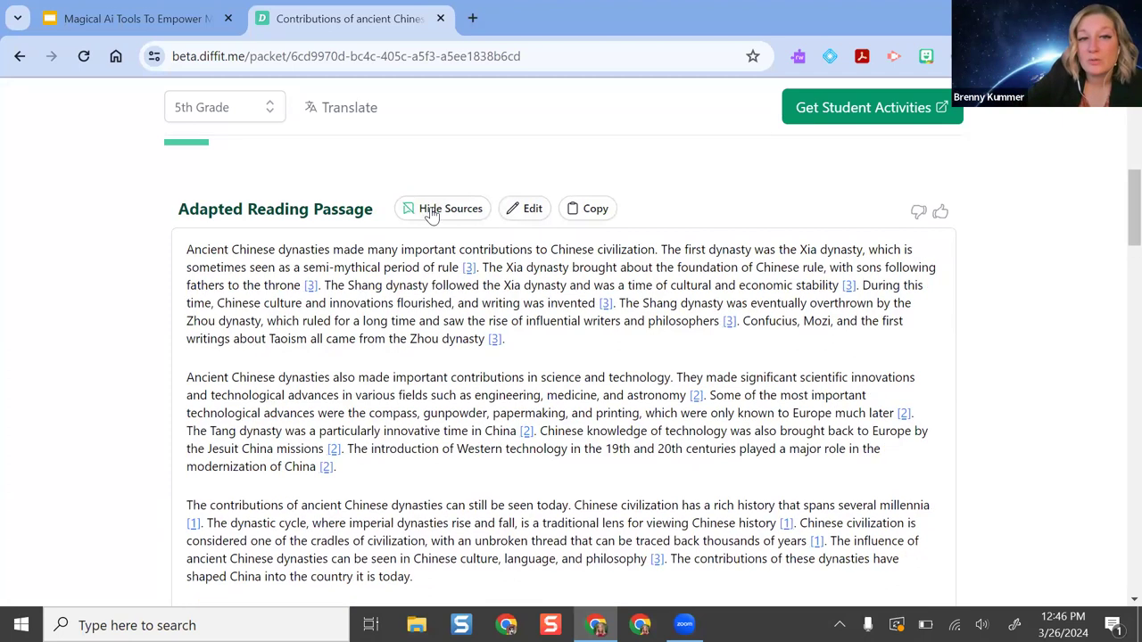
left_click(431, 214)
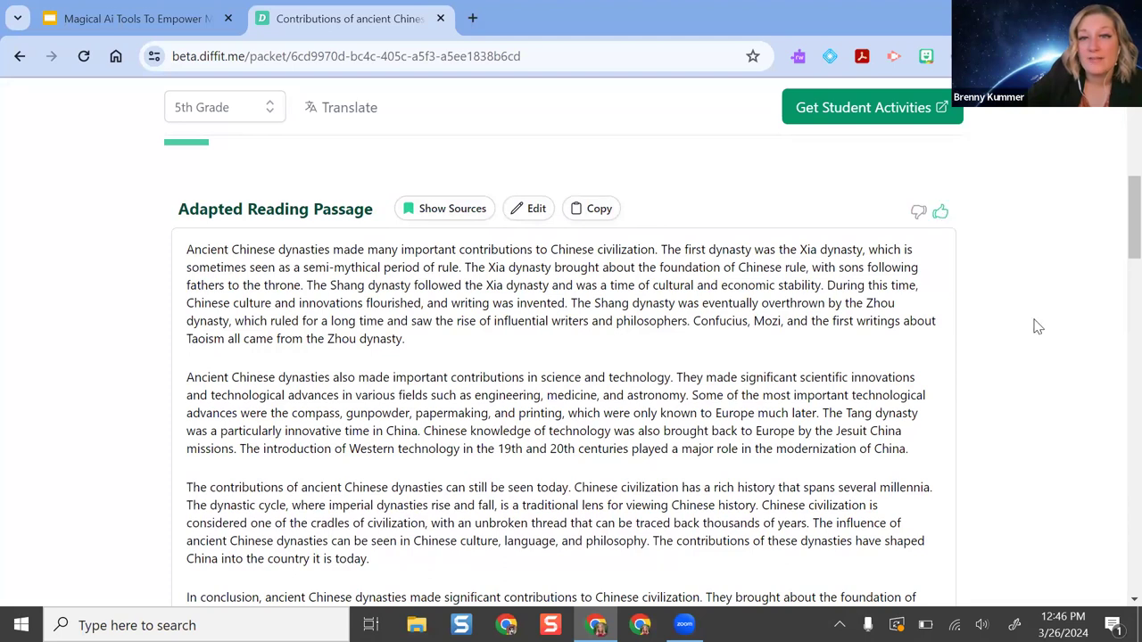
- Add the word "emperor" to the key vocabulary words and check its generated entry in the list
scroll(1037, 354, "down", 6)
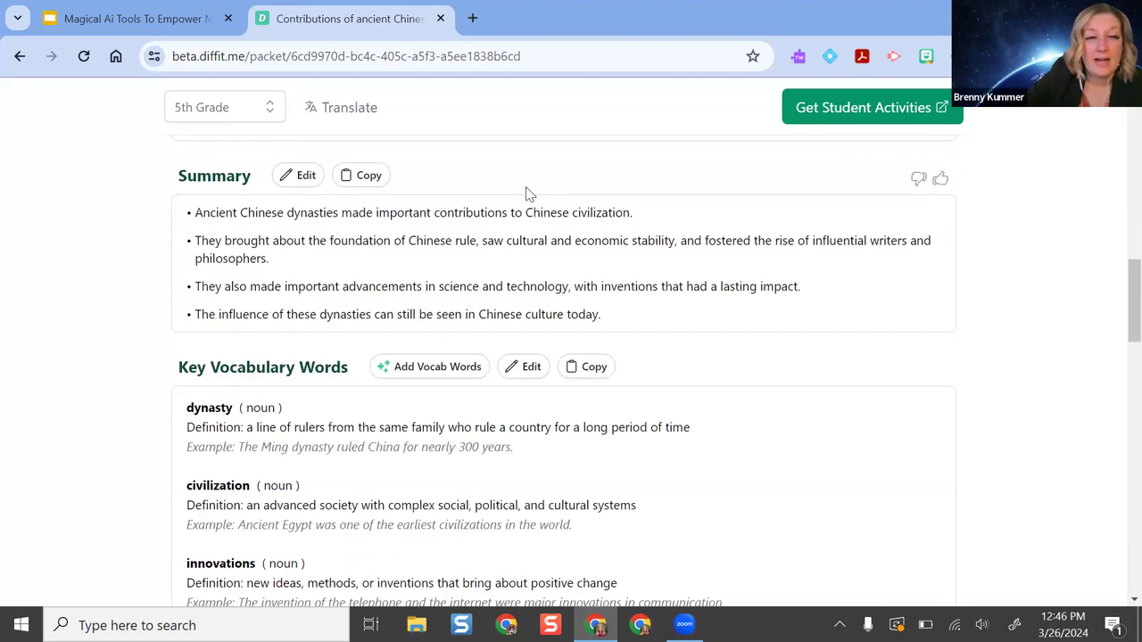
scroll(322, 281, "down", 2)
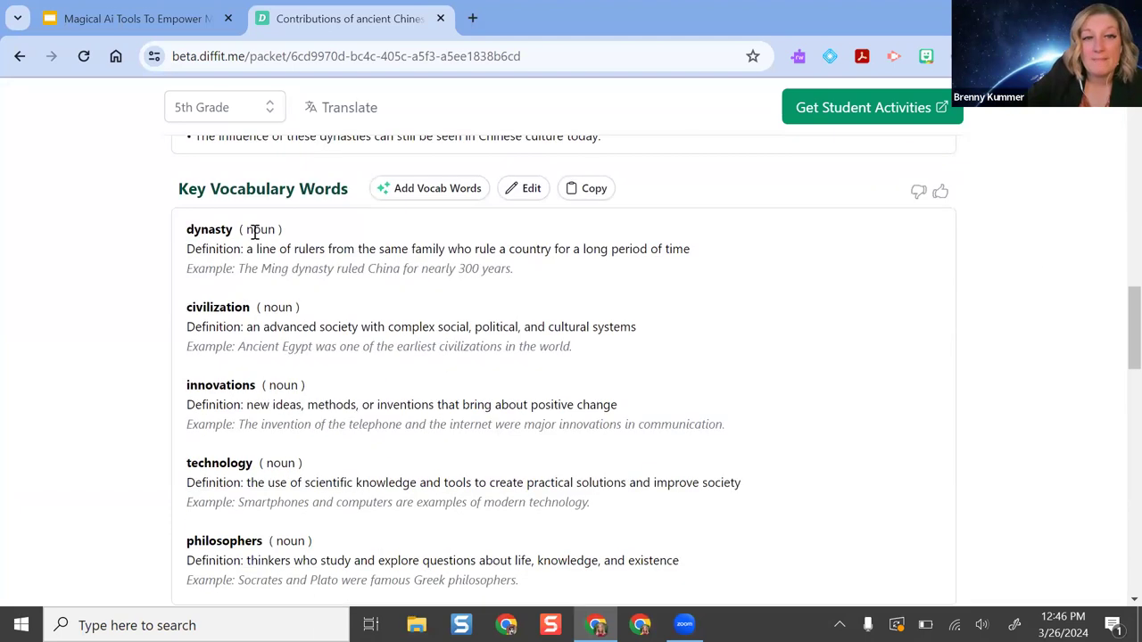
scroll(231, 222, "down", 1)
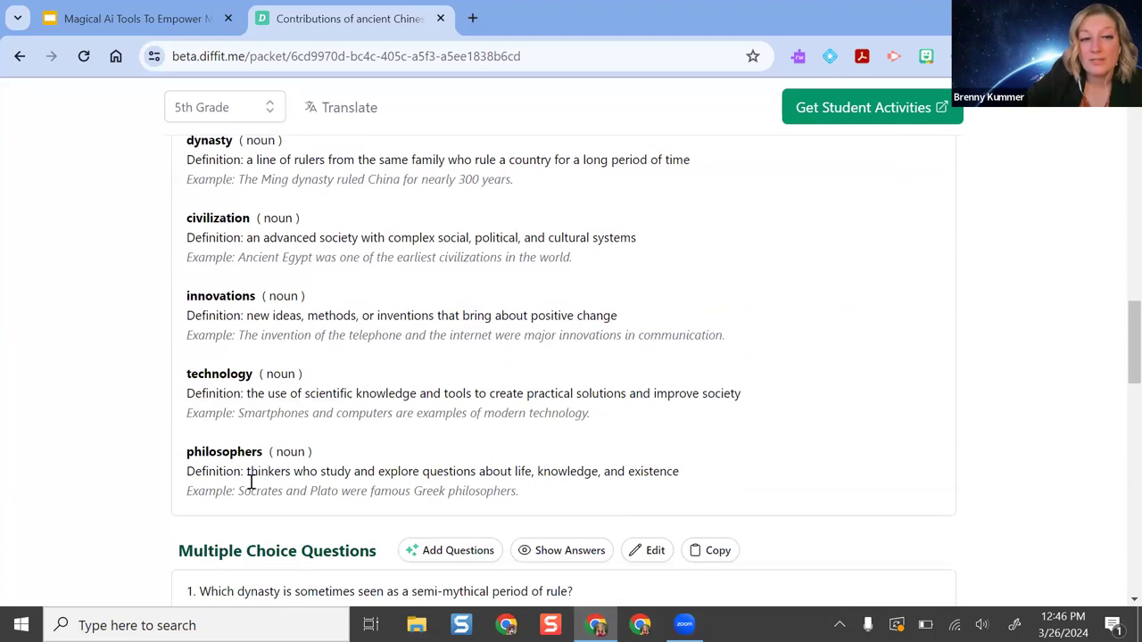
scroll(383, 357, "up", 2)
left_click(439, 278)
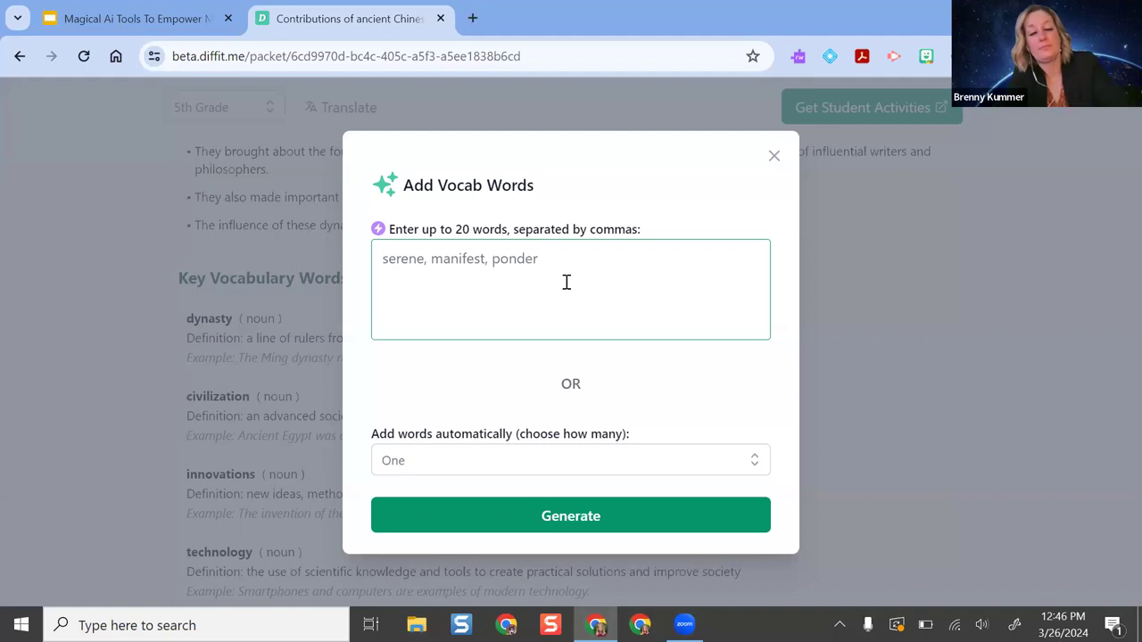
type("s")
key("BackSpace")
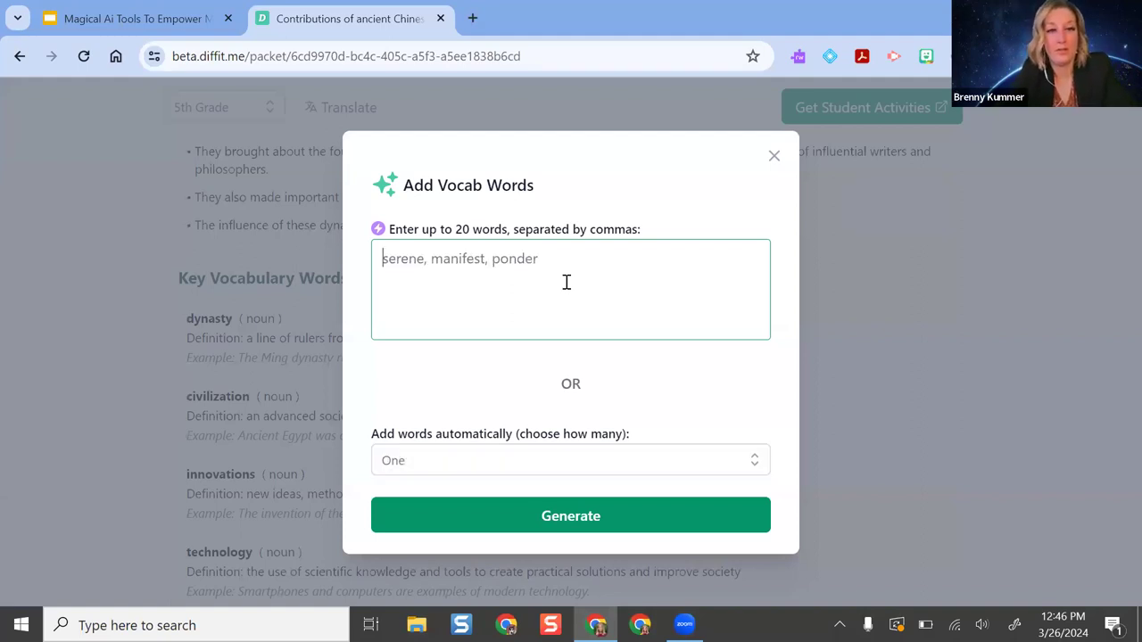
type("emperor")
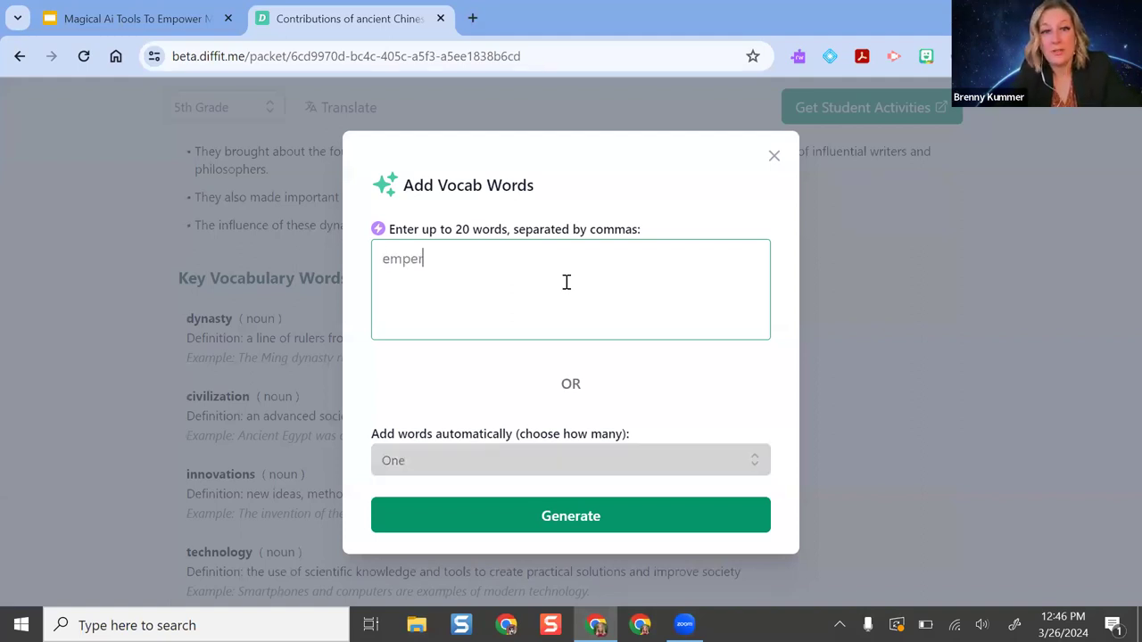
left_click(625, 515)
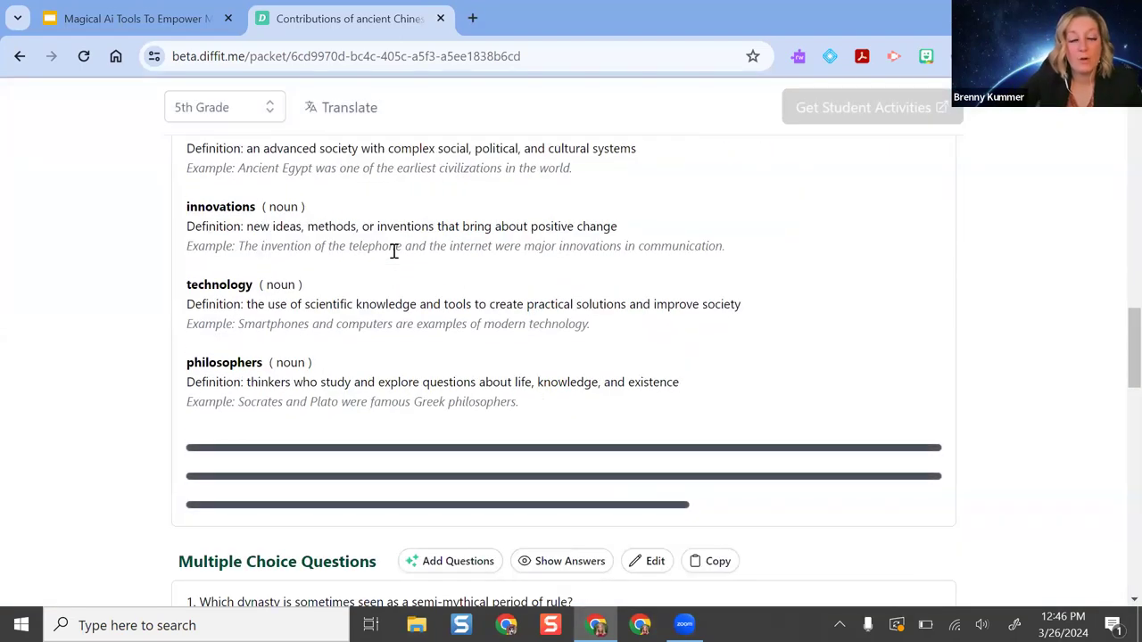
scroll(657, 287, "up", 3)
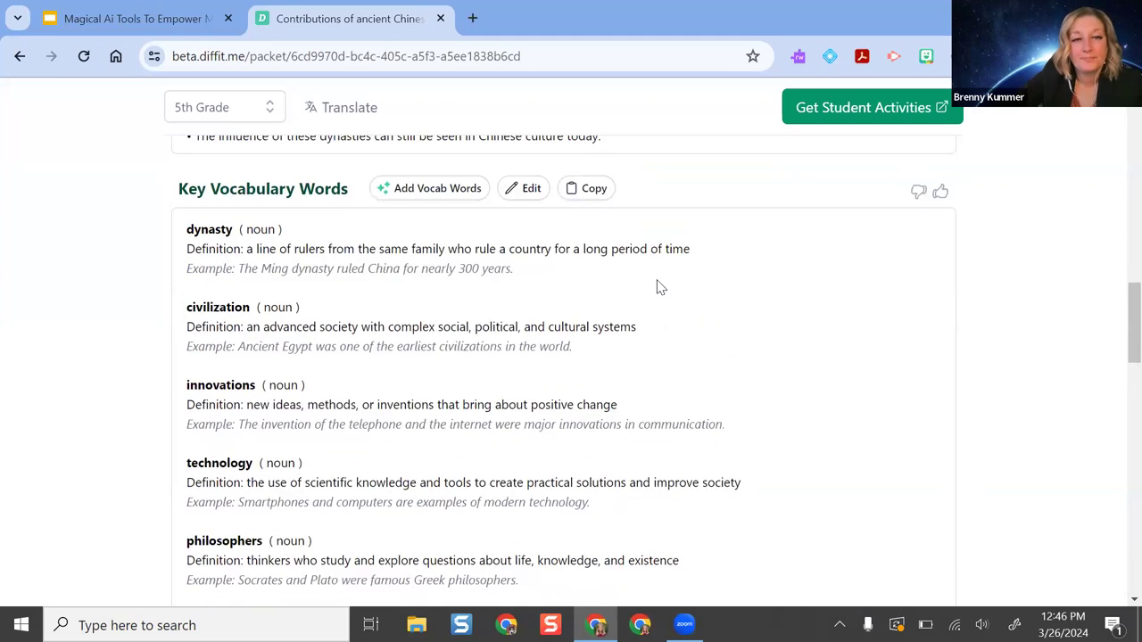
scroll(658, 286, "down", 5)
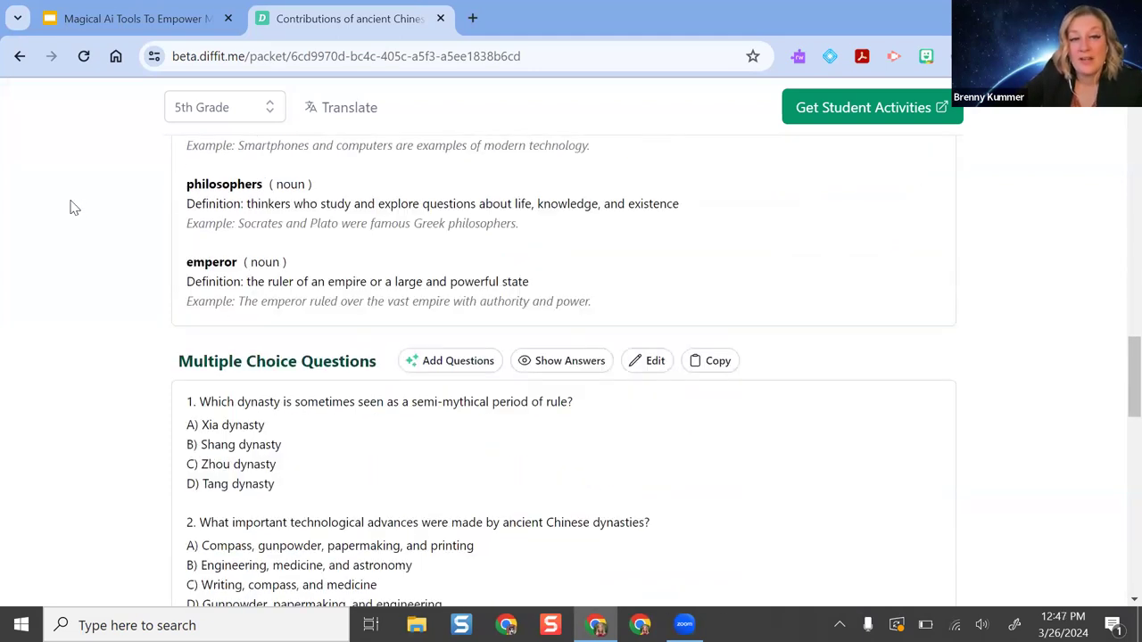
scroll(544, 210, "up", 4)
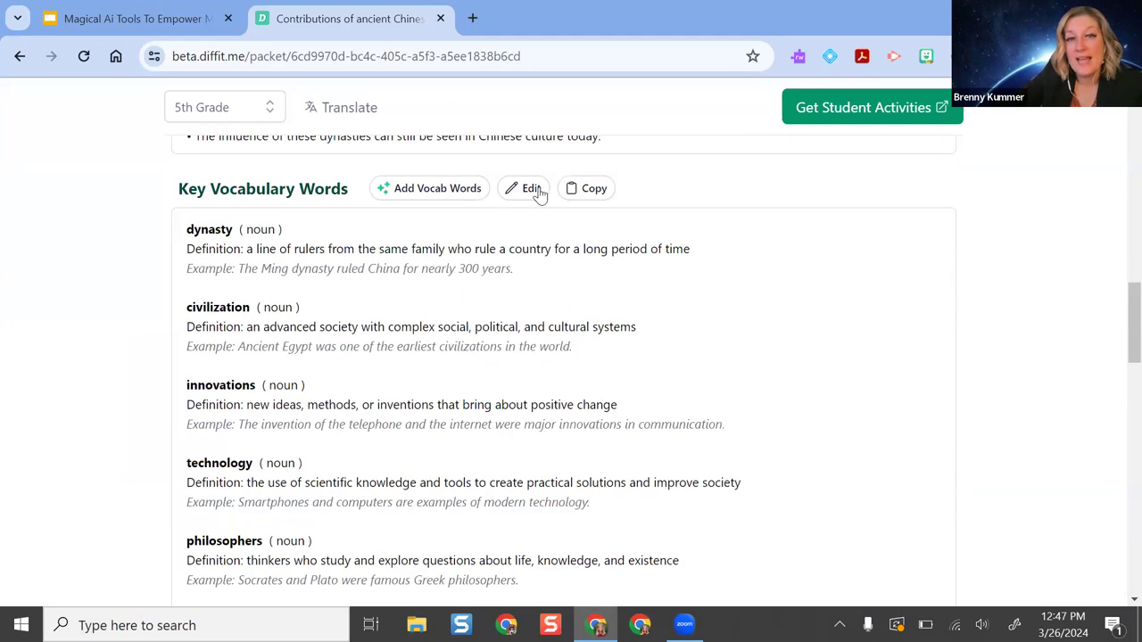
- Show and hide the answers to the multiple choice questions, and show the answers to the short answer questions
scroll(562, 326, "down", 7)
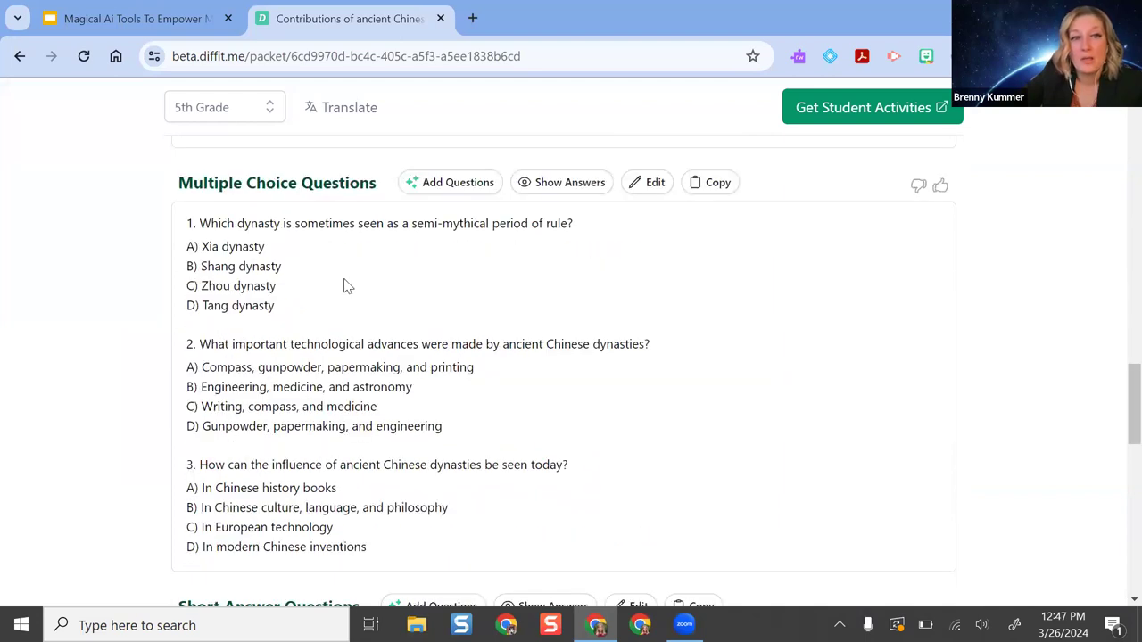
left_click(529, 195)
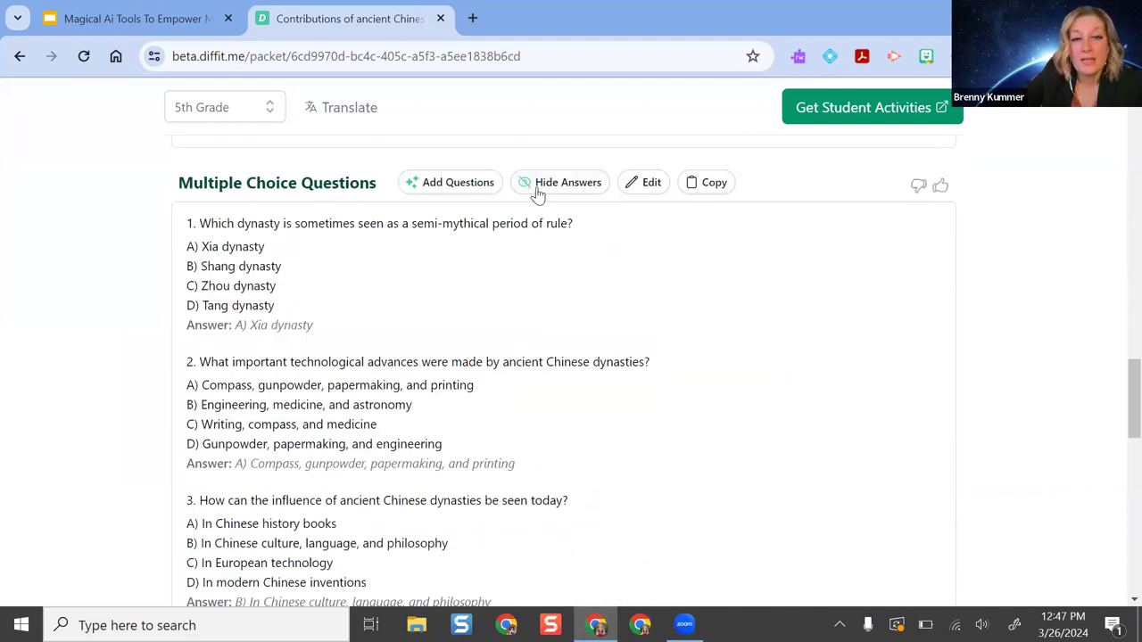
left_click(528, 189)
scroll(545, 260, "down", 4)
scroll(548, 259, "up", 4)
scroll(550, 258, "down", 5)
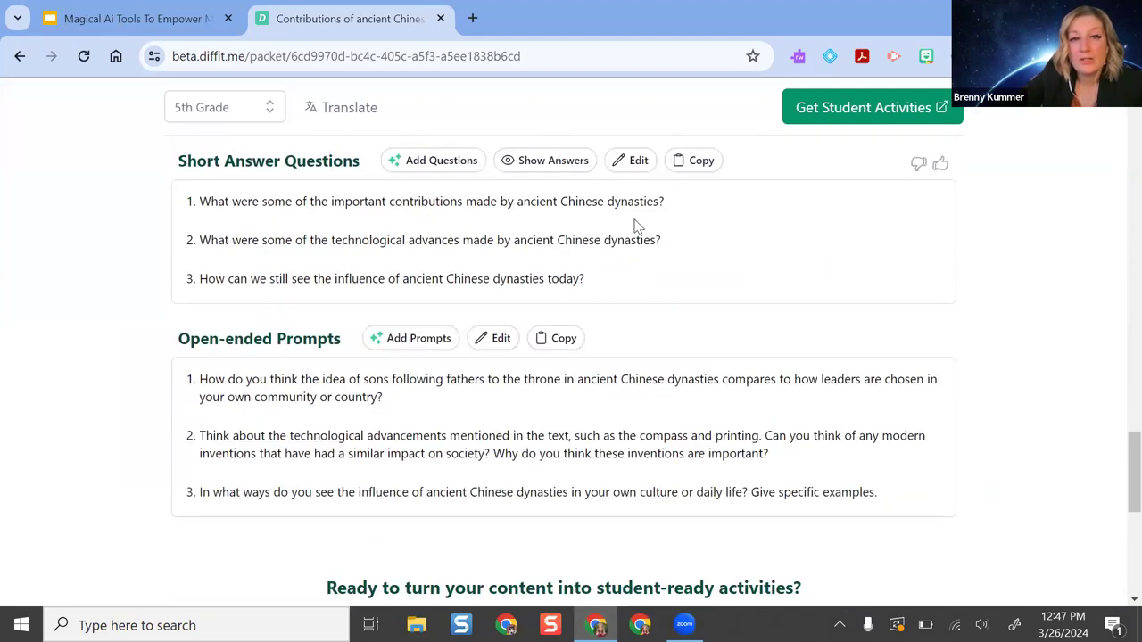
left_click(553, 170)
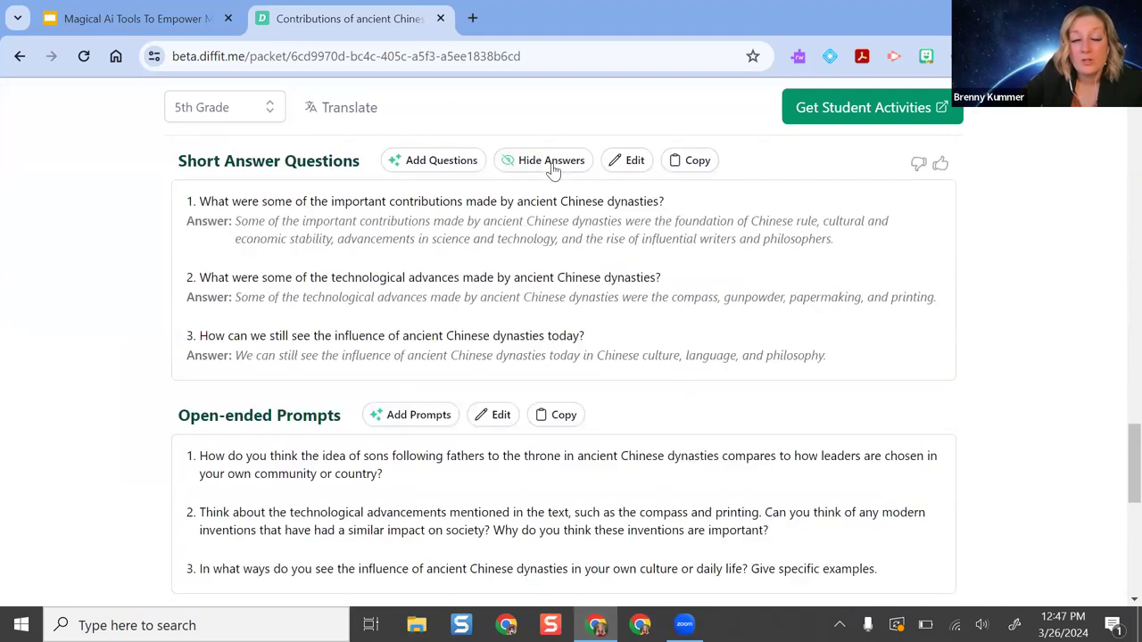
- Hide the answers to the short answer questions and review the open-ended prompts through to the student activities section
left_click(553, 169)
scroll(480, 401, "down", 1)
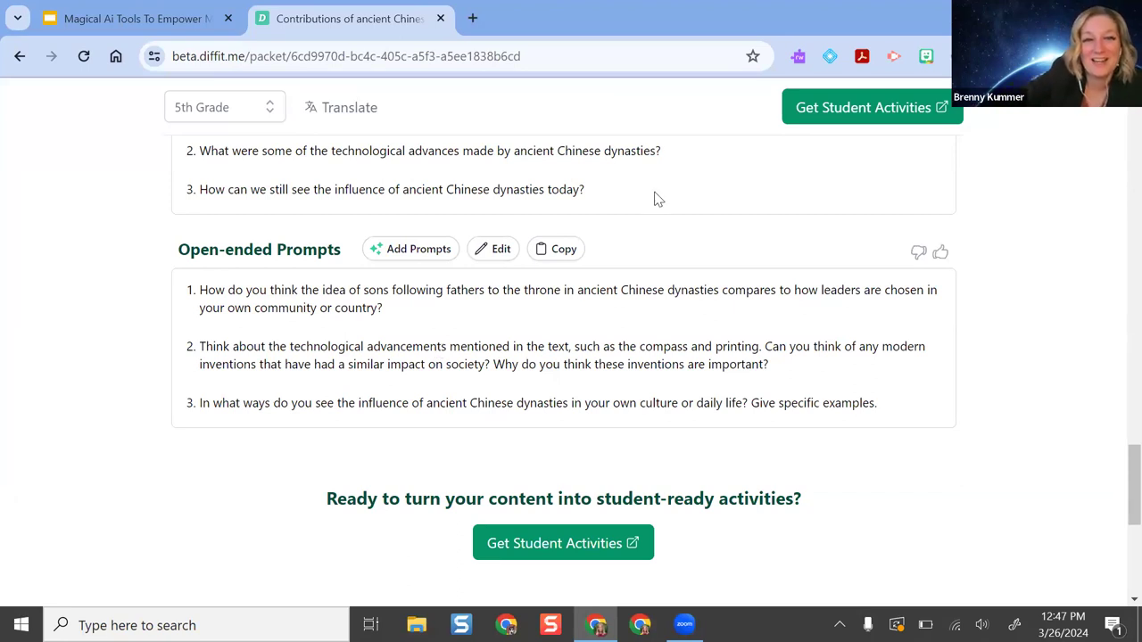
scroll(759, 384, "down", 5)
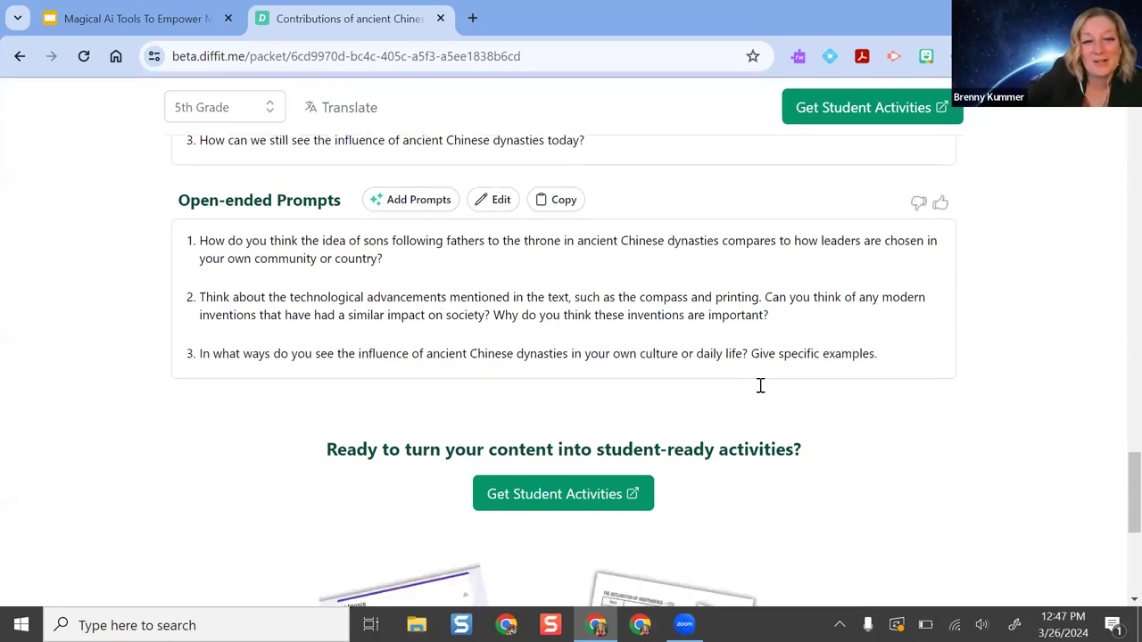
scroll(928, 367, "up", 2)
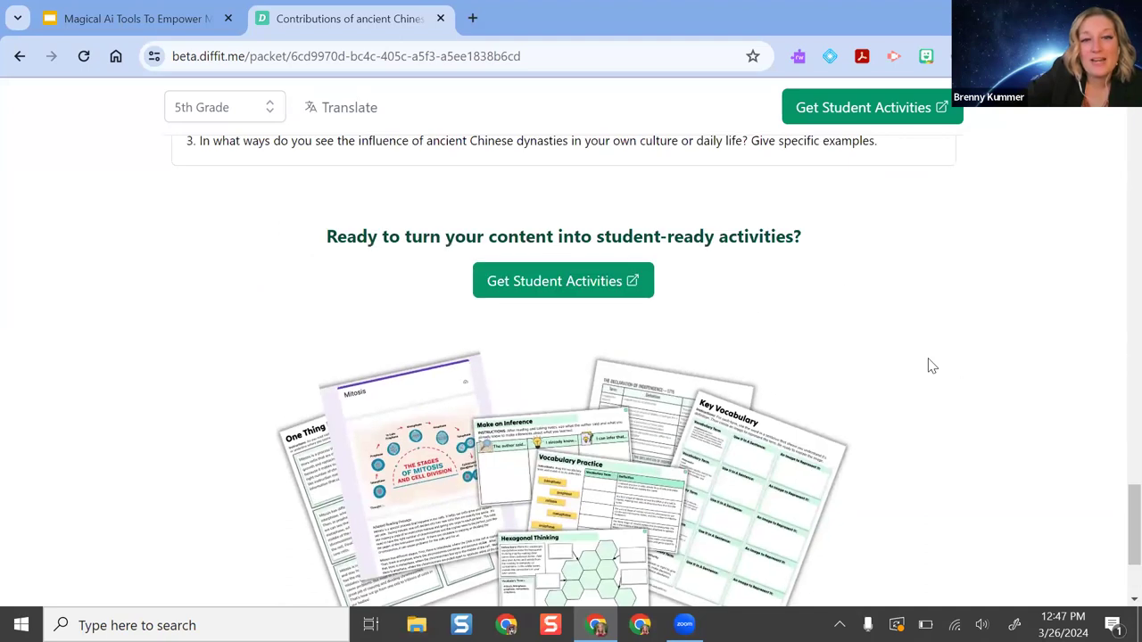
scroll(929, 366, "down", 1)
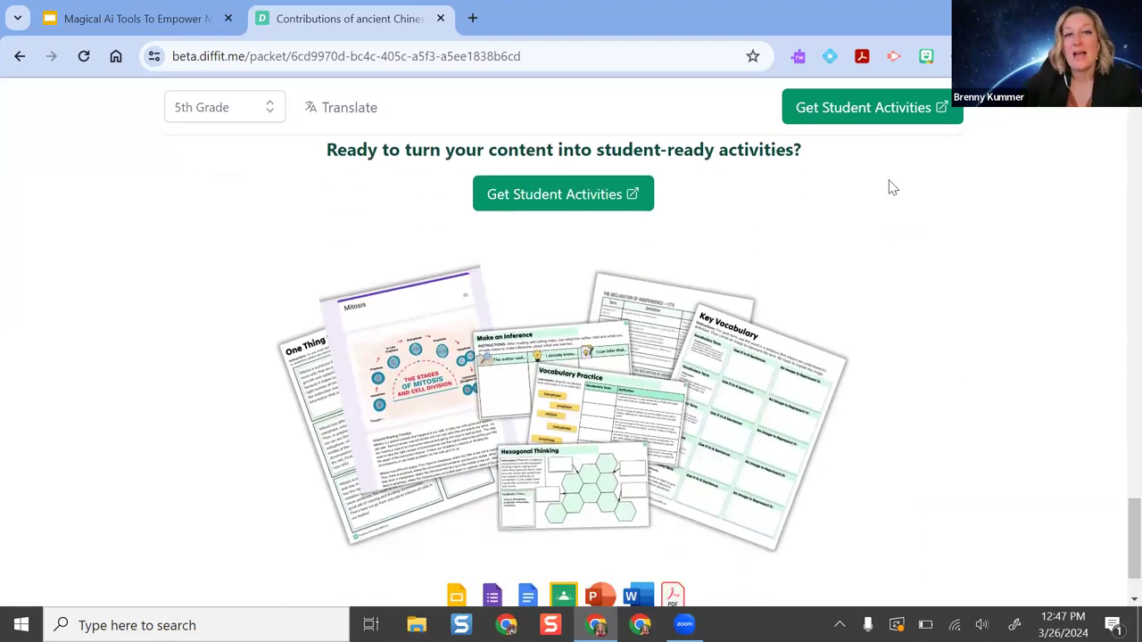
- Open the student activities and browse the Collaboration, Reading Strategies and Vocabulary templates
left_click(553, 196)
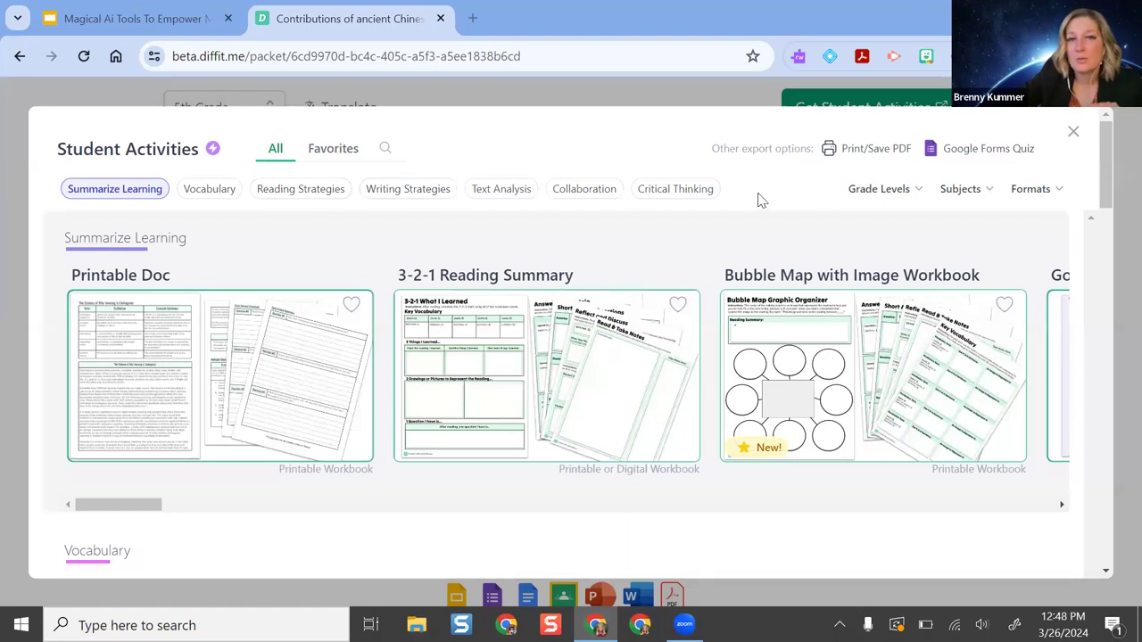
left_click(612, 192)
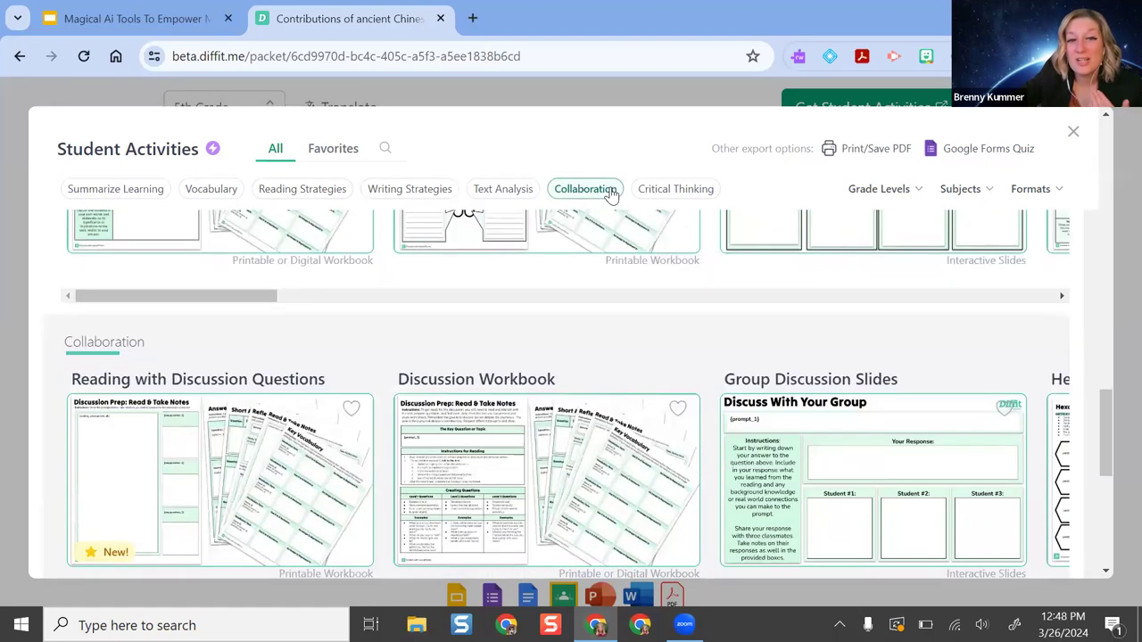
scroll(593, 286, "down", 1)
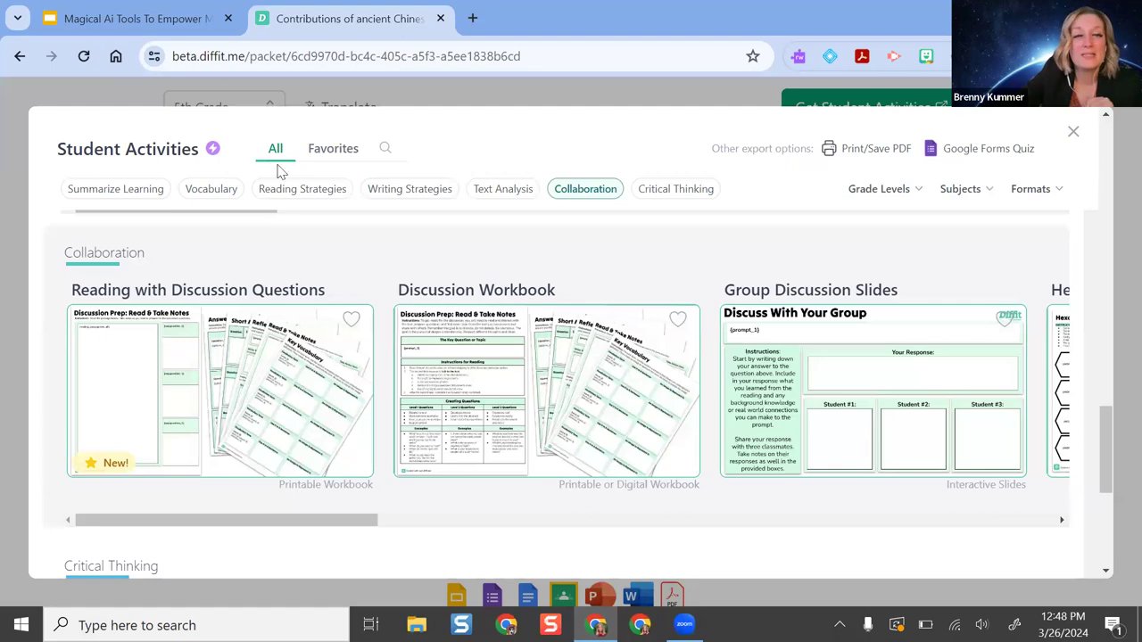
left_click(301, 189)
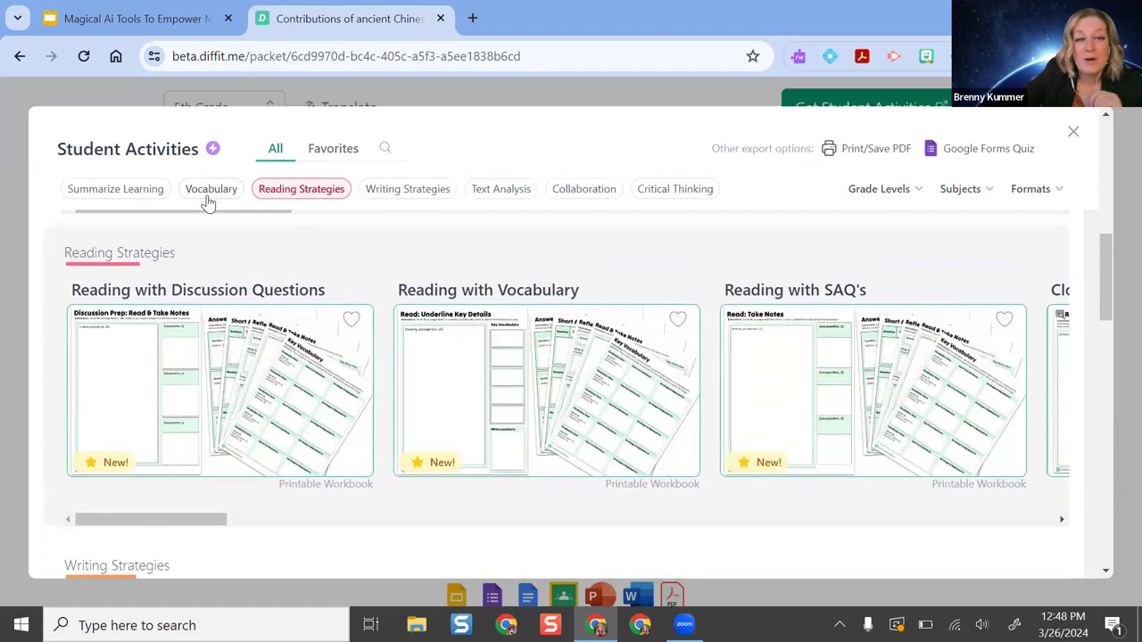
left_click(211, 191)
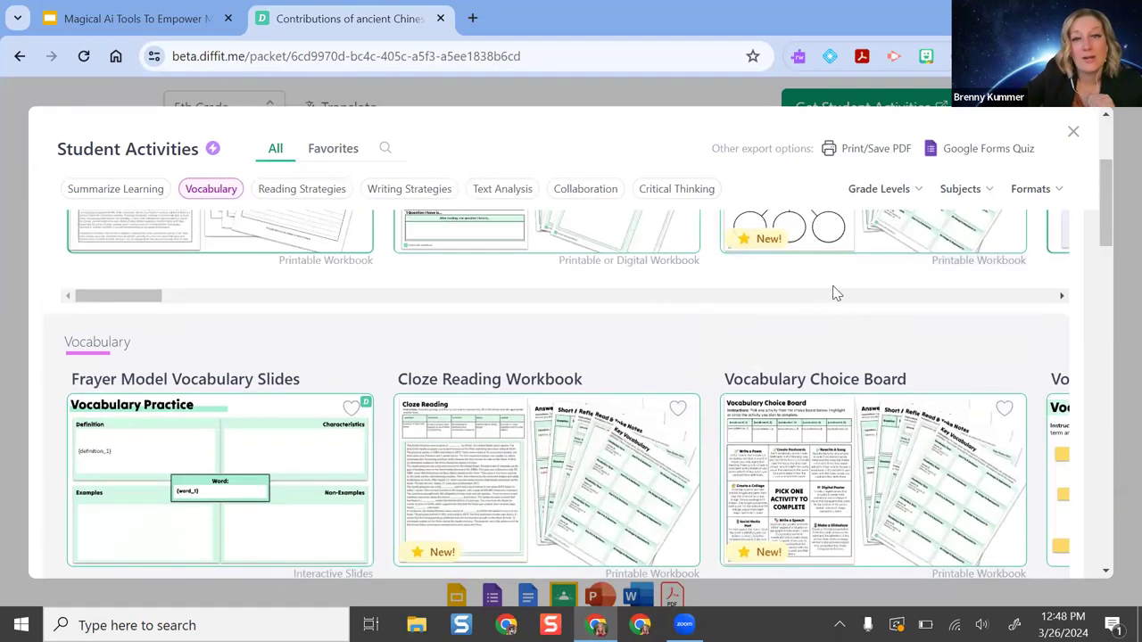
- Preview the Bubble Map with Image Workbook, generate the activity, and open it in Google Slides
scroll(836, 294, "up", 3)
left_click(838, 356)
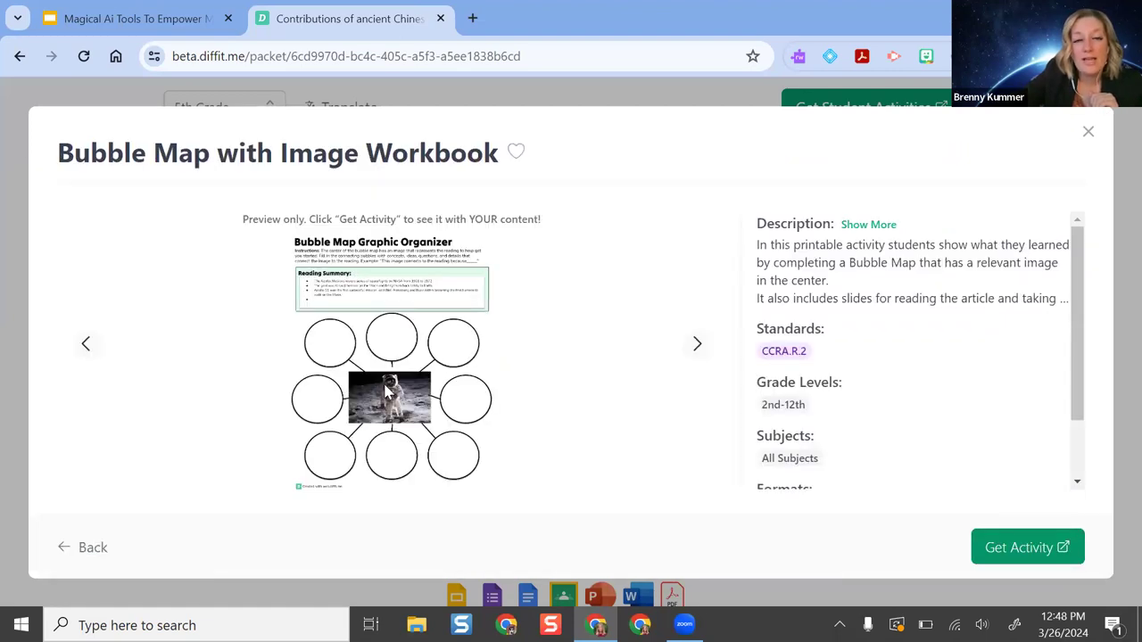
scroll(999, 280, "down", 2)
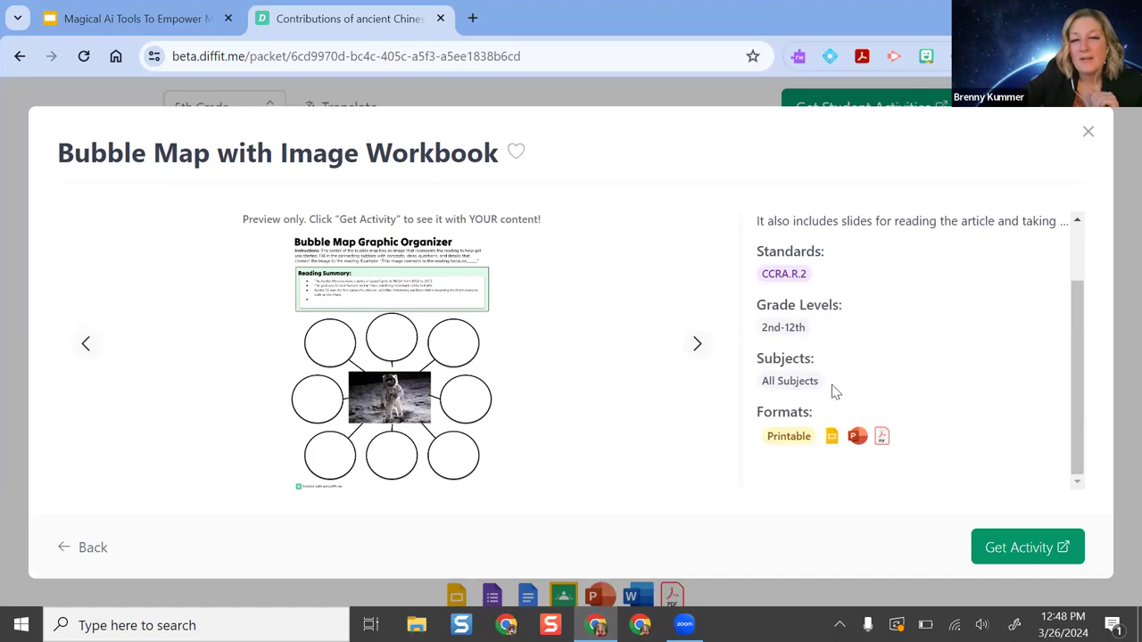
left_click(1041, 546)
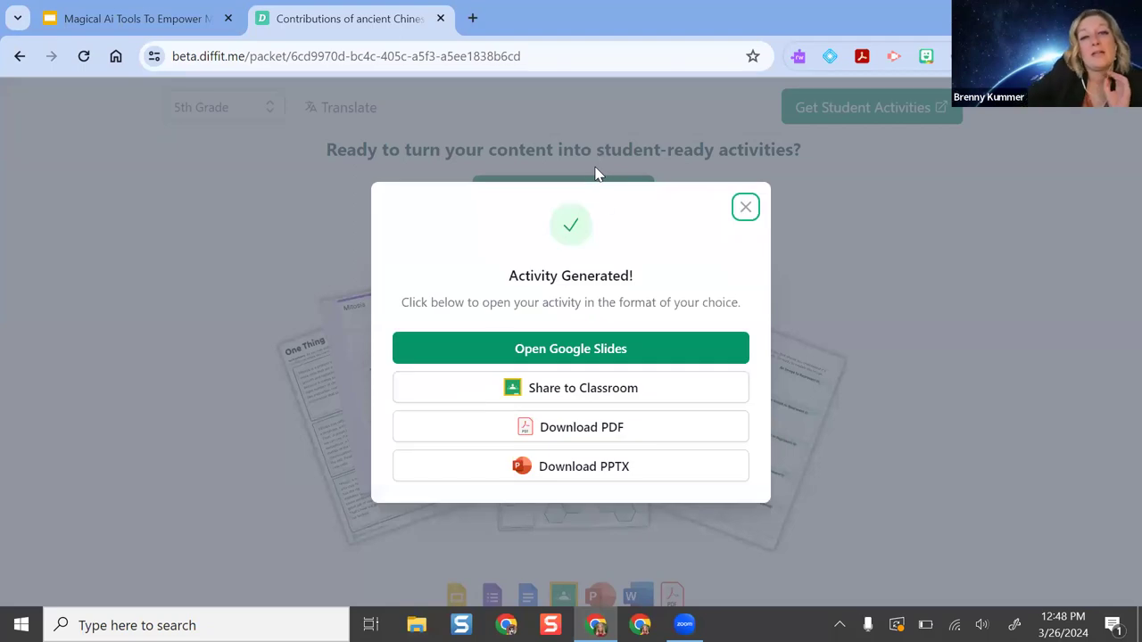
left_click(580, 350)
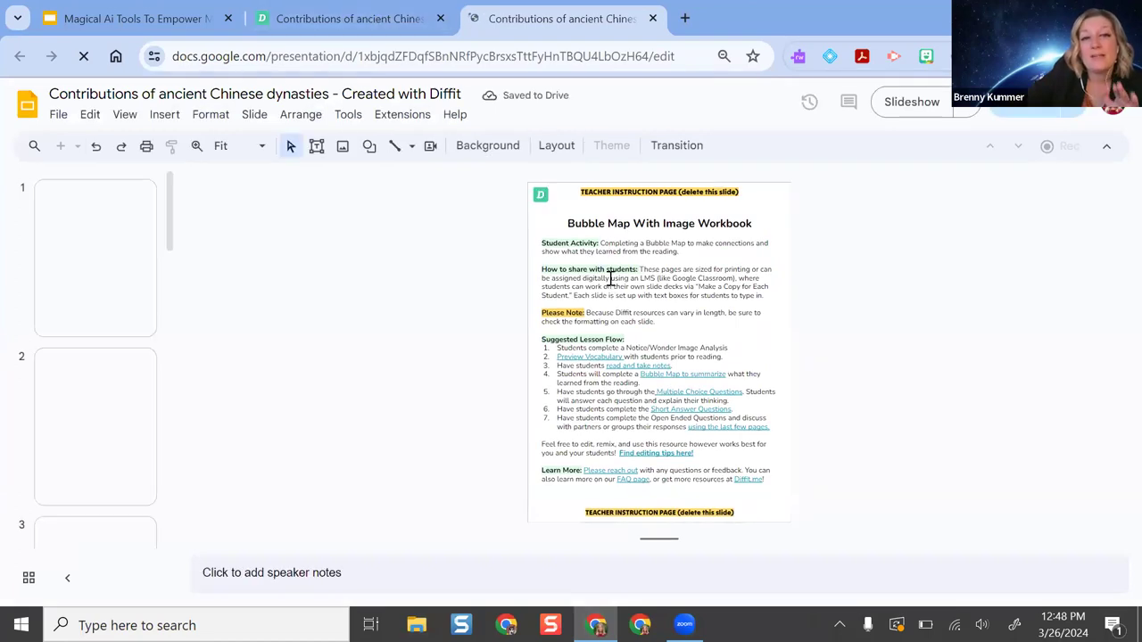
- Examine the workbook's teacher instruction page and the Read & Take Notes slide
left_click(587, 250)
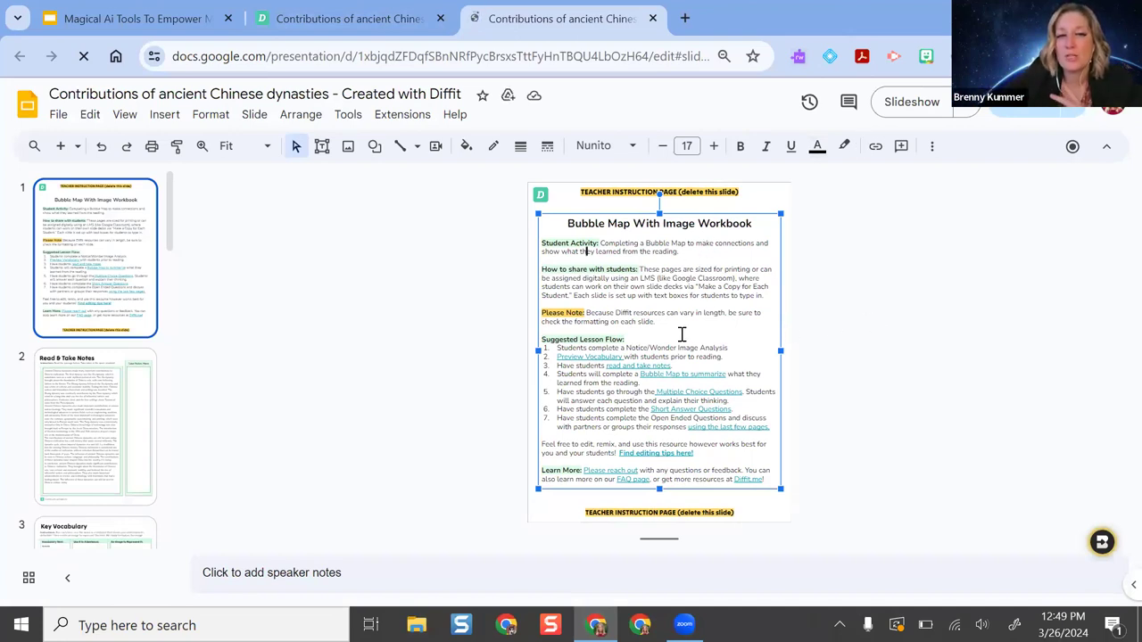
left_click(107, 403)
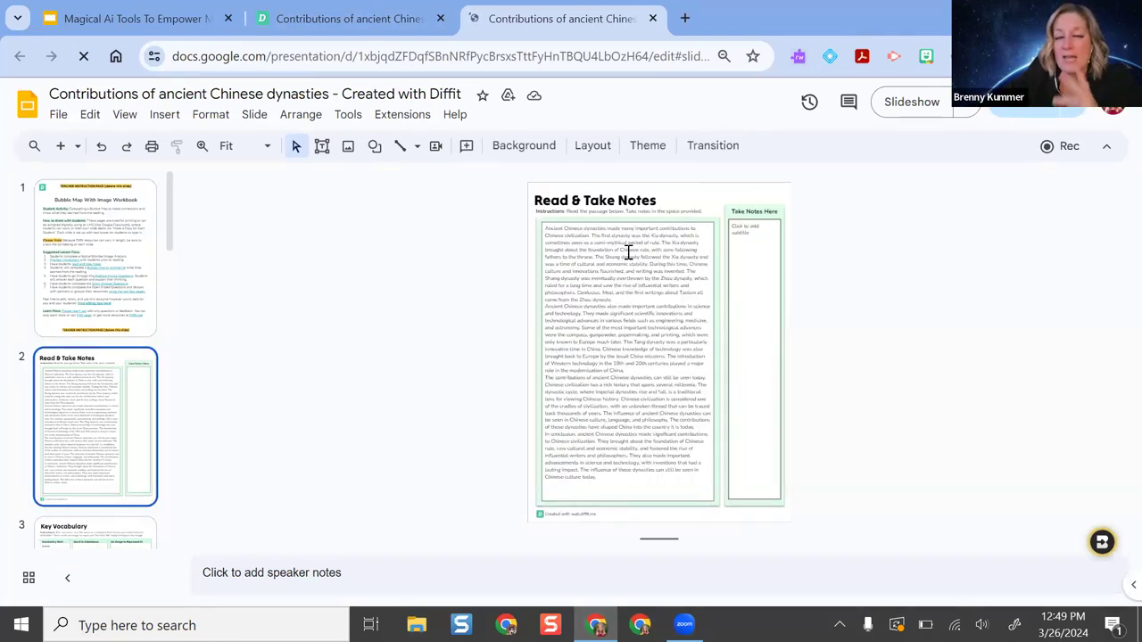